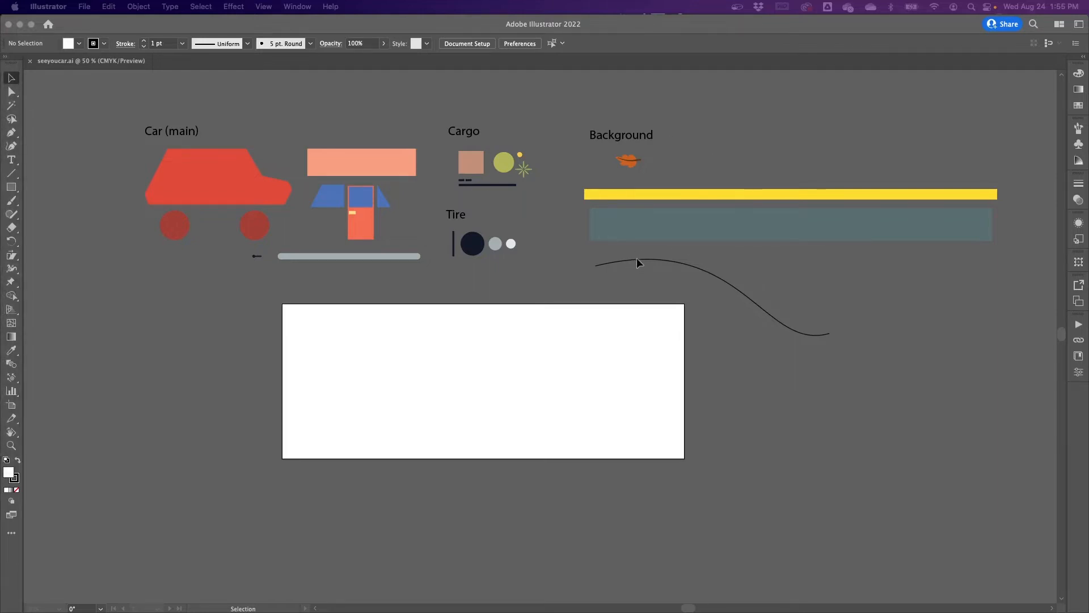
Move all the Car (main) pieces together from the pasteboard onto the white artboard, leaving them deselected.
{"action": "left_click", "coordinate": [495, 264]}
{"action": "scroll", "coordinate": [492, 283], "scroll_direction": "left", "scroll_amount": 2}
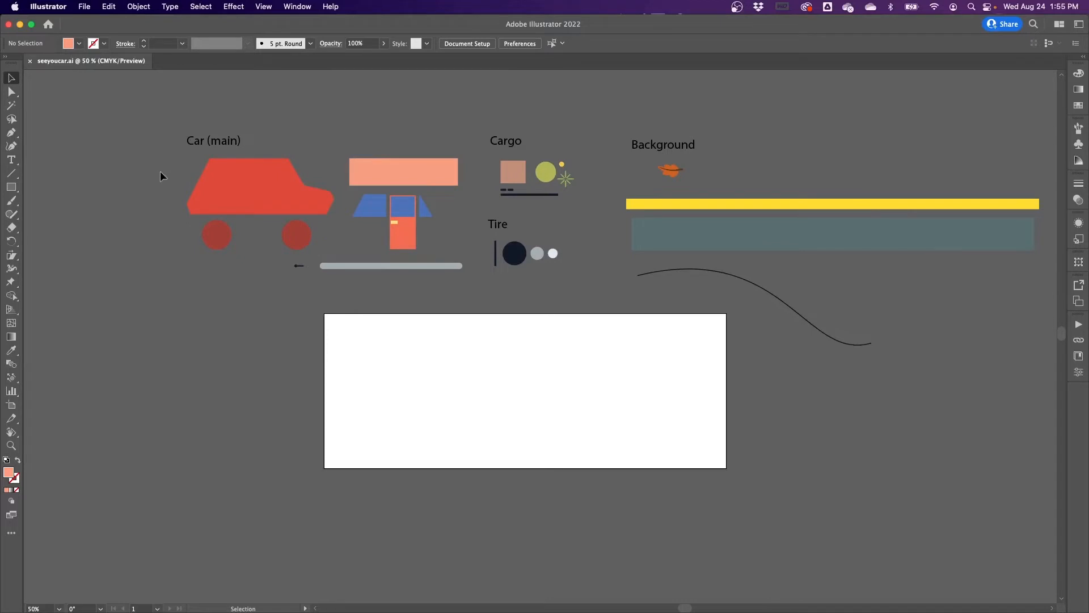
{"action": "left_click_drag", "start_coordinate": [462, 293], "coordinate": [463, 290]}
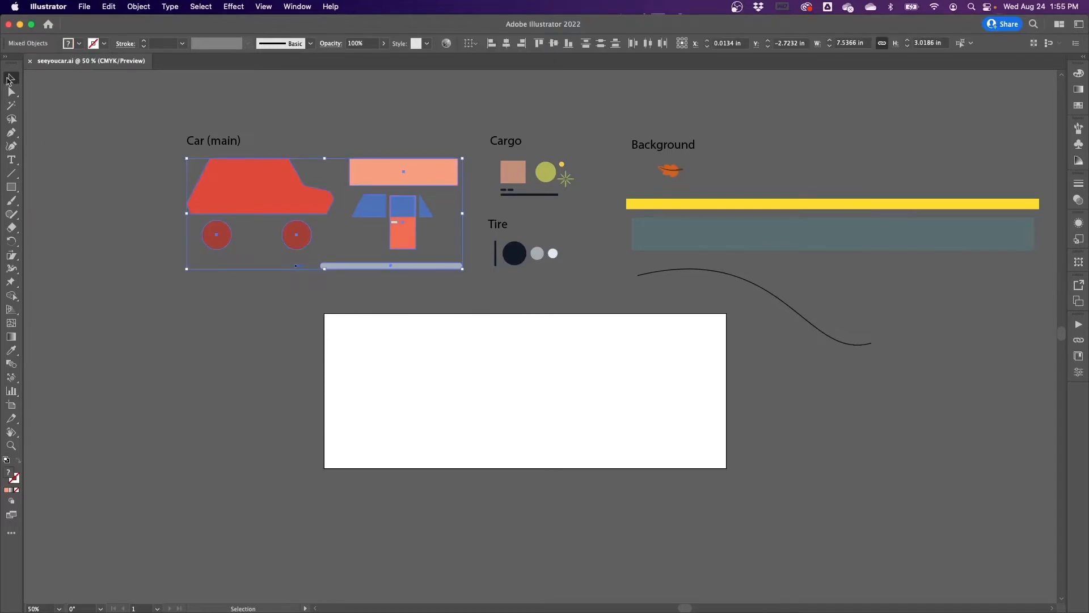
{"action": "left_click", "coordinate": [165, 172]}
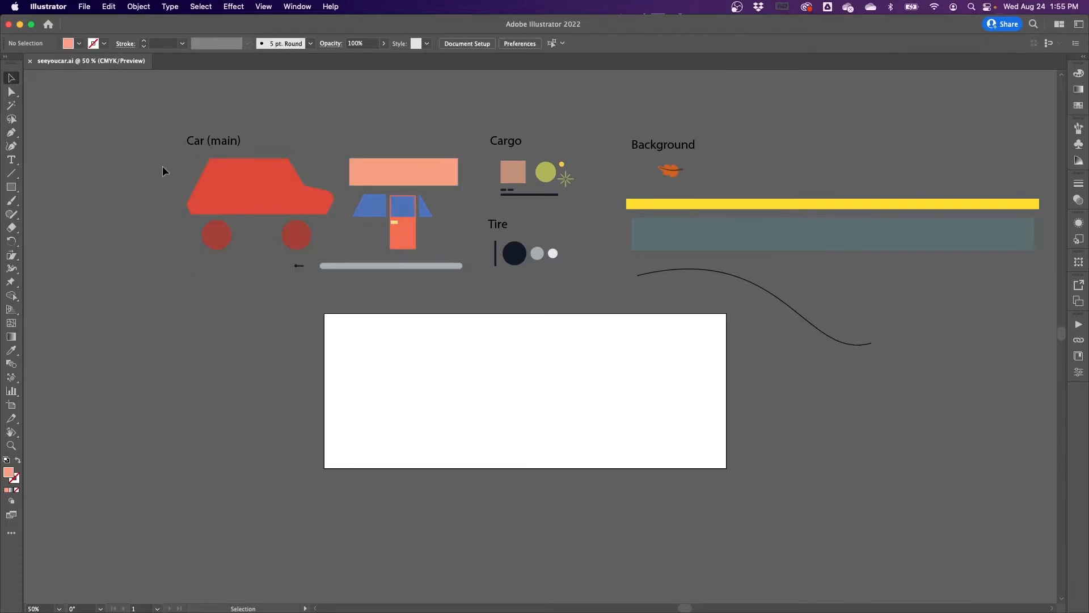
{"action": "left_click_drag", "start_coordinate": [165, 164], "coordinate": [462, 280]}
{"action": "left_click_drag", "start_coordinate": [464, 280], "coordinate": [465, 280]}
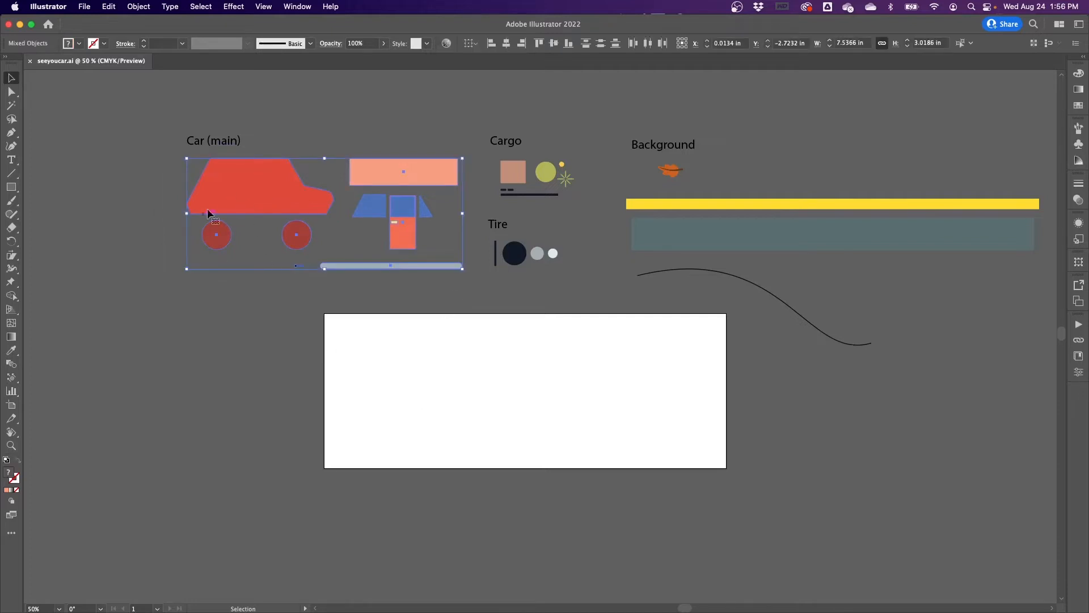
{"action": "left_click_drag", "start_coordinate": [257, 186], "coordinate": [464, 368]}
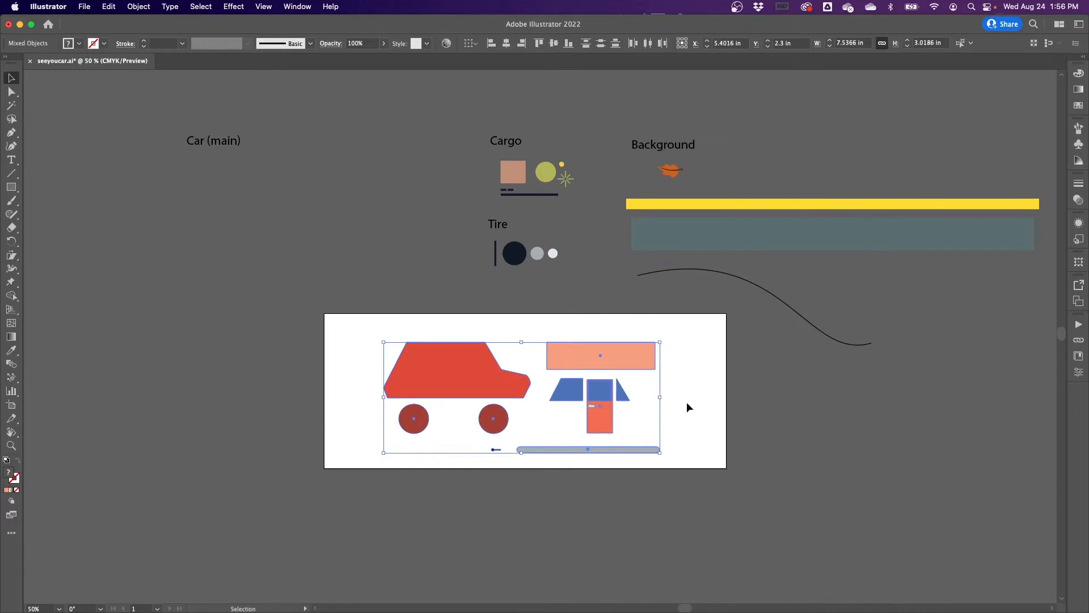
{"action": "key", "text": "a"}
{"action": "key", "text": "super+equal"}
{"action": "key", "text": "super+equal"}
{"action": "key", "text": "super+equal"}
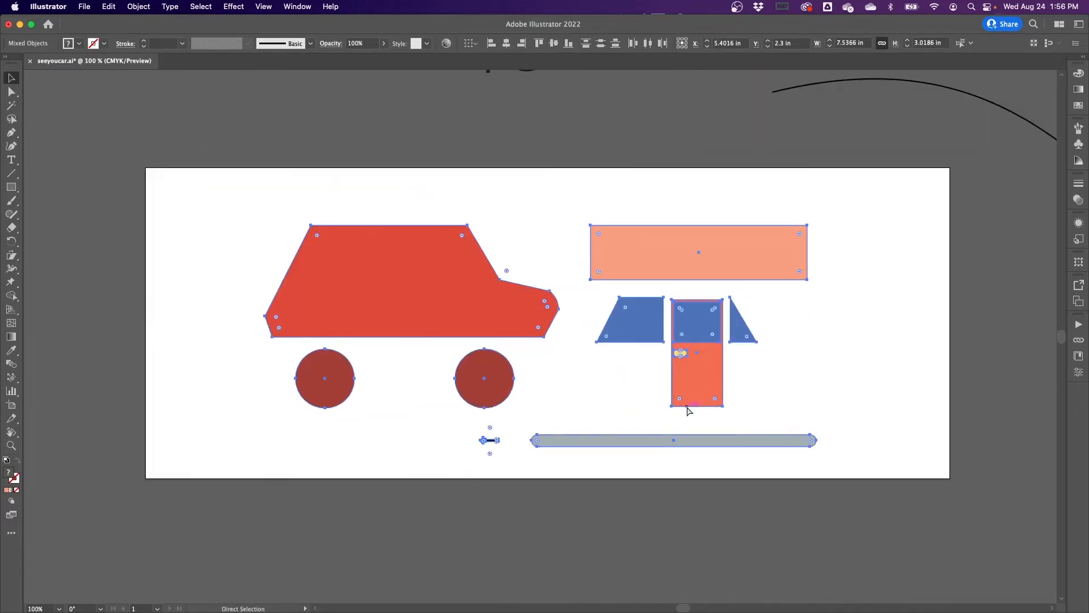
{"action": "key", "text": "v"}
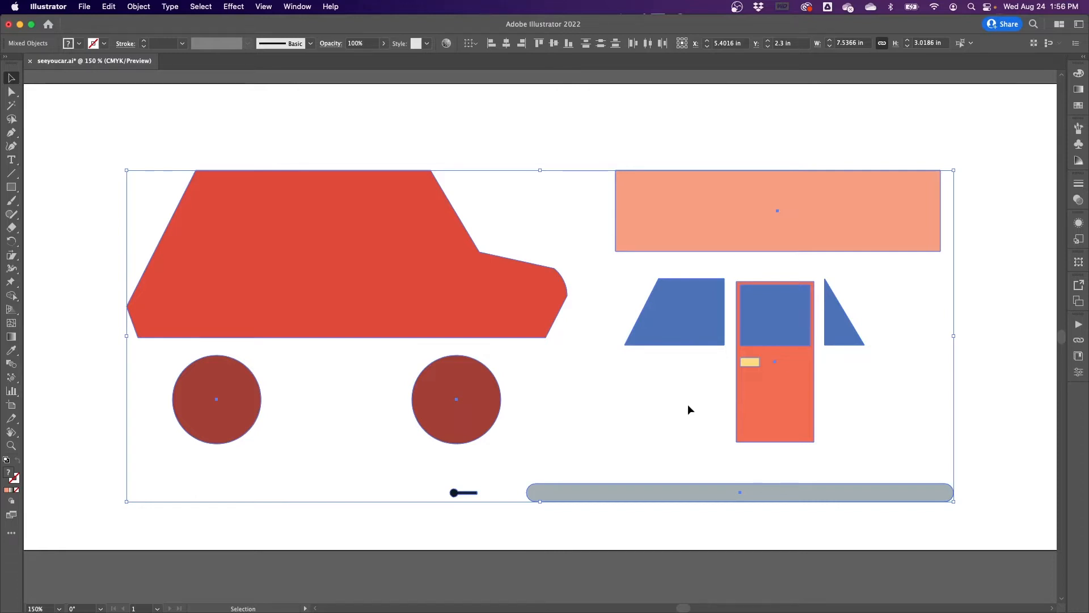
{"action": "left_click", "coordinate": [687, 405]}
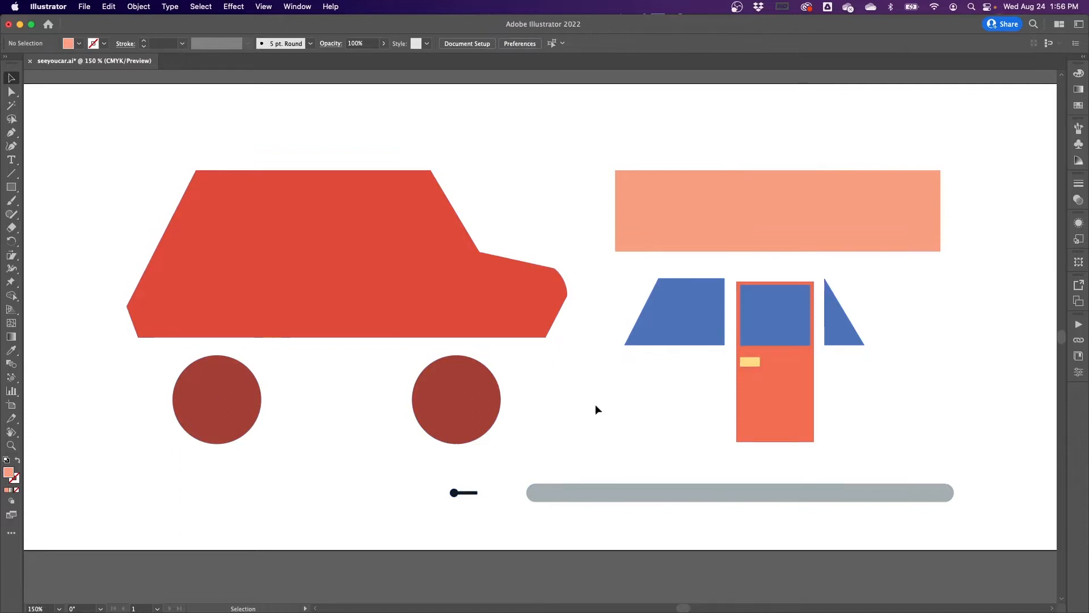
Move both dark red circles together onto the car body so their centres sit on its bottom edge.
{"action": "left_click_drag", "start_coordinate": [566, 401], "coordinate": [661, 407]}
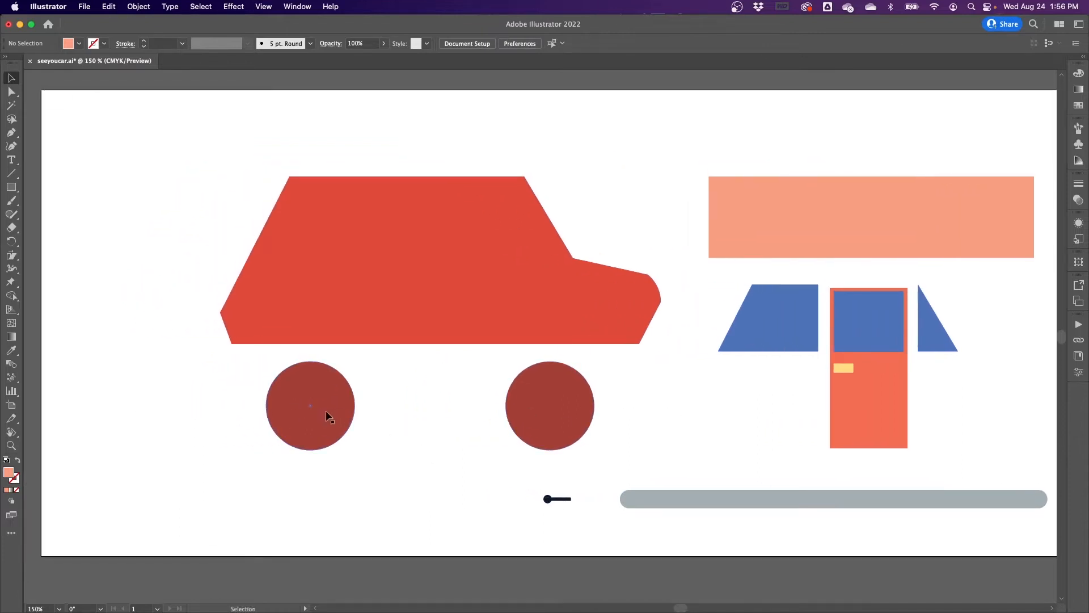
{"action": "left_click_drag", "start_coordinate": [239, 393], "coordinate": [613, 413]}
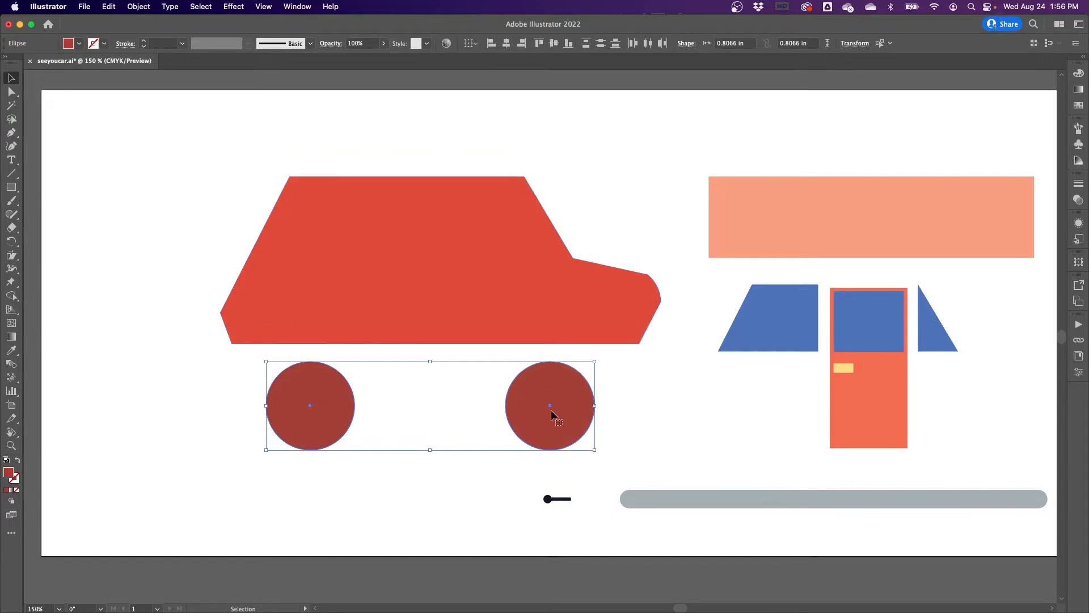
{"action": "left_click_drag", "start_coordinate": [553, 410], "coordinate": [574, 353]}
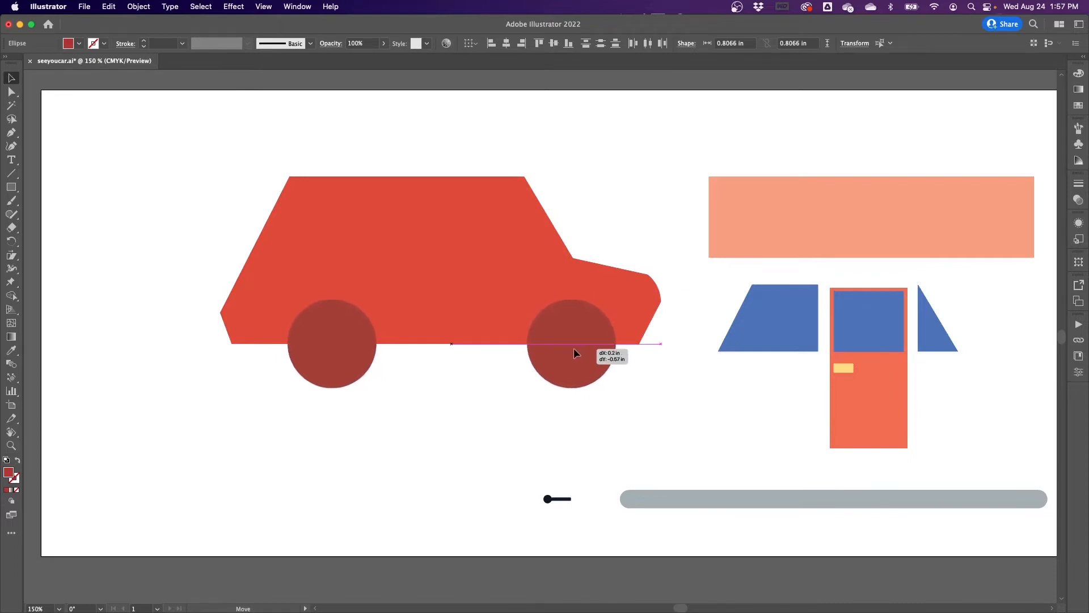
{"action": "left_click_drag", "start_coordinate": [573, 348], "coordinate": [567, 348]}
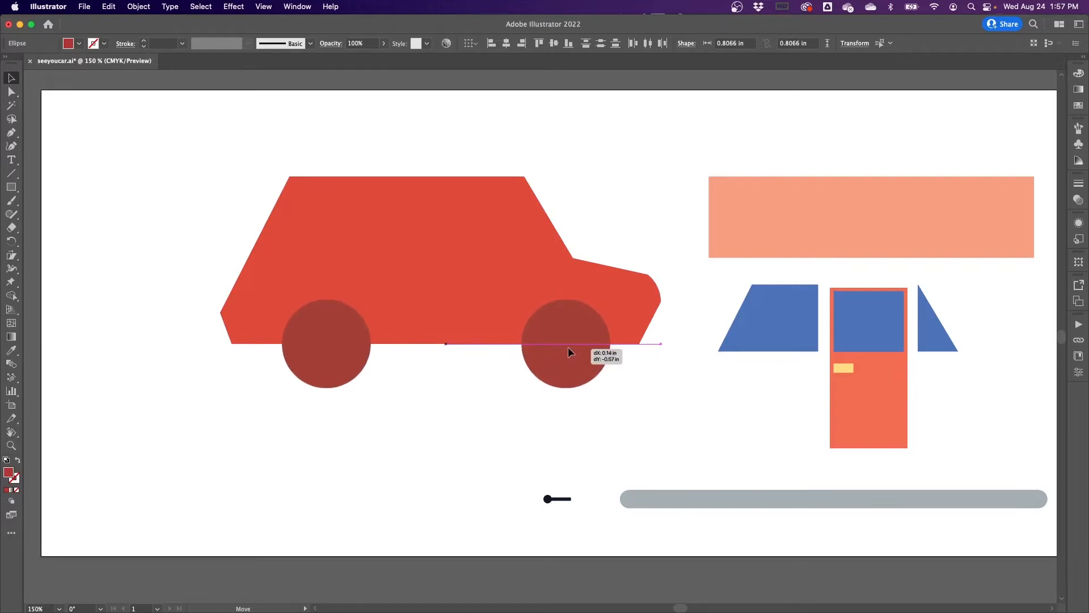
{"action": "left_click_drag", "start_coordinate": [568, 352], "coordinate": [570, 352]}
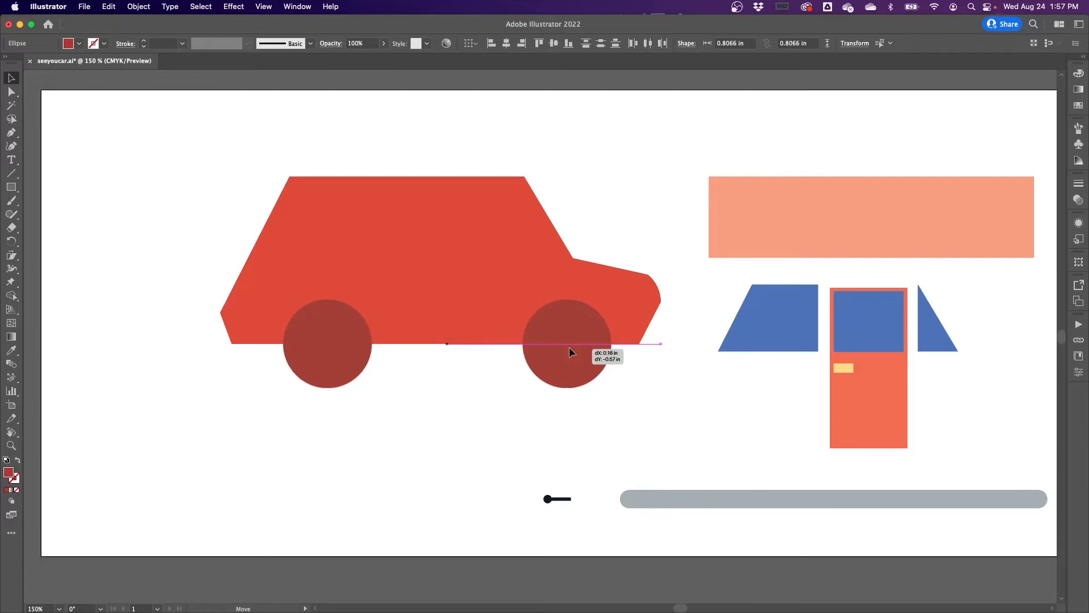
{"action": "left_click_drag", "start_coordinate": [569, 348], "coordinate": [570, 348]}
{"action": "left_click_drag", "start_coordinate": [570, 346], "coordinate": [568, 354]}
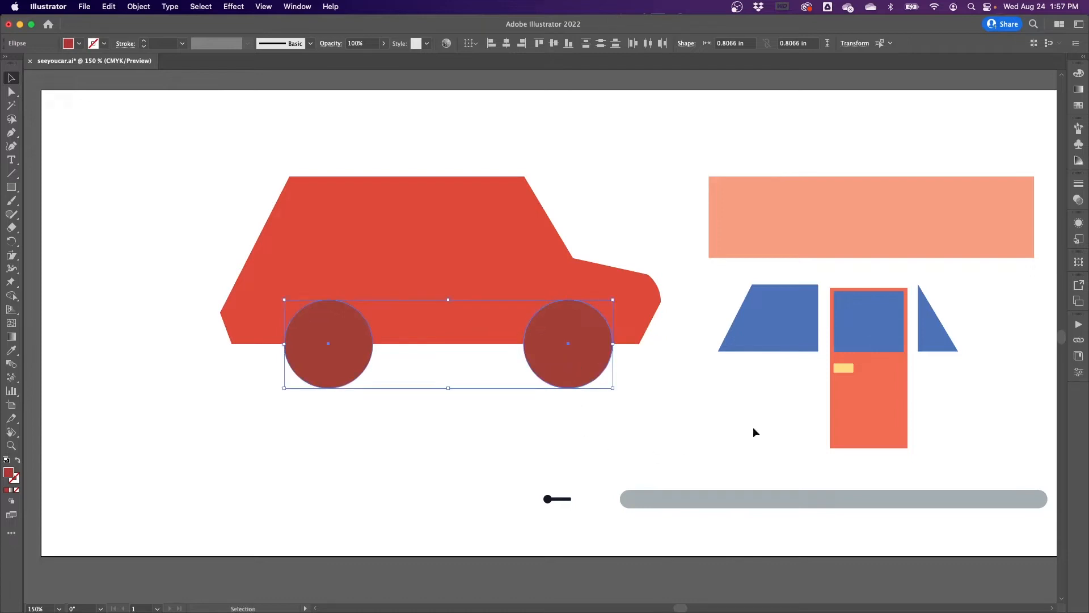
{"action": "left_click", "coordinate": [721, 424]}
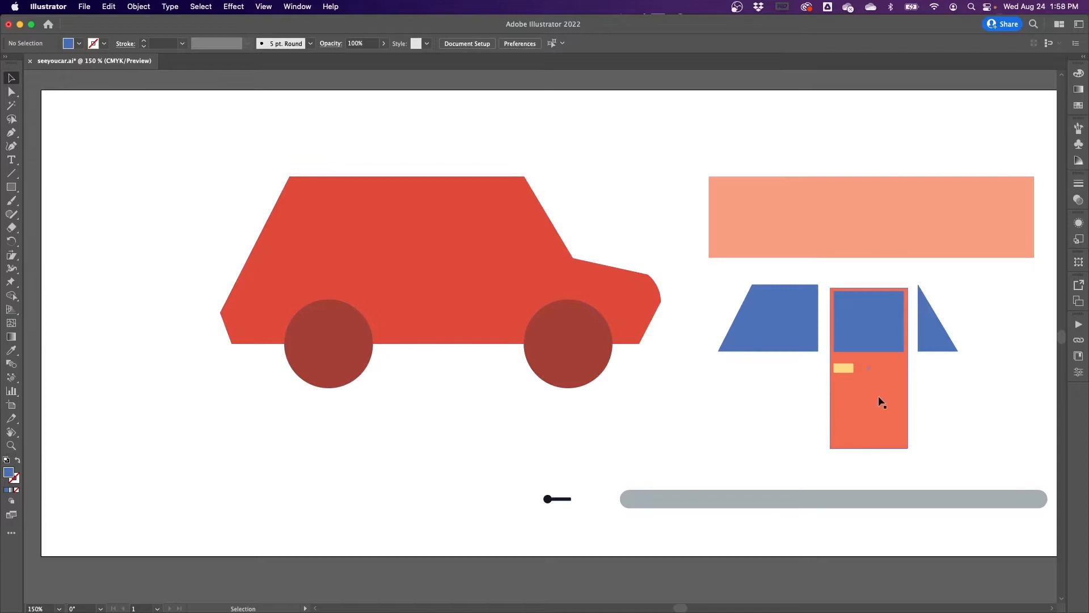
Place the door group on the car body just behind the front wheel arch and open the Align panel with both selected.
{"action": "left_click_drag", "start_coordinate": [877, 399], "coordinate": [482, 292]}
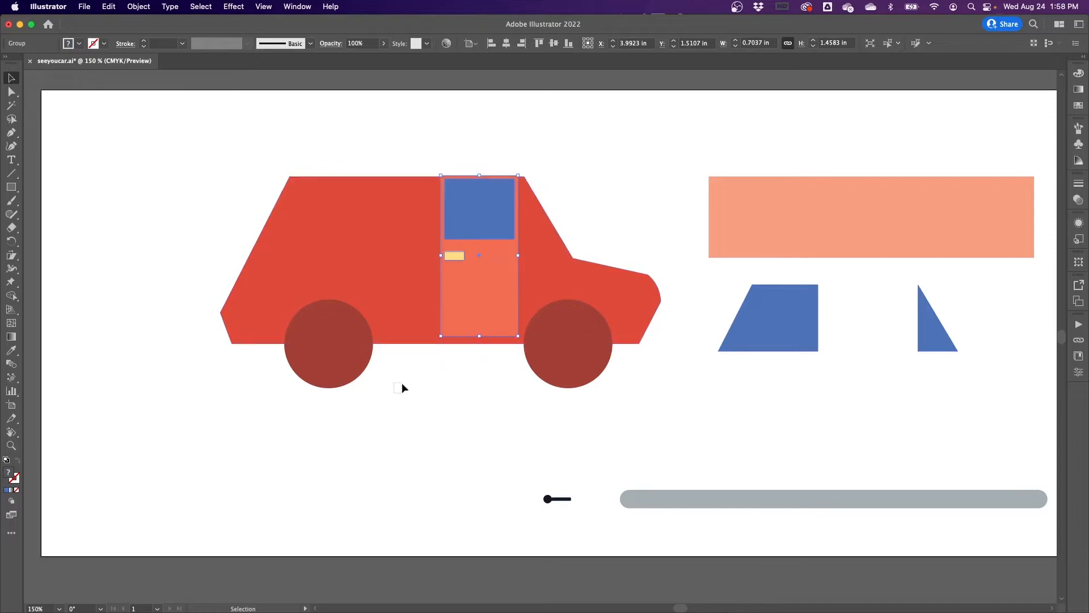
{"action": "left_click", "coordinate": [497, 342], "text": "shift"}
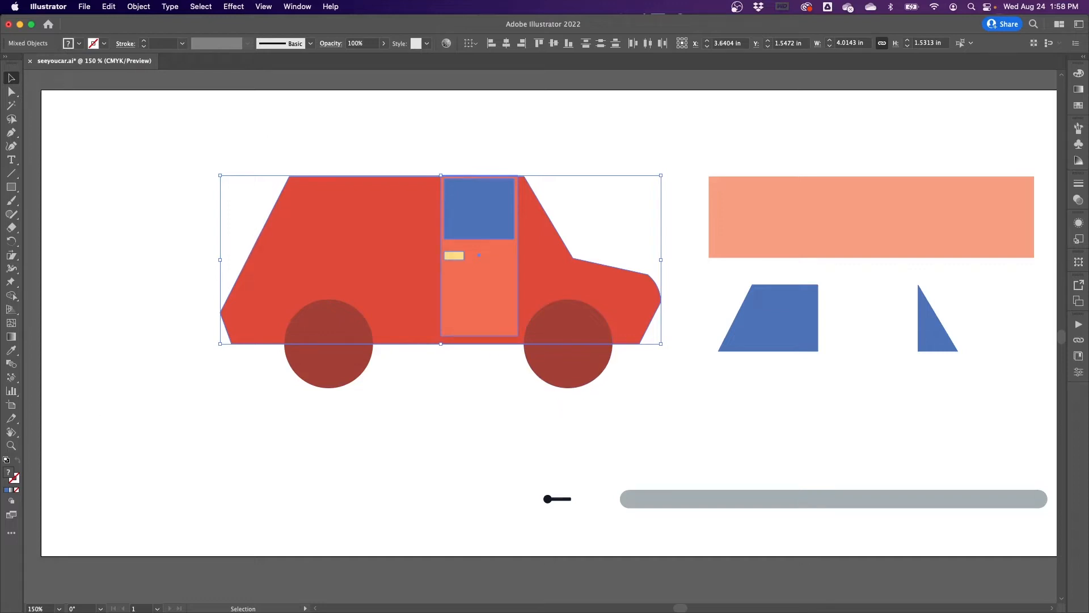
{"action": "left_click_drag", "start_coordinate": [1, 318], "coordinate": [929, 144]}
{"action": "left_click", "coordinate": [934, 137]}
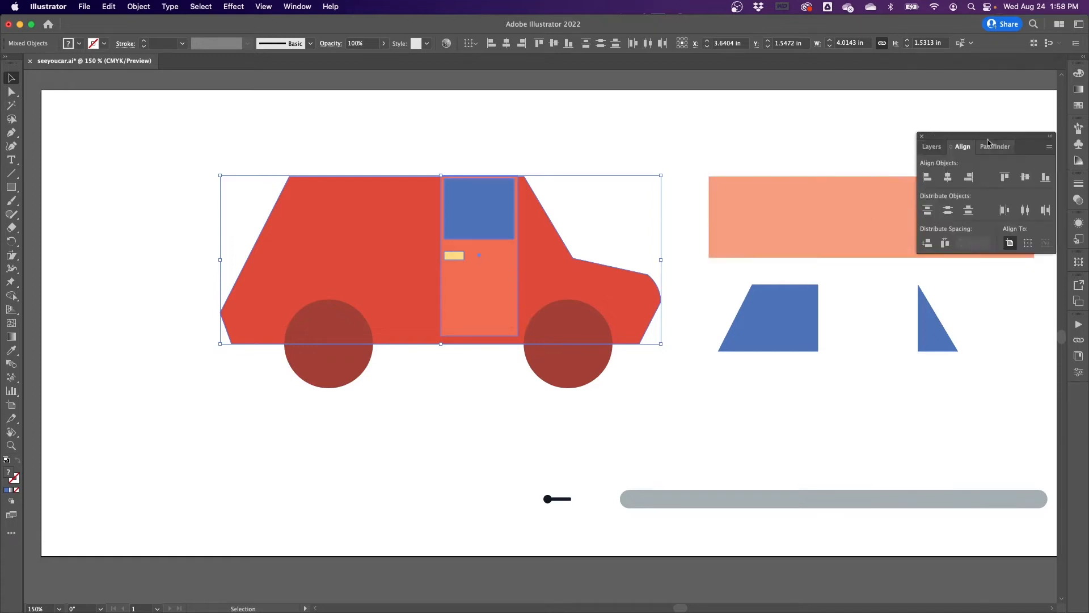
{"action": "left_click_drag", "start_coordinate": [993, 138], "coordinate": [883, 113]}
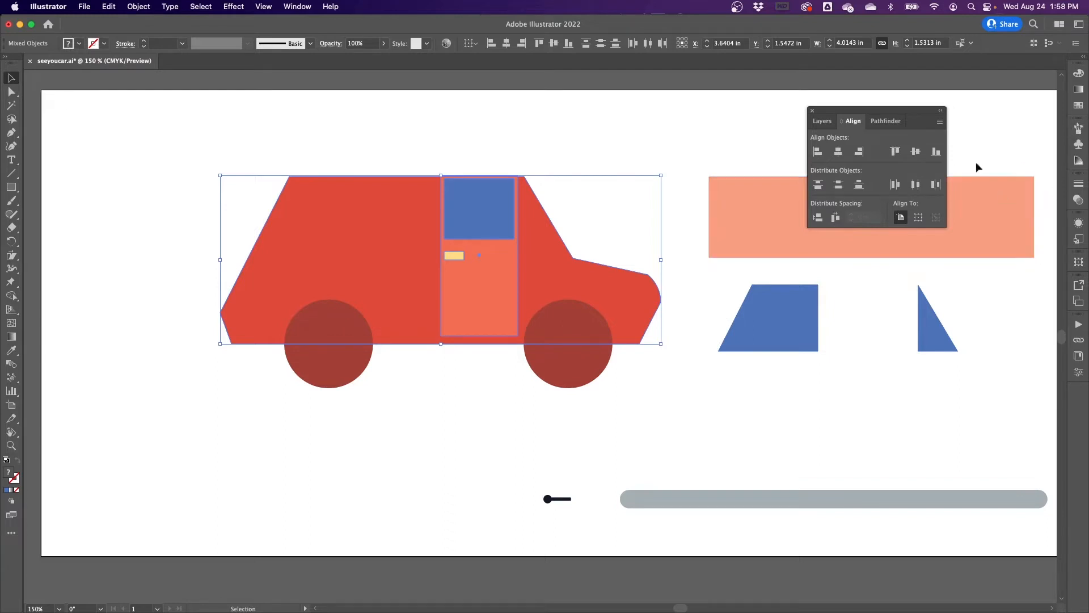
Hide the extra options of the Align panel and show them again.
{"action": "left_click", "coordinate": [299, 7]}
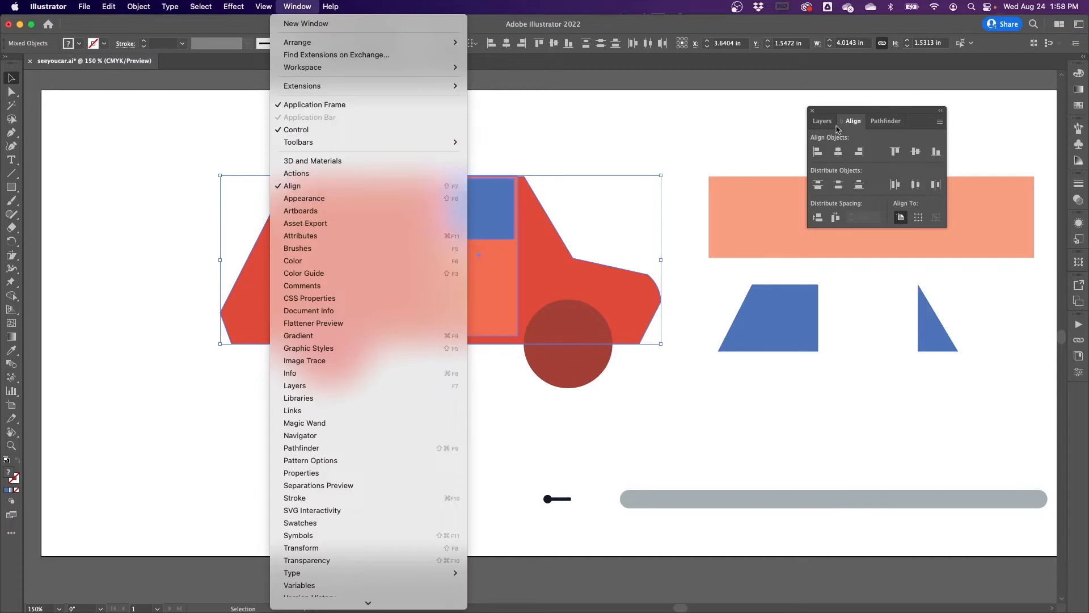
{"action": "left_click", "coordinate": [854, 125]}
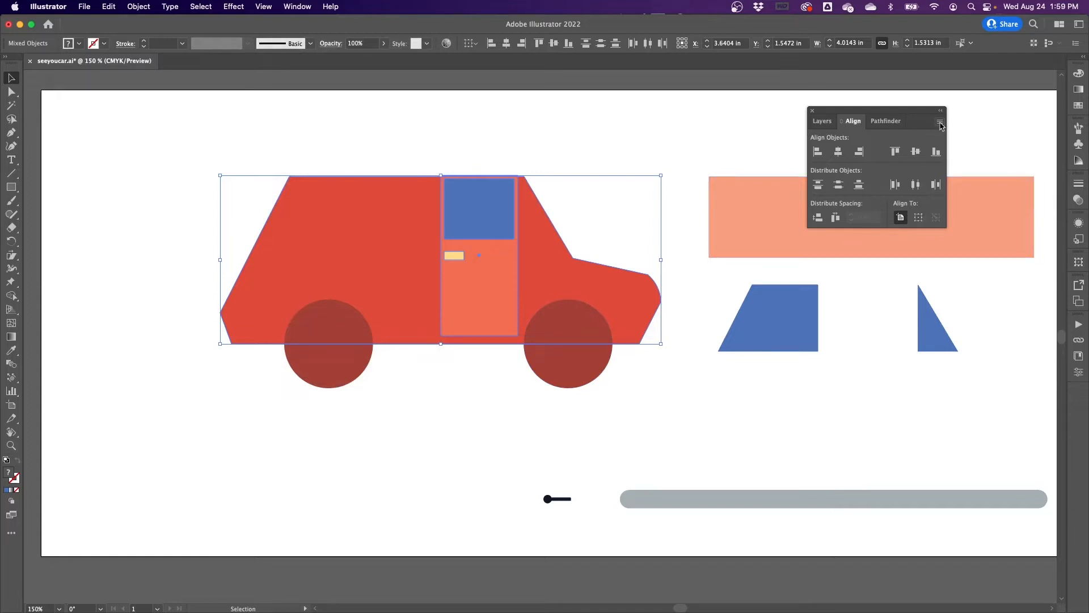
{"action": "left_click", "coordinate": [940, 123]}
{"action": "left_click", "coordinate": [967, 125]}
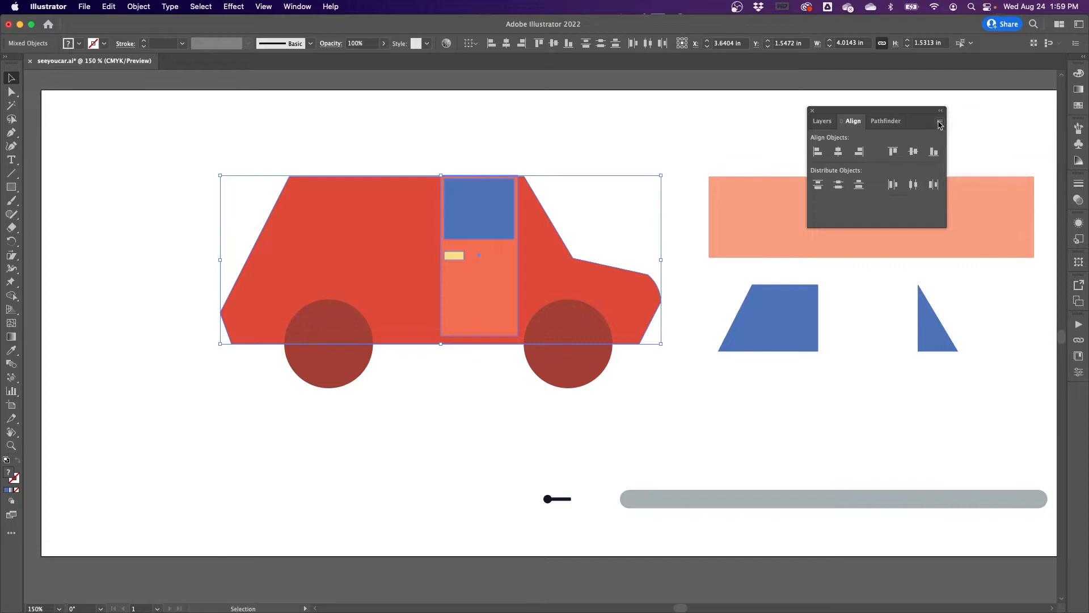
{"action": "left_click", "coordinate": [940, 121]}
{"action": "left_click", "coordinate": [977, 126]}
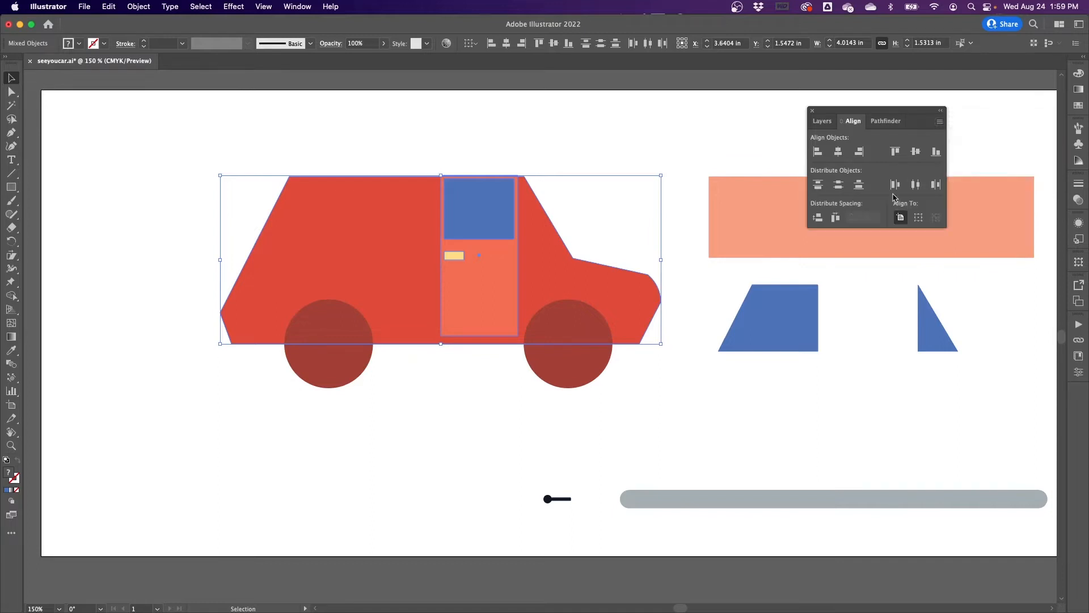
Align the door's bottom edge to the car body, using the body as the key object.
{"action": "left_click", "coordinate": [581, 213]}
{"action": "left_click_drag", "start_coordinate": [407, 373], "coordinate": [493, 226]}
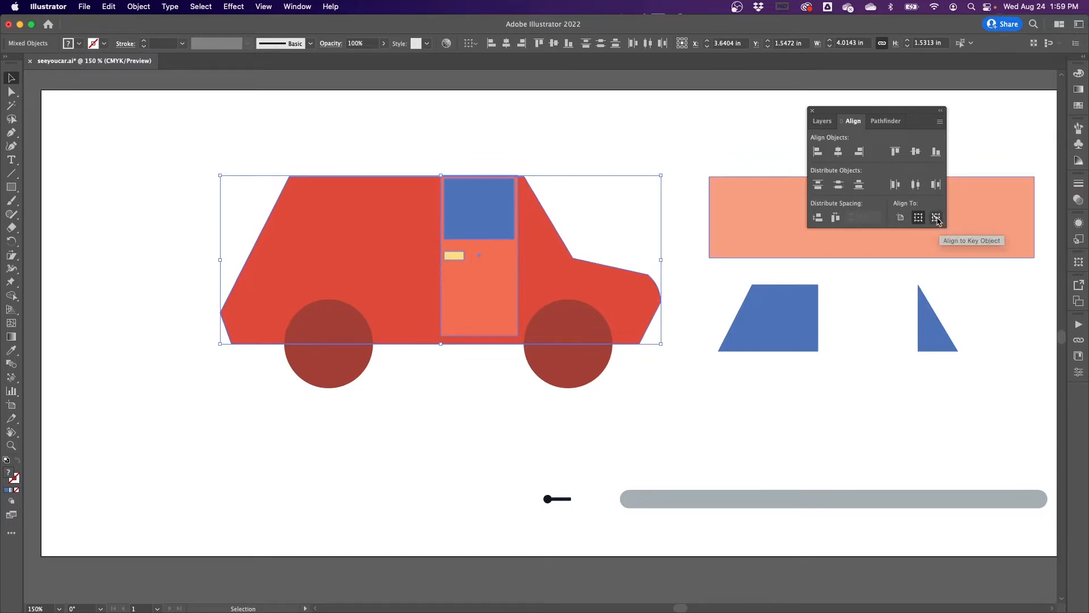
{"action": "left_click", "coordinate": [935, 218]}
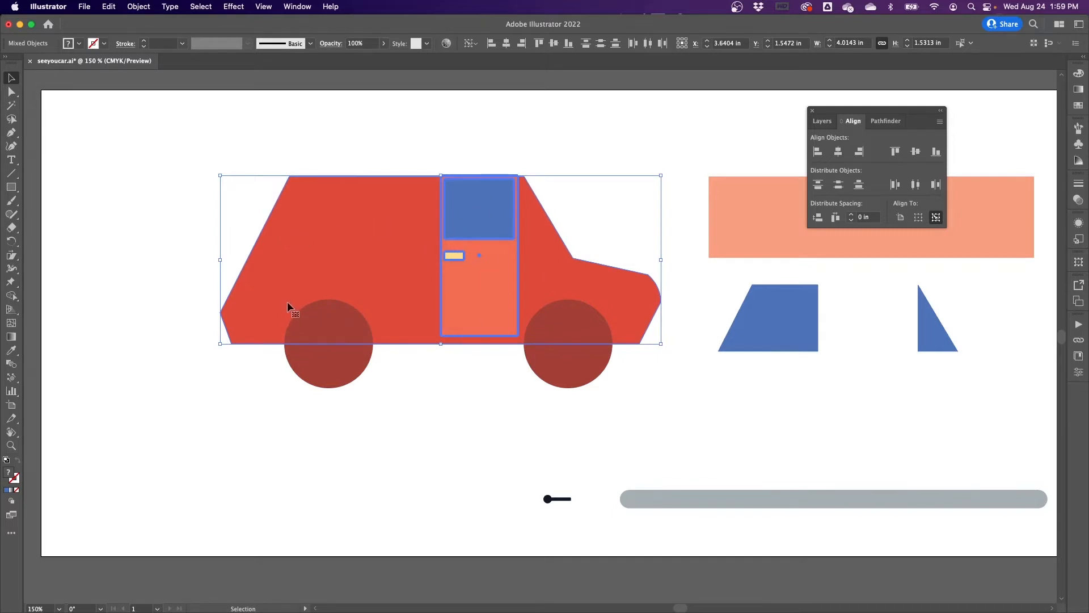
{"action": "left_click", "coordinate": [355, 234]}
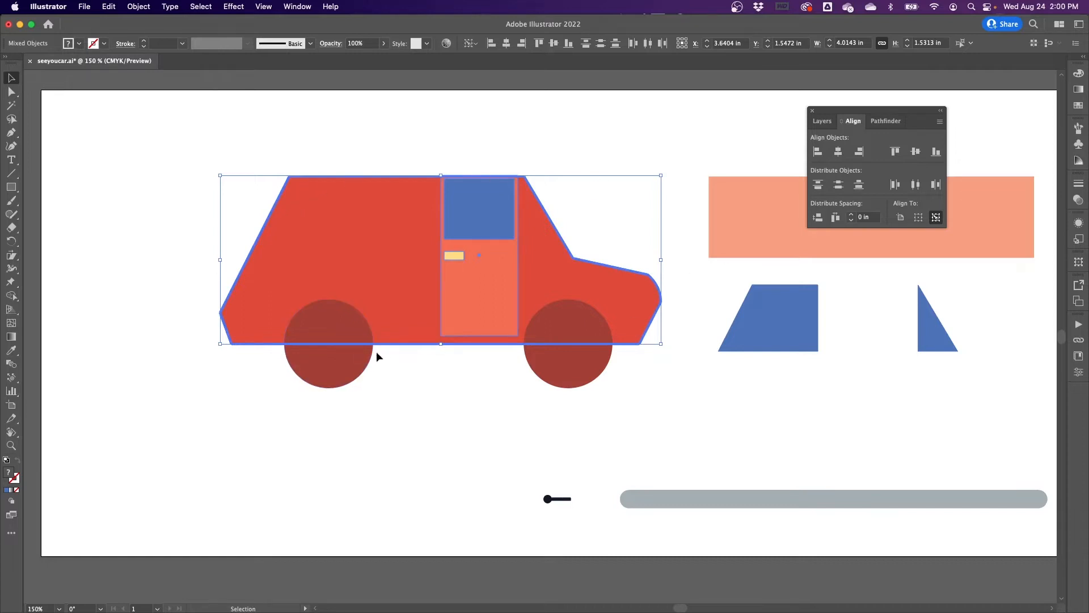
{"action": "left_click", "coordinate": [935, 156]}
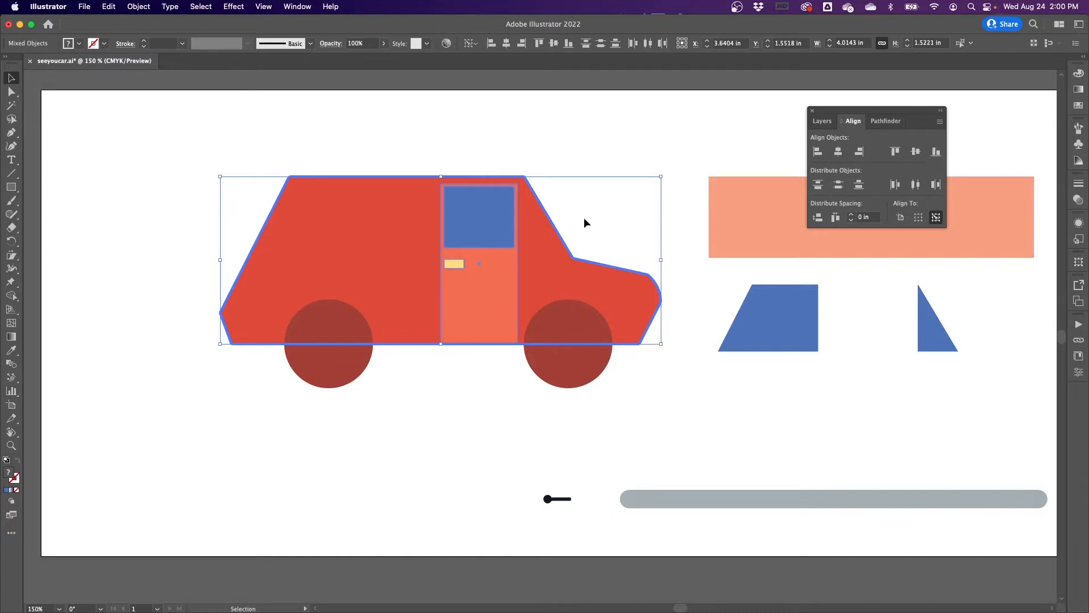
{"action": "left_click", "coordinate": [629, 214]}
{"action": "left_click", "coordinate": [629, 212]}
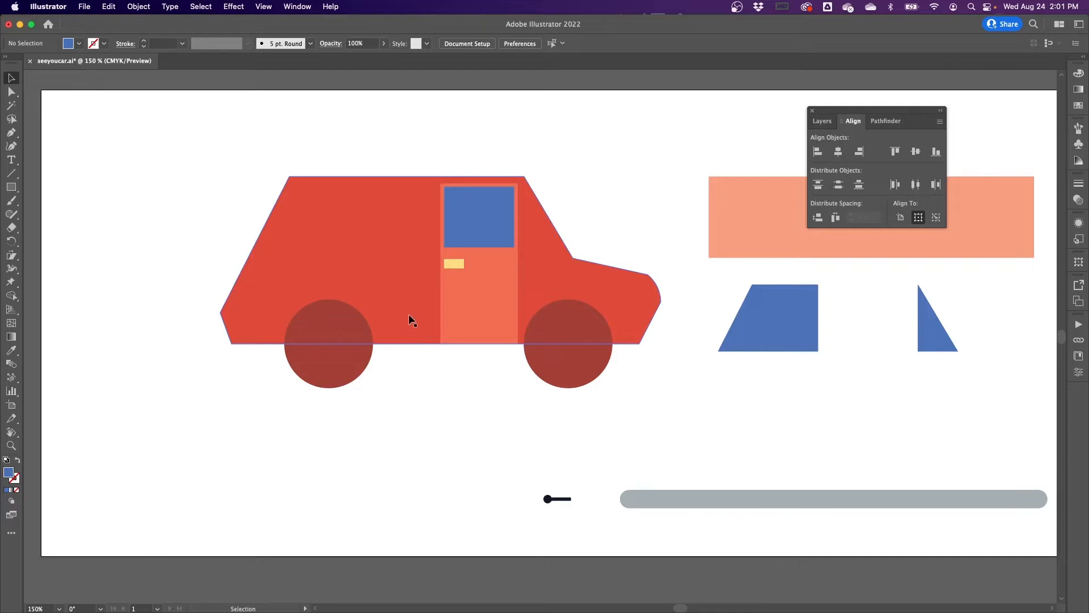
Duplicate the door group about 0.74 in toward the car's rear to make a second door at the same height.
{"action": "left_click", "coordinate": [499, 288]}
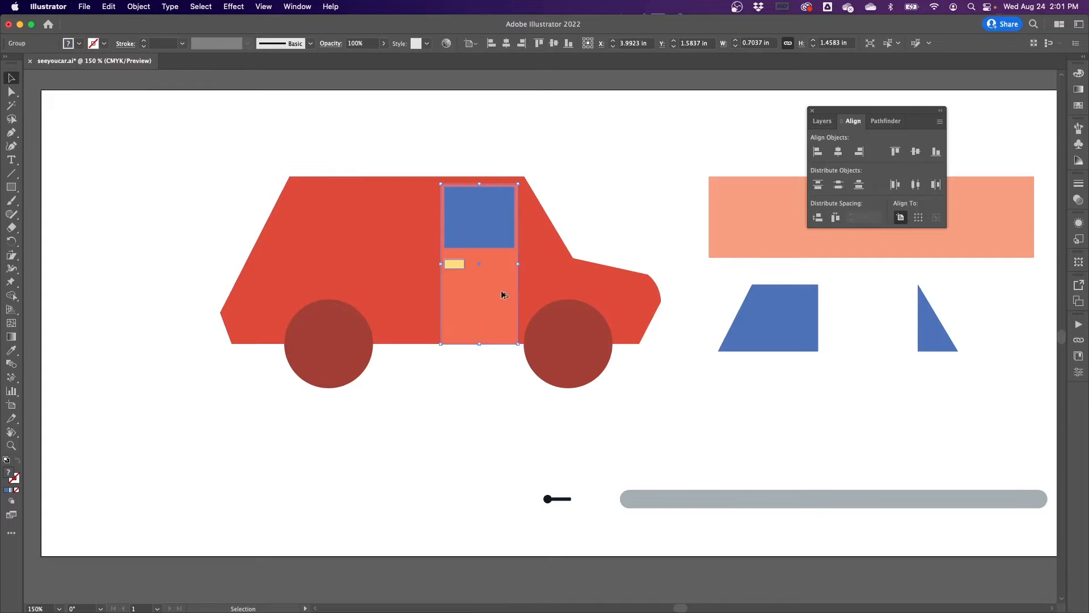
{"action": "left_click_drag", "start_coordinate": [499, 295], "coordinate": [416, 293]}
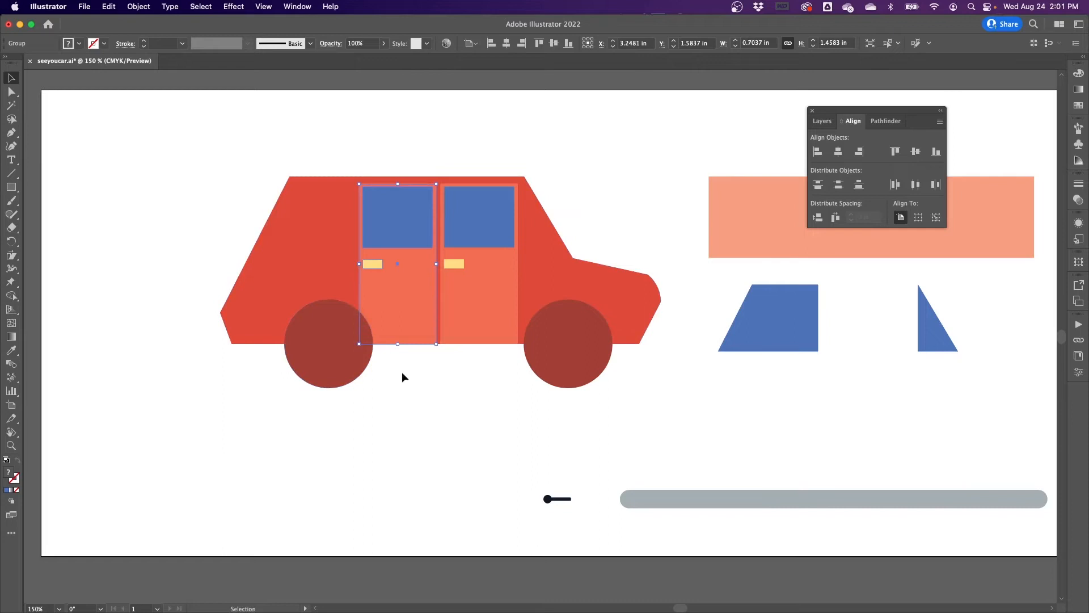
{"action": "left_click", "coordinate": [436, 397]}
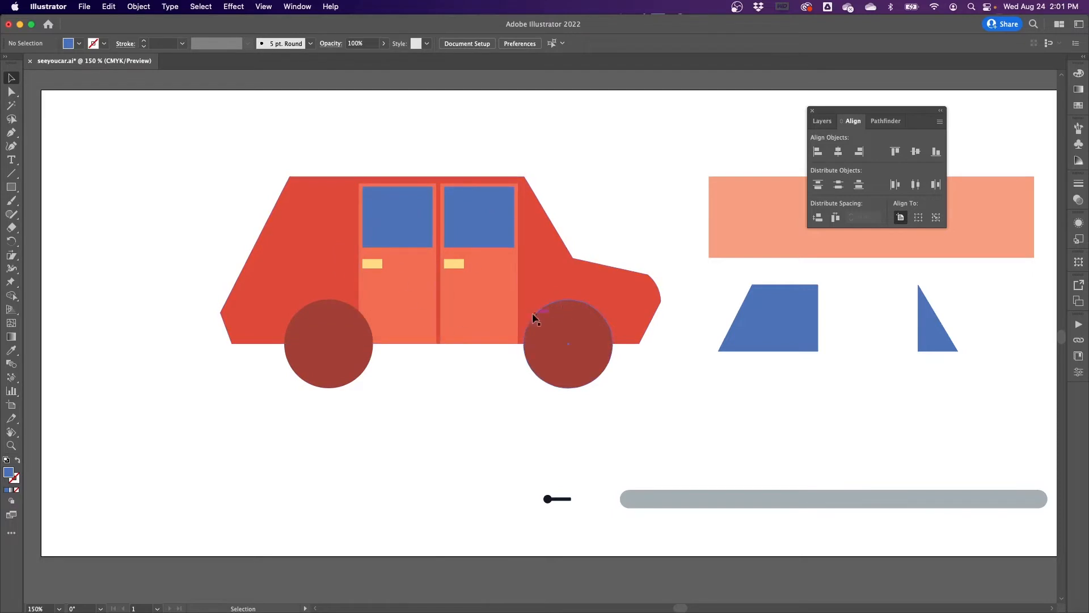
Fit the triangular blue window ahead of the front door and the trapezoid blue window behind the rear door.
{"action": "left_click_drag", "start_coordinate": [931, 333], "coordinate": [546, 230]}
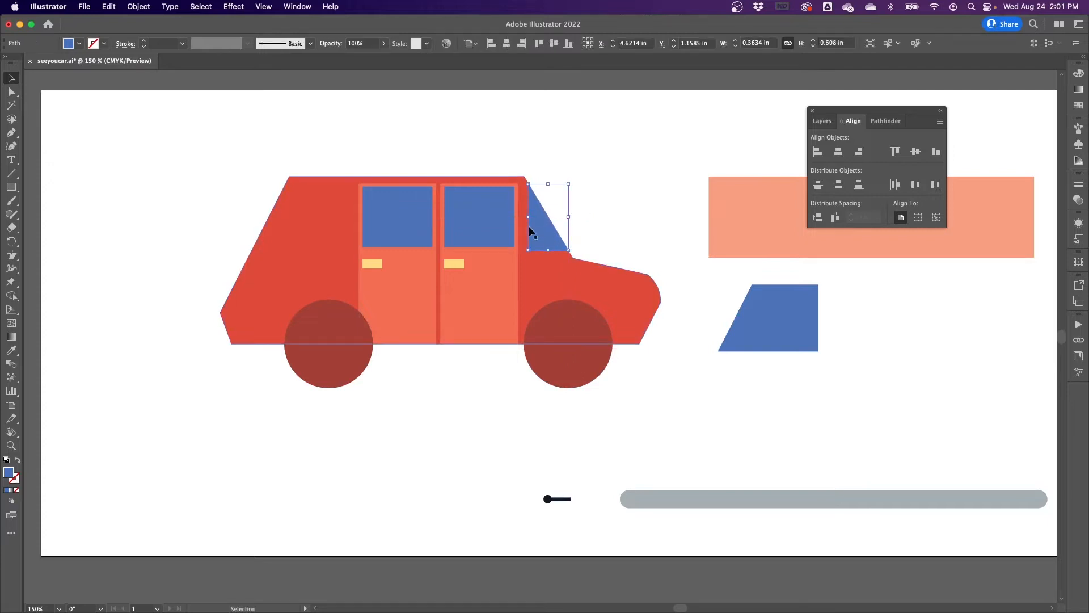
{"action": "left_click", "coordinate": [635, 233]}
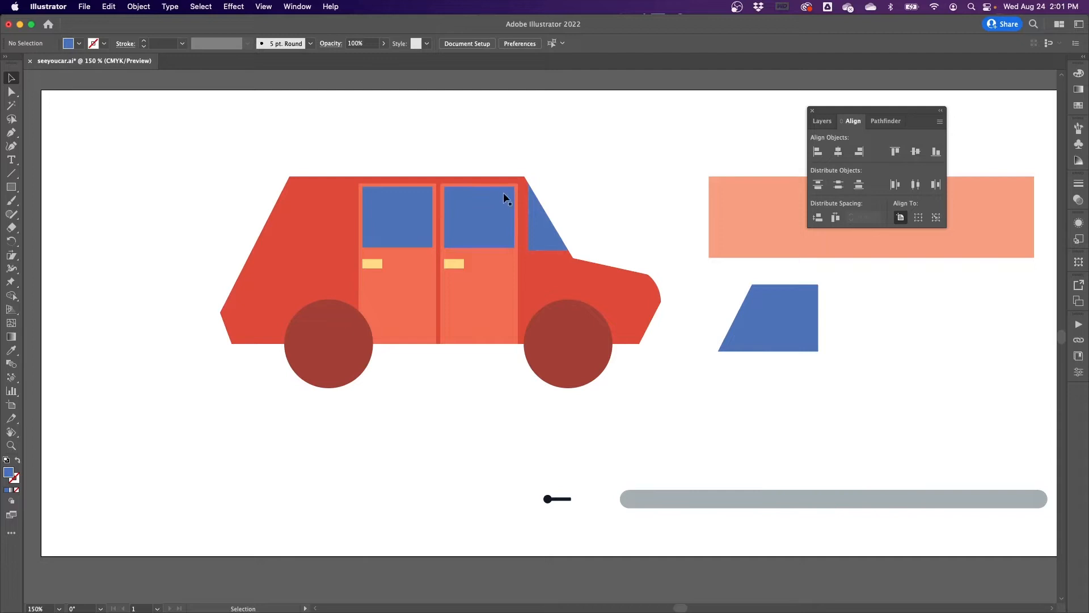
{"action": "left_click_drag", "start_coordinate": [795, 316], "coordinate": [327, 217]}
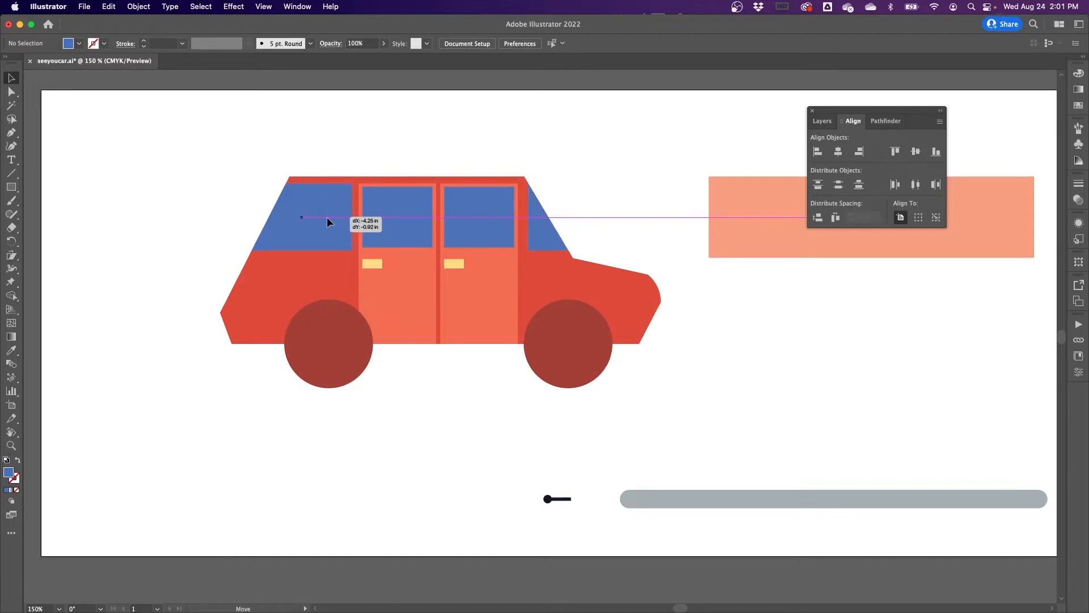
{"action": "left_click_drag", "start_coordinate": [327, 216], "coordinate": [327, 216]}
{"action": "left_click", "coordinate": [614, 202]}
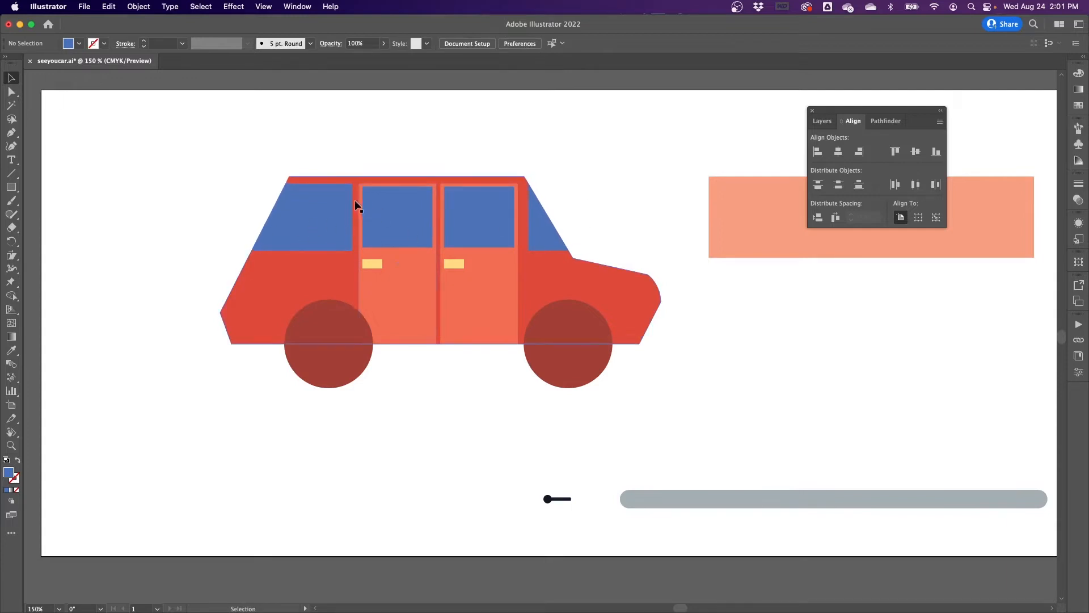
Shift both door groups together slightly toward the car's front to balance their spacing with the side windows.
{"action": "left_click", "coordinate": [398, 214]}
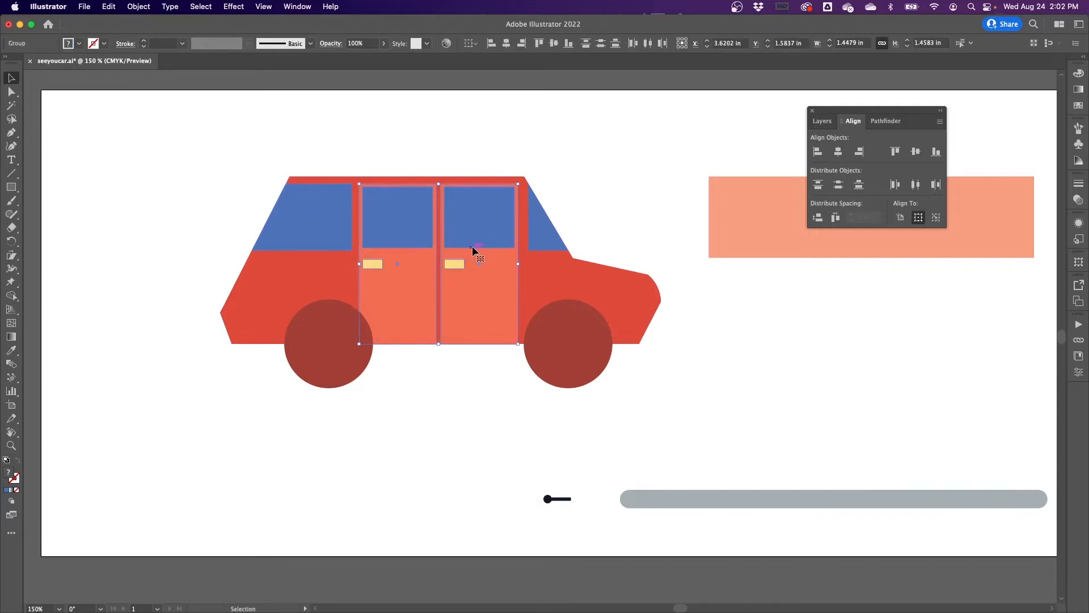
{"action": "left_click_drag", "start_coordinate": [488, 237], "coordinate": [492, 237]}
{"action": "key", "text": "super+z"}
{"action": "left_click", "coordinate": [634, 187]}
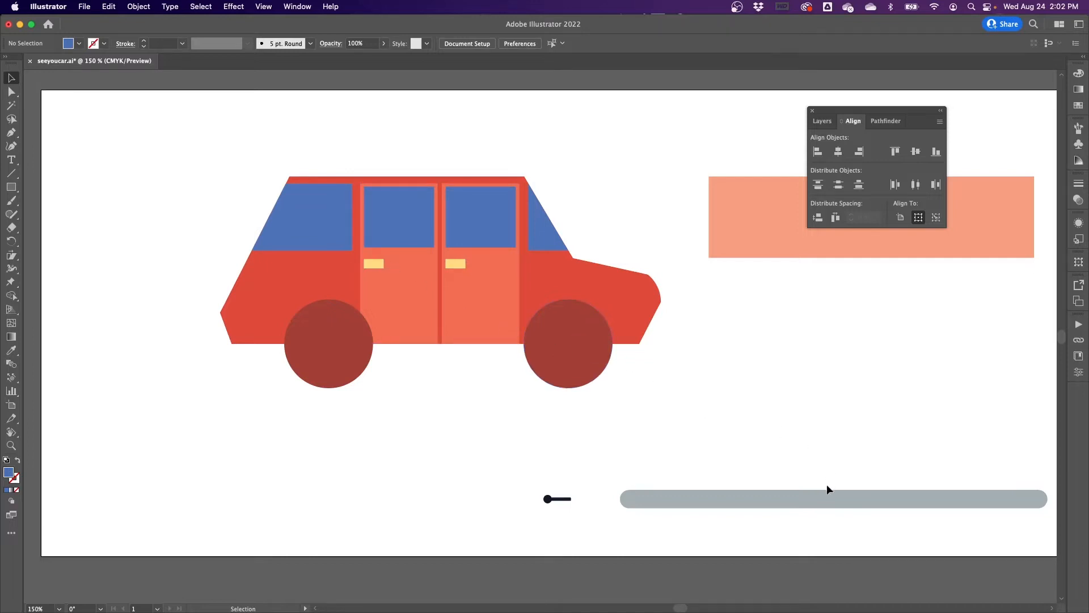
Move the grey rounded bar onto the lower edge of the car body and bring it to the front.
{"action": "left_click_drag", "start_coordinate": [849, 503], "coordinate": [444, 347]}
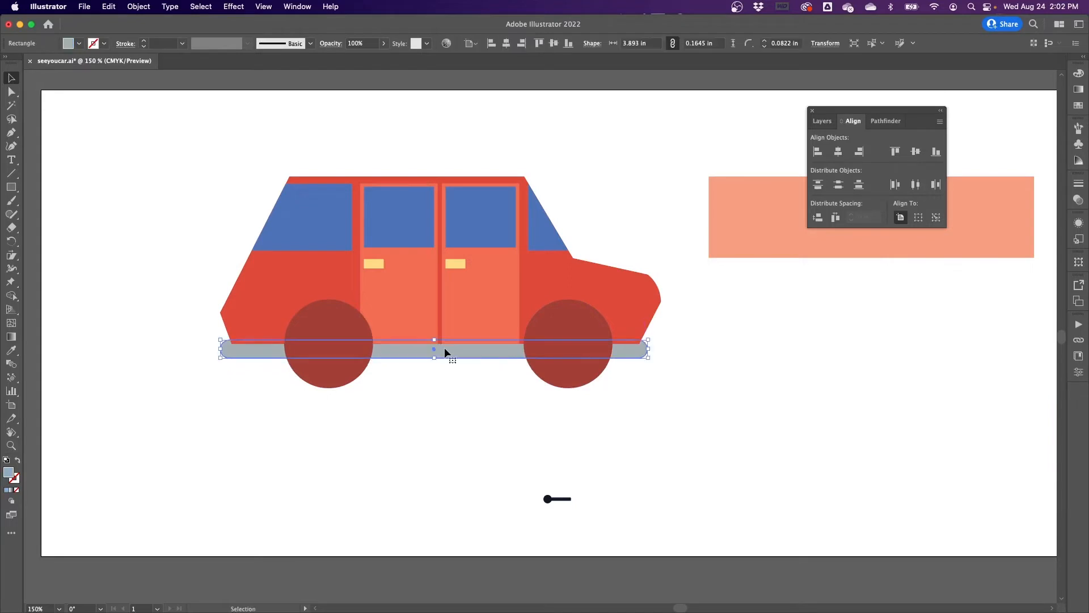
{"action": "right_click", "coordinate": [483, 353]}
{"action": "mouse_move", "coordinate": [578, 550]}
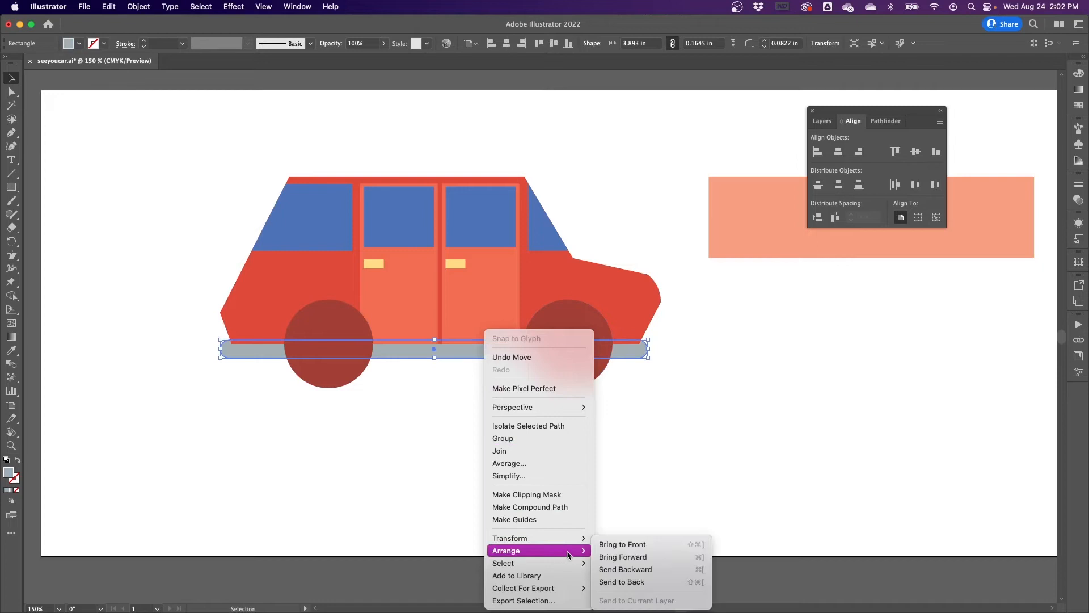
{"action": "left_click", "coordinate": [631, 544]}
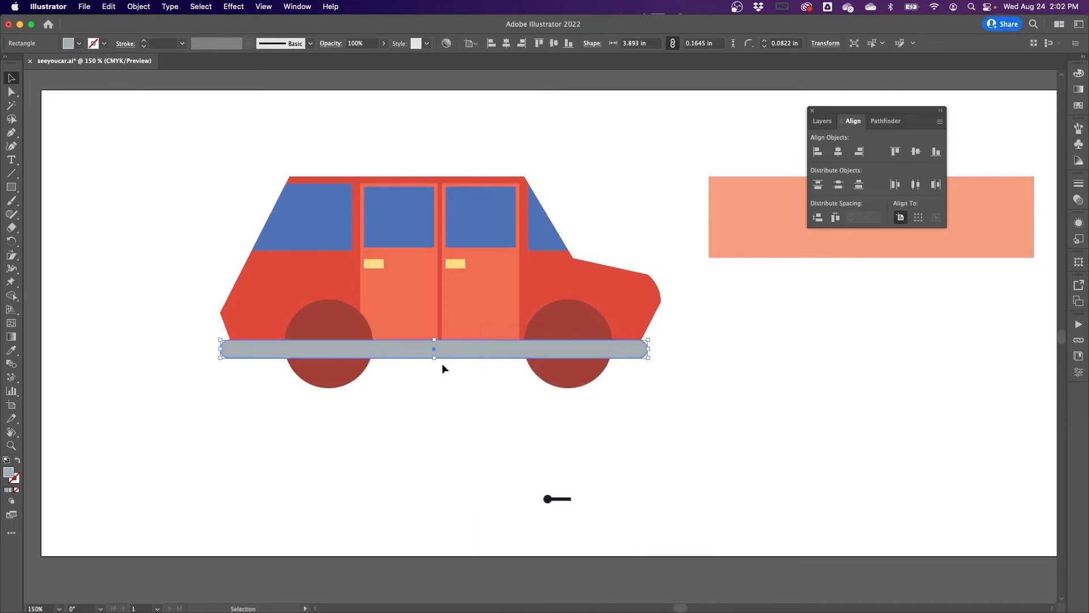
Raise the grey bar to sit flush with the body's bottom edge and widen it slightly at both ends.
{"action": "mouse_move", "coordinate": [476, 351]}
{"action": "left_mouse_down"}
{"action": "mouse_move", "coordinate": [486, 328]}
{"action": "mouse_move", "coordinate": [478, 341]}
{"action": "left_mouse_up"}
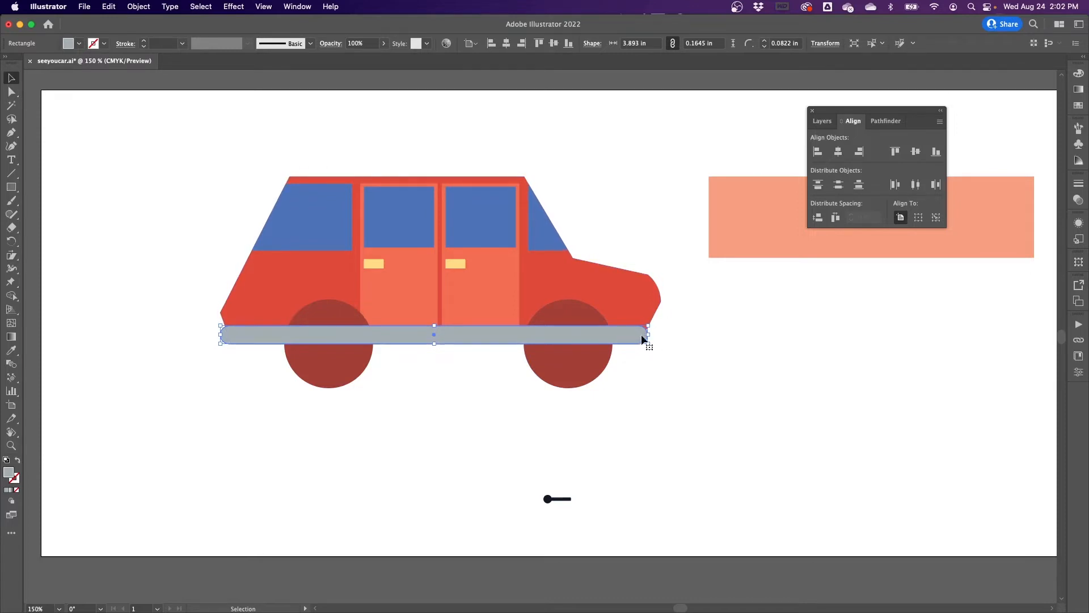
{"action": "left_click_drag", "start_coordinate": [648, 336], "coordinate": [658, 335]}
{"action": "left_click_drag", "start_coordinate": [221, 334], "coordinate": [217, 335]}
{"action": "left_click", "coordinate": [215, 446]}
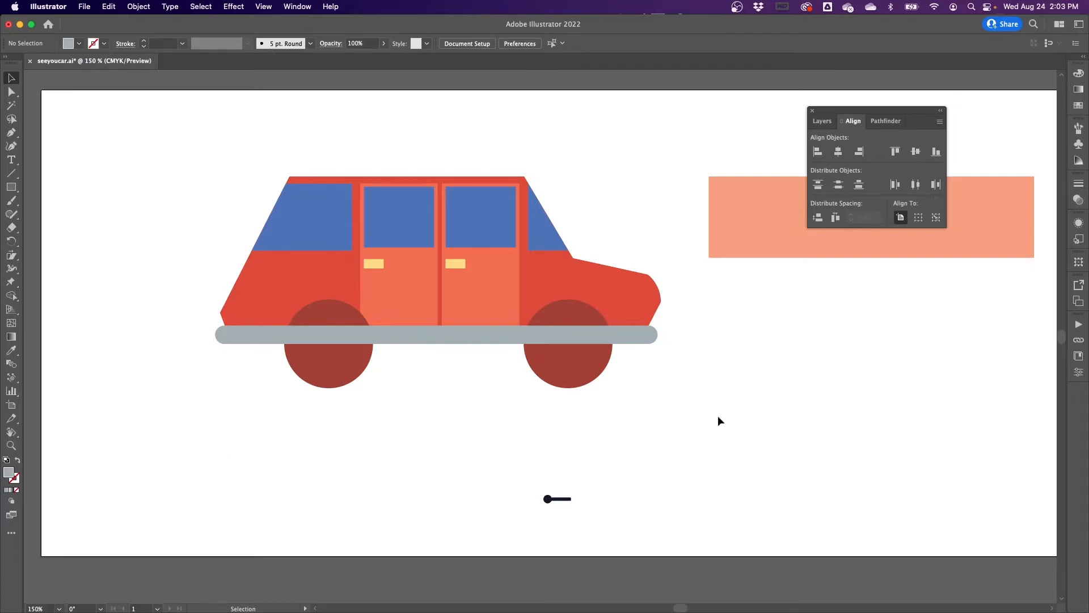
Place the salmon rectangle over the car's window area and bring it forward above the red body, behind the doors and windows.
{"action": "left_click_drag", "start_coordinate": [772, 246], "coordinate": [624, 183]}
{"action": "left_click_drag", "start_coordinate": [772, 151], "coordinate": [478, 202]}
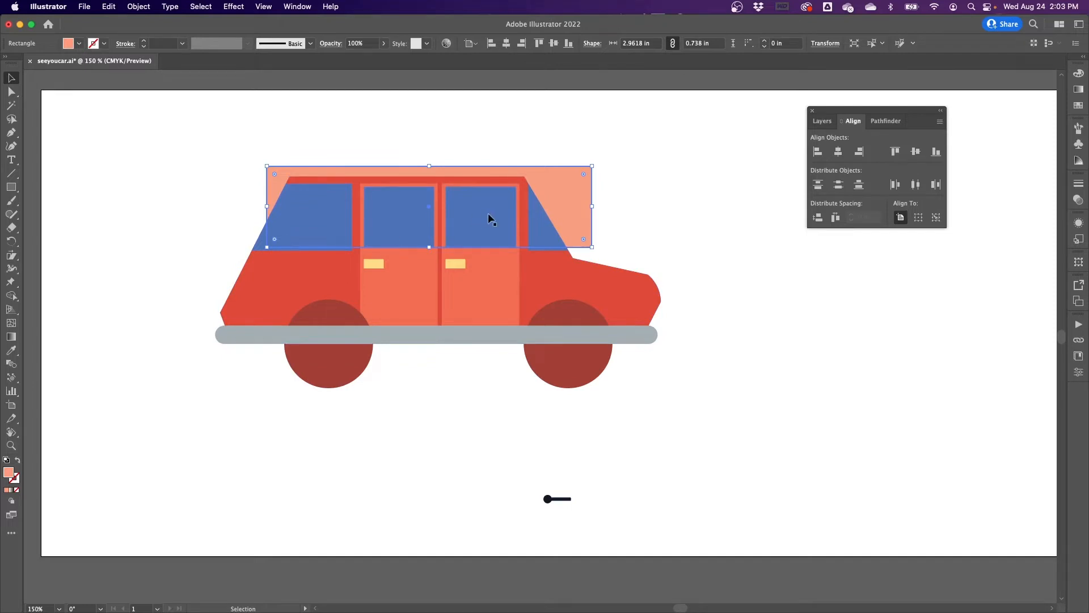
{"action": "right_click", "coordinate": [561, 206]}
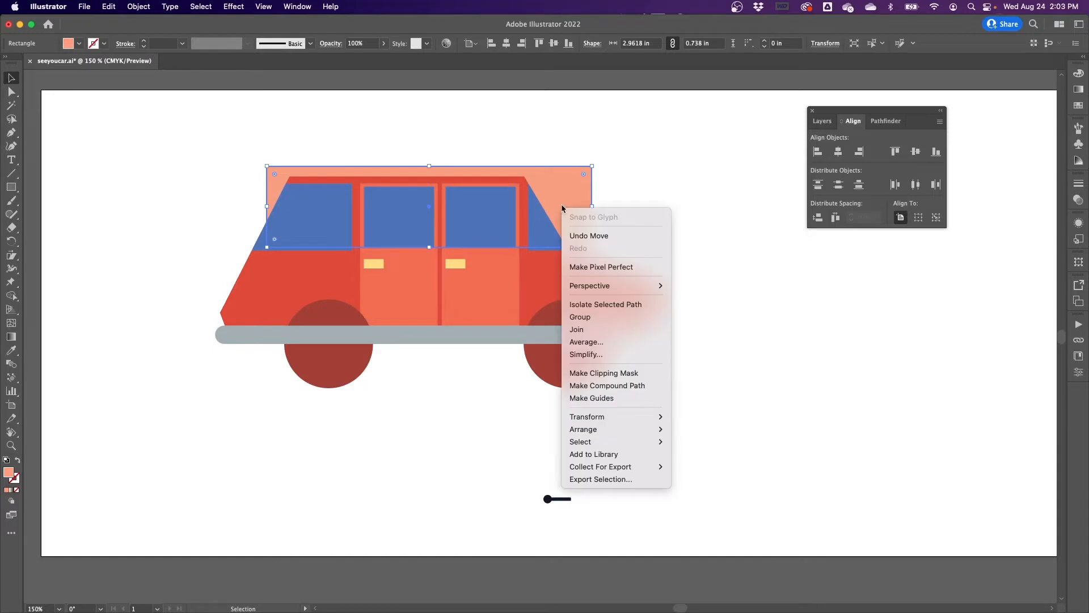
{"action": "mouse_move", "coordinate": [630, 434]}
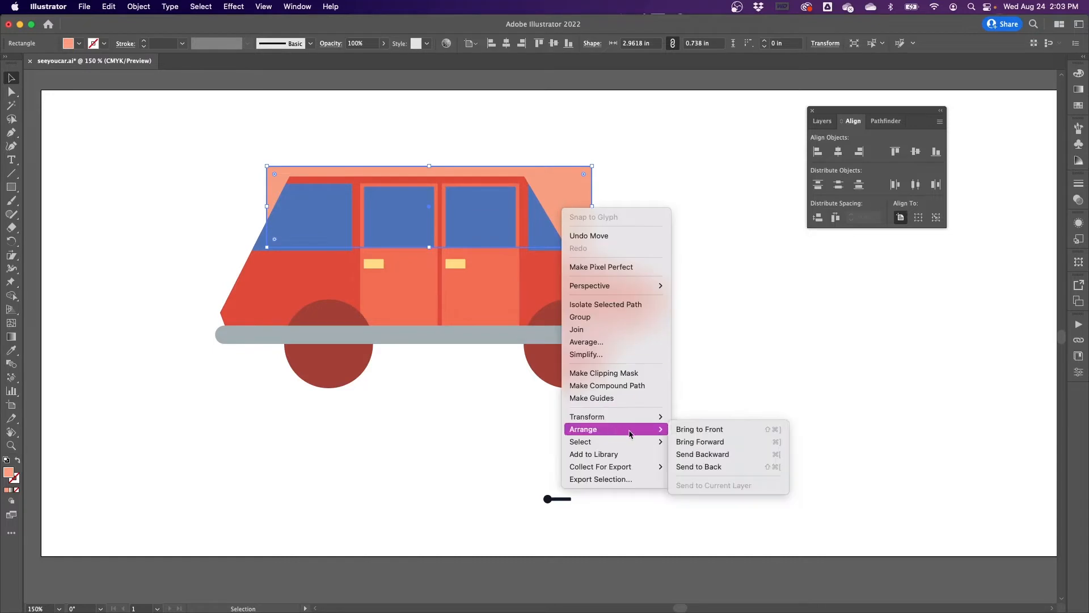
{"action": "left_click", "coordinate": [702, 442]}
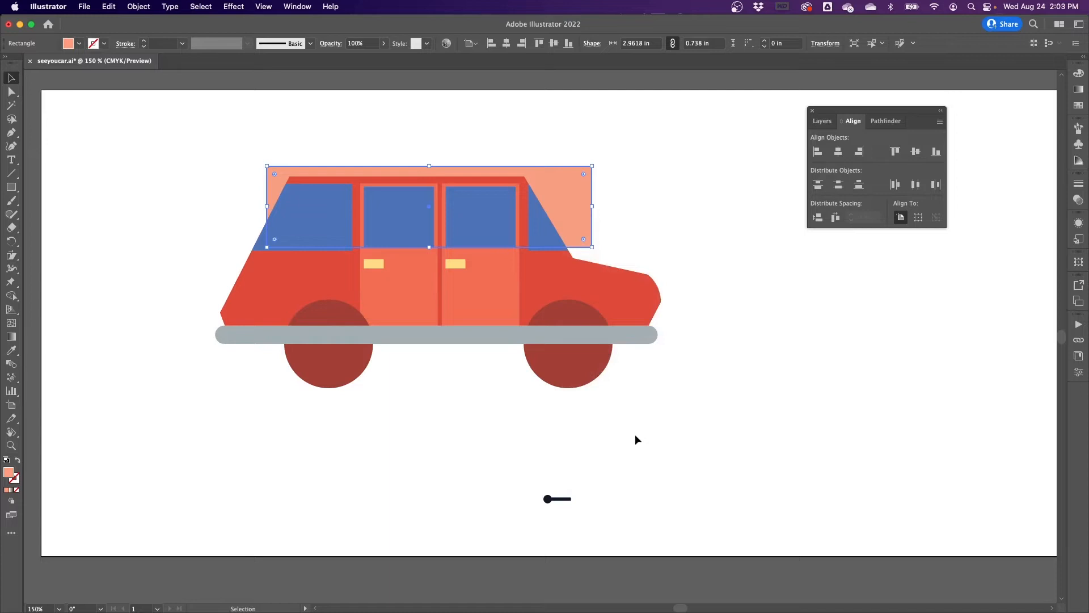
{"action": "key", "text": "a"}
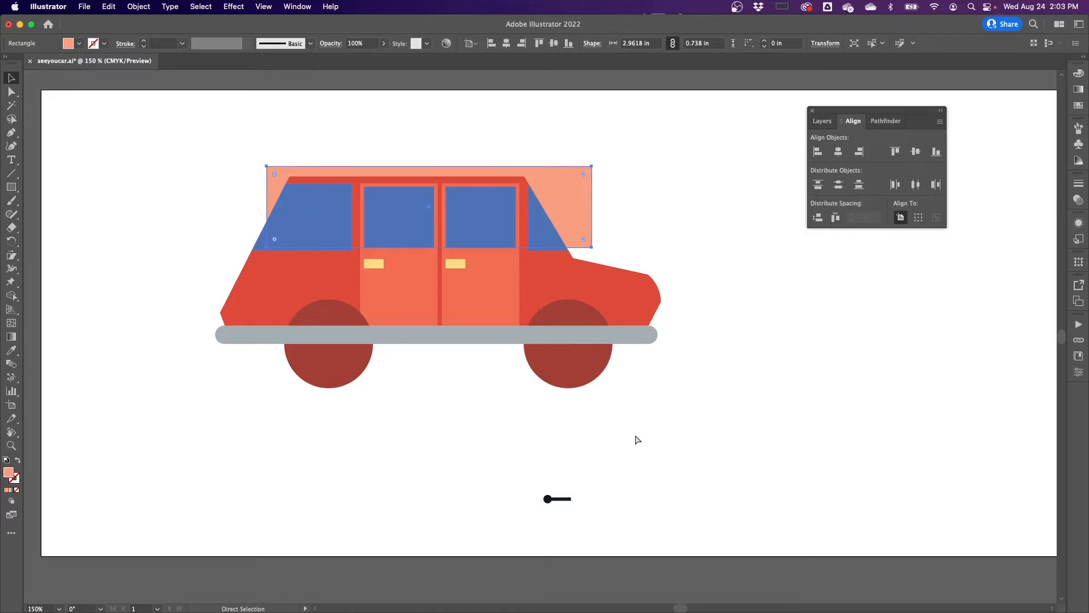
{"action": "key", "text": "super+bracketright"}
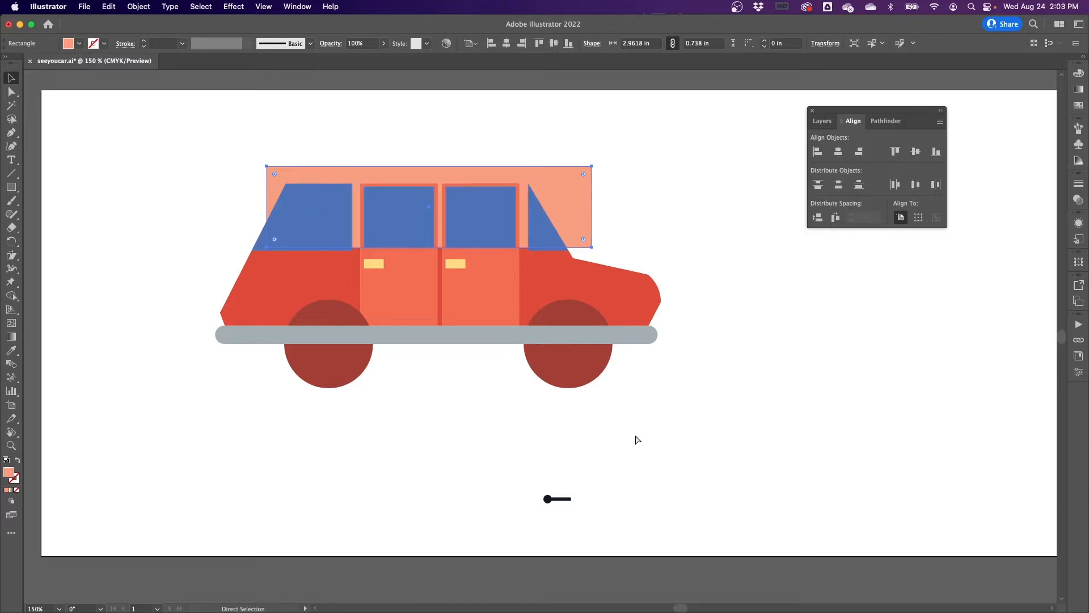
{"action": "key", "text": "v"}
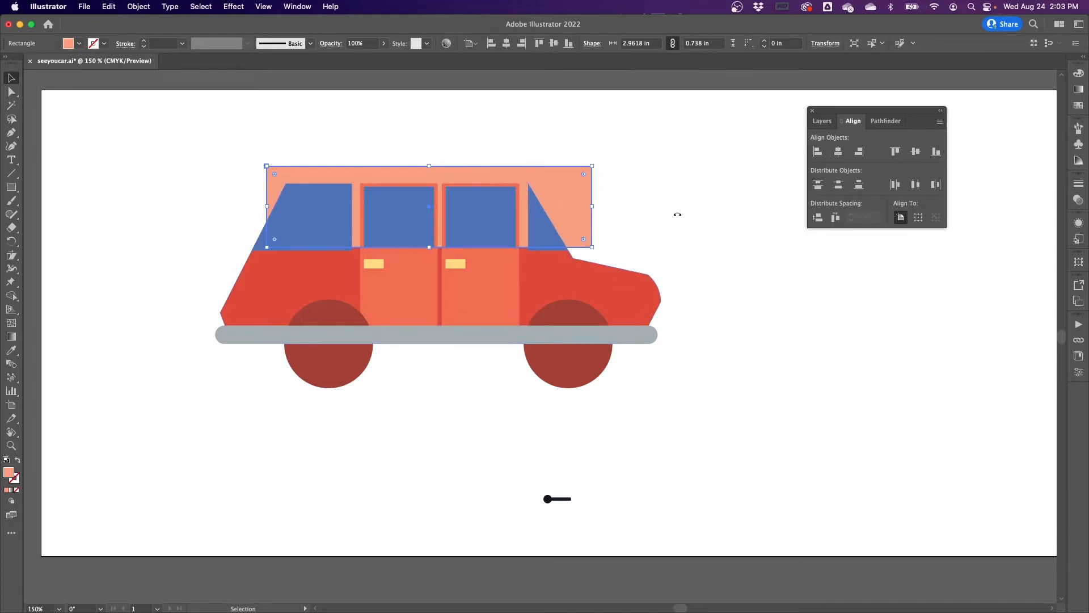
Align the salmon rectangle's top edge to the red car body, using the body as the key object.
{"action": "left_click", "coordinate": [634, 279], "text": "shift"}
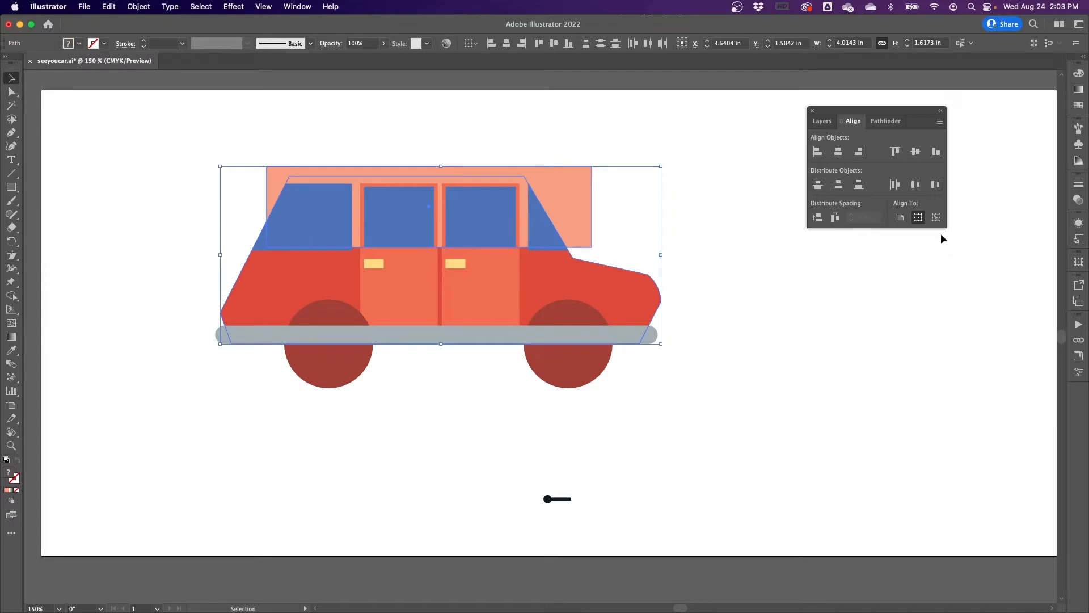
{"action": "left_click", "coordinate": [934, 217]}
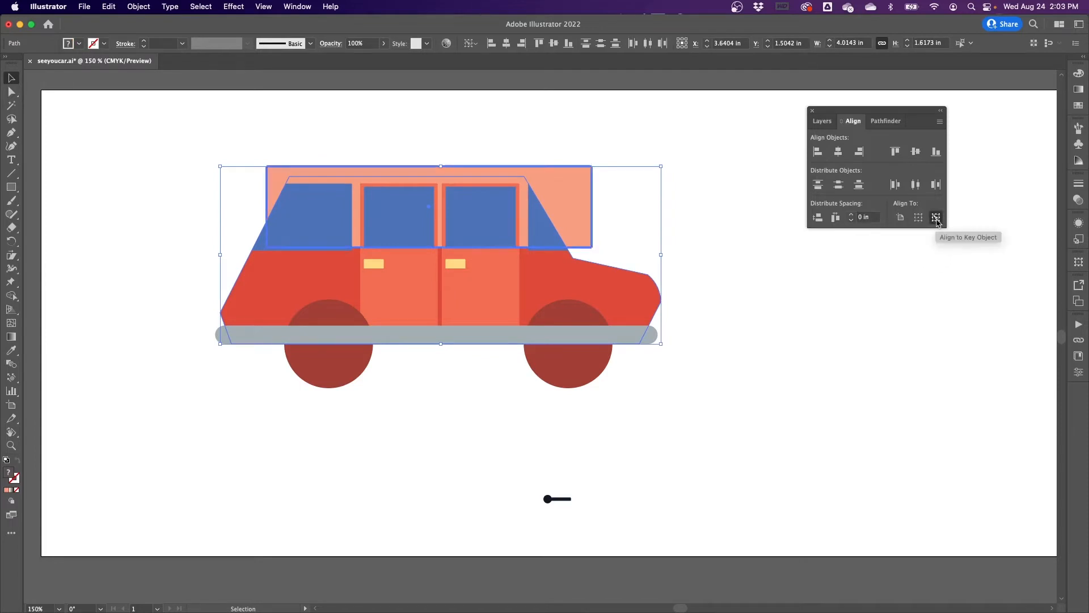
{"action": "left_click", "coordinate": [576, 275]}
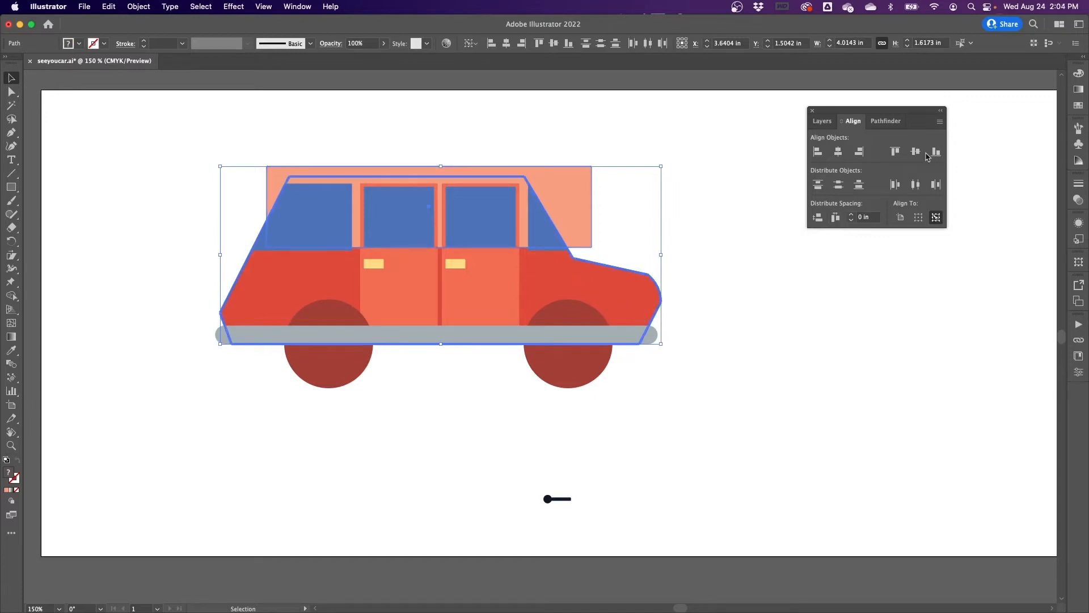
{"action": "left_click", "coordinate": [895, 152]}
{"action": "left_click", "coordinate": [727, 206]}
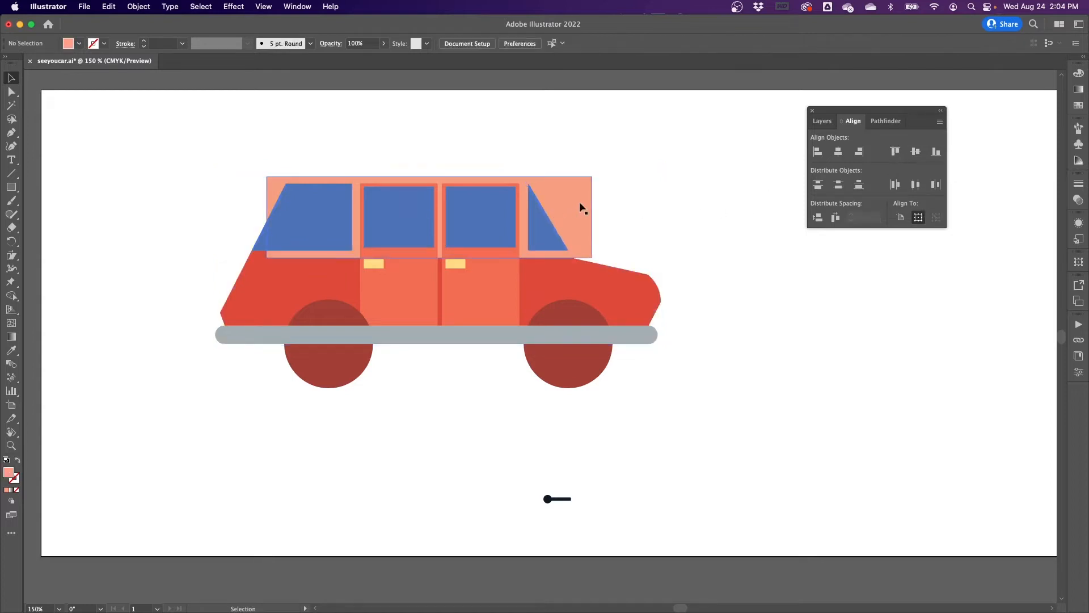
Move the salmon rectangle horizontally toward the car's rear so it covers the full width of the cabin.
{"action": "left_click_drag", "start_coordinate": [579, 203], "coordinate": [565, 202]}
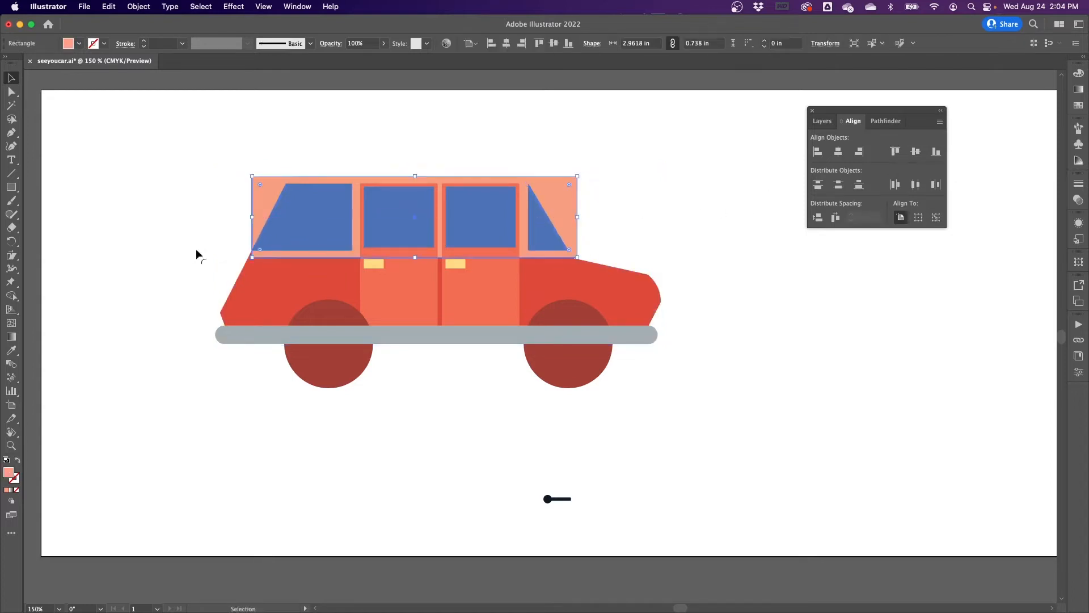
{"action": "left_click", "coordinate": [693, 183]}
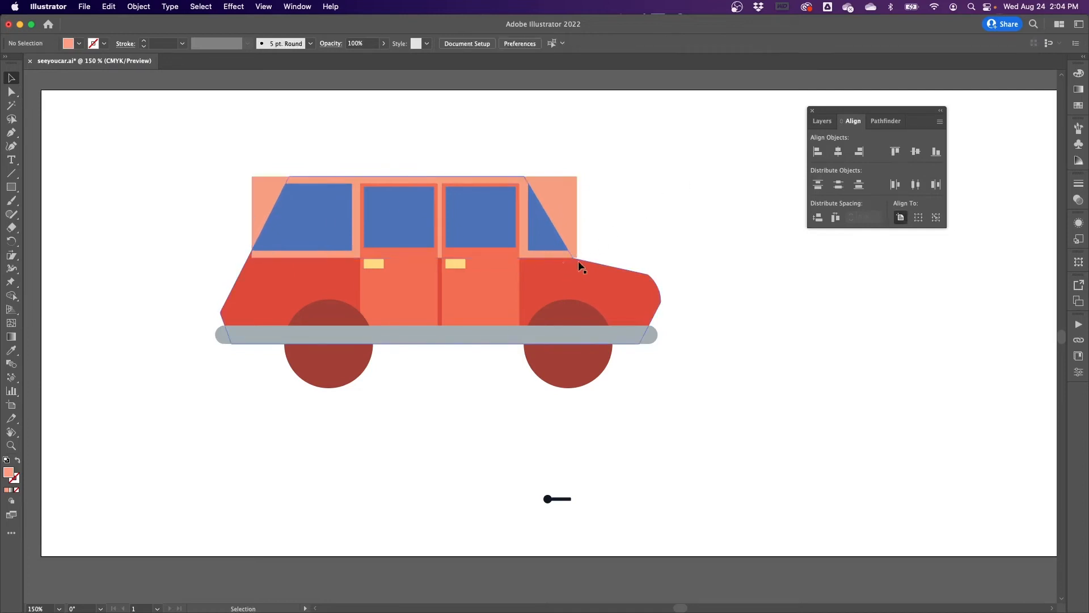
{"action": "left_click_drag", "start_coordinate": [564, 204], "coordinate": [557, 202]}
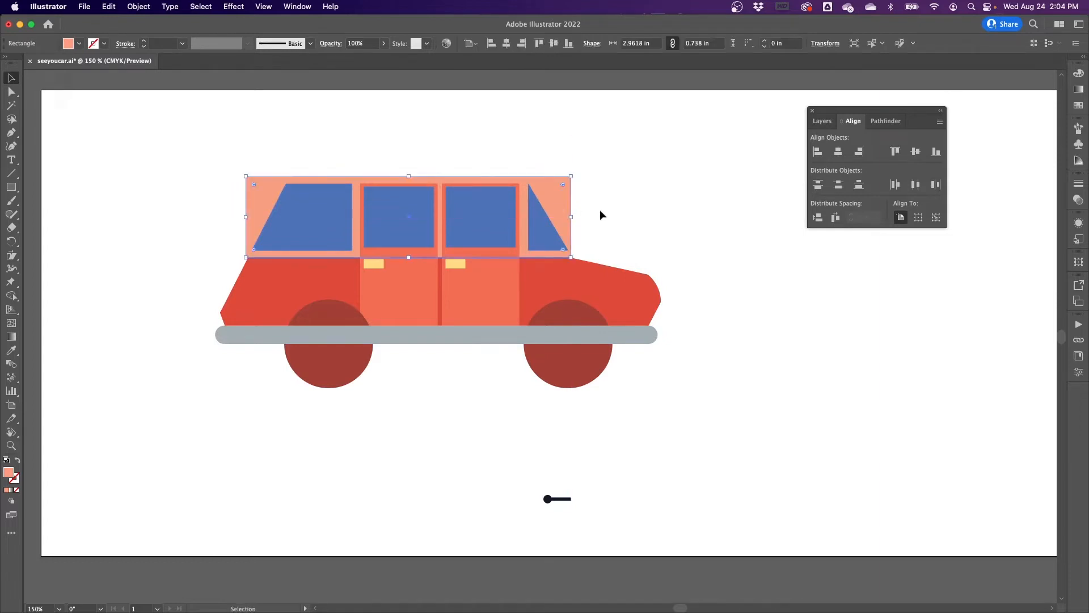
{"action": "key", "text": "Right"}
Nudge the salmon rectangle sideways until its lower front corner meets the point where the hood begins.
{"action": "key", "text": "super+equal"}
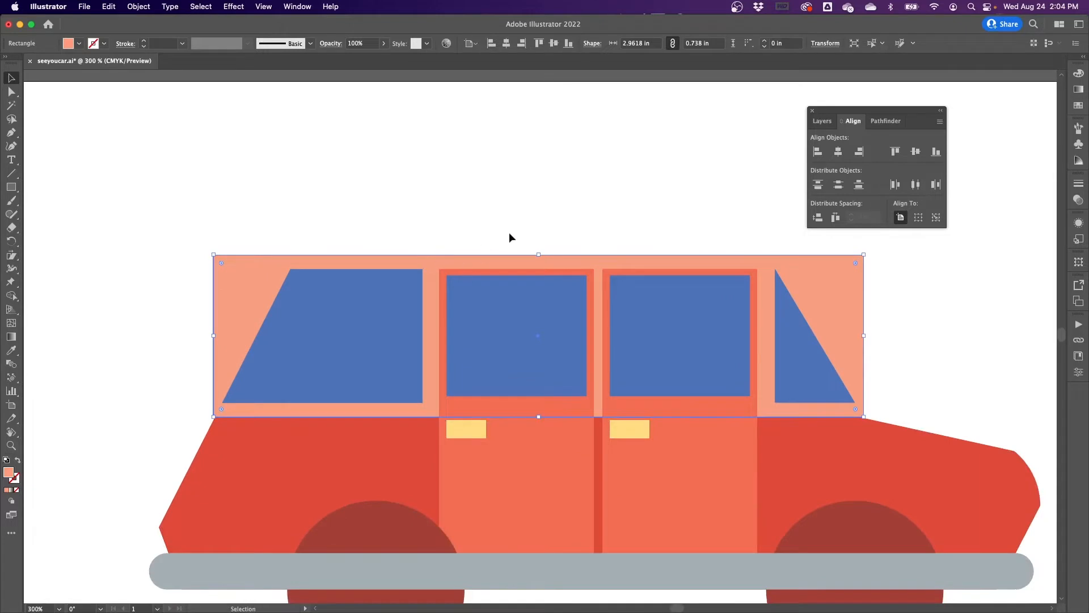
{"action": "left_click", "coordinate": [530, 214]}
{"action": "left_click", "coordinate": [233, 272]}
{"action": "key", "text": "Right"}
{"action": "left_click", "coordinate": [410, 207]}
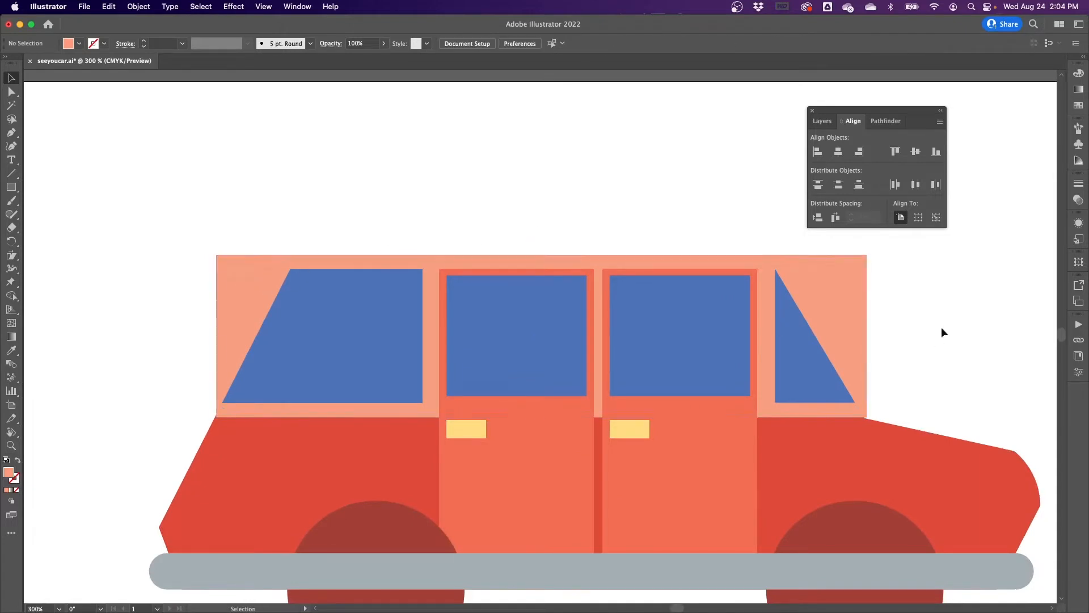
{"action": "mouse_move", "coordinate": [845, 325]}
{"action": "left_mouse_down"}
{"action": "mouse_move", "coordinate": [872, 321]}
{"action": "mouse_move", "coordinate": [856, 321]}
{"action": "left_mouse_up"}
{"action": "key", "text": "Left"}
{"action": "key", "text": "Left"}
{"action": "key", "text": "Left"}
{"action": "key", "text": "Left"}
{"action": "key", "text": "Left"}
{"action": "key", "text": "Left"}
{"action": "key", "text": "Left"}
{"action": "key", "text": "Left"}
{"action": "key", "text": "Left"}
{"action": "left_click", "coordinate": [921, 335]}
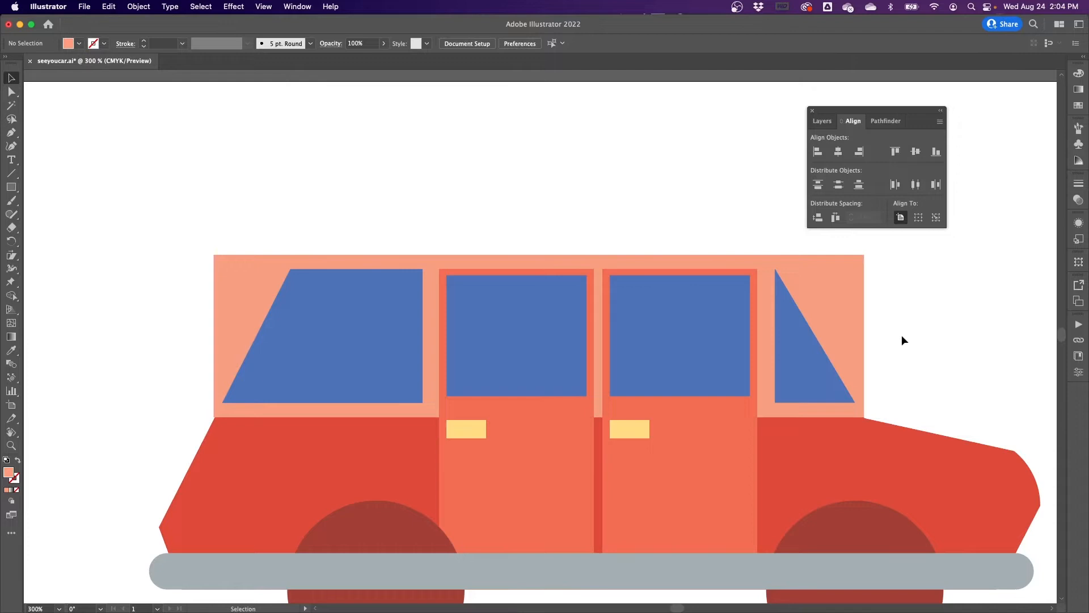
Bring both dark red wheel circles to the front, over the grey bar.
{"action": "key", "text": "super+1"}
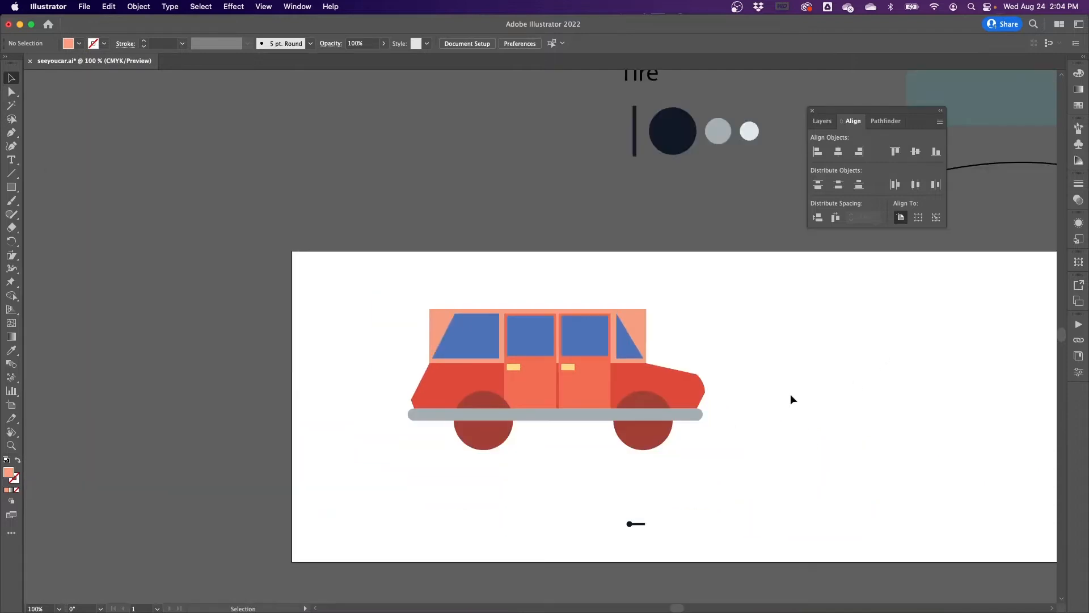
{"action": "key", "text": "super+equal"}
{"action": "scroll", "coordinate": [583, 508], "scroll_direction": "down", "scroll_amount": 3}
{"action": "scroll", "coordinate": [584, 508], "scroll_direction": "right", "scroll_amount": 3}
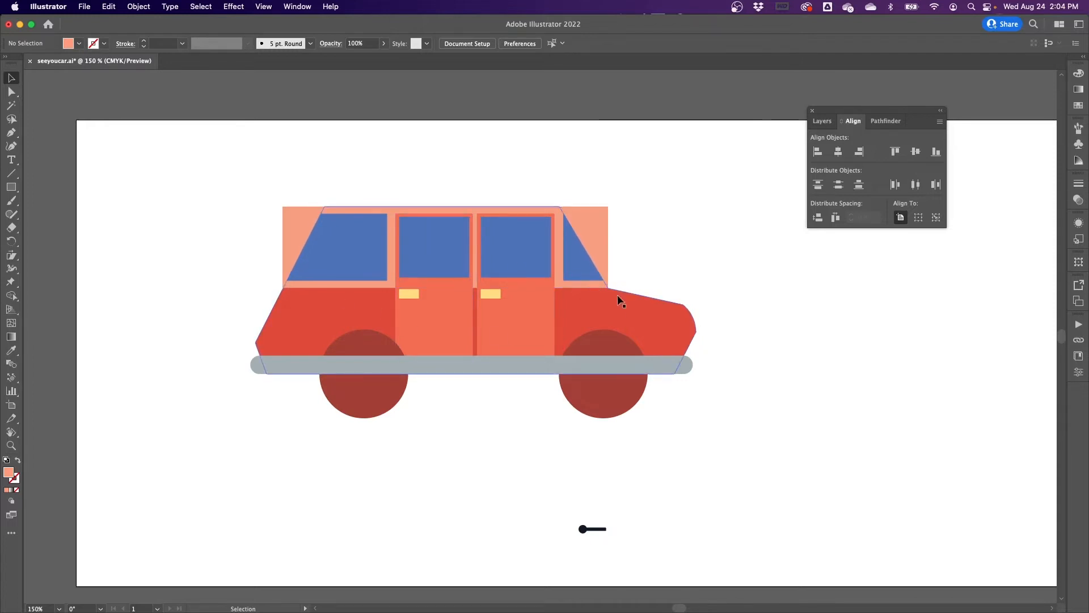
{"action": "left_click", "coordinate": [377, 380]}
{"action": "left_click", "coordinate": [618, 394], "text": "shift"}
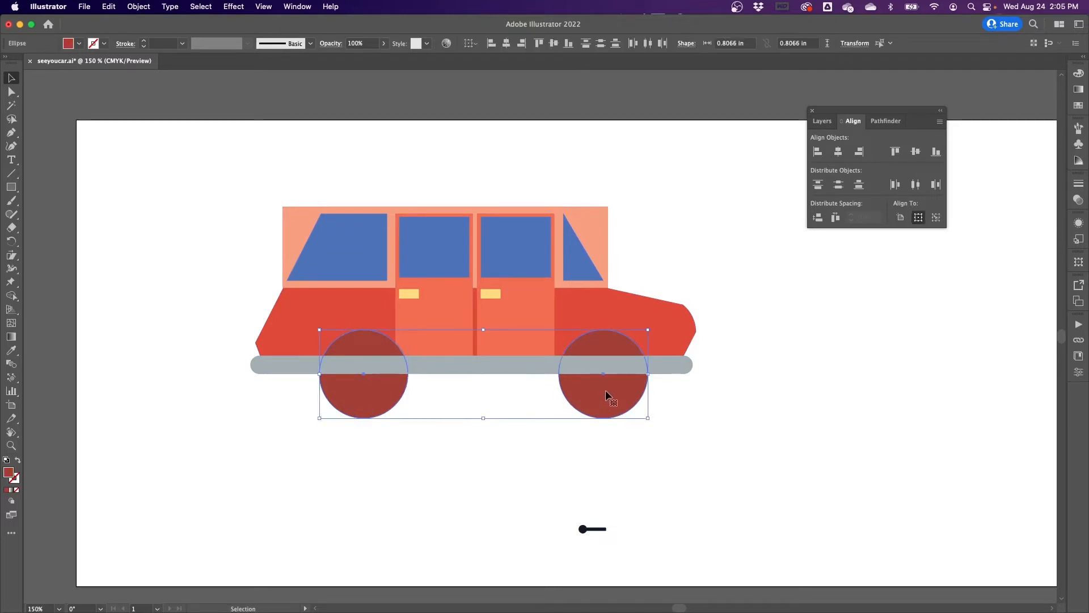
{"action": "right_click", "coordinate": [600, 392]}
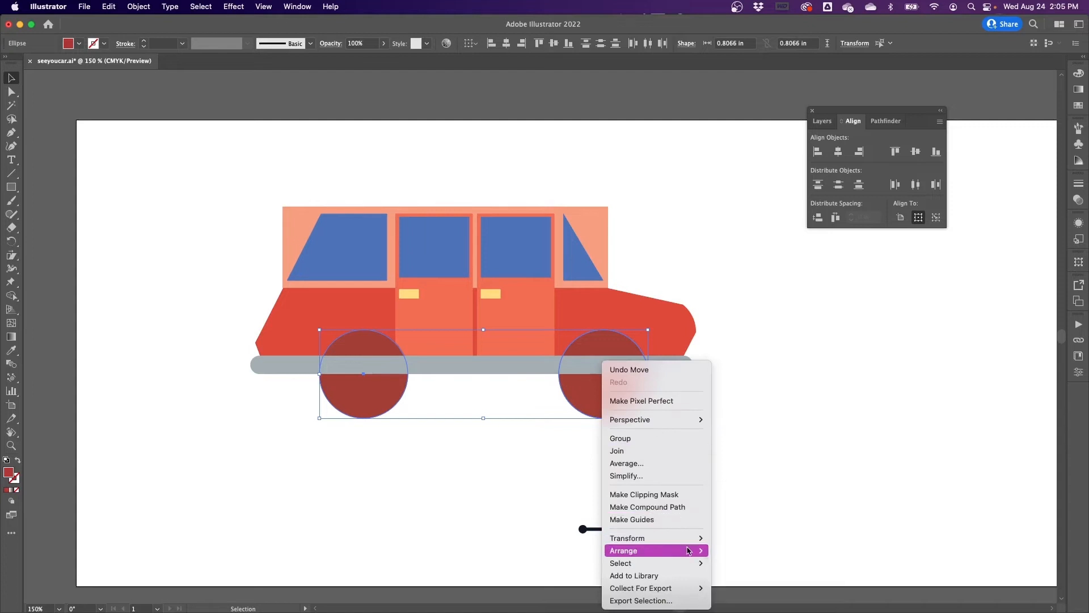
{"action": "mouse_move", "coordinate": [698, 552]}
{"action": "left_click", "coordinate": [748, 545]}
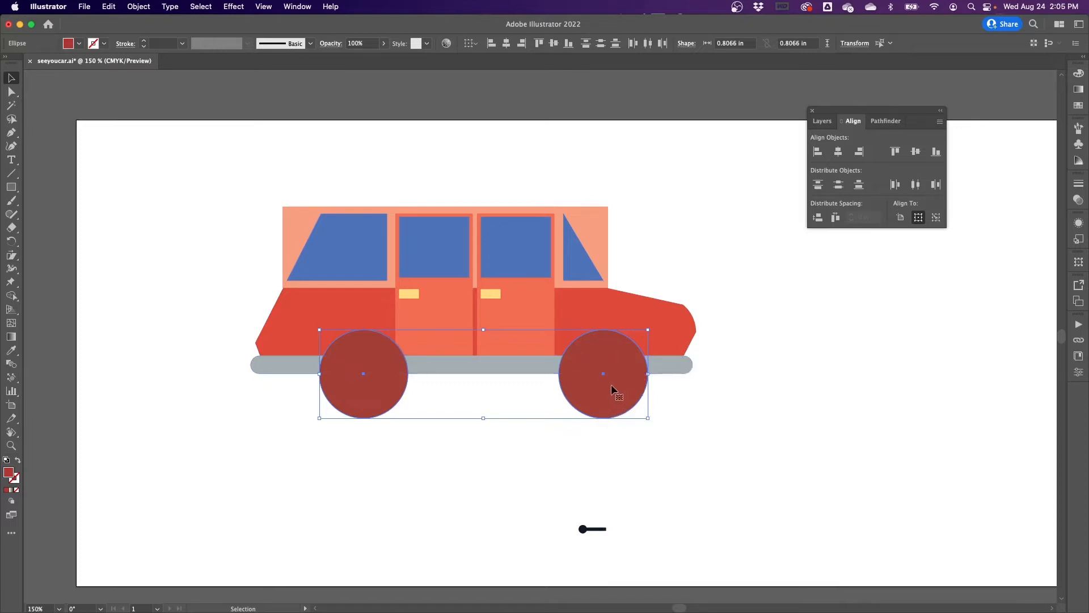
{"action": "left_click", "coordinate": [805, 322]}
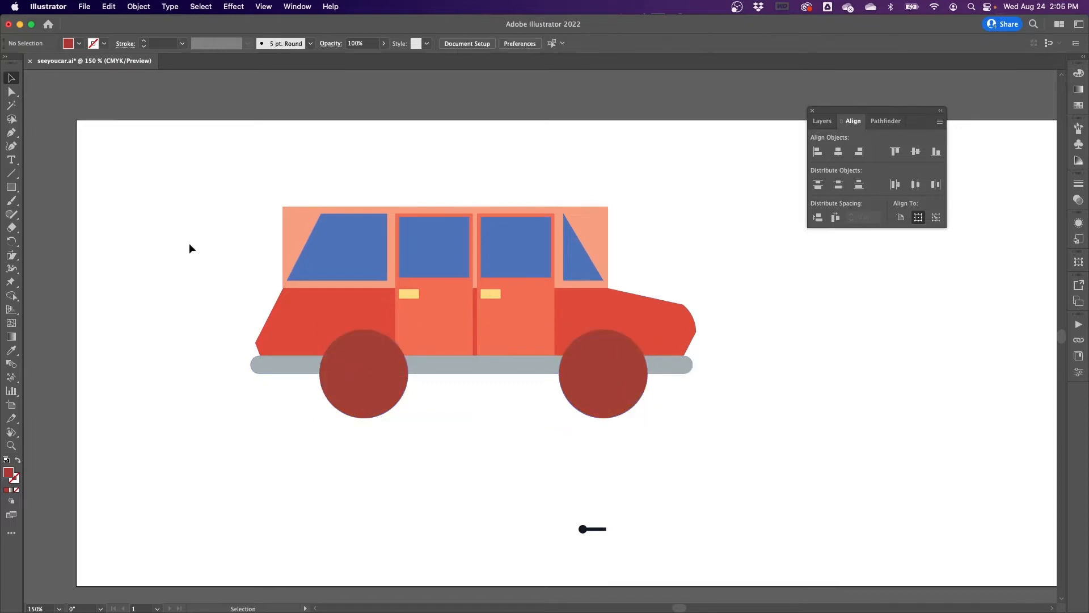
Select all the assembled car parts and split them along their overlaps with the Pathfinder Divide operation.
{"action": "left_click_drag", "start_coordinate": [199, 168], "coordinate": [761, 458]}
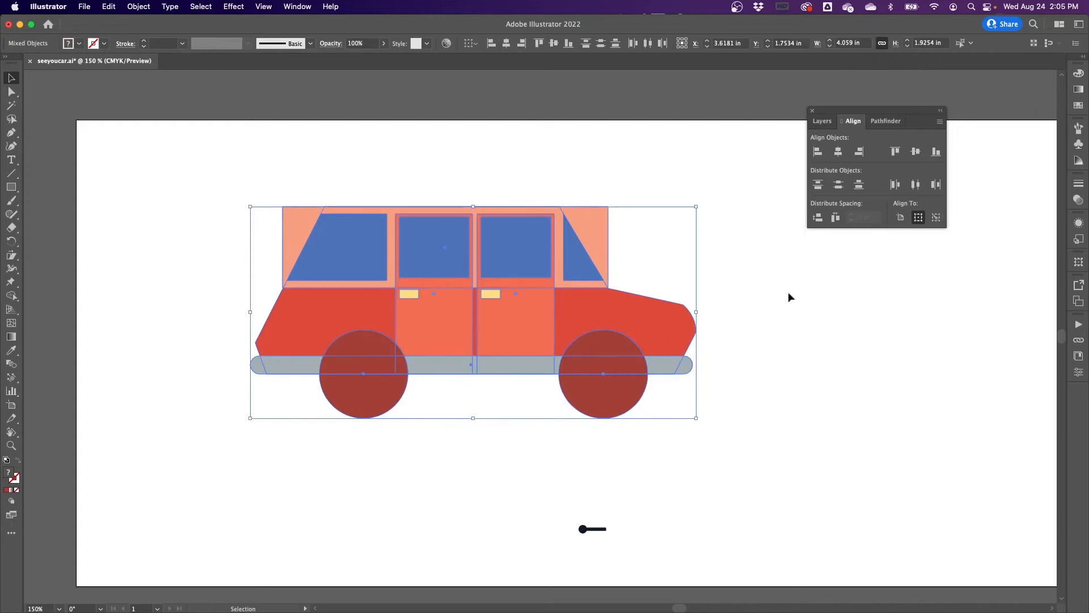
{"action": "left_click", "coordinate": [884, 121]}
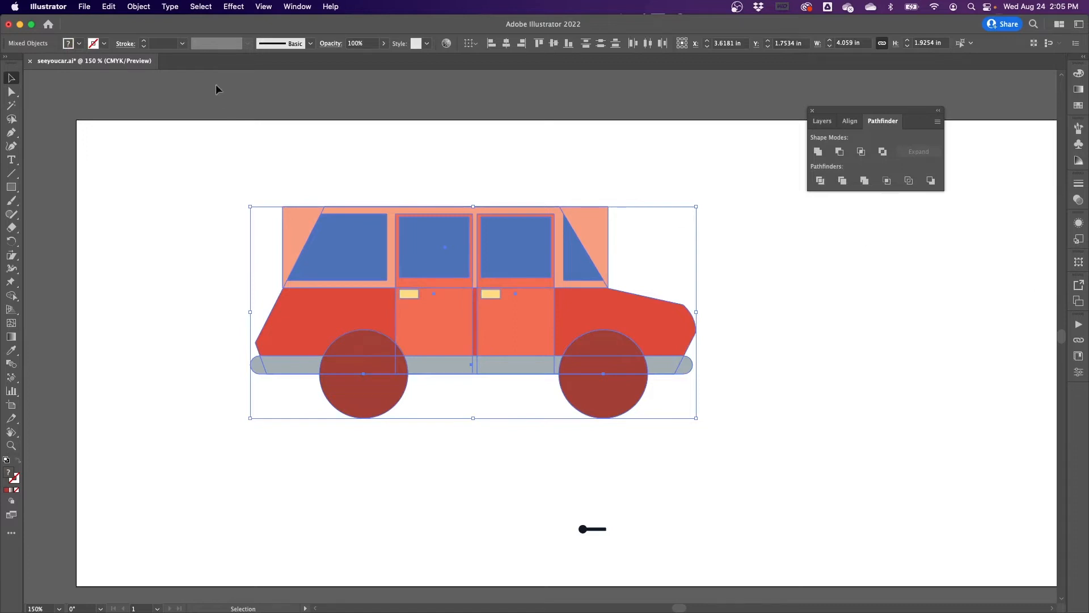
{"action": "left_click", "coordinate": [293, 8]}
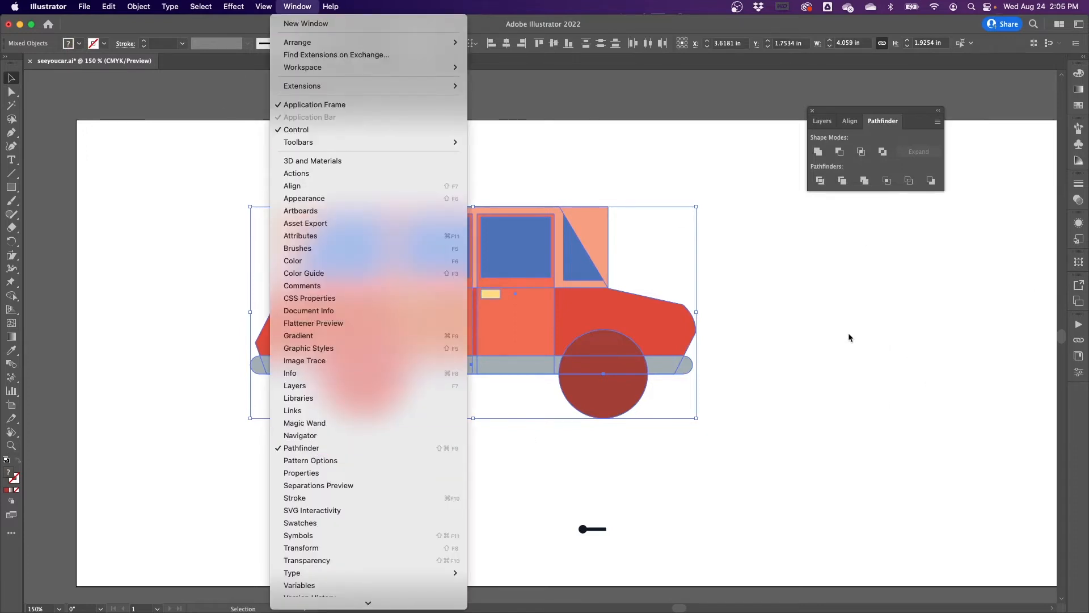
{"action": "left_click", "coordinate": [816, 315]}
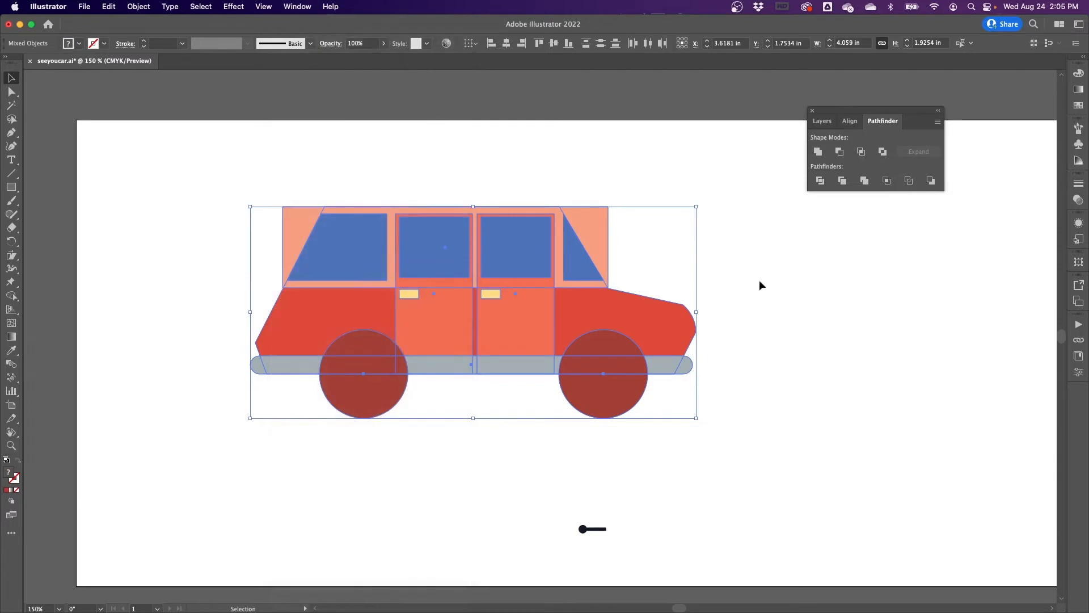
{"action": "left_click", "coordinate": [821, 180]}
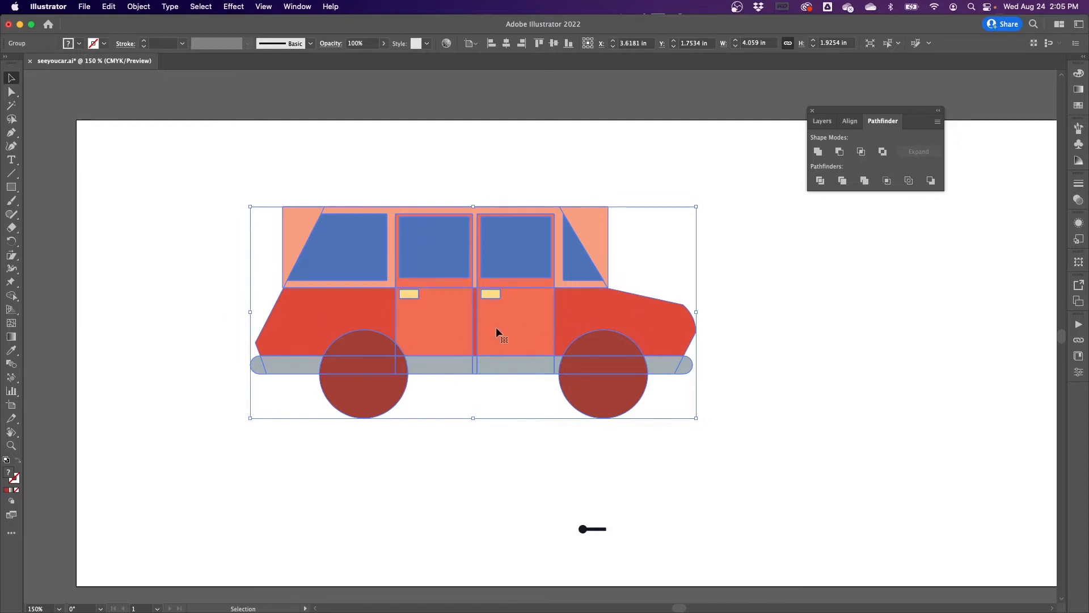
Ungroup the divided car artwork and delete the lower halves of both wheel circles below the grey bar.
{"action": "right_click", "coordinate": [519, 310]}
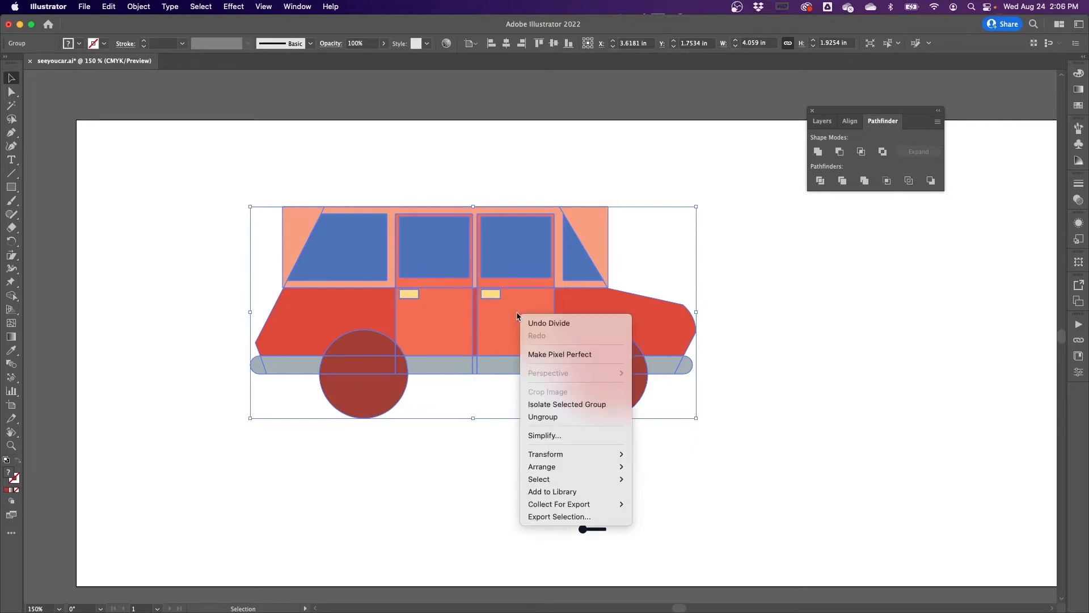
{"action": "left_click", "coordinate": [536, 418]}
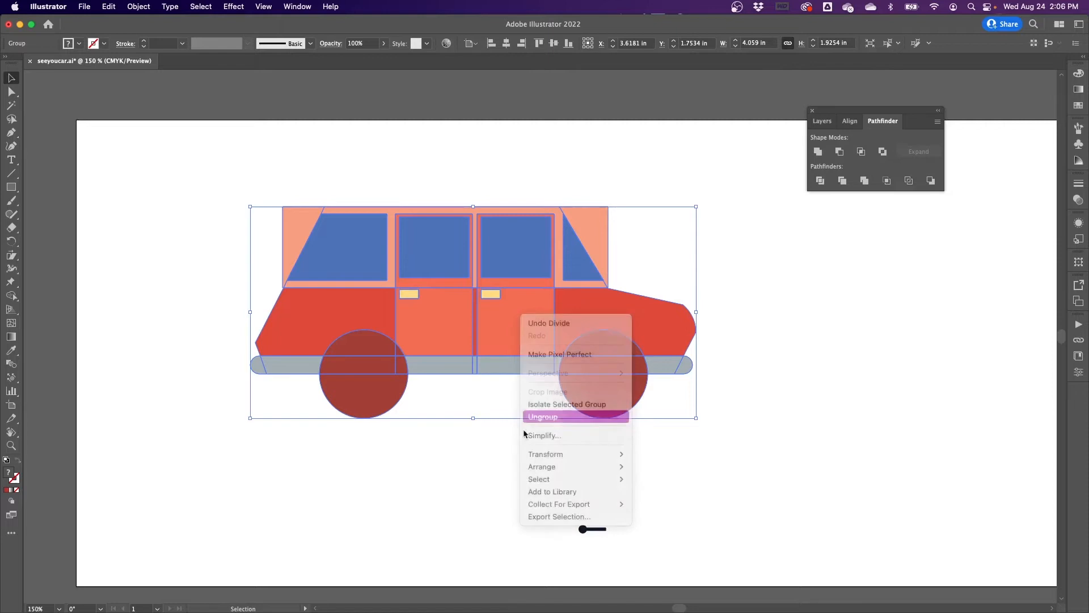
{"action": "left_click", "coordinate": [491, 440]}
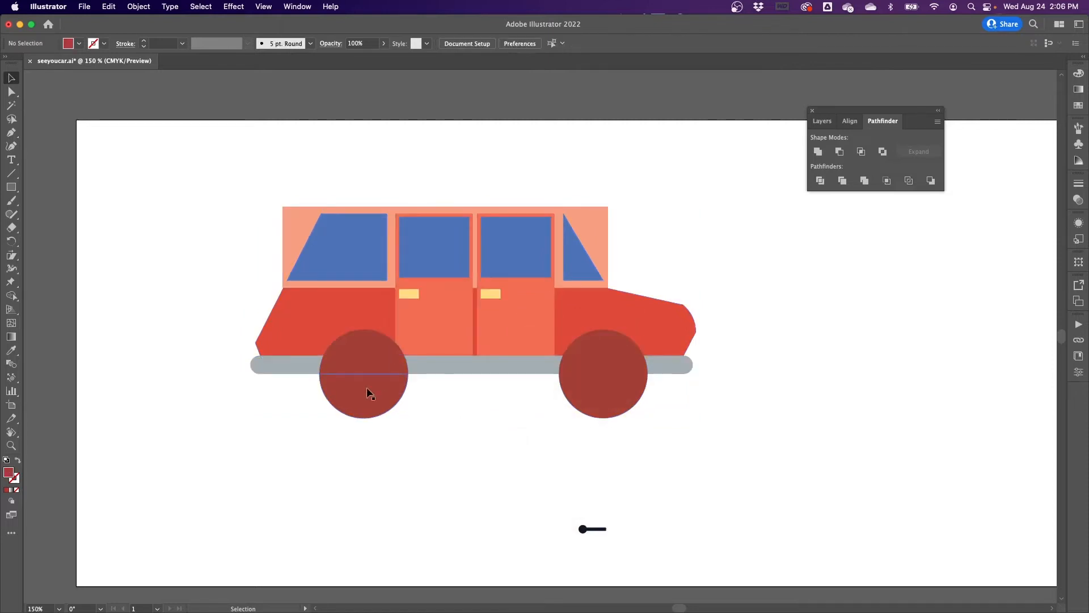
{"action": "left_click_drag", "start_coordinate": [284, 436], "coordinate": [700, 419]}
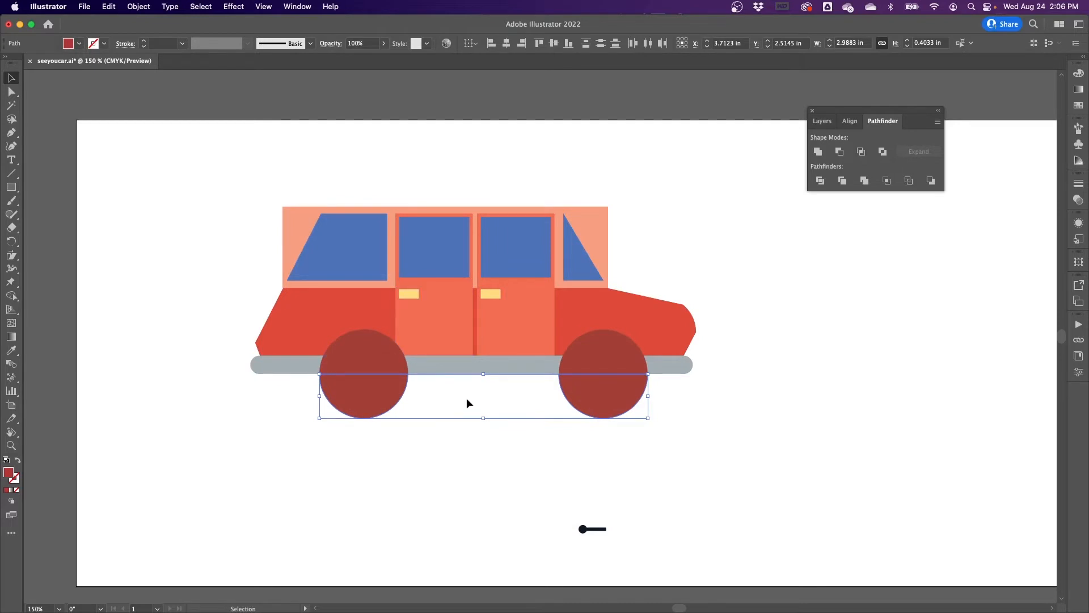
{"action": "key", "text": "Delete"}
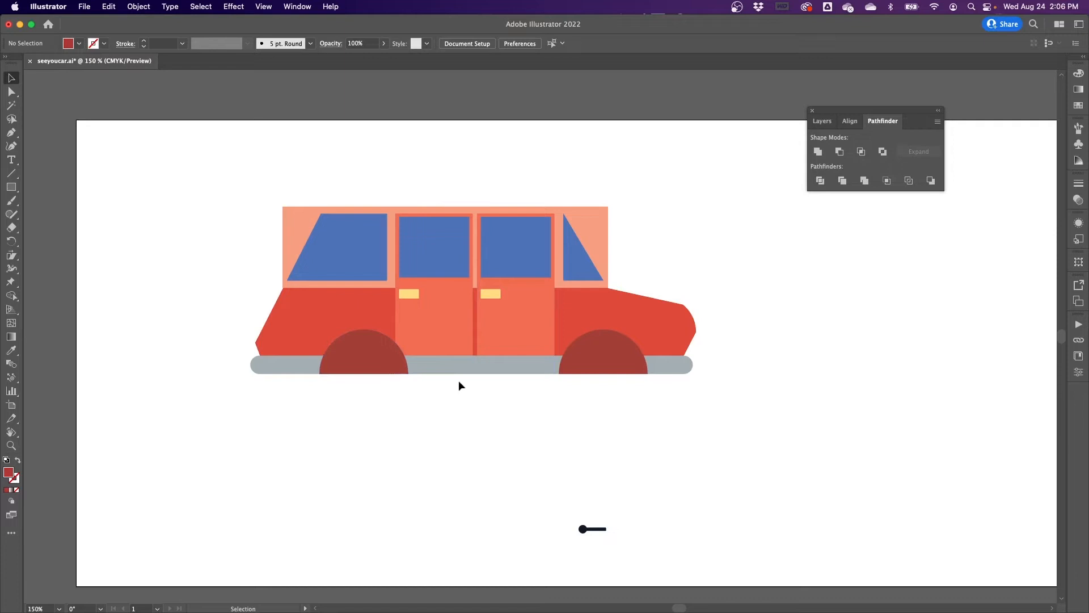
Merge the divided pieces of the rear and front dark red wheel arches into one shape each with Pathfinder Unite.
{"action": "left_click", "coordinate": [375, 347]}
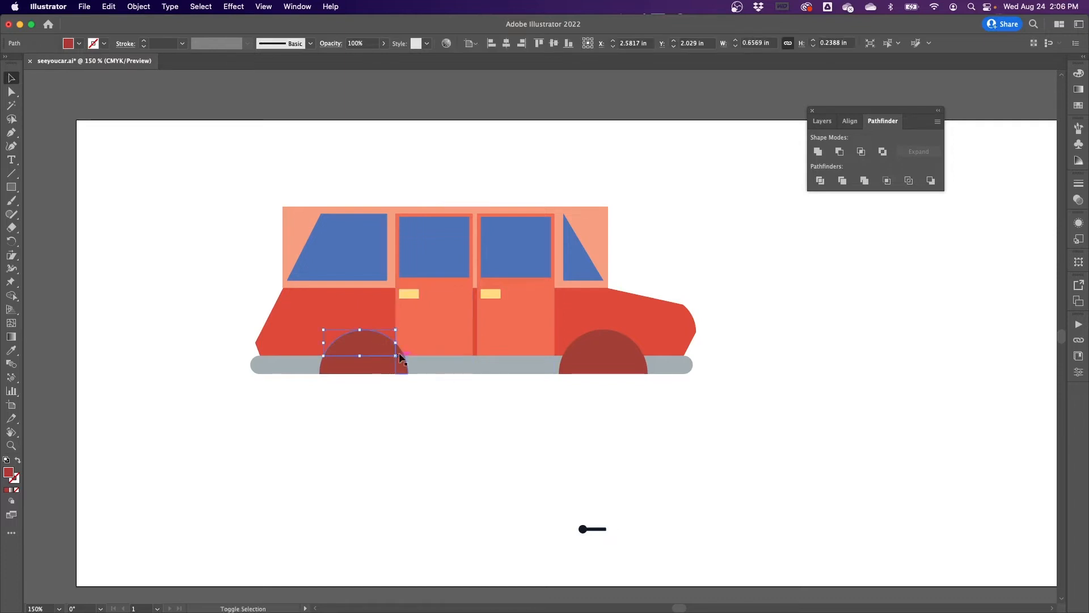
{"action": "left_click", "coordinate": [360, 368], "text": "shift"}
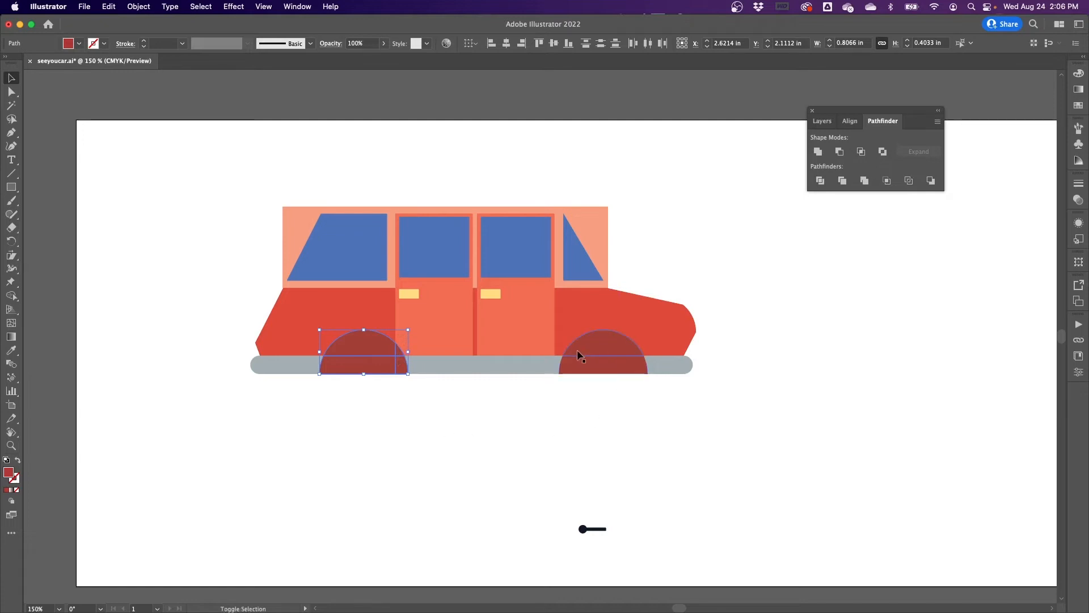
{"action": "left_click", "coordinate": [818, 152]}
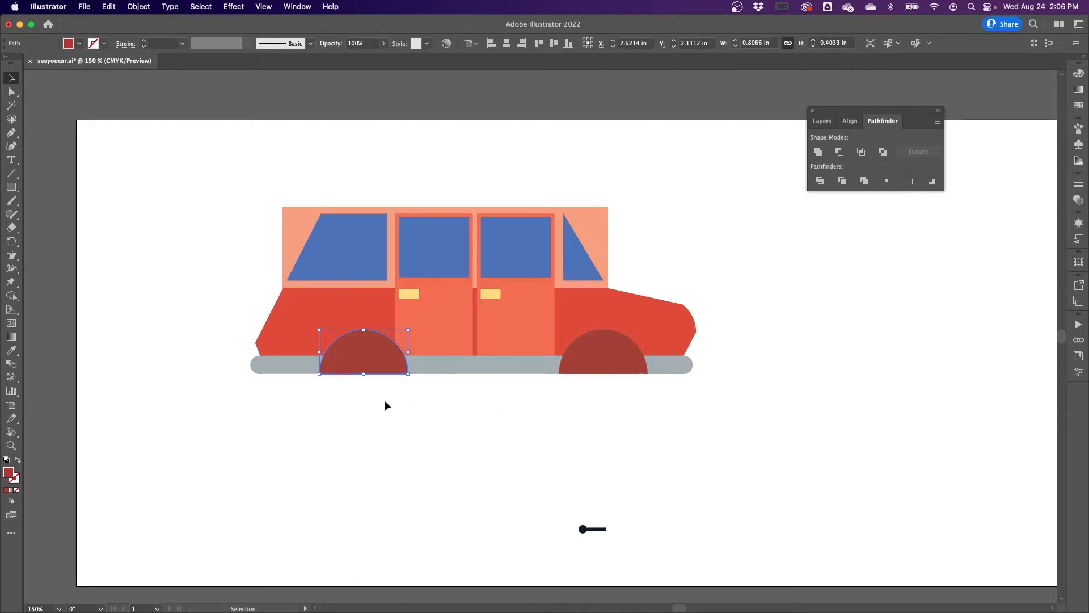
{"action": "left_click", "coordinate": [584, 366]}
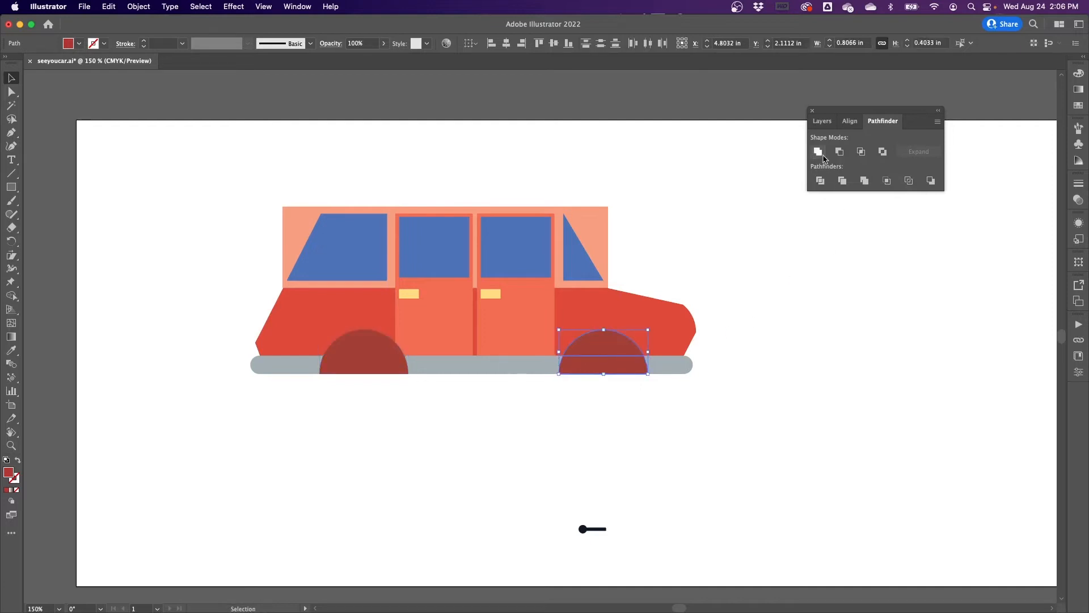
Unite the divided grey bar pieces into single shapes in front of, between and behind the wheel arches.
{"action": "left_click", "coordinate": [689, 367]}
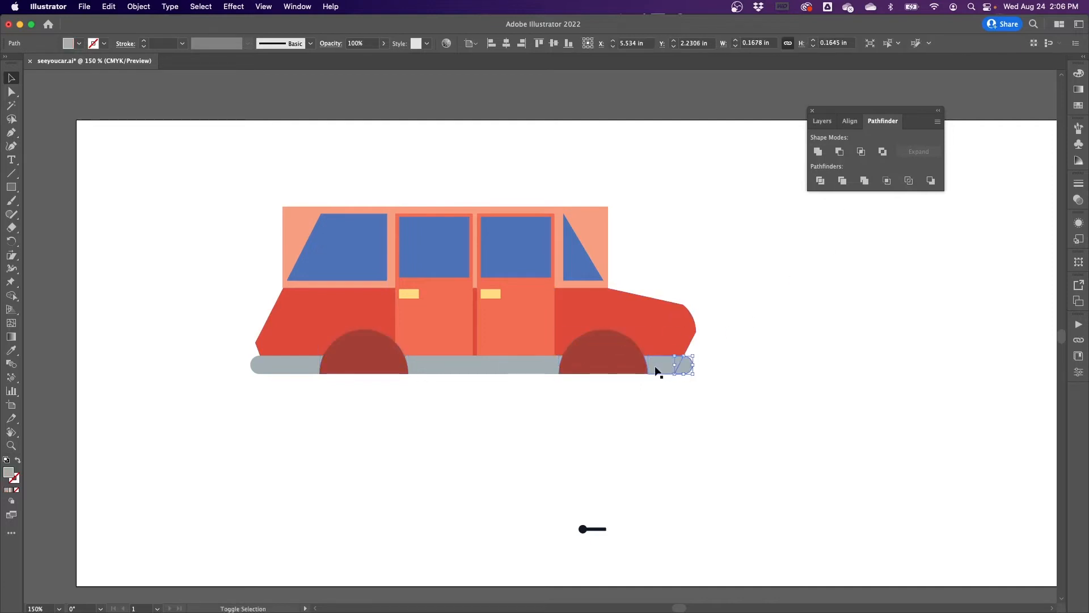
{"action": "left_click", "coordinate": [655, 370], "text": "shift"}
{"action": "left_click", "coordinate": [818, 152]}
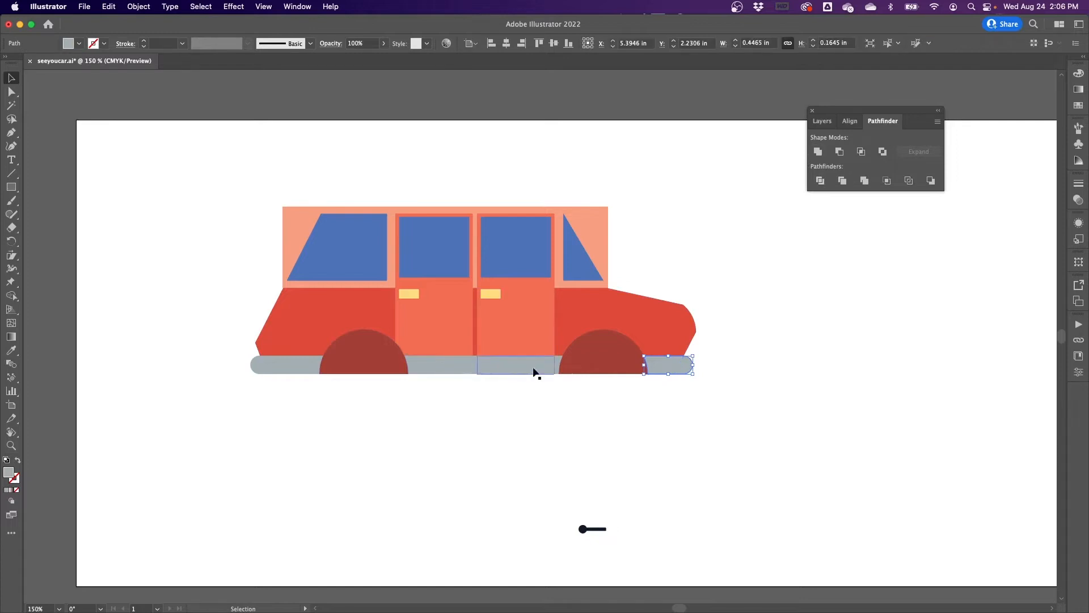
{"action": "left_click", "coordinate": [559, 363]}
{"action": "left_click", "coordinate": [516, 373], "text": "shift"}
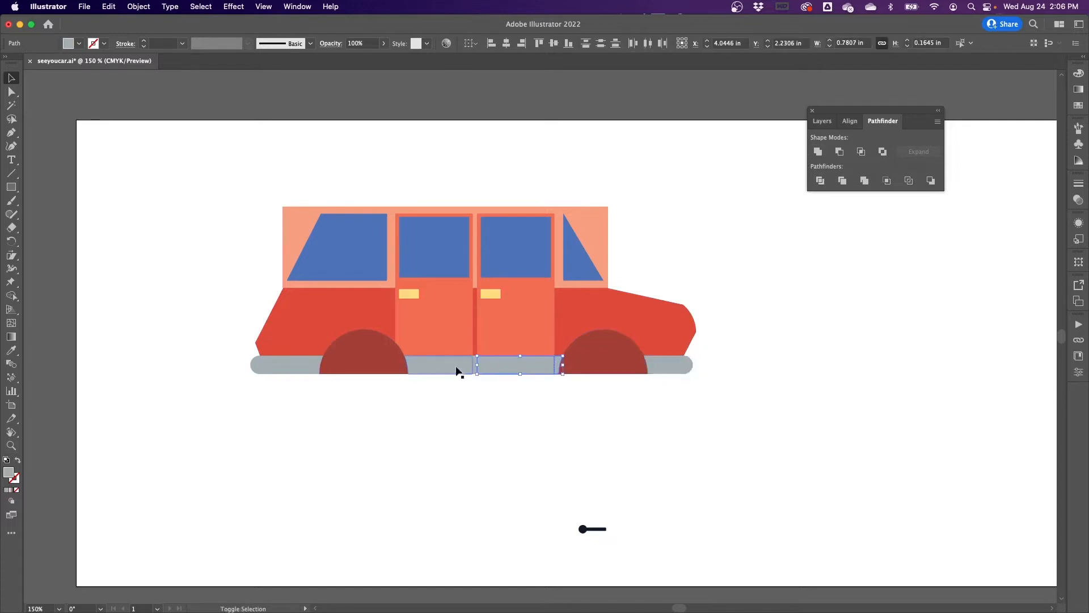
{"action": "left_click", "coordinate": [450, 392]}
{"action": "left_click_drag", "start_coordinate": [437, 387], "coordinate": [557, 361]}
{"action": "left_click", "coordinate": [817, 152]}
{"action": "left_click_drag", "start_coordinate": [227, 387], "coordinate": [278, 374]}
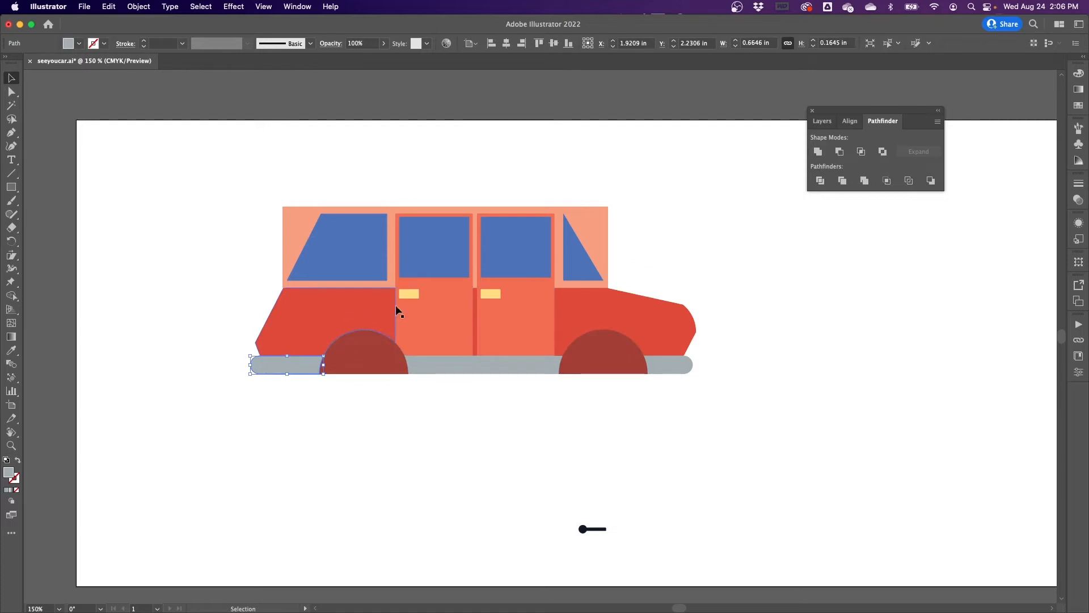
Select the upper and lower pieces of both car doors and apply the Pathfinder Trim operation.
{"action": "left_click", "coordinate": [457, 297]}
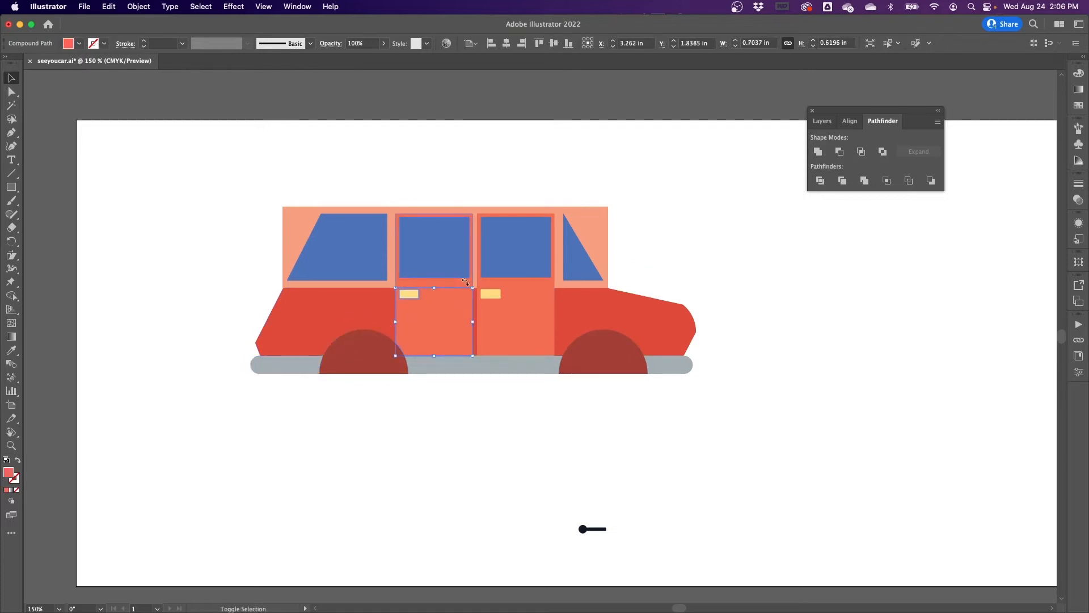
{"action": "left_click", "coordinate": [453, 282], "text": "shift"}
{"action": "left_click", "coordinate": [540, 297], "text": "shift"}
{"action": "left_click", "coordinate": [542, 281], "text": "shift"}
{"action": "left_click", "coordinate": [842, 181]}
{"action": "left_click", "coordinate": [767, 249]}
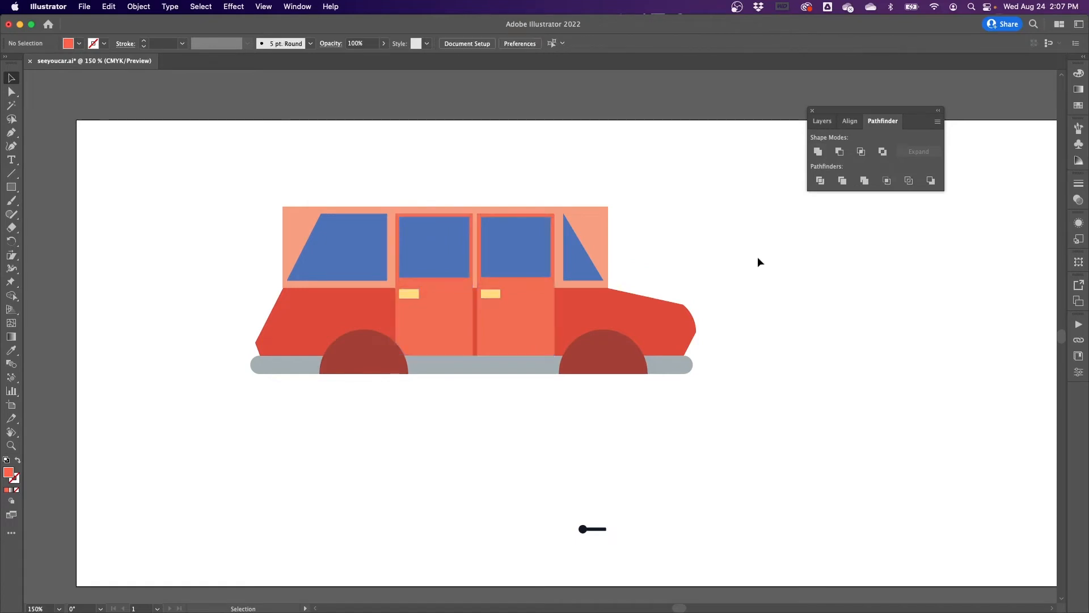
Delete the surplus salmon corners outside the slanted rear and front windows.
{"action": "left_click", "coordinate": [297, 230]}
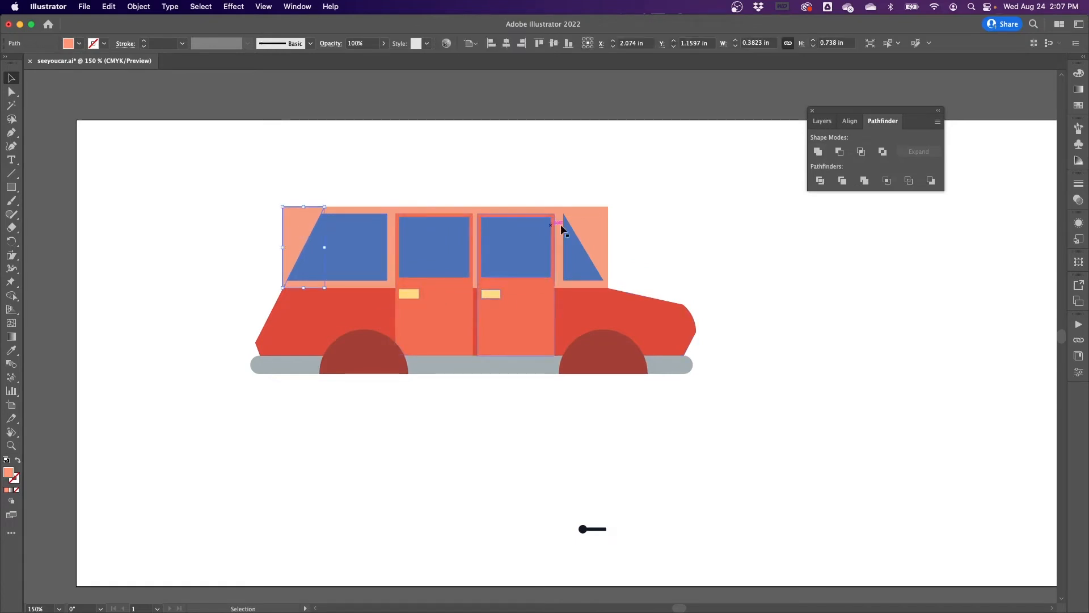
{"action": "key", "text": "Delete"}
{"action": "left_click", "coordinate": [595, 228]}
{"action": "key", "text": "Delete"}
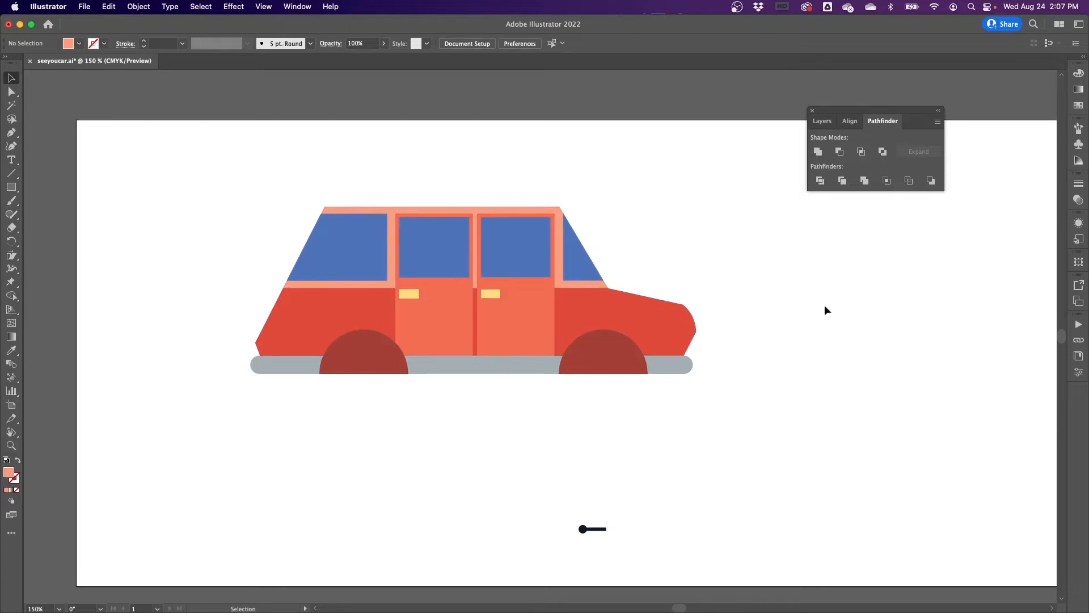
Place the small dark exhaust pipe at the car's lower rear, just above the grey bar.
{"action": "mouse_move", "coordinate": [593, 528]}
{"action": "left_mouse_down"}
{"action": "mouse_move", "coordinate": [185, 393]}
{"action": "mouse_move", "coordinate": [254, 352]}
{"action": "left_mouse_up"}
{"action": "left_click", "coordinate": [284, 442]}
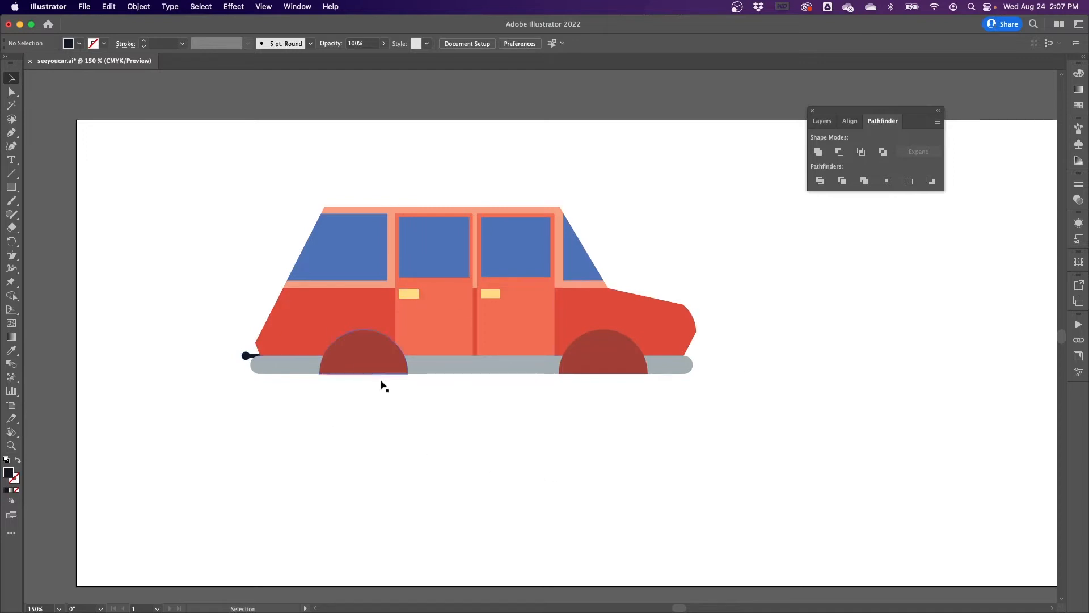
Move the tire parts, the dark bar and the three circles, onto the artboard below the car.
{"action": "left_click_drag", "start_coordinate": [764, 275], "coordinate": [528, 473]}
{"action": "left_click_drag", "start_coordinate": [558, 321], "coordinate": [559, 406]}
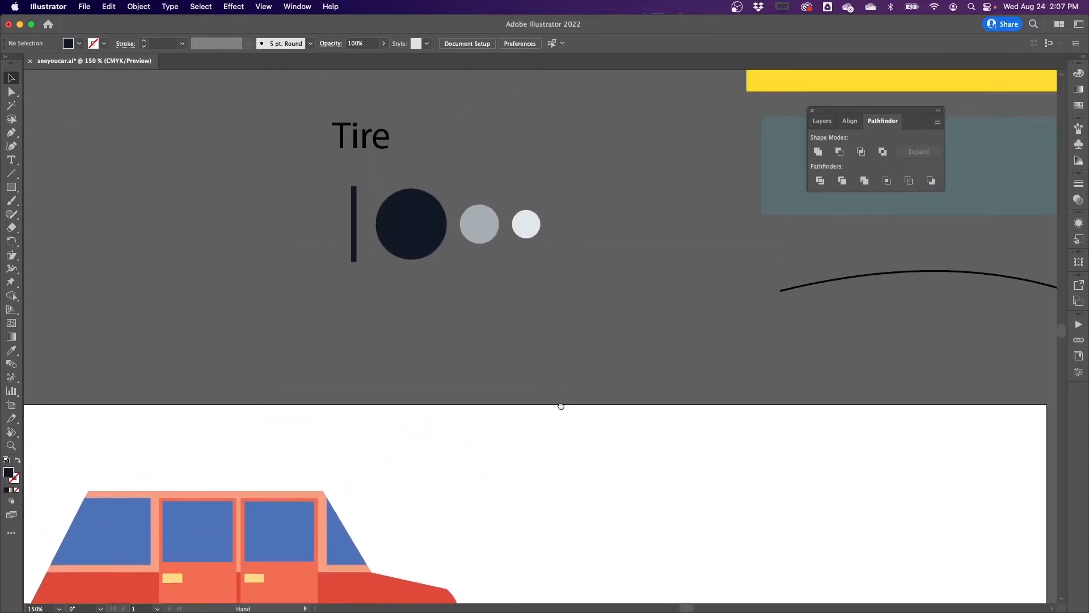
{"action": "left_click_drag", "start_coordinate": [647, 210], "coordinate": [647, 210]}
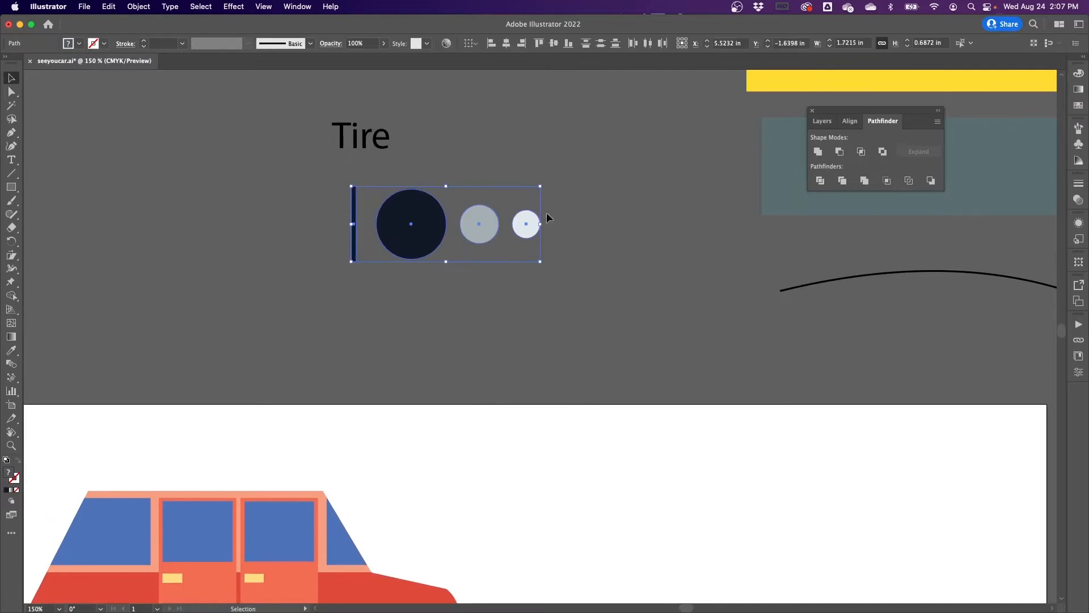
{"action": "left_click_drag", "start_coordinate": [381, 345], "coordinate": [511, 248]}
{"action": "left_click_drag", "start_coordinate": [550, 157], "coordinate": [666, 409]}
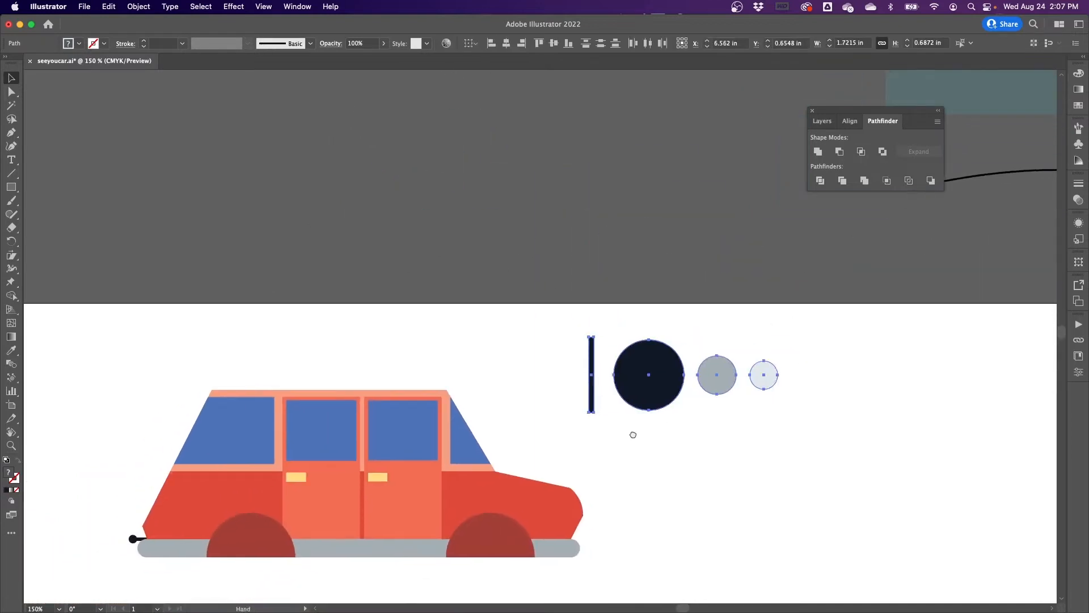
{"action": "scroll", "coordinate": [656, 447], "scroll_direction": "down", "scroll_amount": 5}
{"action": "left_click_drag", "start_coordinate": [690, 189], "coordinate": [352, 457]}
{"action": "left_click", "coordinate": [596, 412]}
Centre the dark bar and the large dark circle on each other horizontally and vertically.
{"action": "left_click_drag", "start_coordinate": [540, 428], "coordinate": [670, 367]}
{"action": "key", "text": "super+equal"}
{"action": "key", "text": "super+equal"}
{"action": "scroll", "coordinate": [483, 401], "scroll_direction": "down", "scroll_amount": 3}
{"action": "scroll", "coordinate": [483, 401], "scroll_direction": "left", "scroll_amount": 4}
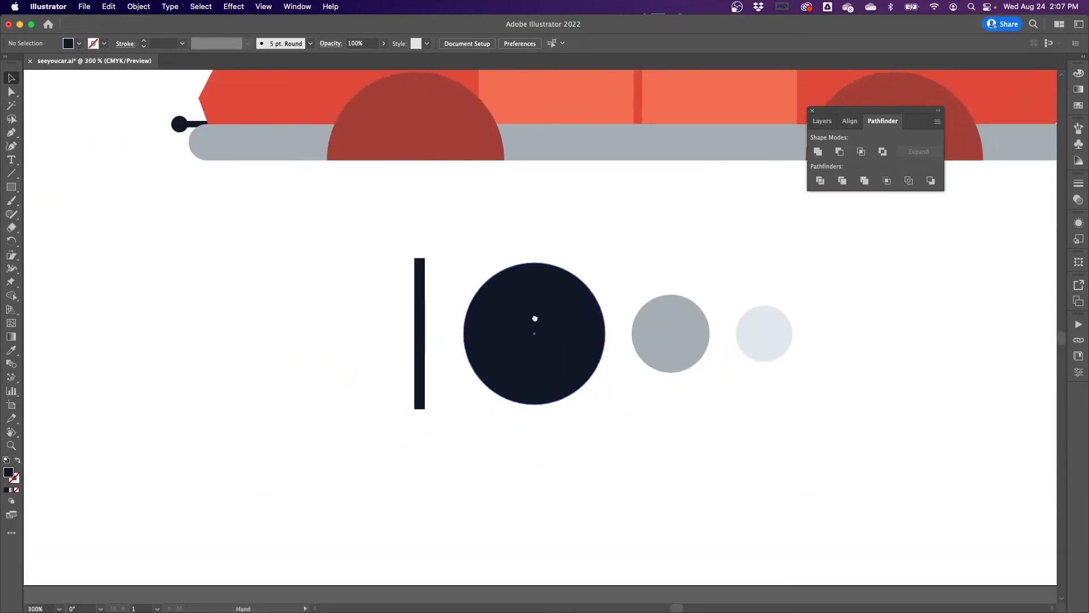
{"action": "left_click_drag", "start_coordinate": [481, 430], "coordinate": [400, 359]}
{"action": "left_click_drag", "start_coordinate": [480, 456], "coordinate": [405, 363]}
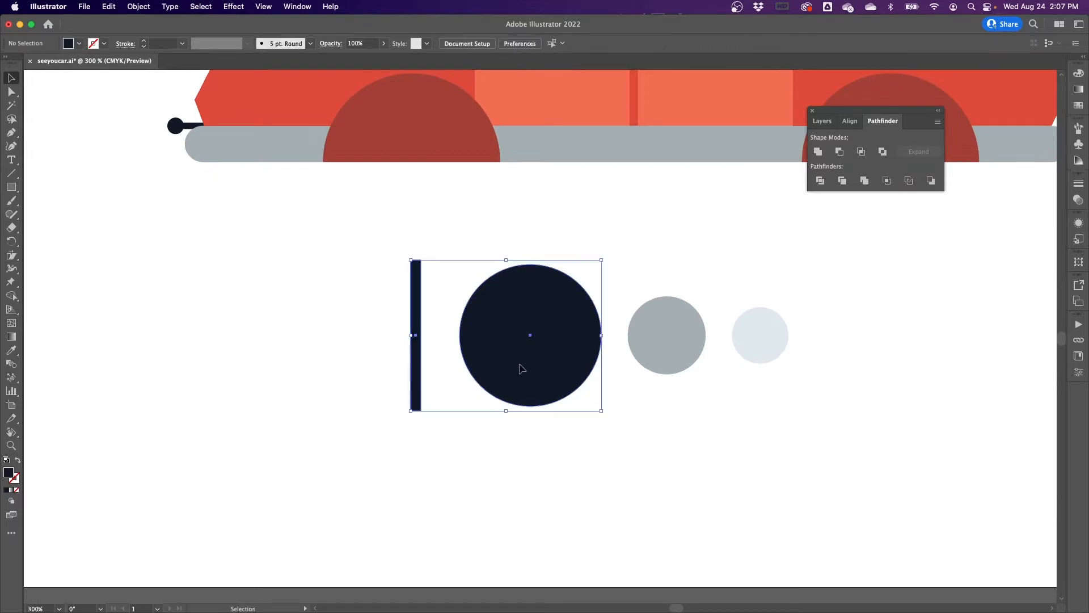
{"action": "left_click", "coordinate": [850, 124]}
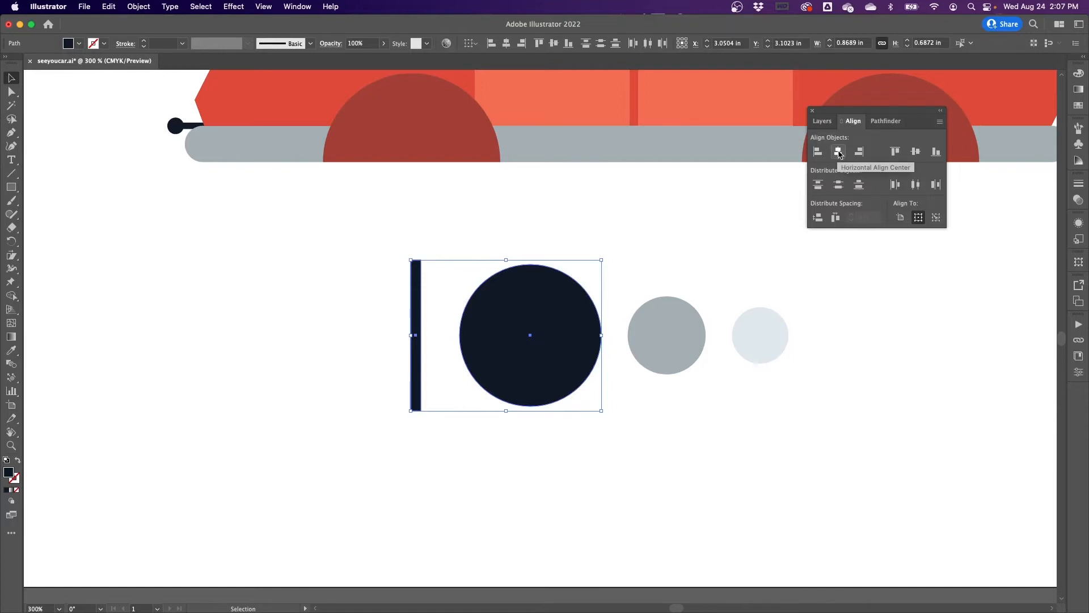
{"action": "left_click", "coordinate": [839, 152]}
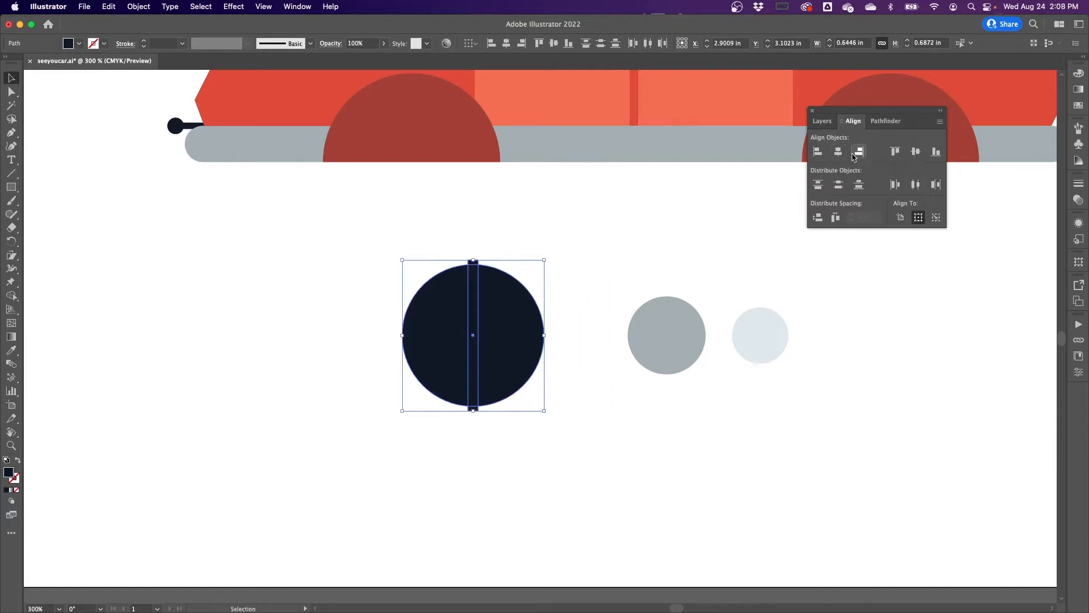
{"action": "left_click", "coordinate": [913, 152]}
{"action": "left_click", "coordinate": [461, 437]}
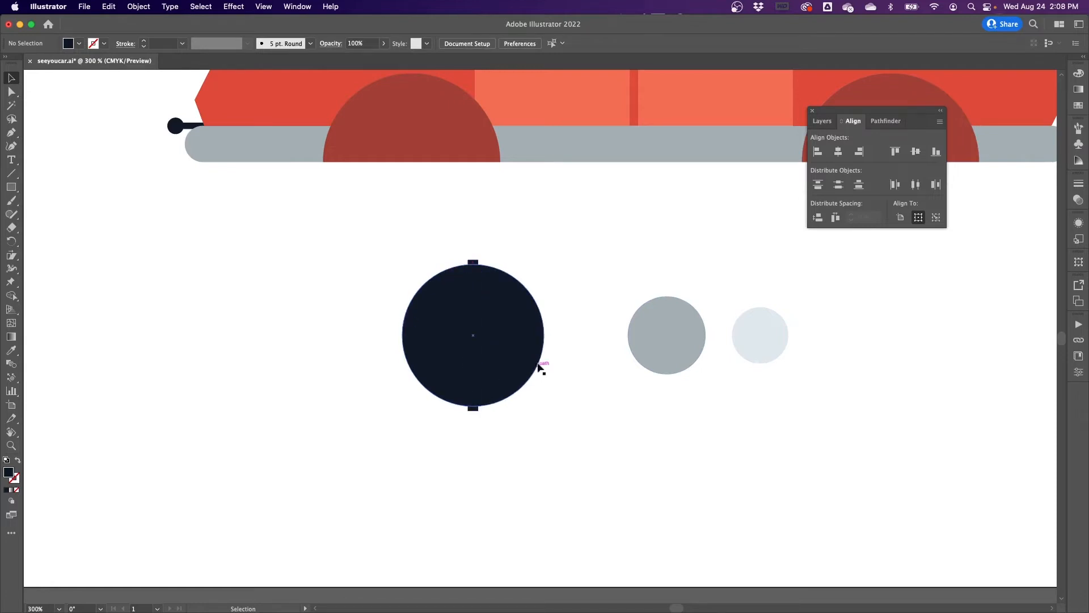
Create a copy of the vertical bar rotated by 90° across the dark tire circle.
{"action": "left_click", "coordinate": [468, 372]}
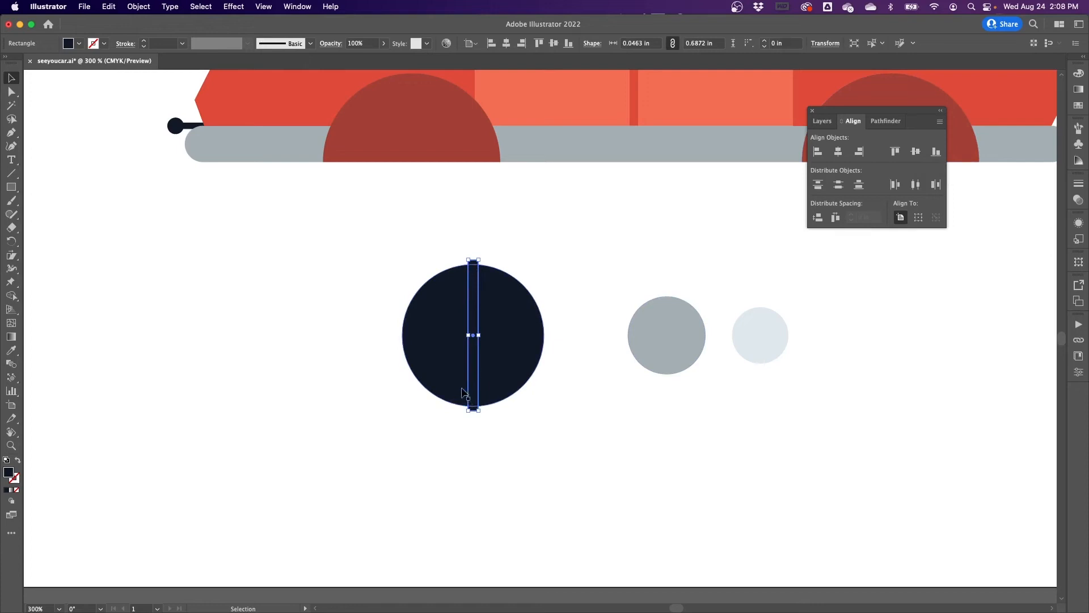
{"action": "right_click", "coordinate": [472, 291]}
{"action": "mouse_move", "coordinate": [553, 501]}
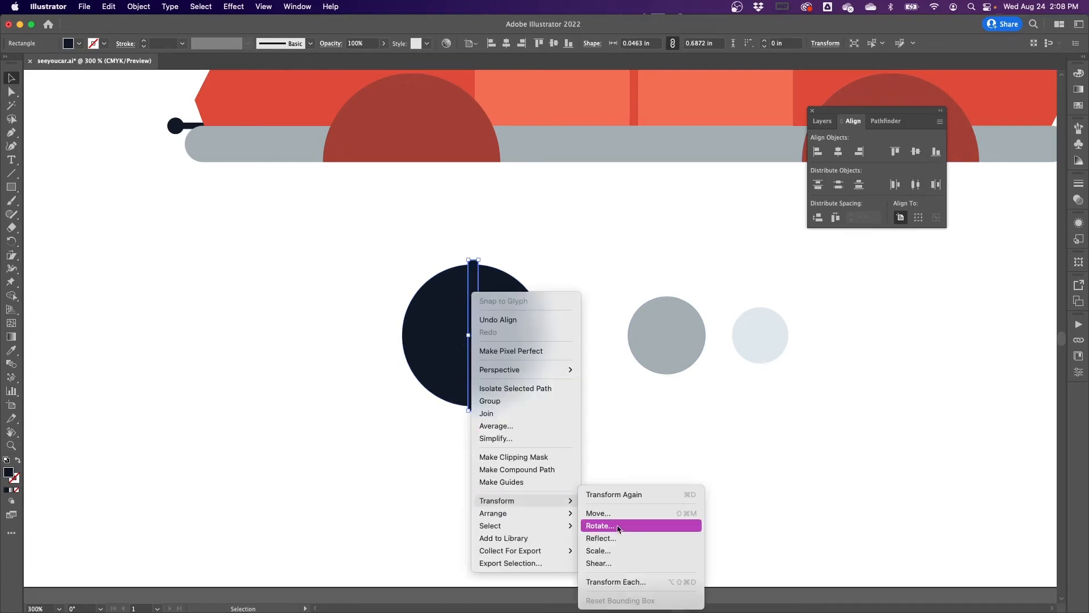
{"action": "left_click", "coordinate": [618, 526]}
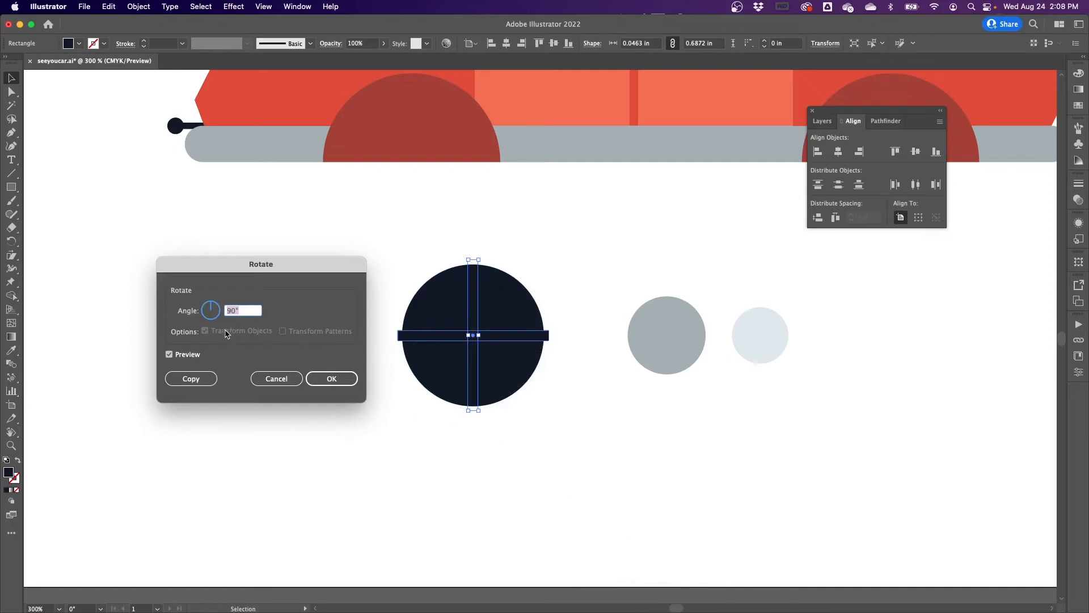
{"action": "left_click", "coordinate": [190, 378]}
Select the vertical and horizontal tread bars on the dark circle and group them.
{"action": "left_click", "coordinate": [441, 334]}
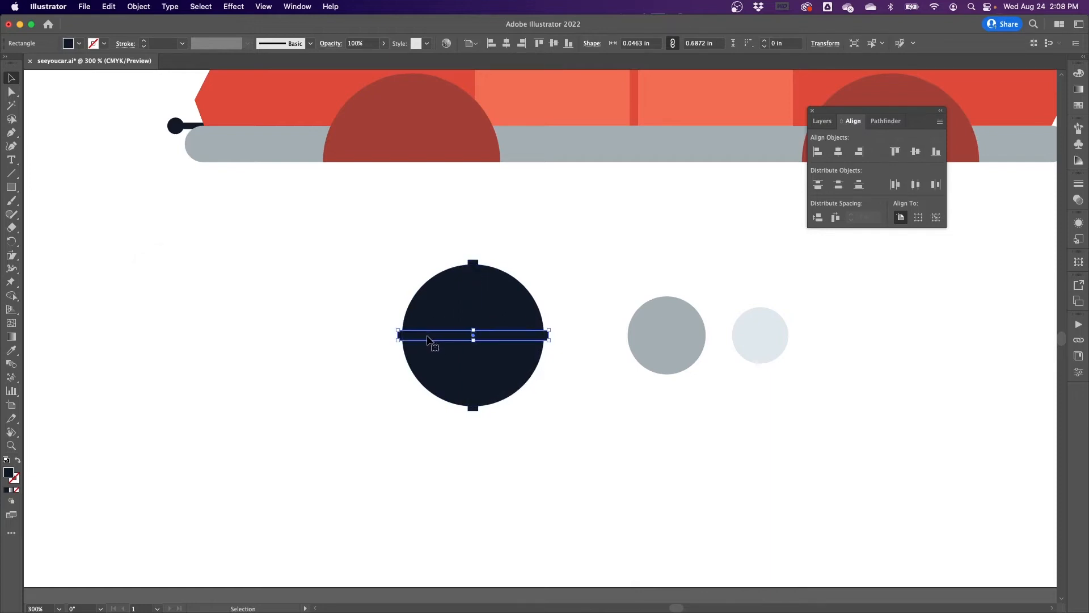
{"action": "left_click", "coordinate": [473, 272]}
{"action": "left_click", "coordinate": [504, 244]}
{"action": "left_click", "coordinate": [474, 262]}
{"action": "left_click", "coordinate": [401, 335]}
{"action": "left_click", "coordinate": [475, 268], "text": "shift"}
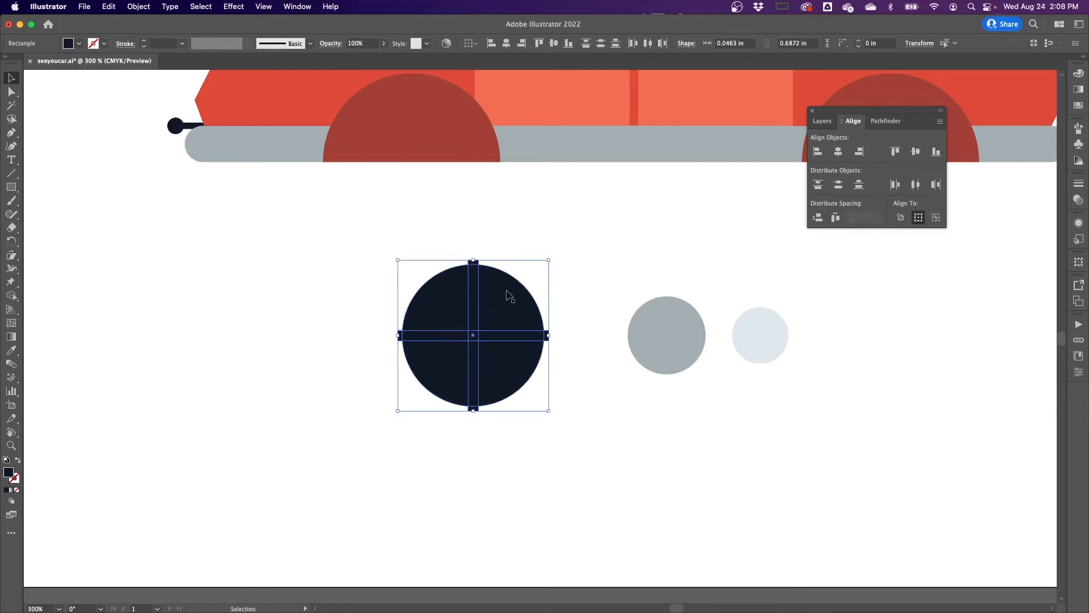
{"action": "key", "text": "a"}
{"action": "key", "text": "v"}
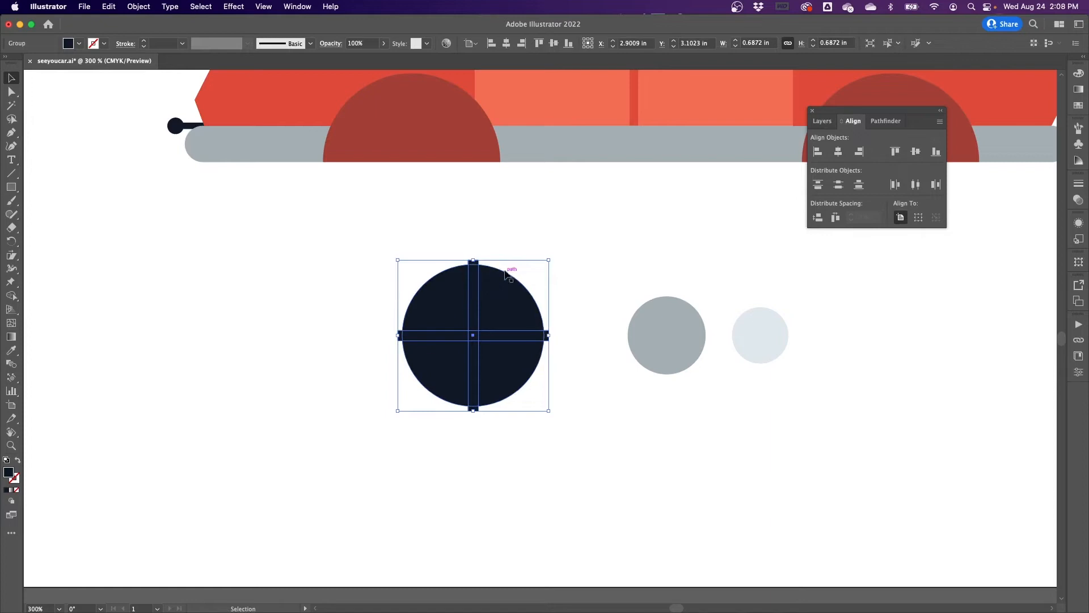
Create a copy of the grouped cross of tread bars rotated by 45°.
{"action": "right_click", "coordinate": [476, 310]}
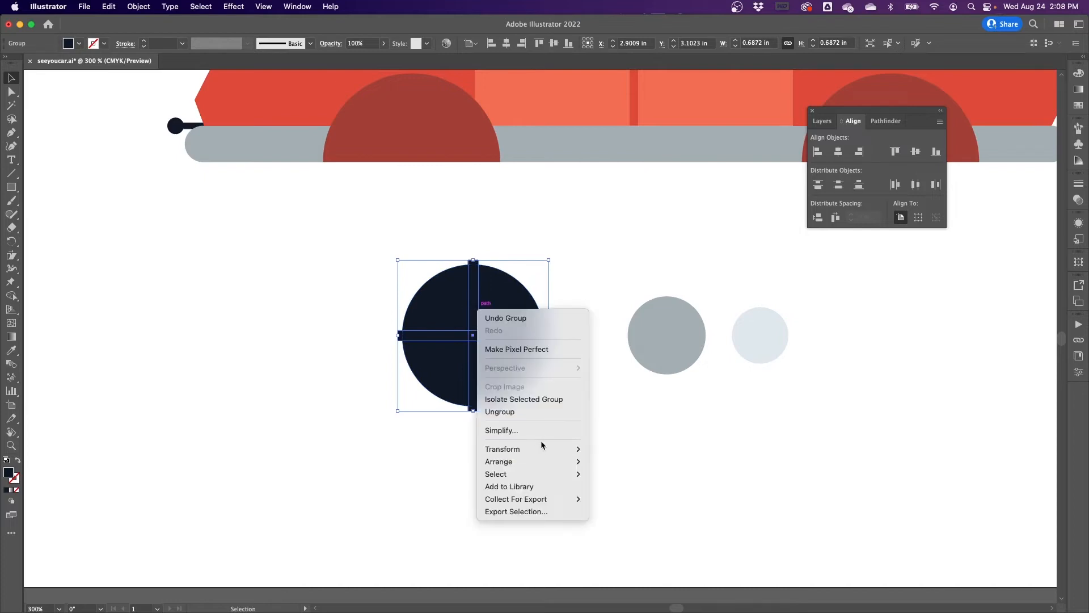
{"action": "mouse_move", "coordinate": [550, 449]}
{"action": "left_click", "coordinate": [633, 484]}
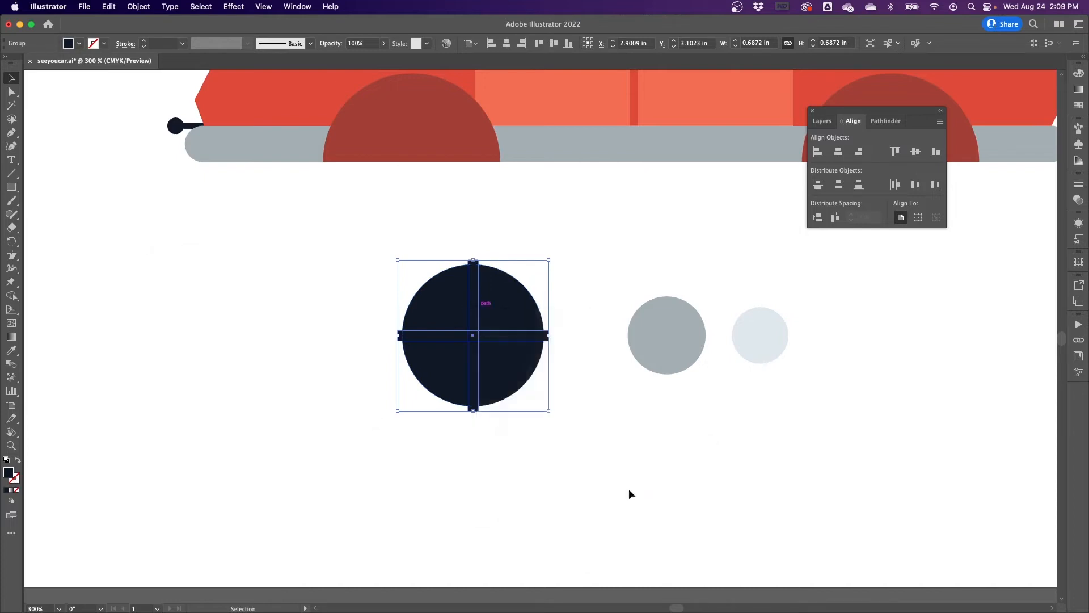
{"action": "type", "text": "45"}
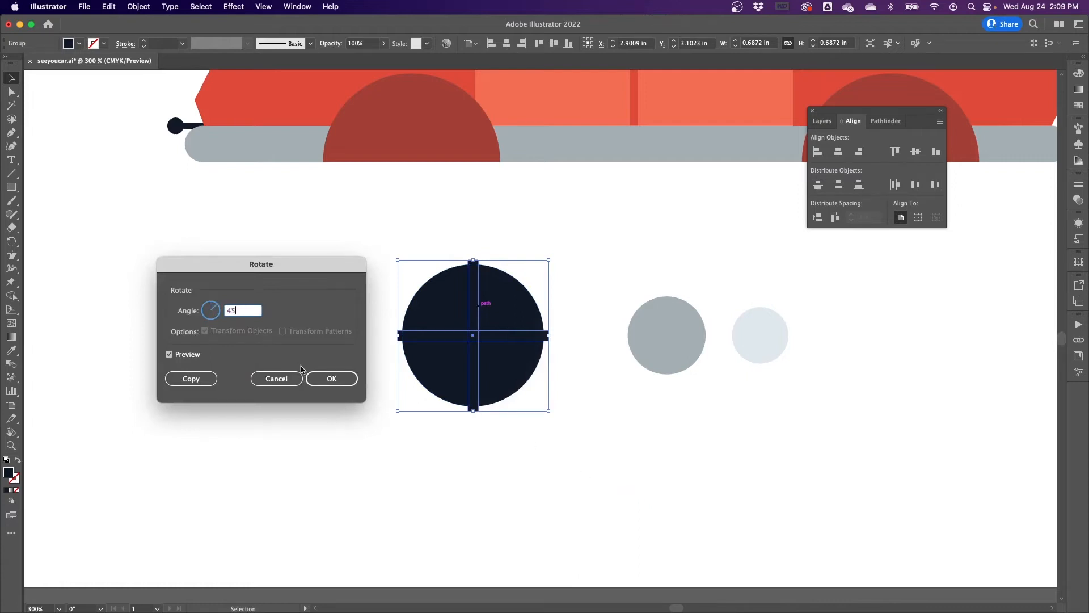
{"action": "left_click", "coordinate": [182, 379]}
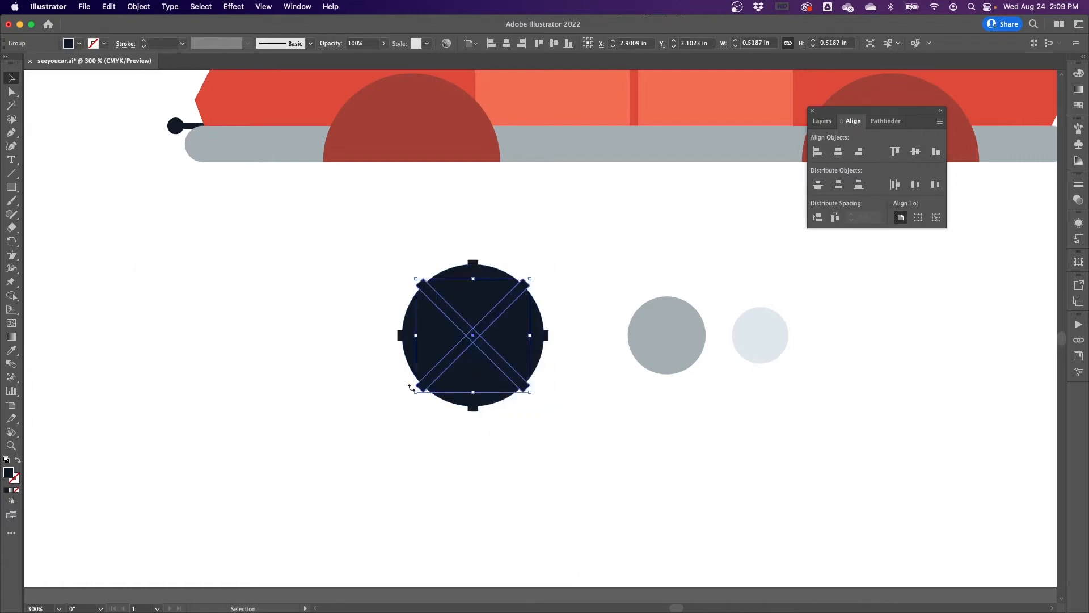
Select both tread bar crosses, create a copy rotated by 22.5° and repeat that transformation around the tire.
{"action": "left_click", "coordinate": [476, 266], "text": "shift"}
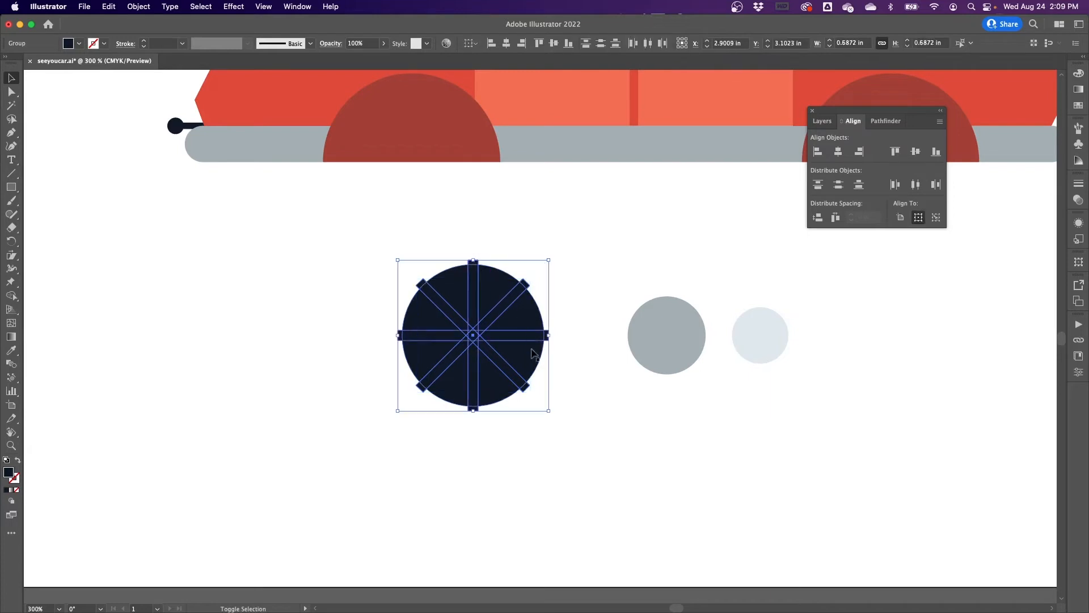
{"action": "right_click", "coordinate": [509, 326]}
{"action": "mouse_move", "coordinate": [584, 454]}
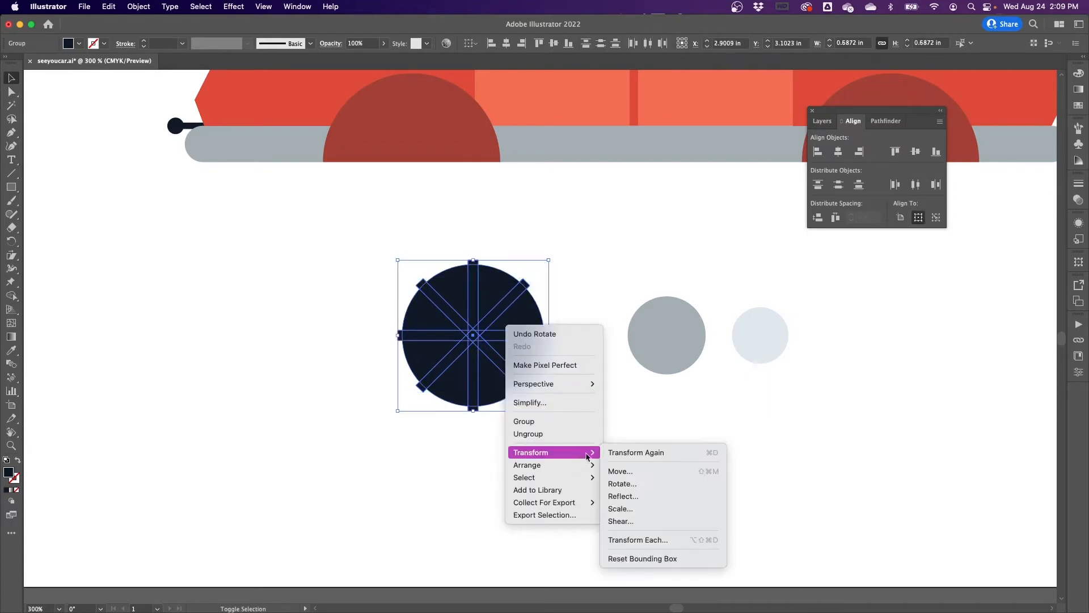
{"action": "left_click", "coordinate": [637, 483]}
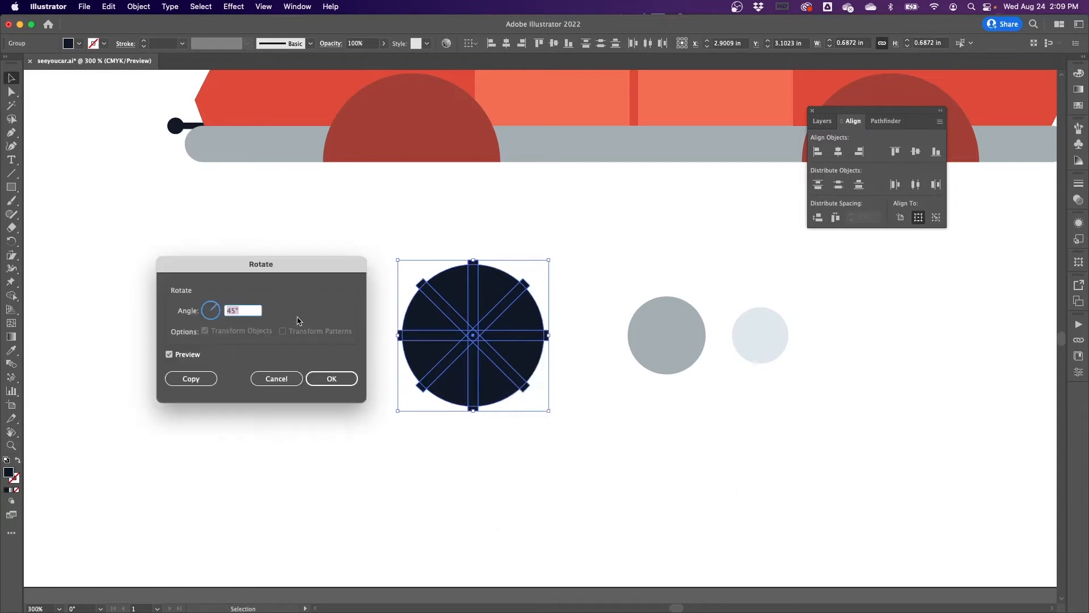
{"action": "type", "text": "22.5"}
{"action": "left_click", "coordinate": [192, 379]}
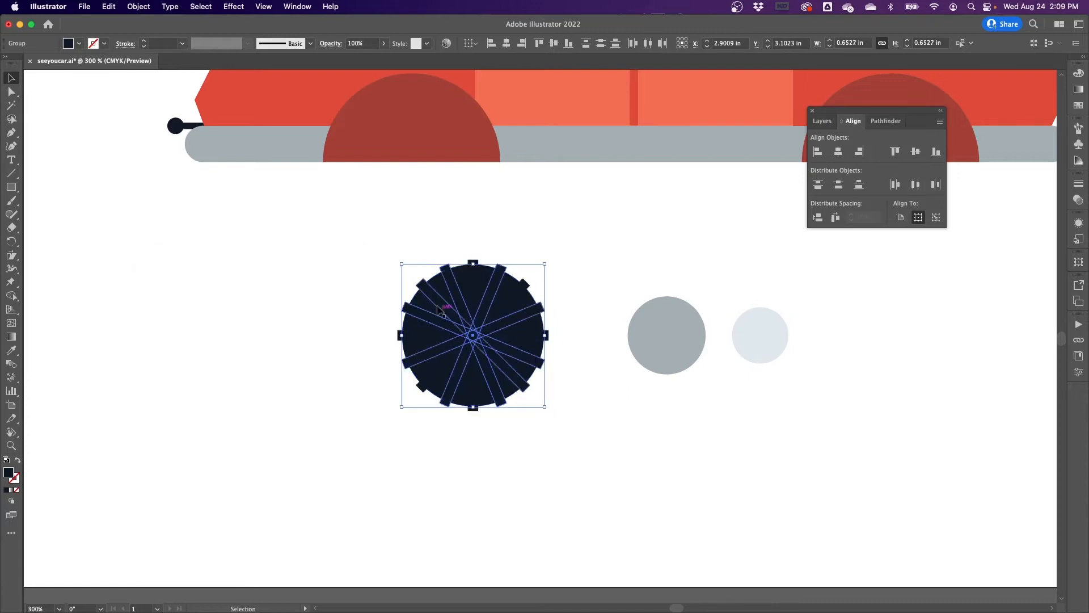
{"action": "key", "text": "super+d"}
{"action": "key", "text": "super+d"}
{"action": "key", "text": "super+d"}
{"action": "key", "text": "super+d"}
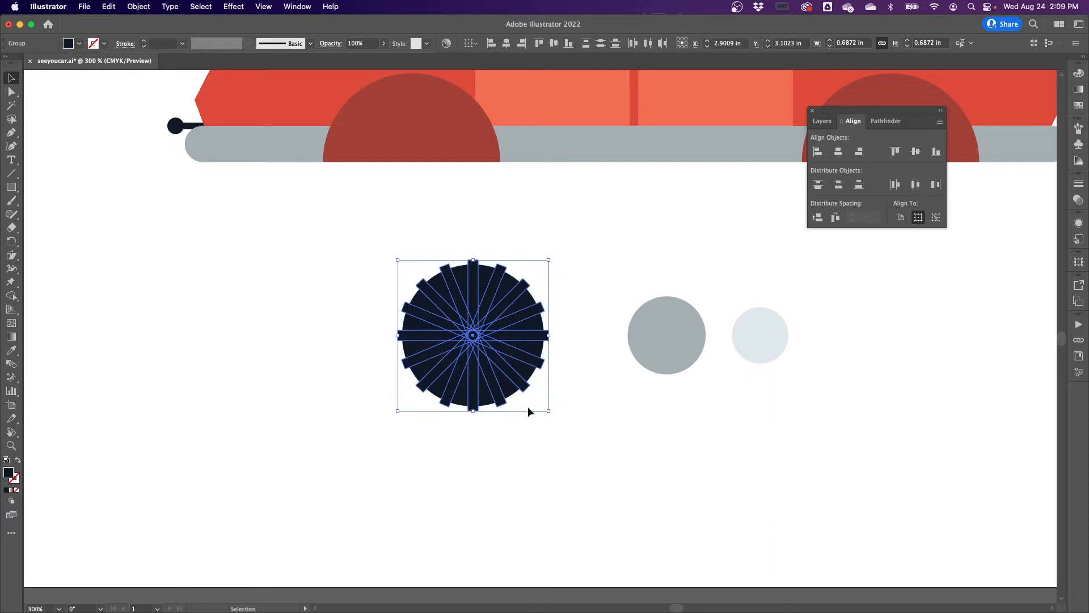
Create a copy of the selected tread bars rotated by 11.25° to fill the gaps around the rim, and deselect.
{"action": "right_click", "coordinate": [499, 333]}
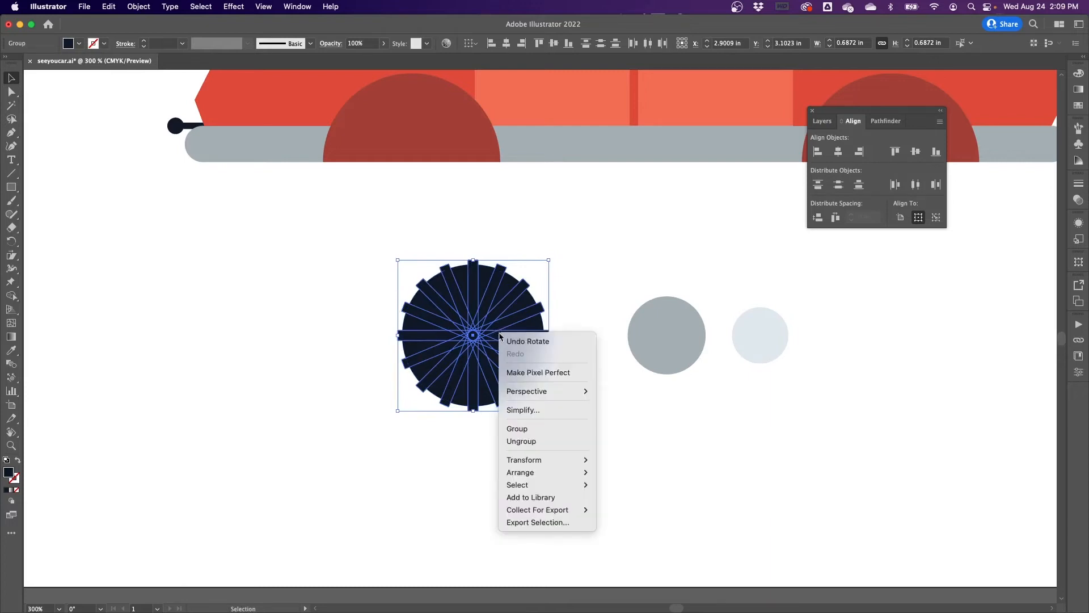
{"action": "mouse_move", "coordinate": [588, 462]}
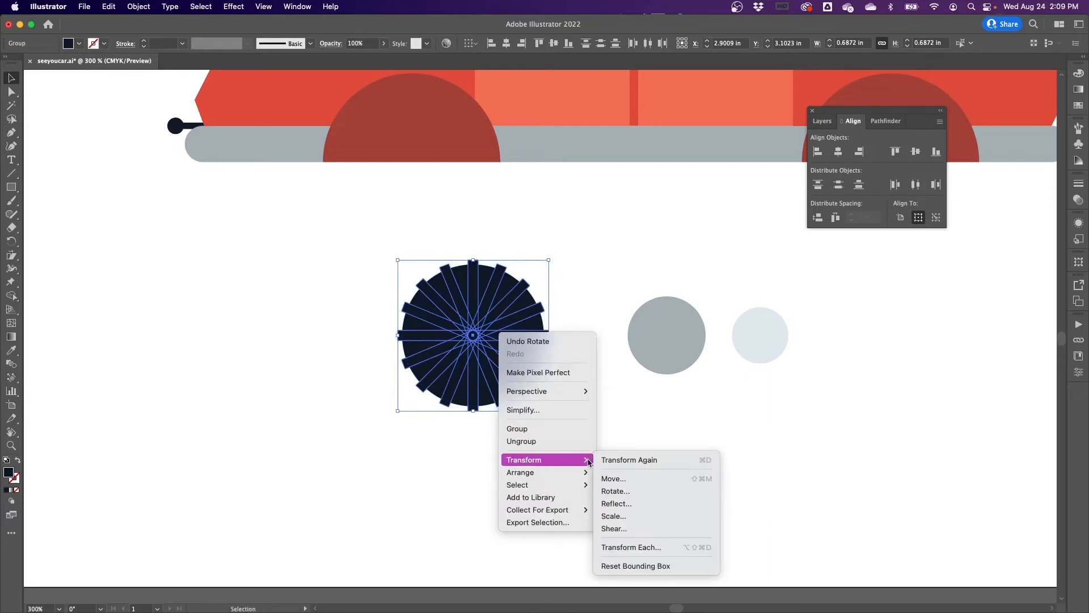
{"action": "left_click", "coordinate": [622, 491]}
{"action": "type", "text": "11"}
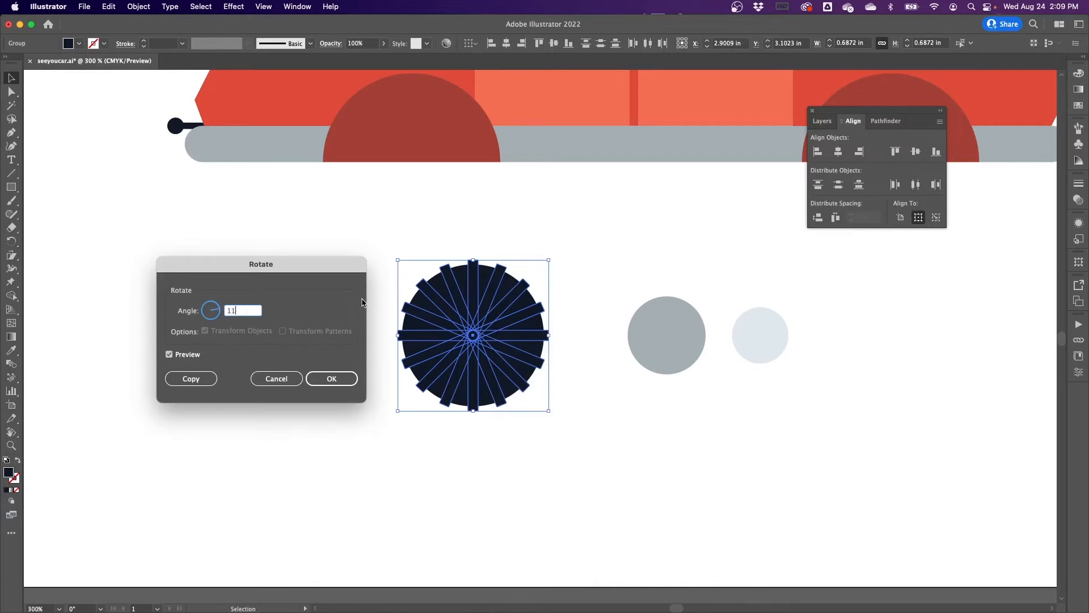
{"action": "type", "text": ".25"}
{"action": "left_click", "coordinate": [183, 385]}
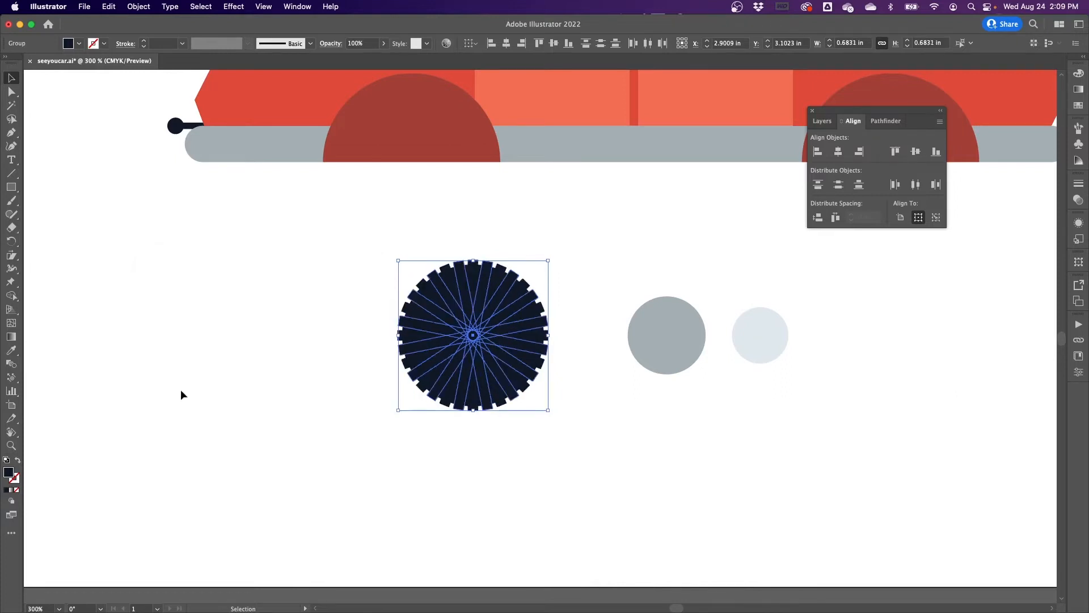
{"action": "left_click", "coordinate": [505, 473]}
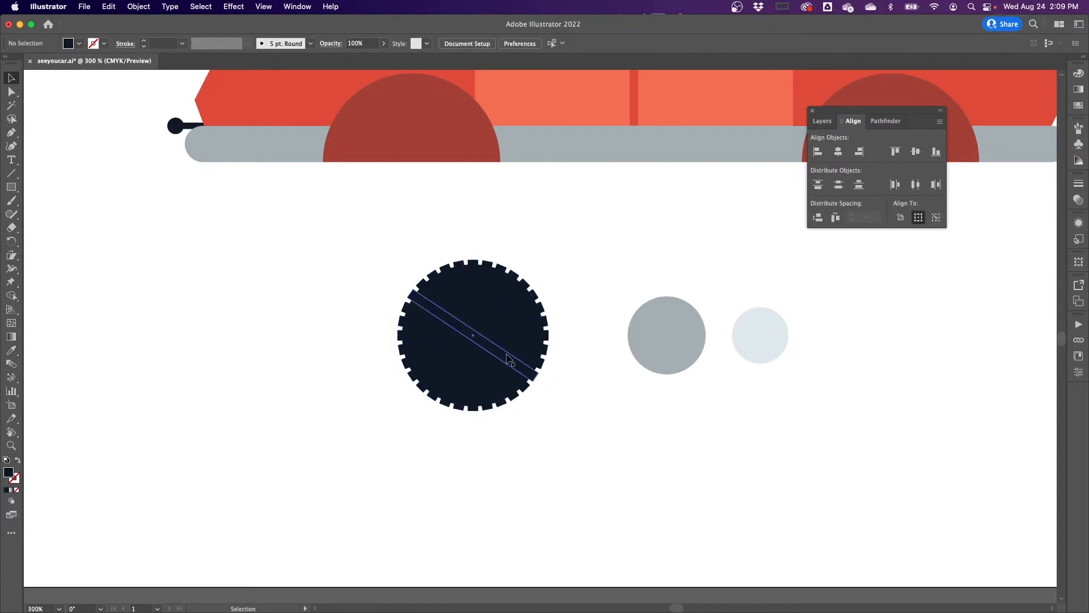
Select all tread bars with the dark circle and unite them into one toothed tire shape.
{"action": "left_click_drag", "start_coordinate": [352, 235], "coordinate": [585, 441]}
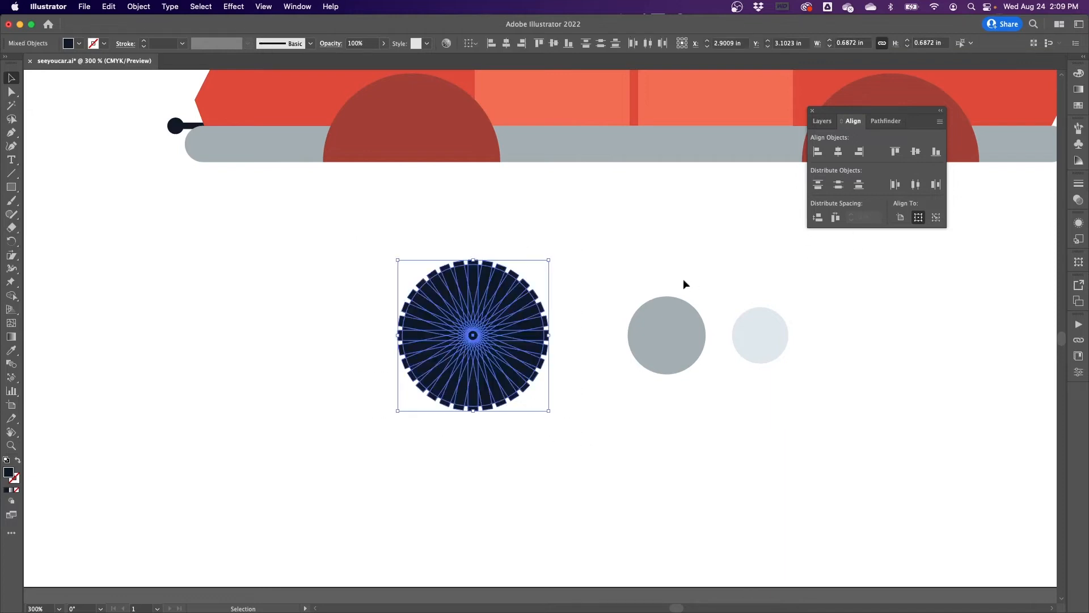
{"action": "left_click", "coordinate": [890, 122]}
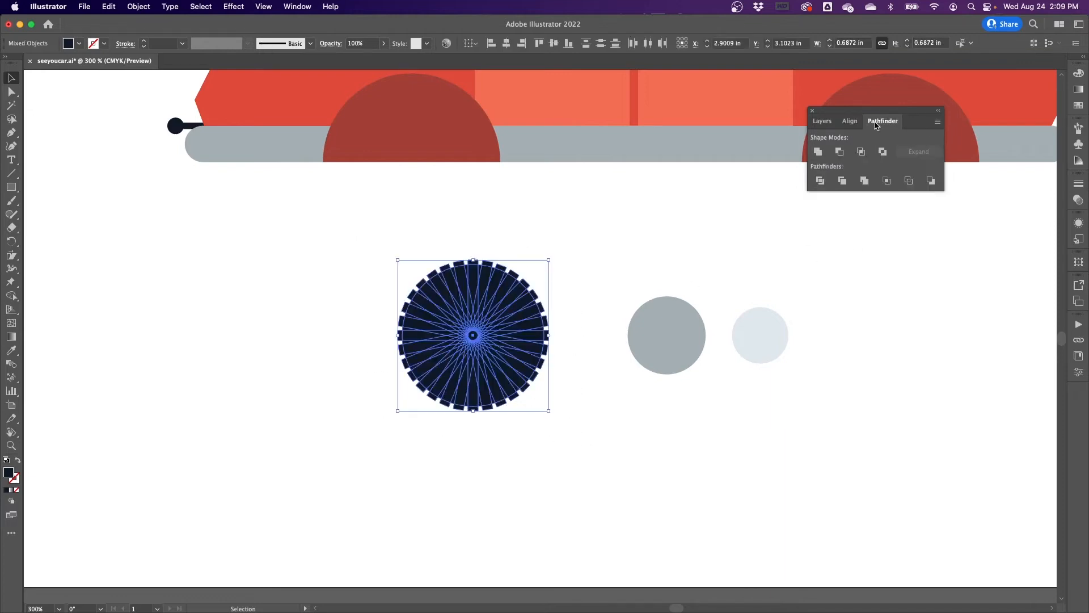
{"action": "left_click", "coordinate": [818, 152]}
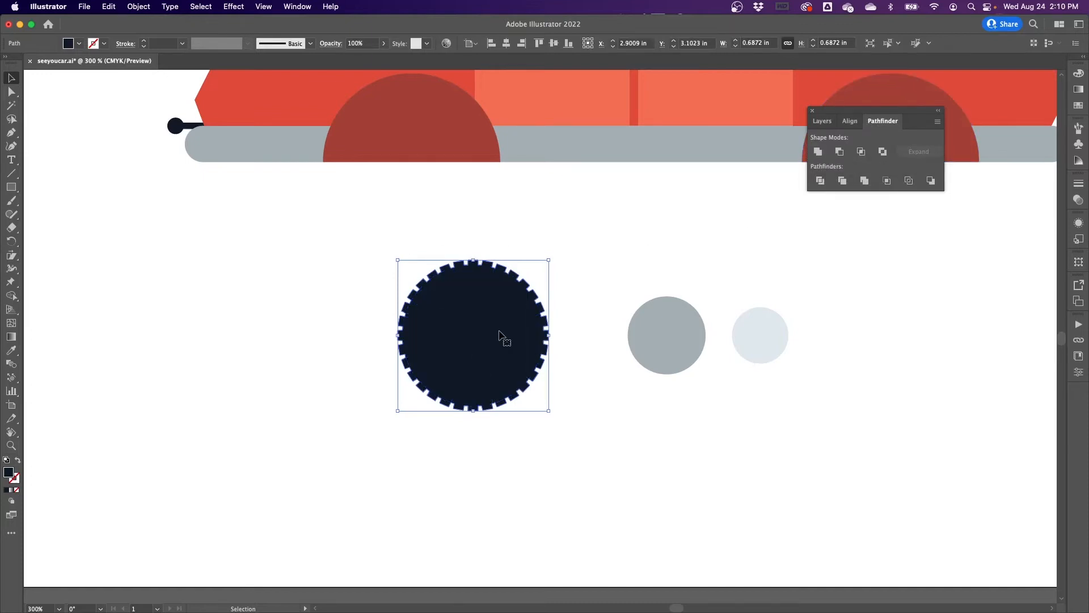
{"action": "left_click", "coordinate": [622, 414]}
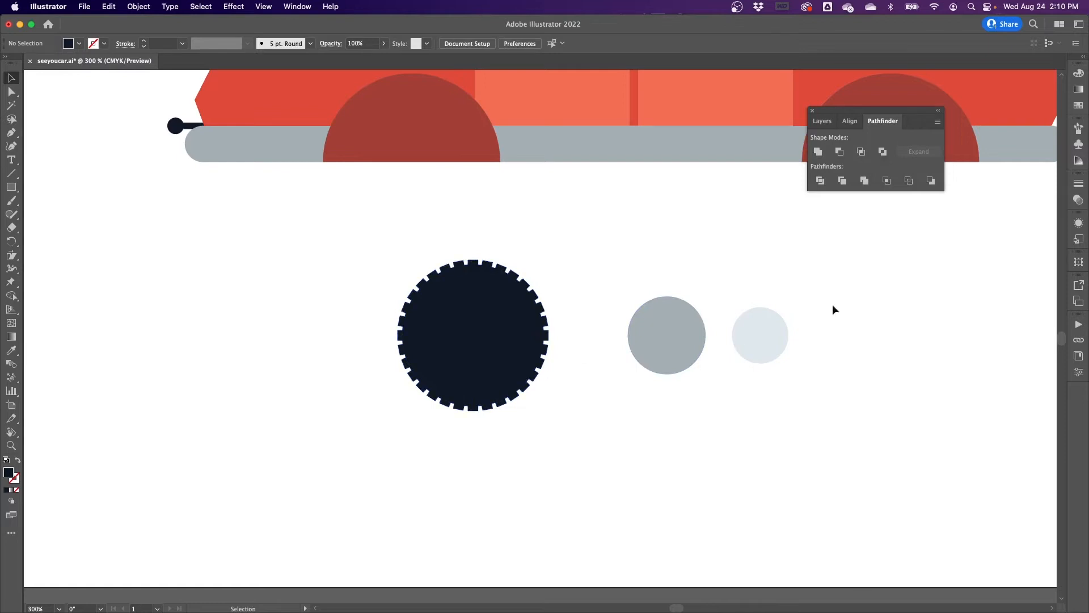
Align the toothed tire, the grey circle and the light circle on their horizontal centres.
{"action": "left_click_drag", "start_coordinate": [338, 240], "coordinate": [849, 384]}
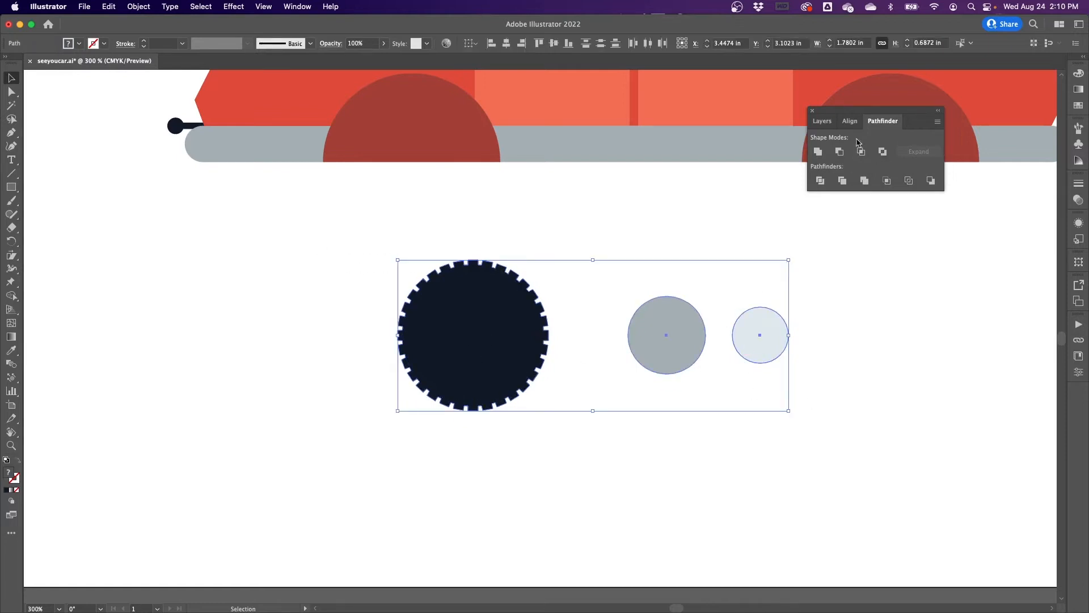
{"action": "left_click", "coordinate": [850, 121]}
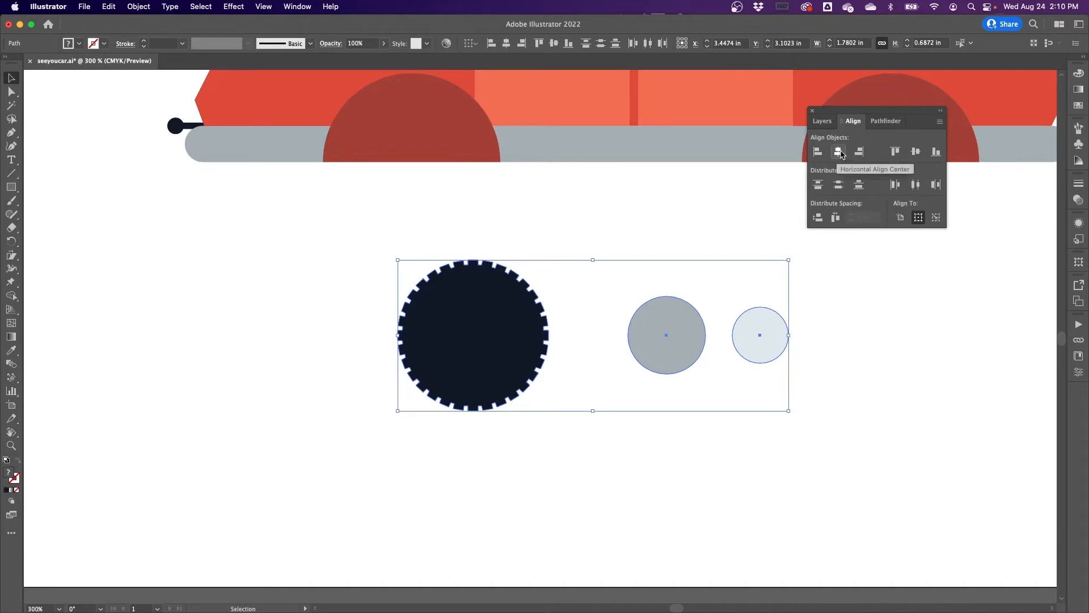
{"action": "left_click", "coordinate": [838, 152]}
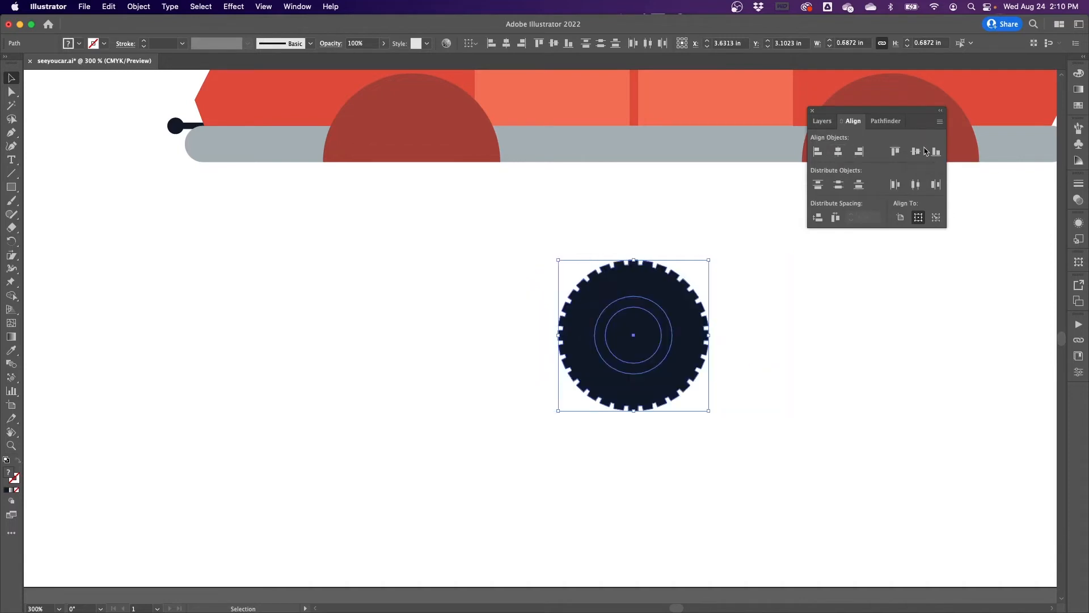
{"action": "left_click", "coordinate": [766, 343]}
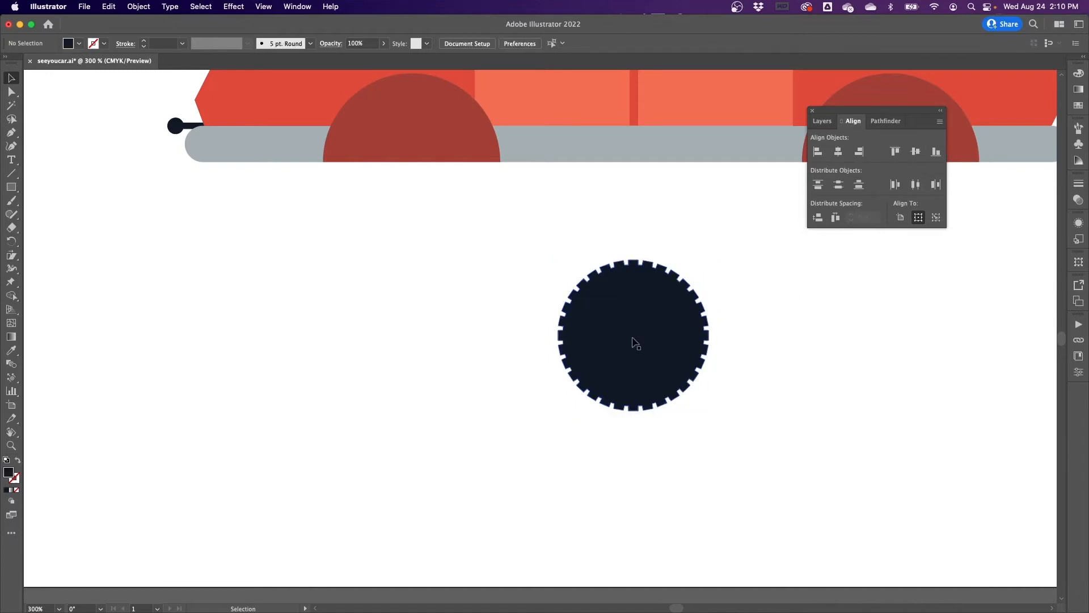
Send the dark toothed tire shape to the back, behind the two hub circles.
{"action": "left_click", "coordinate": [660, 313]}
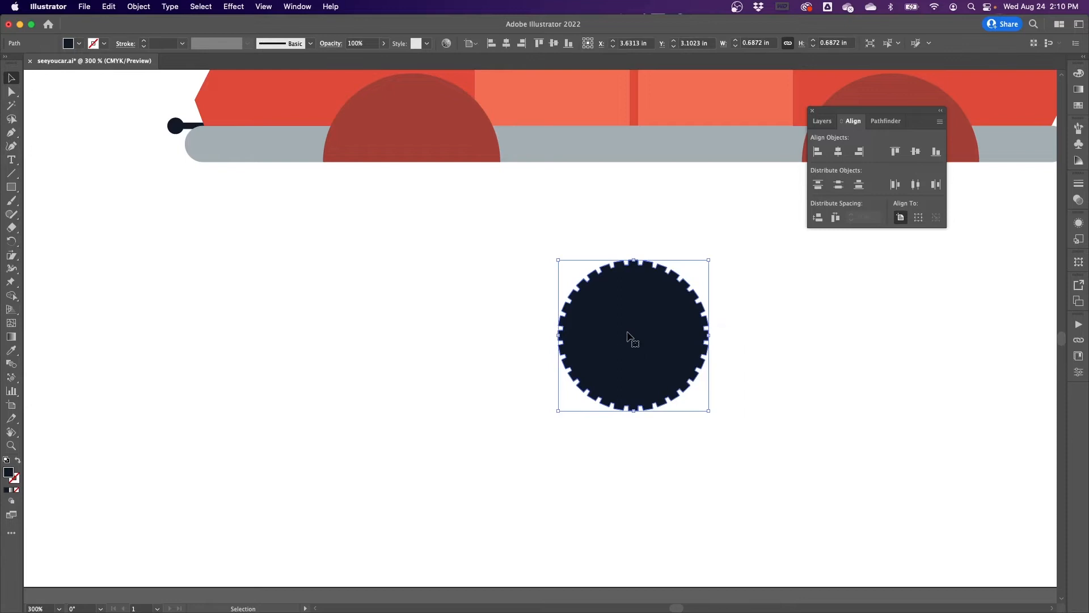
{"action": "right_click", "coordinate": [628, 329]}
{"action": "mouse_move", "coordinate": [720, 539]}
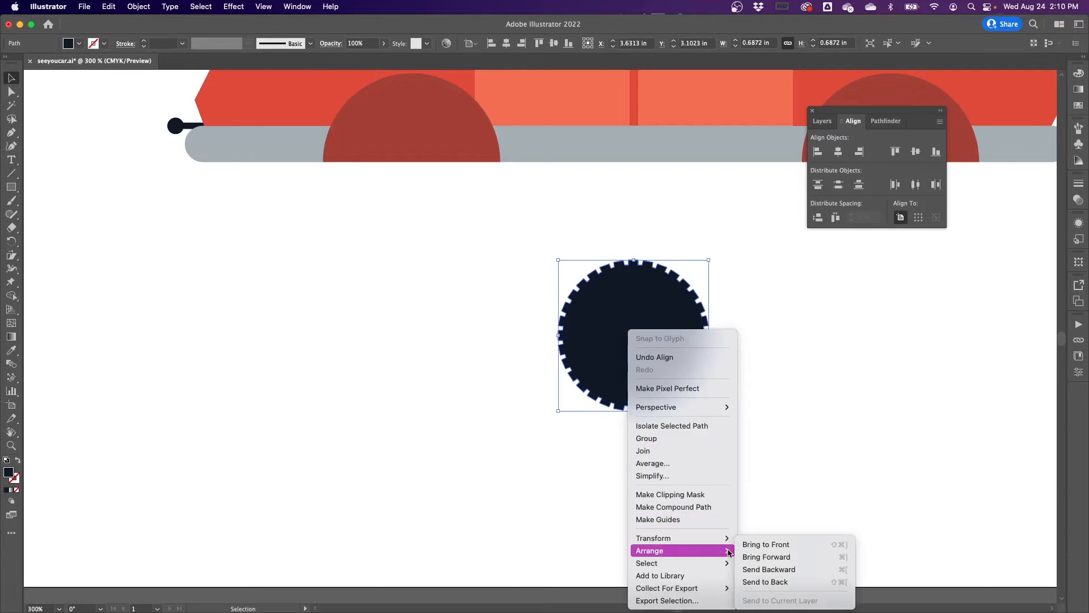
{"action": "left_click", "coordinate": [766, 582]}
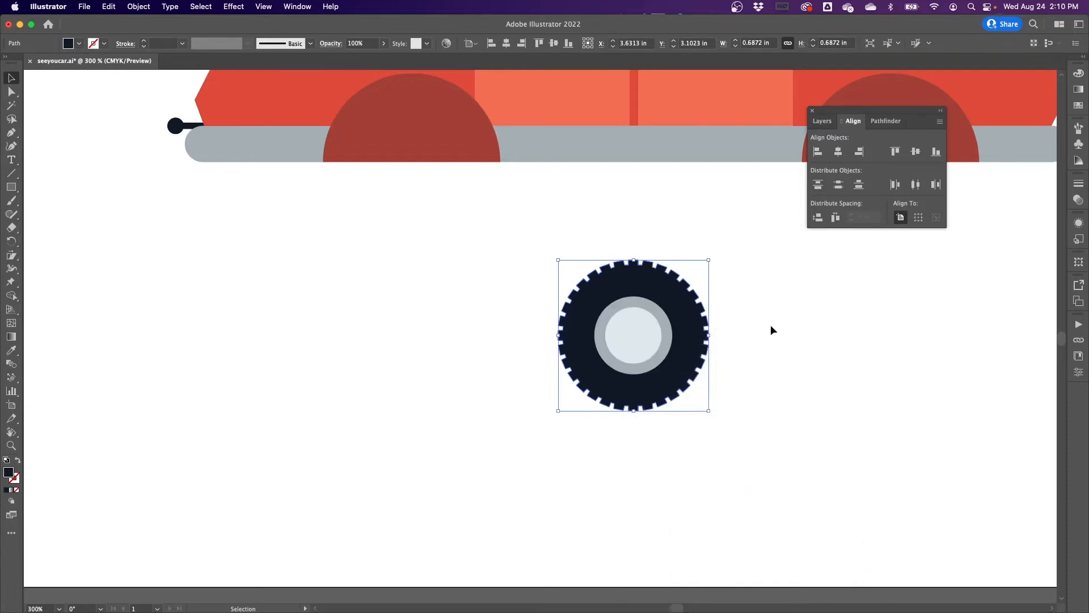
Select the tire and both hub circles and group them as one wheel.
{"action": "left_click", "coordinate": [732, 340]}
{"action": "left_click_drag", "start_coordinate": [786, 285], "coordinate": [561, 379]}
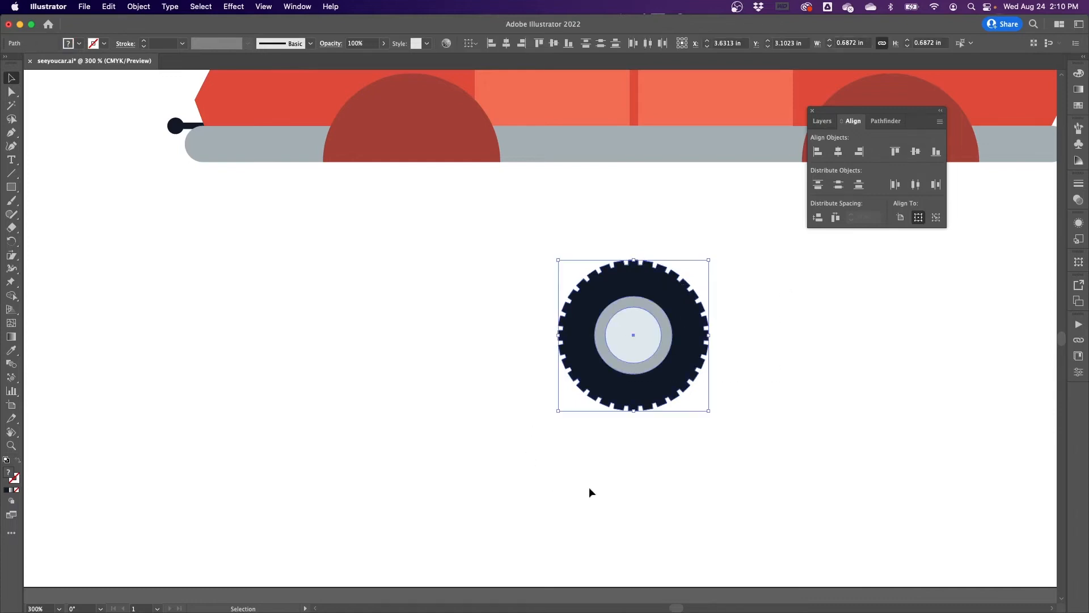
{"action": "key", "text": "super+g"}
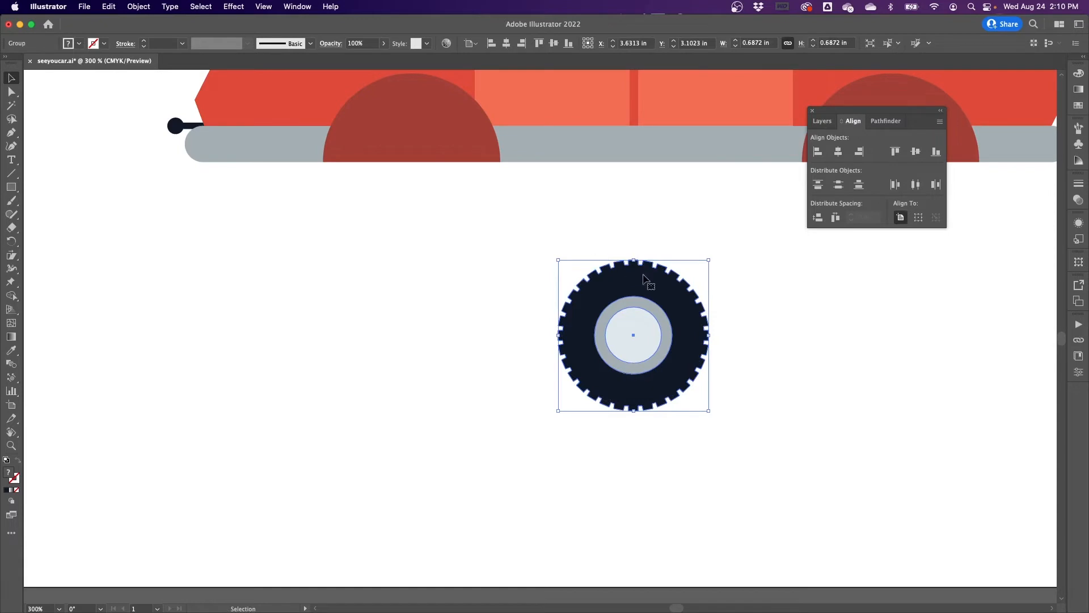
Move the wheel group onto the car's front wheel arch and bring it to the front.
{"action": "left_click_drag", "start_coordinate": [799, 326], "coordinate": [471, 440]}
{"action": "left_click_drag", "start_coordinate": [295, 464], "coordinate": [553, 292]}
{"action": "left_click_drag", "start_coordinate": [541, 332], "coordinate": [553, 352]}
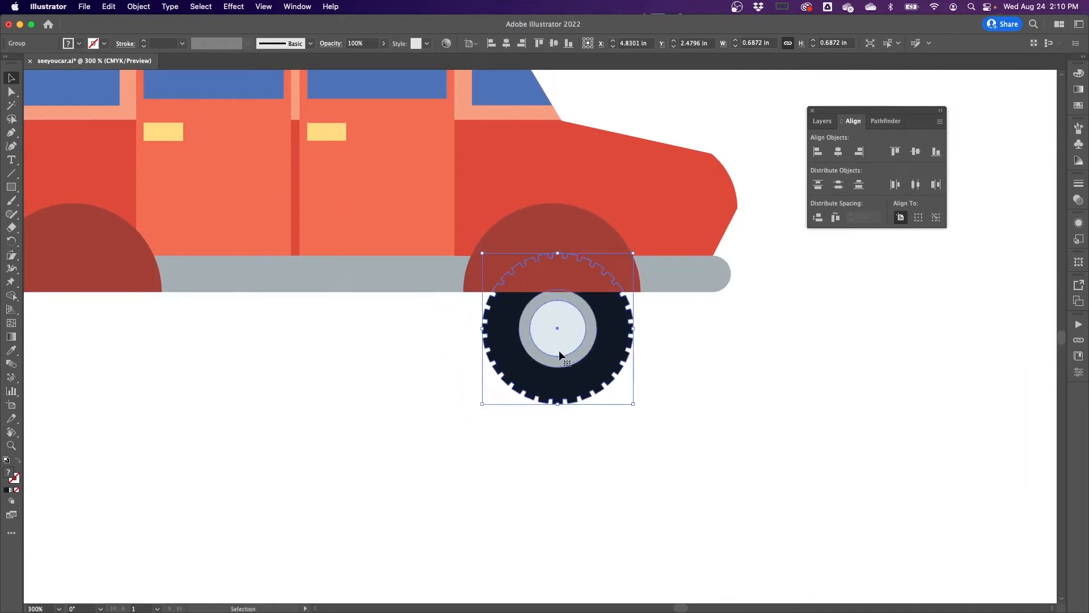
{"action": "right_click", "coordinate": [563, 346]}
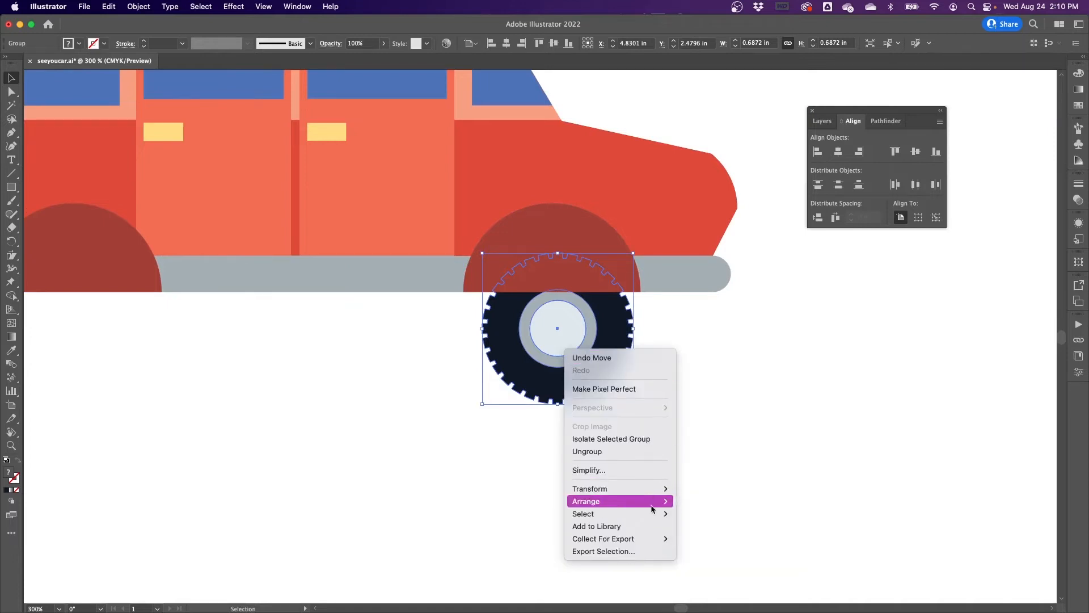
{"action": "left_click", "coordinate": [697, 502]}
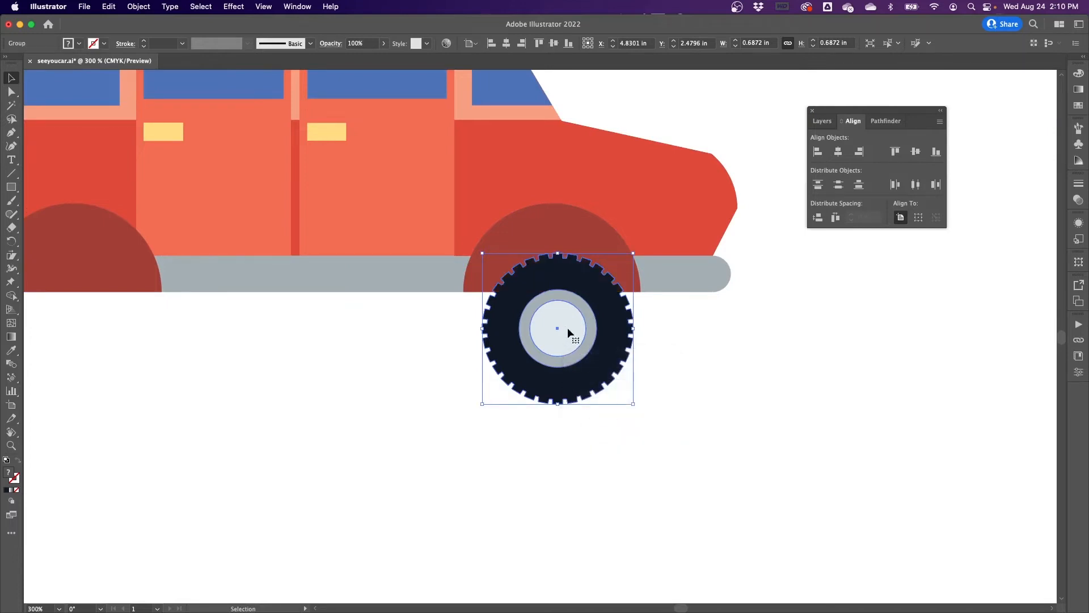
Reposition the wheel so its centre snaps to the midpoint of the front wheel arch's bottom edge.
{"action": "mouse_move", "coordinate": [555, 329]}
{"action": "left_mouse_down"}
{"action": "mouse_move", "coordinate": [553, 311]}
{"action": "mouse_move", "coordinate": [556, 327]}
{"action": "left_mouse_up"}
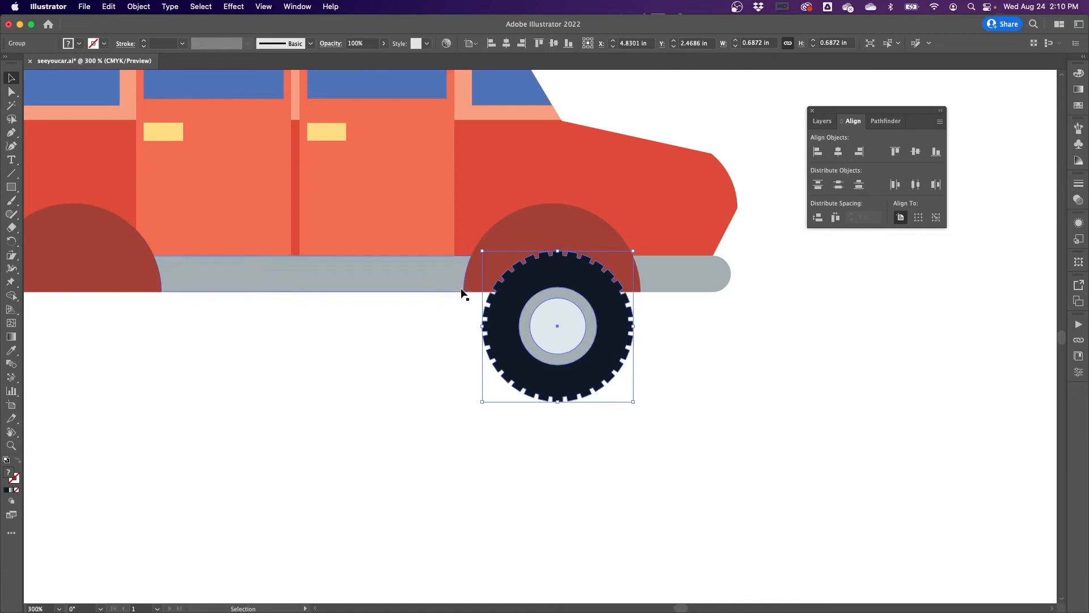
{"action": "left_click_drag", "start_coordinate": [555, 327], "coordinate": [548, 289]}
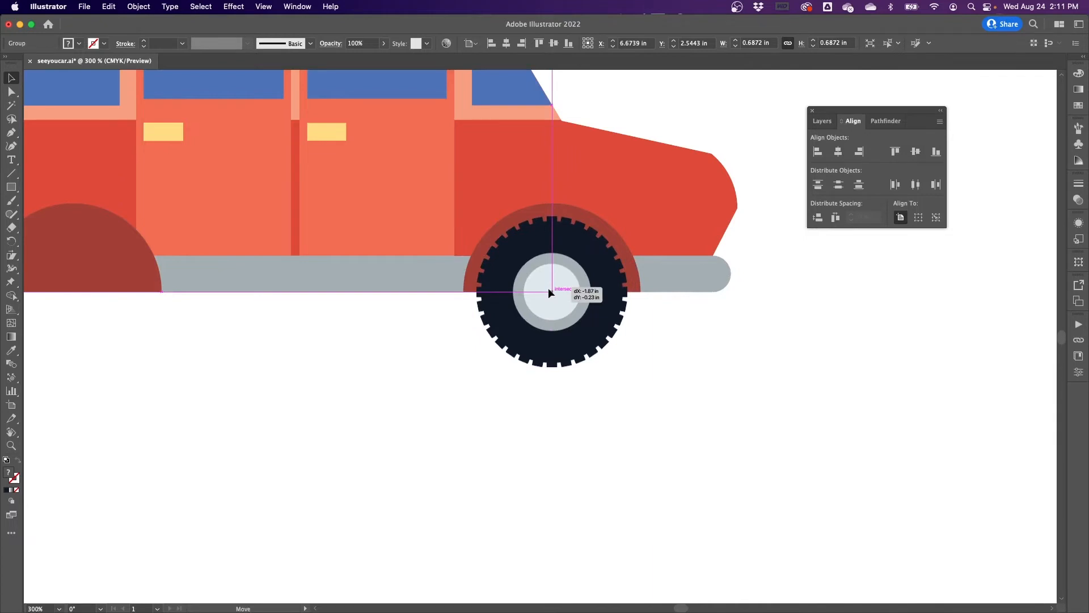
{"action": "left_click_drag", "start_coordinate": [548, 289], "coordinate": [548, 288]}
{"action": "left_click_drag", "start_coordinate": [548, 290], "coordinate": [549, 289]}
{"action": "left_click", "coordinate": [560, 417]}
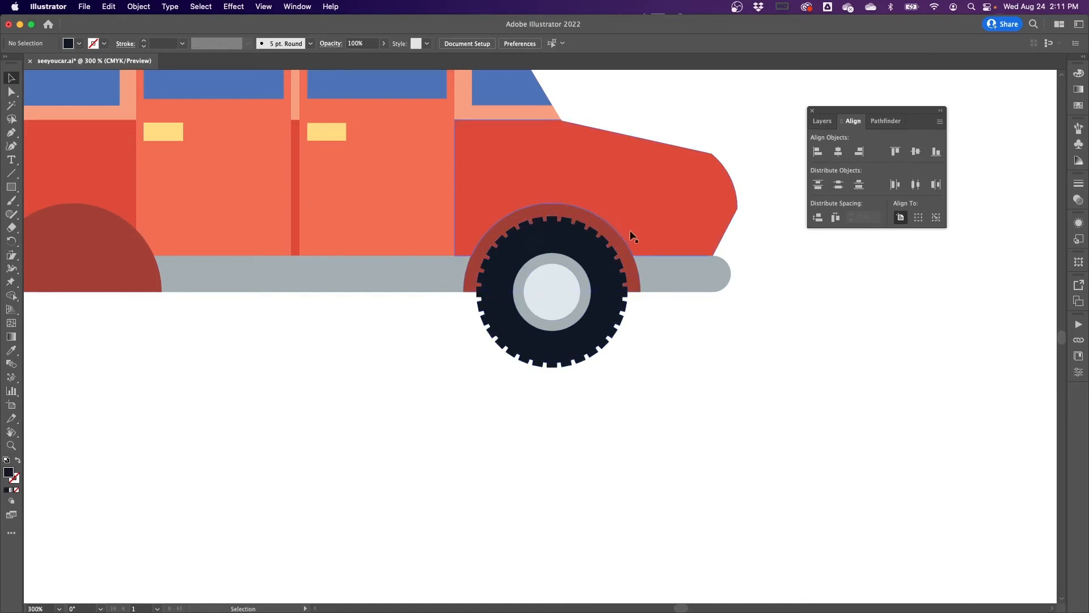
Duplicate the front wheel horizontally into the centre of the rear wheel arch.
{"action": "key", "text": "space"}
{"action": "left_click_drag", "start_coordinate": [284, 379], "coordinate": [530, 414]}
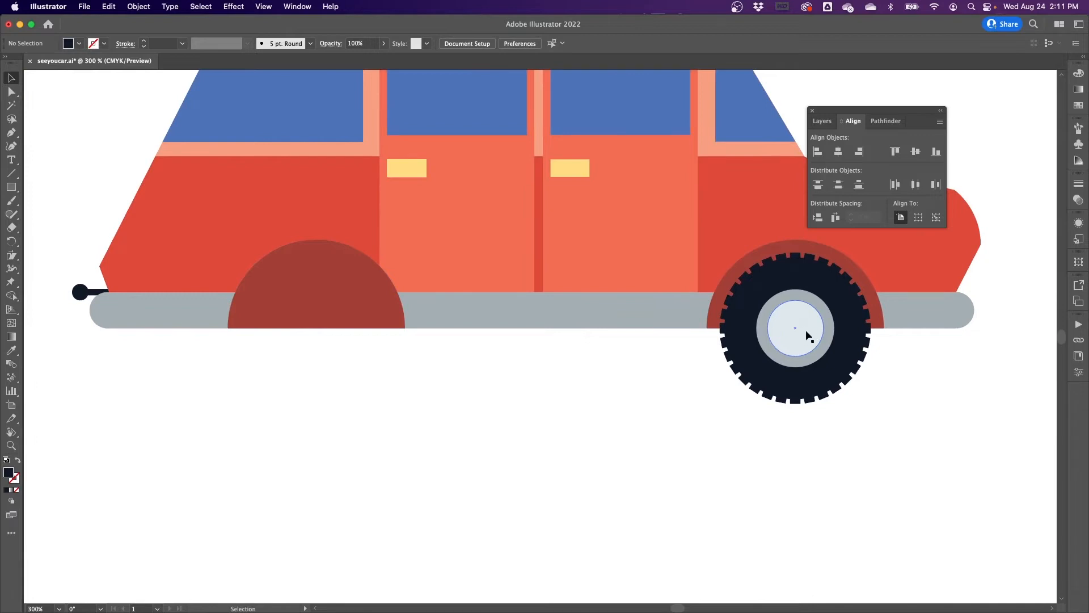
{"action": "left_click_drag", "start_coordinate": [808, 335], "coordinate": [326, 335]}
{"action": "left_click", "coordinate": [536, 460]}
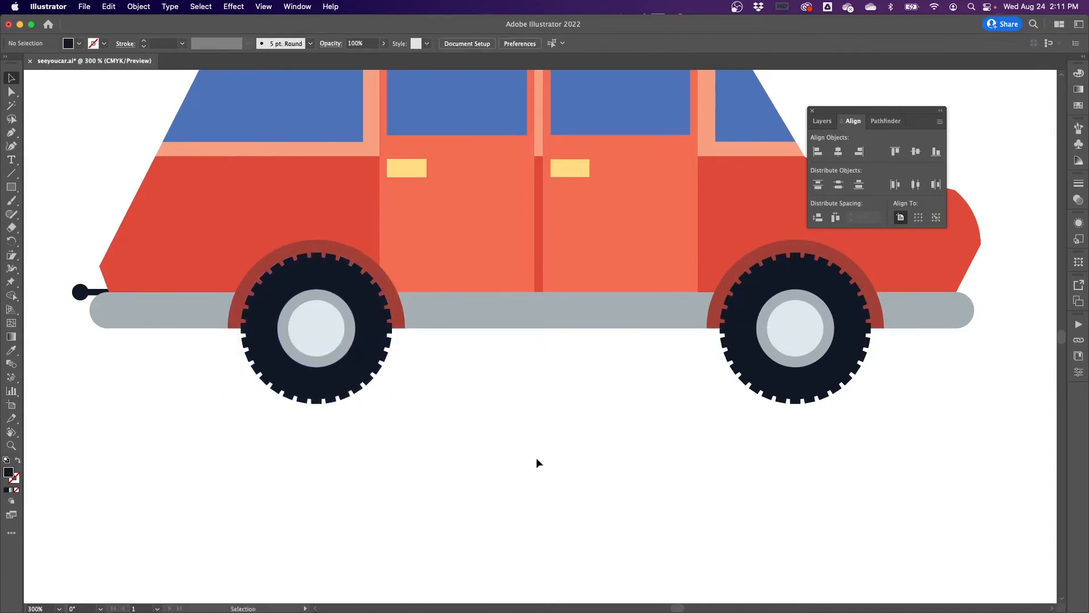
Select the whole car and move it down and toward the left side of the artboard.
{"action": "scroll", "coordinate": [524, 417], "scroll_direction": "down", "scroll_amount": 4}
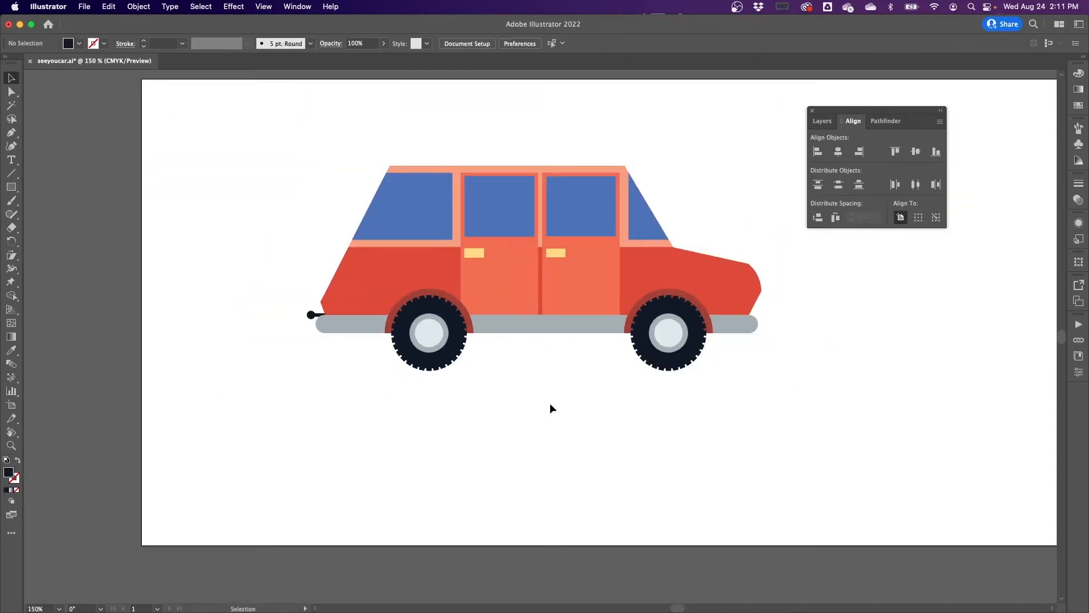
{"action": "left_click_drag", "start_coordinate": [589, 402], "coordinate": [405, 441]}
{"action": "left_click_drag", "start_coordinate": [105, 172], "coordinate": [593, 430]}
{"action": "left_click_drag", "start_coordinate": [509, 334], "coordinate": [462, 363]}
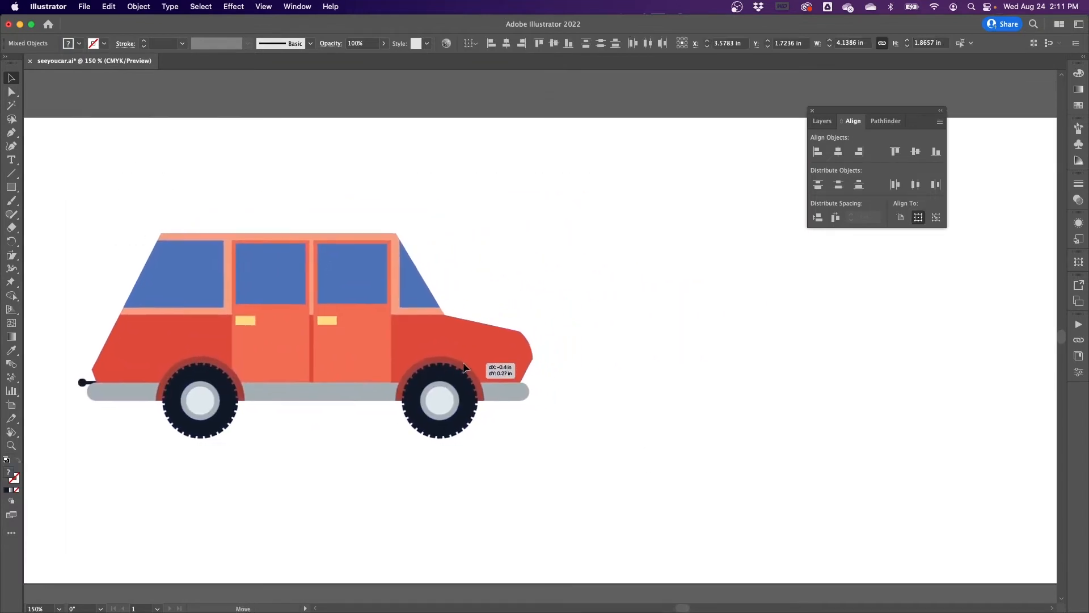
{"action": "left_click", "coordinate": [646, 312]}
Select all the Cargo pieces outside the artboard and move them onto the artboard beside the front of the car.
{"action": "left_click_drag", "start_coordinate": [664, 287], "coordinate": [622, 321]}
{"action": "key", "text": "d"}
{"action": "left_click_drag", "start_coordinate": [0, 85], "coordinate": [479, 90]}
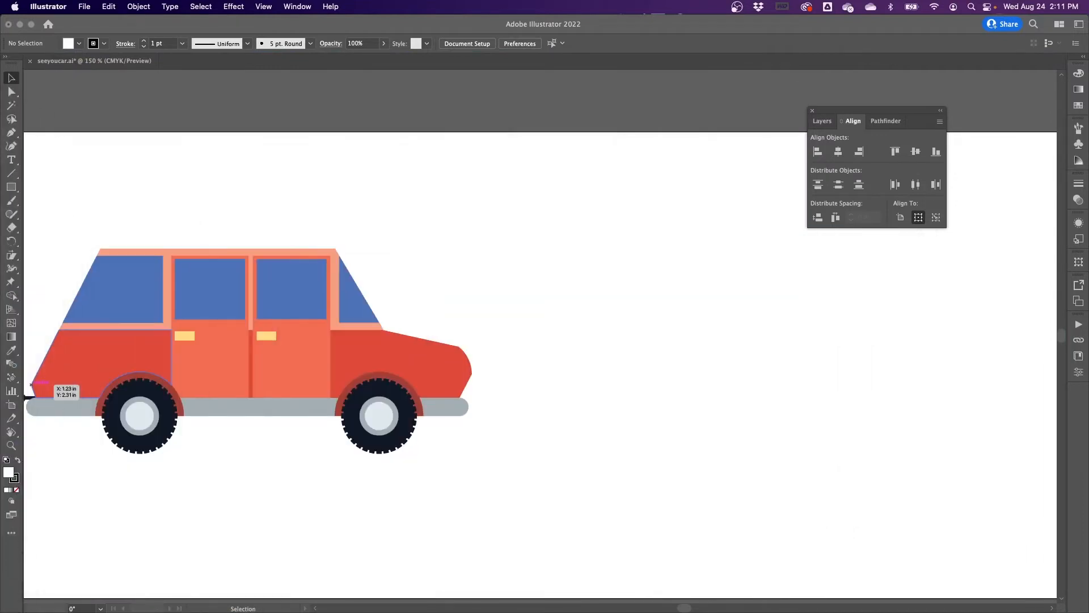
{"action": "left_click", "coordinate": [642, 290]}
{"action": "key", "text": "space"}
{"action": "left_click_drag", "start_coordinate": [775, 80], "coordinate": [429, 479]}
{"action": "left_click_drag", "start_coordinate": [207, 270], "coordinate": [491, 361]}
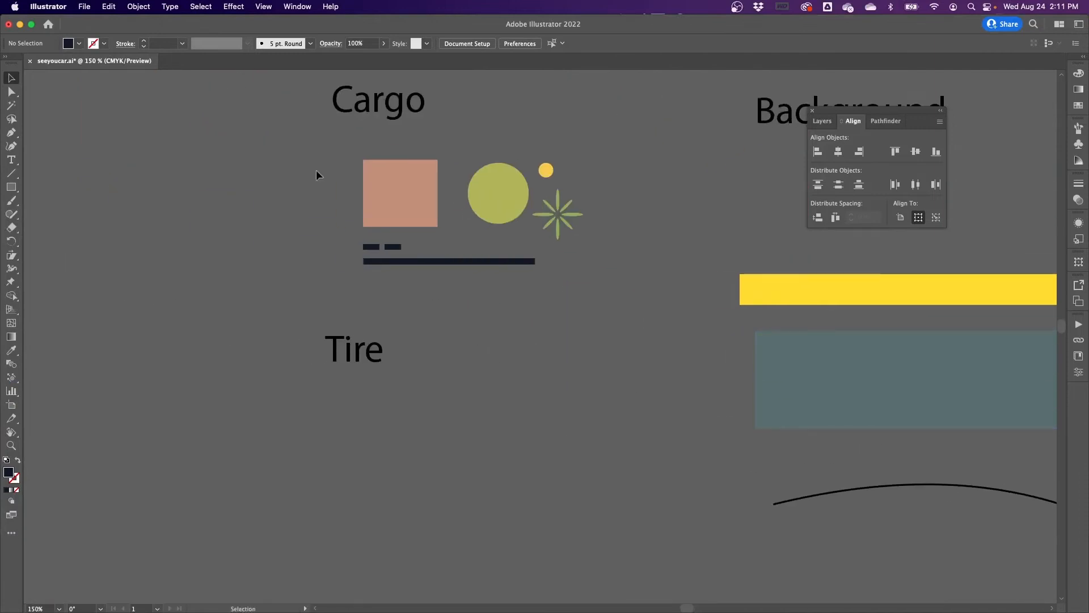
{"action": "left_click_drag", "start_coordinate": [621, 273], "coordinate": [624, 274]}
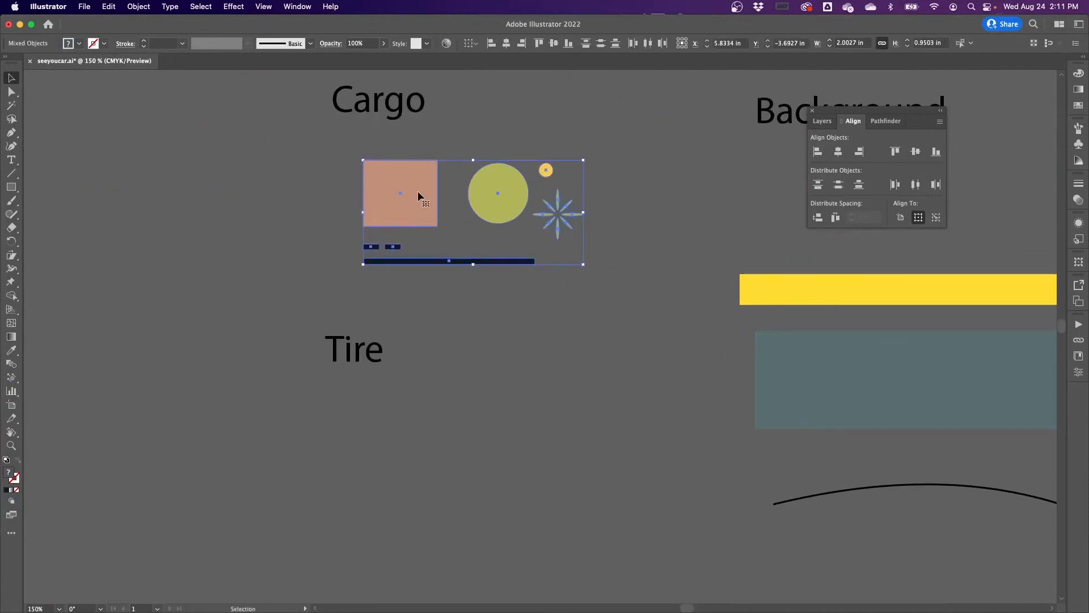
{"action": "left_click_drag", "start_coordinate": [419, 194], "coordinate": [453, 459]}
{"action": "key", "text": "space"}
{"action": "left_click_drag", "start_coordinate": [529, 314], "coordinate": [595, 143]}
{"action": "scroll", "coordinate": [595, 143], "scroll_direction": "down", "scroll_amount": 6}
{"action": "left_click_drag", "start_coordinate": [467, 104], "coordinate": [485, 341]}
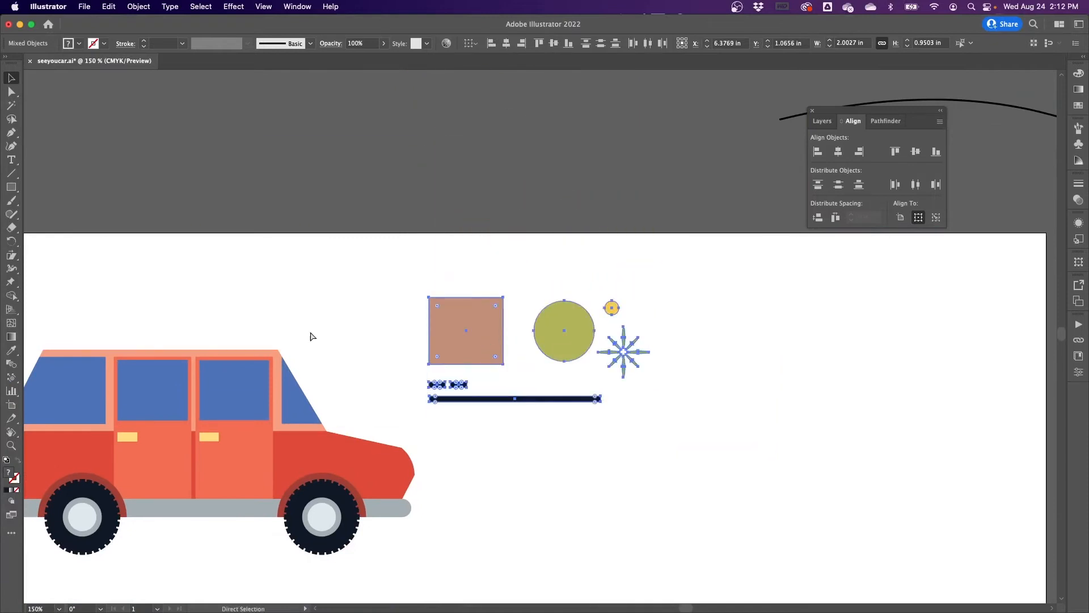
Nudge the upper corner points at both ends of the long dark bar inward to turn it into a trapezoid.
{"action": "key", "text": "super+equal"}
{"action": "key", "text": "super+equal"}
{"action": "key", "text": "space"}
{"action": "left_click_drag", "start_coordinate": [547, 394], "coordinate": [498, 334]}
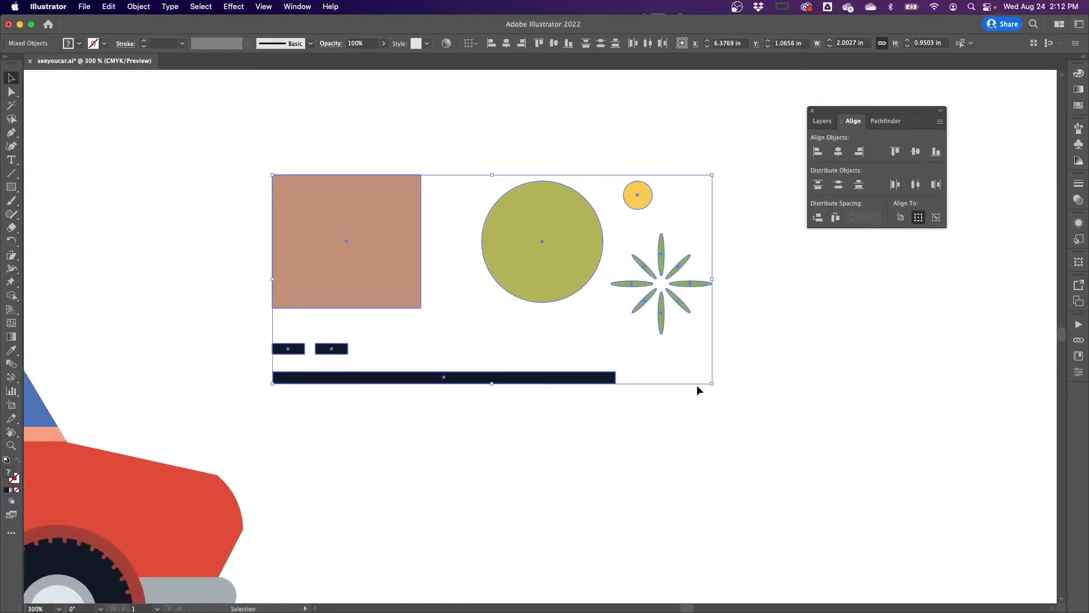
{"action": "left_click", "coordinate": [344, 420]}
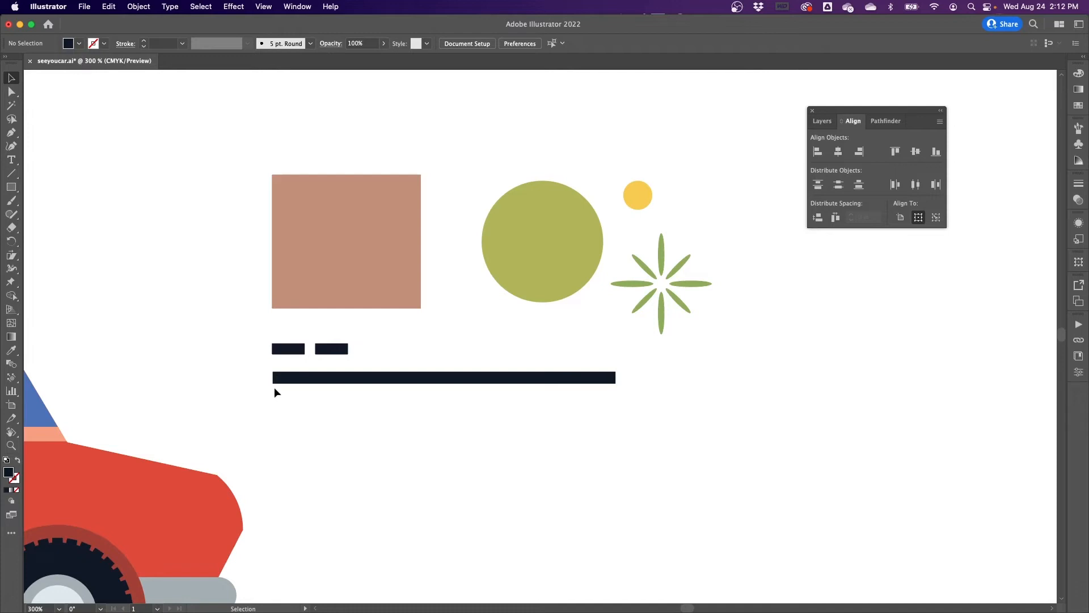
{"action": "key", "text": "a"}
{"action": "left_click_drag", "start_coordinate": [263, 367], "coordinate": [281, 377]}
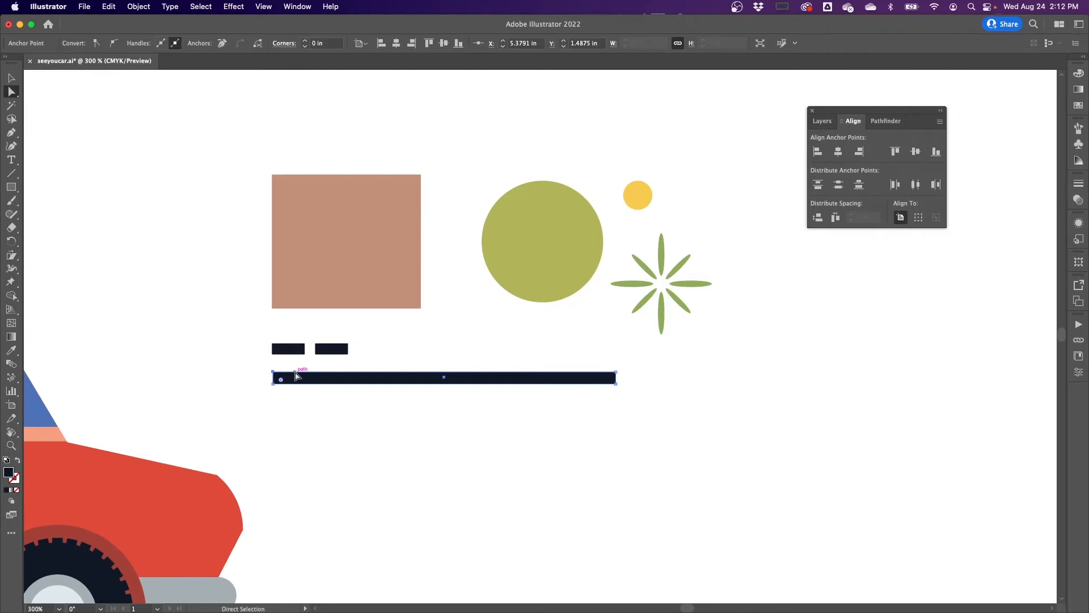
{"action": "key", "text": "Right"}
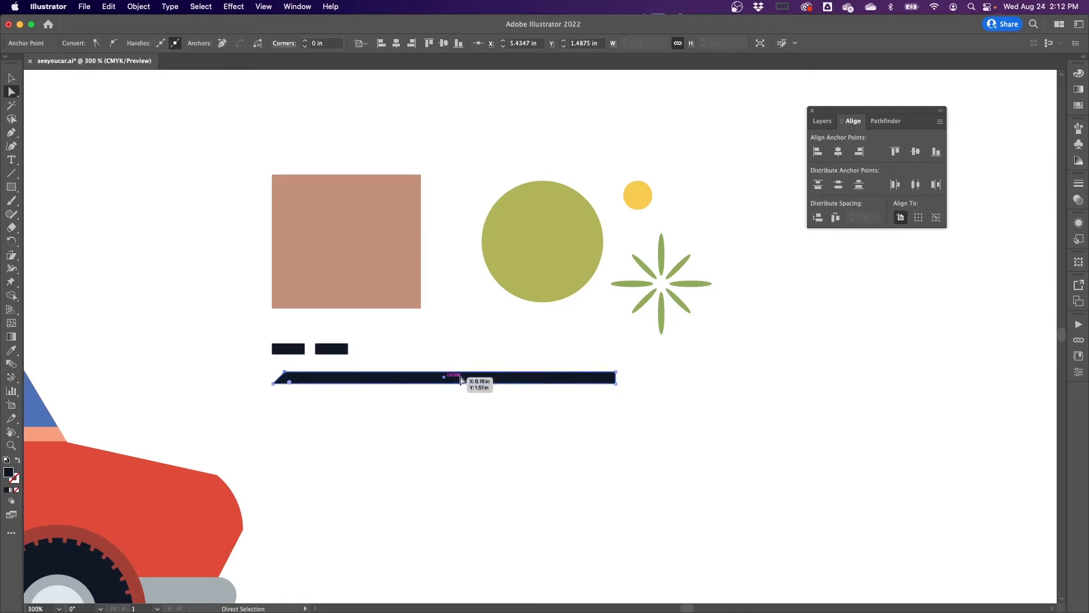
{"action": "left_click_drag", "start_coordinate": [633, 359], "coordinate": [602, 377]}
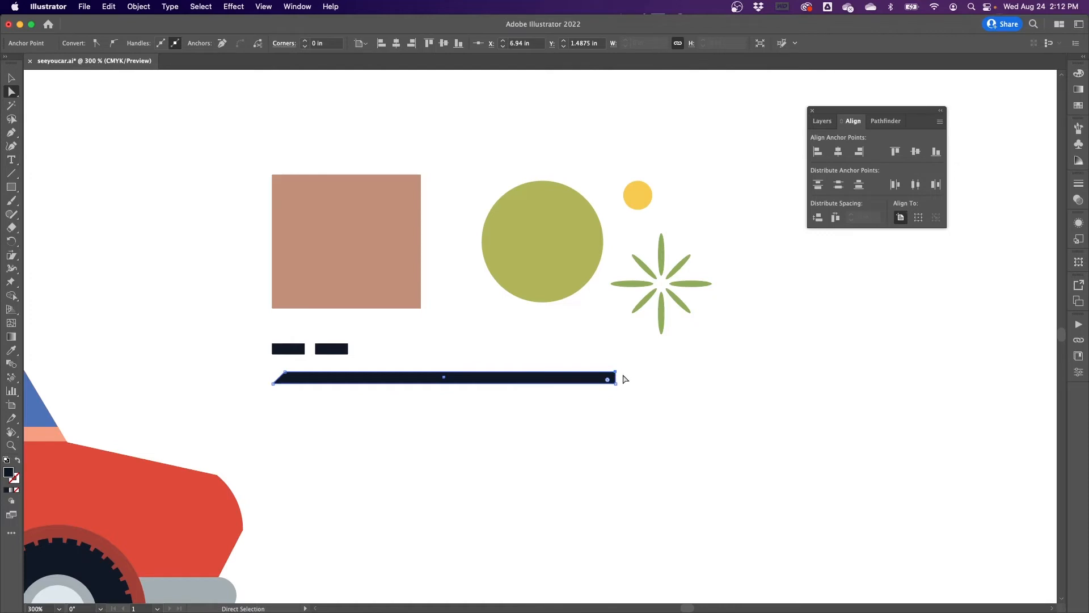
{"action": "key", "text": "Left"}
{"action": "key", "text": "Left"}
{"action": "key", "text": "Left"}
Move the two small dark rectangles below the long bar and rotate them 90°.
{"action": "key", "text": "v"}
{"action": "left_click", "coordinate": [363, 424]}
{"action": "left_click_drag", "start_coordinate": [264, 335], "coordinate": [352, 412]}
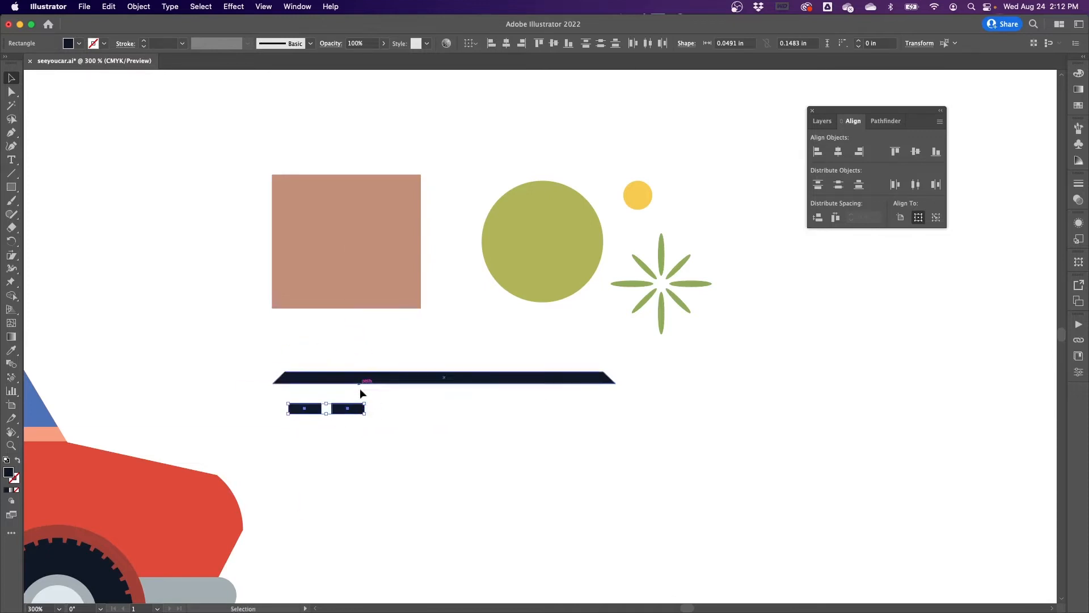
{"action": "right_click", "coordinate": [347, 411]}
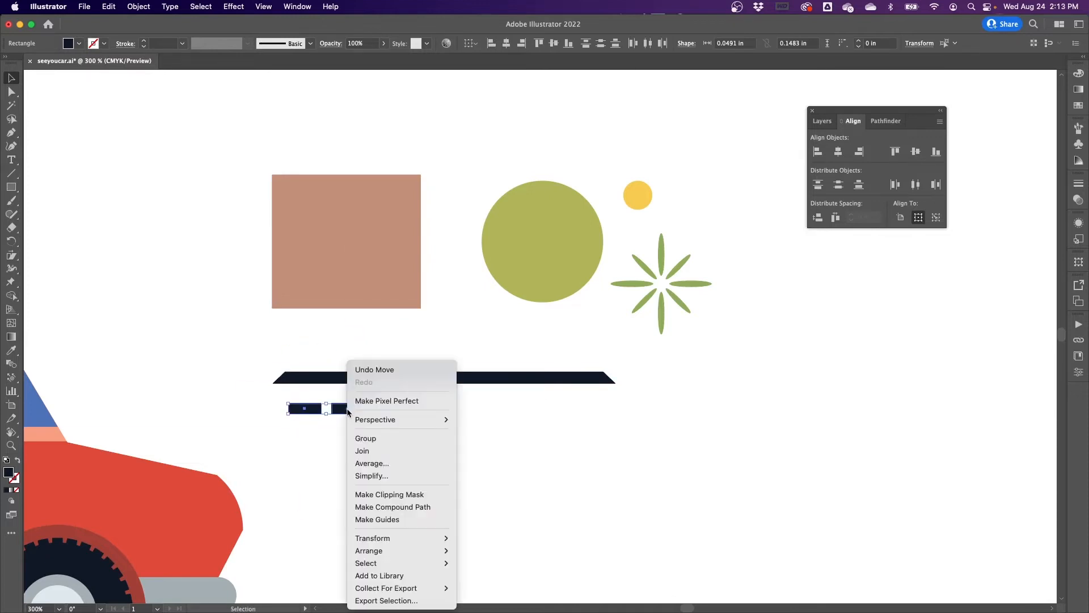
{"action": "mouse_move", "coordinate": [409, 537]}
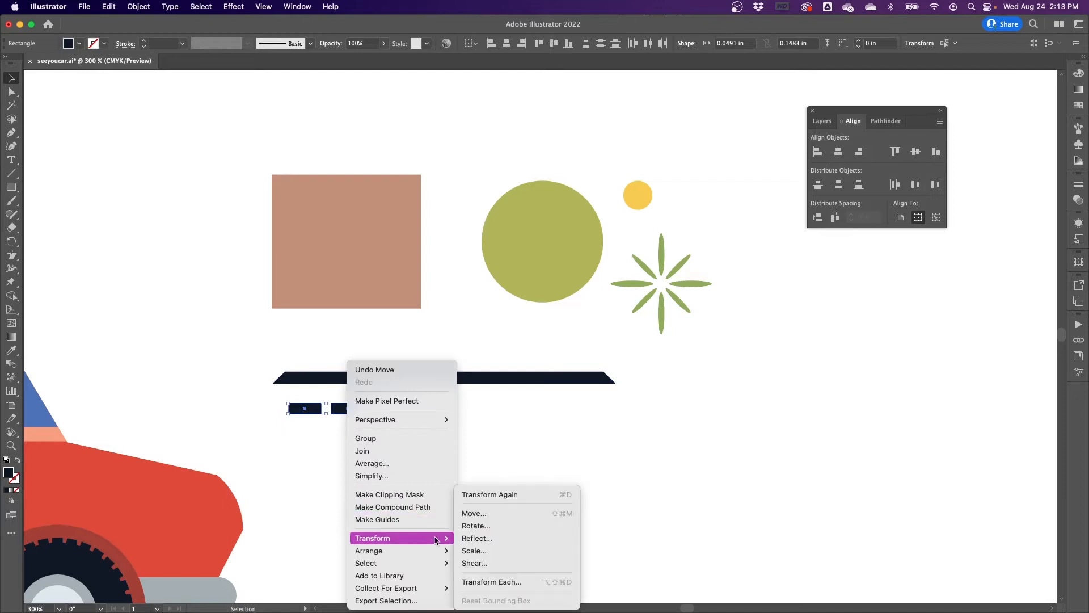
{"action": "left_click", "coordinate": [472, 530]}
{"action": "type", "text": "90"}
{"action": "left_click", "coordinate": [169, 354]}
{"action": "left_click", "coordinate": [169, 354]}
{"action": "left_click_drag", "start_coordinate": [278, 264], "coordinate": [609, 200]}
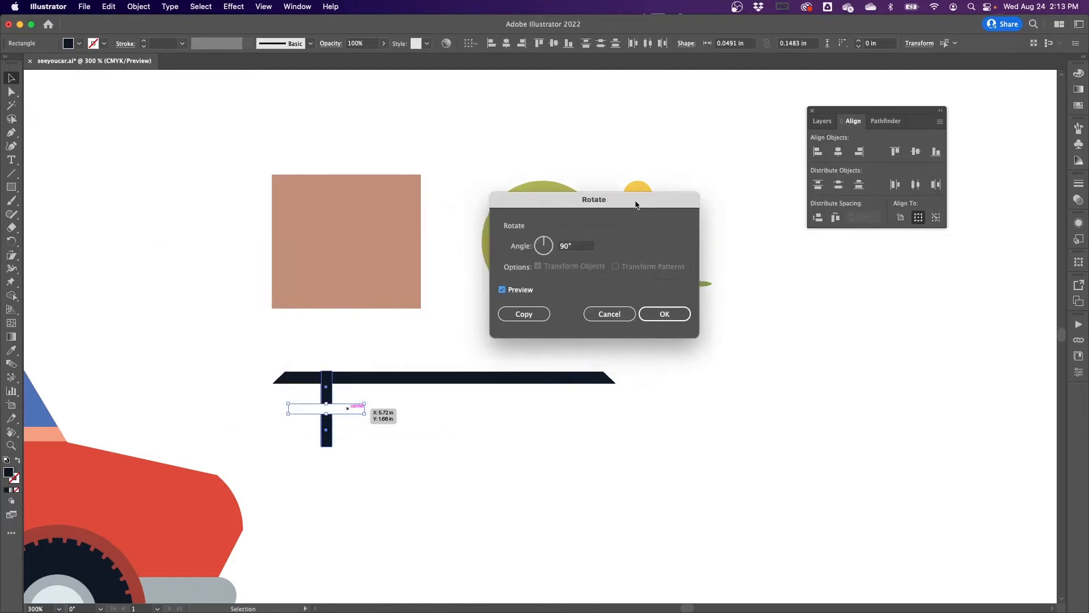
{"action": "left_click", "coordinate": [662, 314]}
{"action": "left_click", "coordinate": [356, 444]}
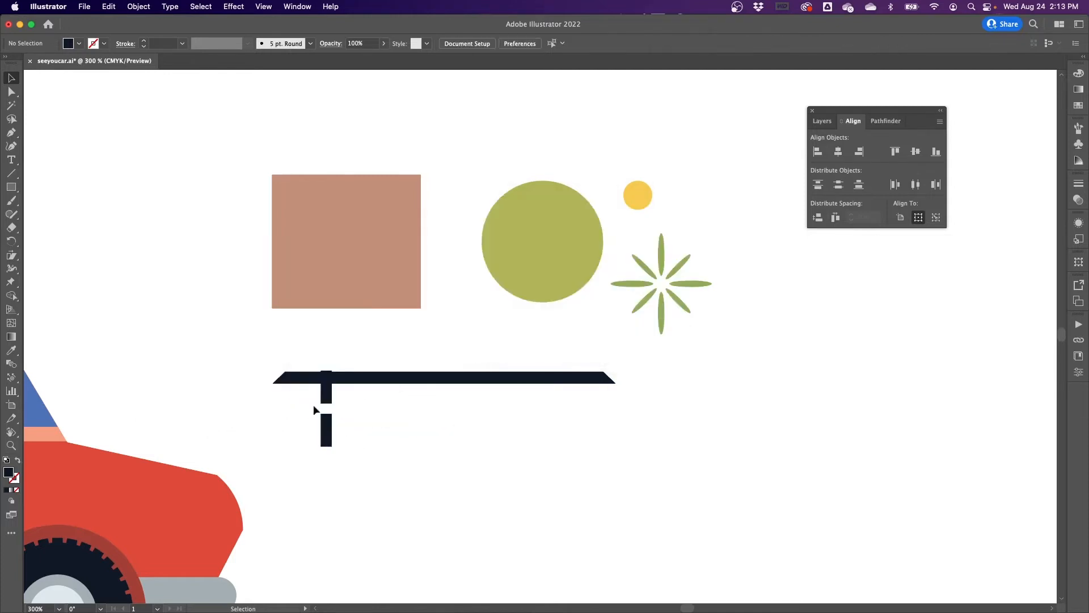
Position the two upright rectangles as legs under the left and right ends of the long bar.
{"action": "left_click_drag", "start_coordinate": [328, 433], "coordinate": [440, 432]}
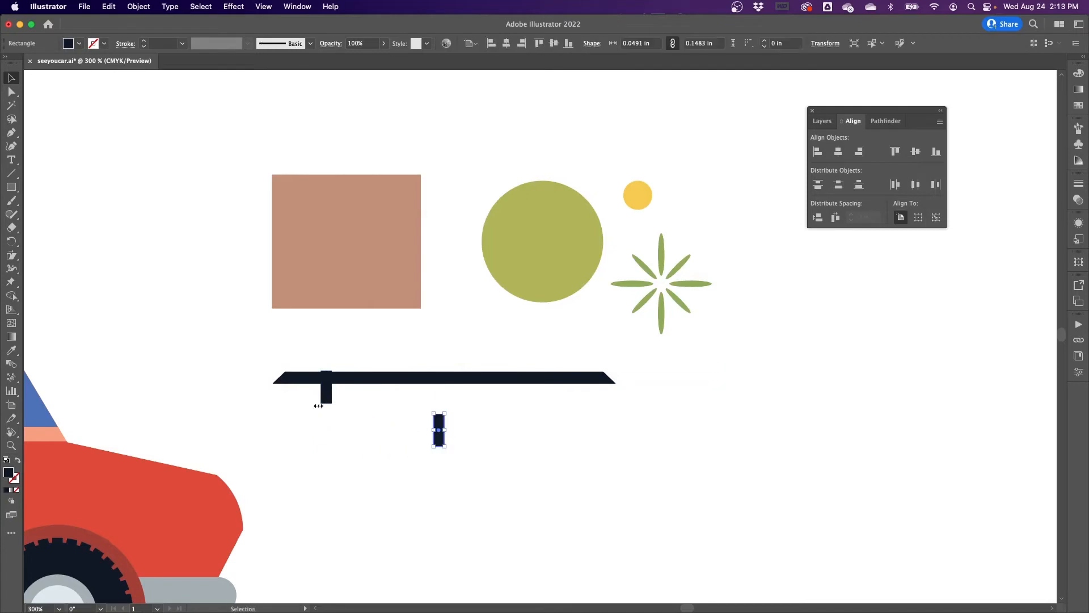
{"action": "left_click_drag", "start_coordinate": [331, 397], "coordinate": [290, 405]}
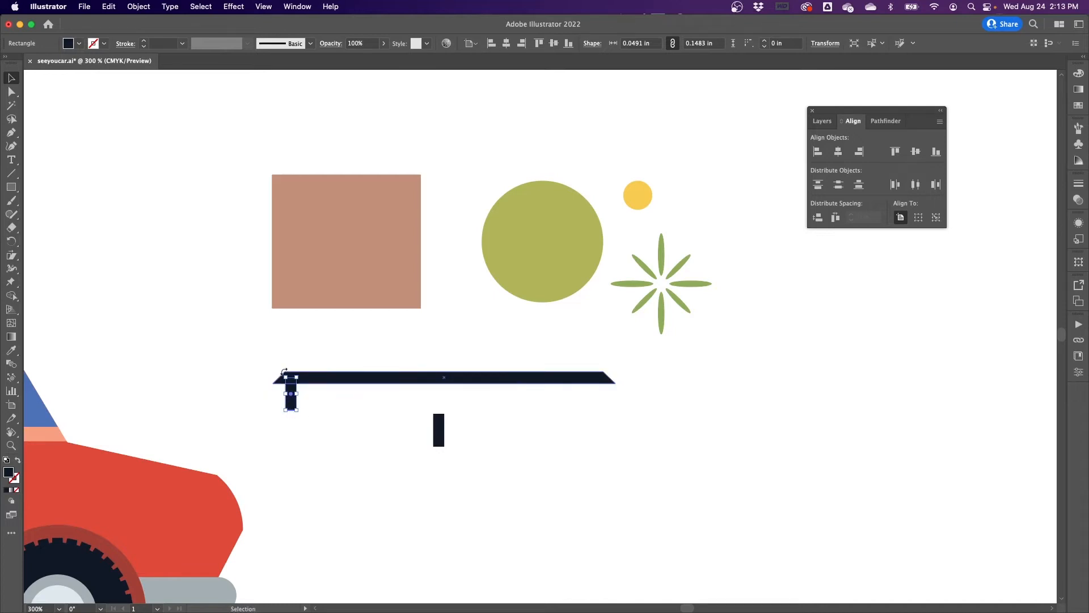
{"action": "left_click", "coordinate": [507, 455]}
{"action": "left_click_drag", "start_coordinate": [440, 438], "coordinate": [597, 405]}
{"action": "left_click", "coordinate": [535, 487]}
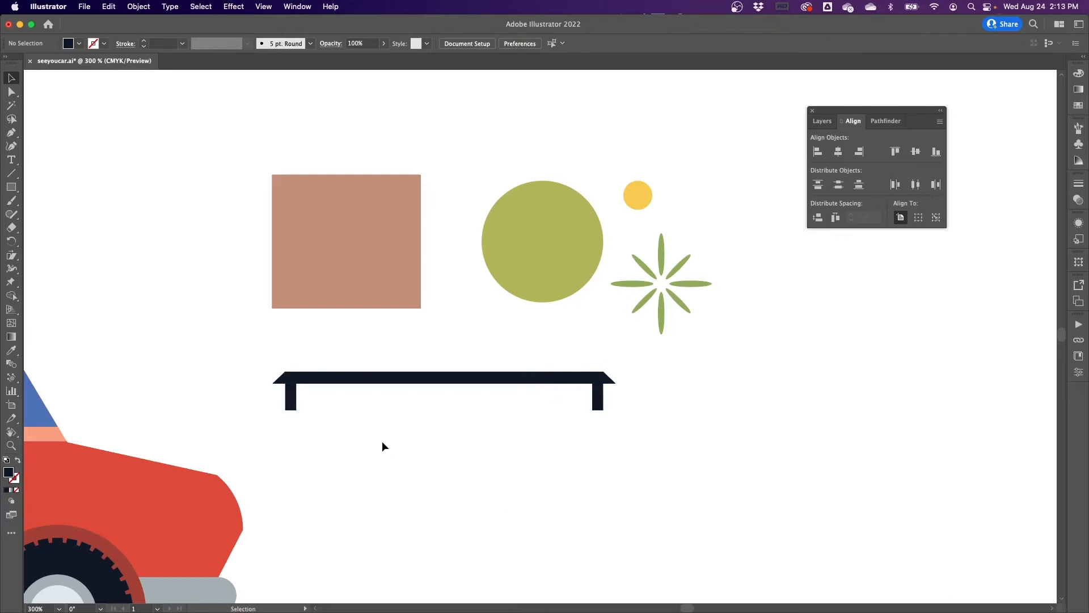
Move the bar and its legs down together as a rack, and set the brown square on top of it.
{"action": "left_click_drag", "start_coordinate": [236, 437], "coordinate": [653, 380]}
{"action": "left_click_drag", "start_coordinate": [535, 384], "coordinate": [587, 453]}
{"action": "left_click", "coordinate": [411, 358]}
{"action": "left_click_drag", "start_coordinate": [373, 291], "coordinate": [468, 411]}
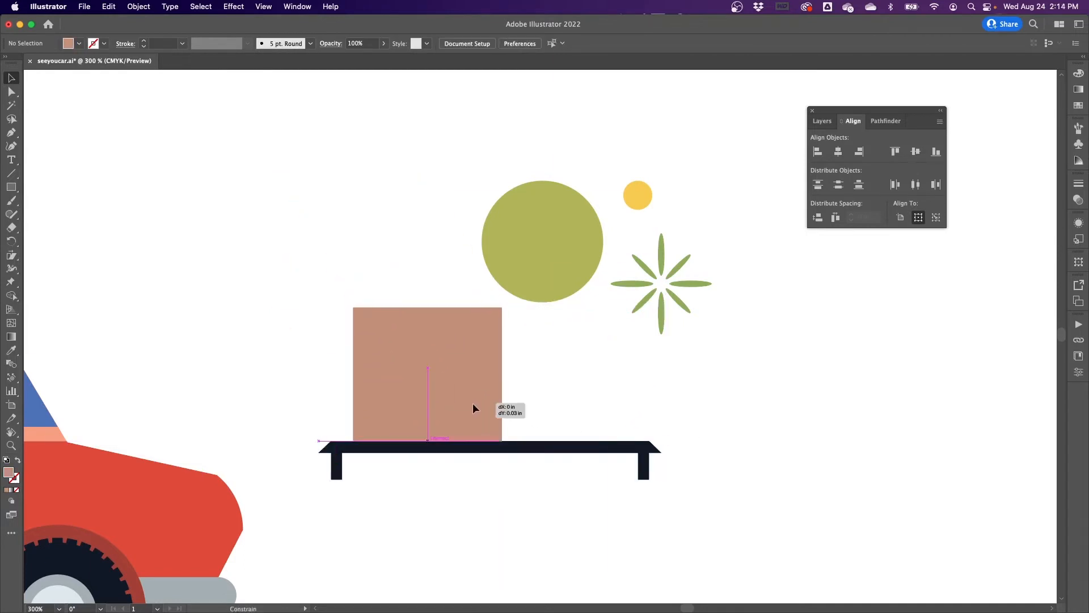
{"action": "left_click_drag", "start_coordinate": [473, 404], "coordinate": [473, 405]}
{"action": "left_click", "coordinate": [578, 408]}
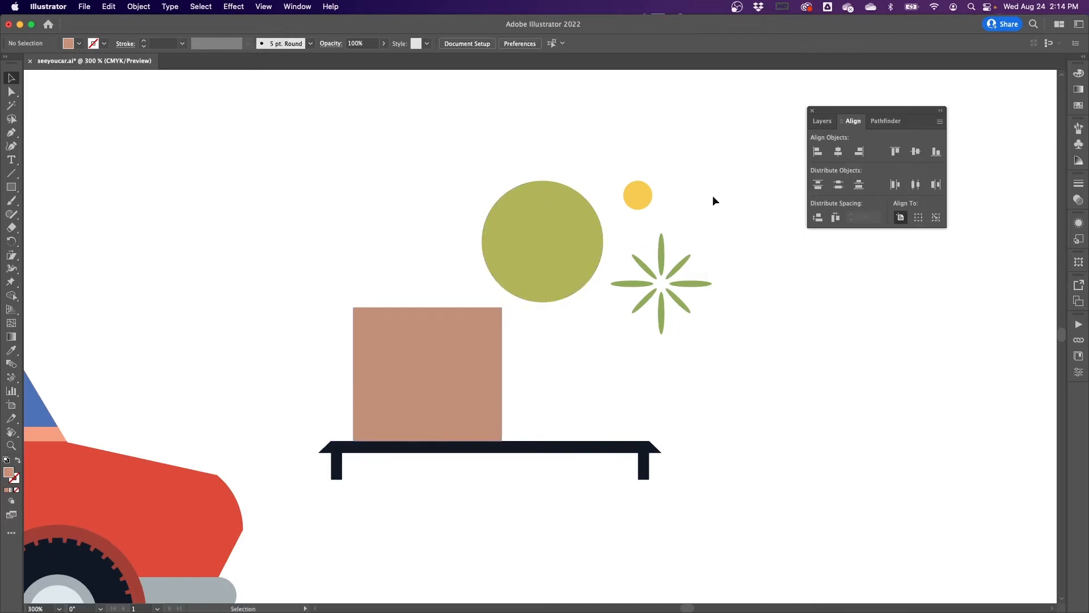
Align the green circle, yellow circle and petals to a shared centre horizontally and vertically.
{"action": "left_click_drag", "start_coordinate": [722, 180], "coordinate": [540, 271]}
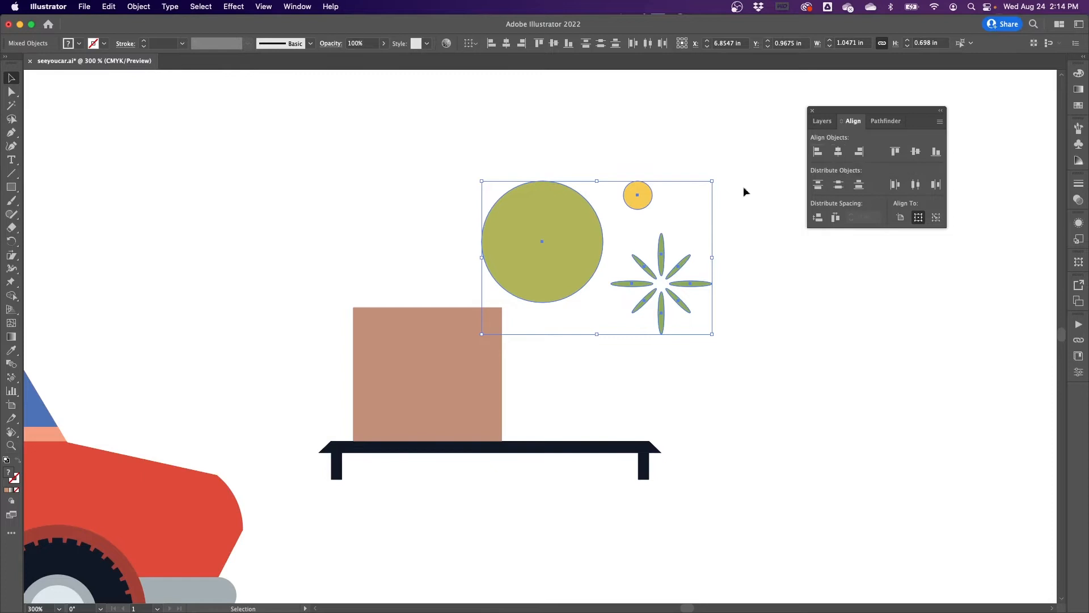
{"action": "left_click", "coordinate": [838, 151]}
{"action": "left_click", "coordinate": [916, 151]}
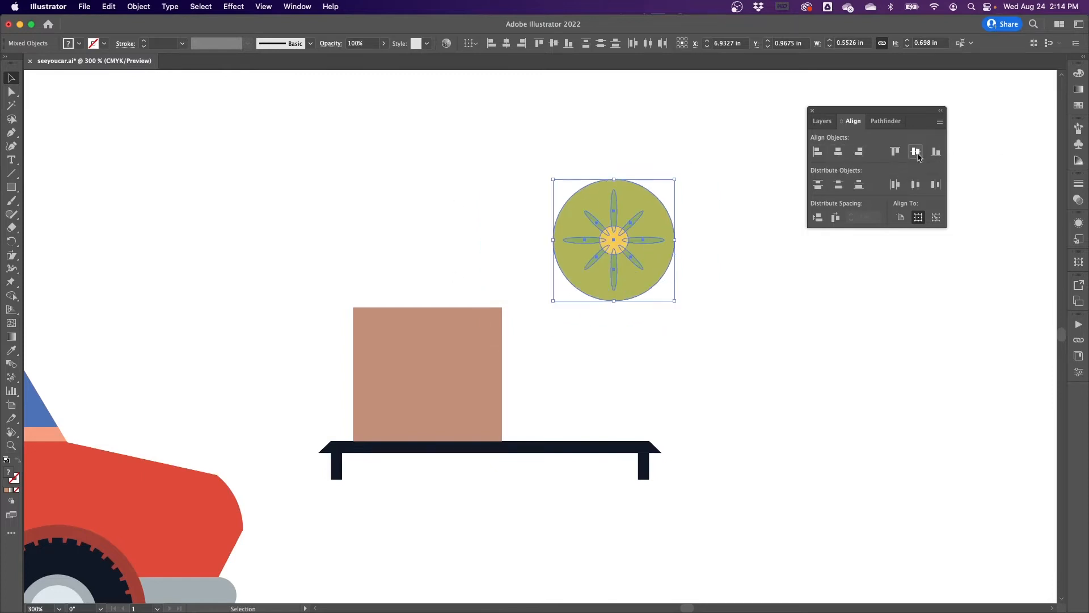
{"action": "left_click", "coordinate": [710, 380]}
Move the assembled round cargo piece onto the rack so it touches the brown square's right side.
{"action": "left_click_drag", "start_coordinate": [711, 163], "coordinate": [573, 277]}
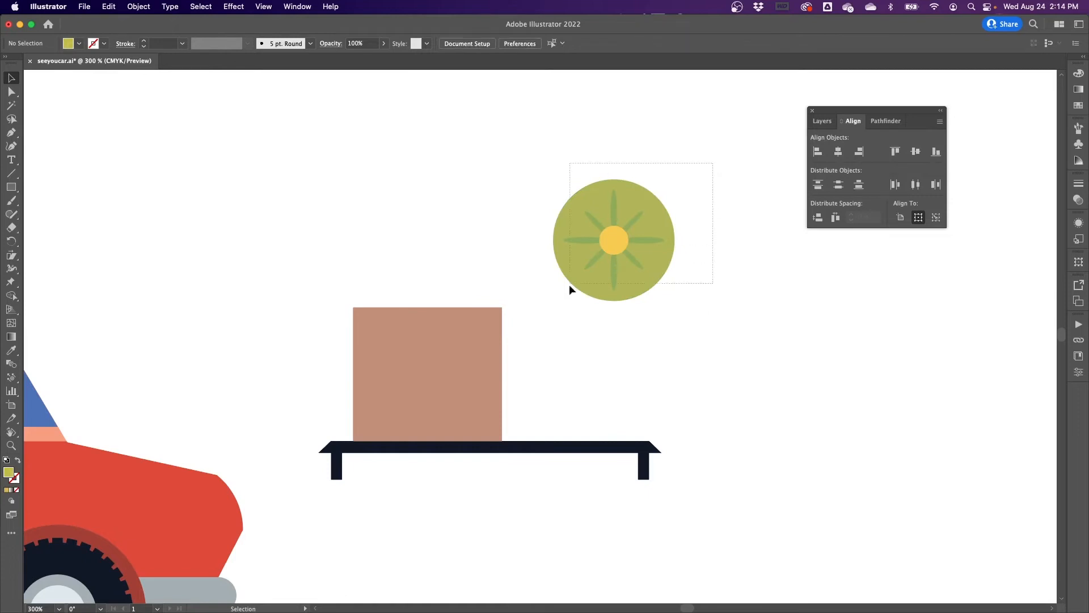
{"action": "key", "text": "a"}
{"action": "key", "text": "v"}
{"action": "left_click", "coordinate": [729, 275]}
{"action": "left_click_drag", "start_coordinate": [635, 240], "coordinate": [581, 378]}
{"action": "left_click", "coordinate": [698, 372]}
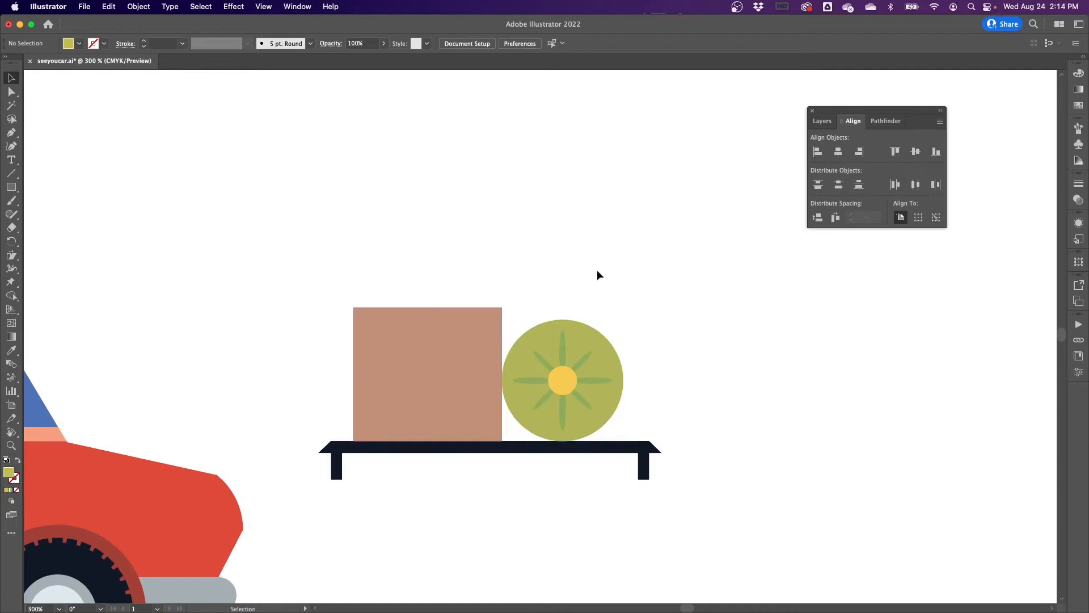
Draw a diagonal line about 0.54 in wide and 0.51 in high from the brown square's left edge to its bottom edge.
{"action": "left_click", "coordinate": [12, 174]}
{"action": "left_click", "coordinate": [12, 174]}
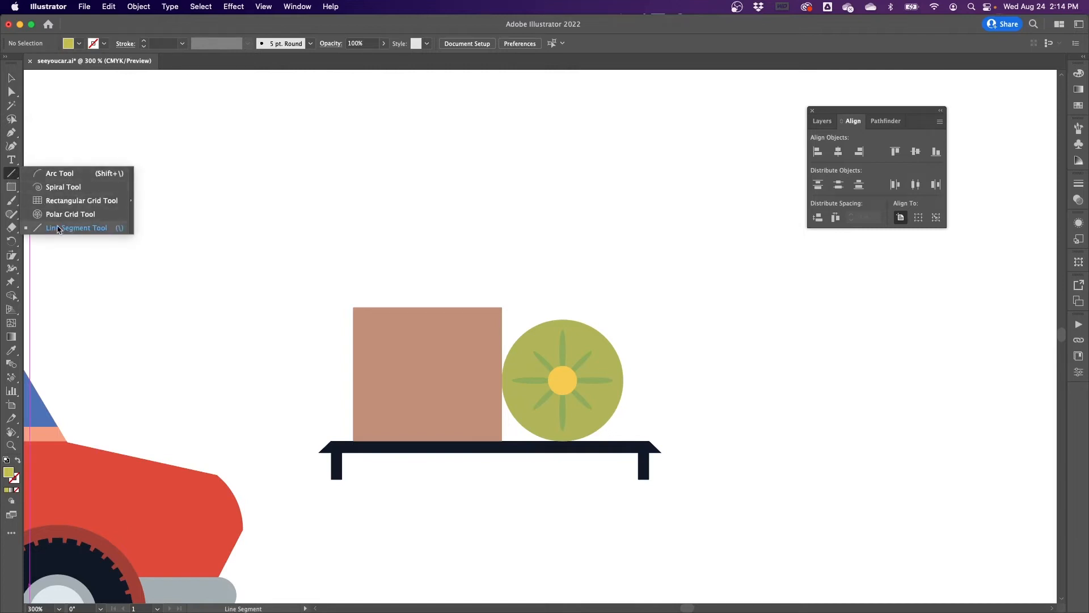
{"action": "left_click", "coordinate": [12, 175]}
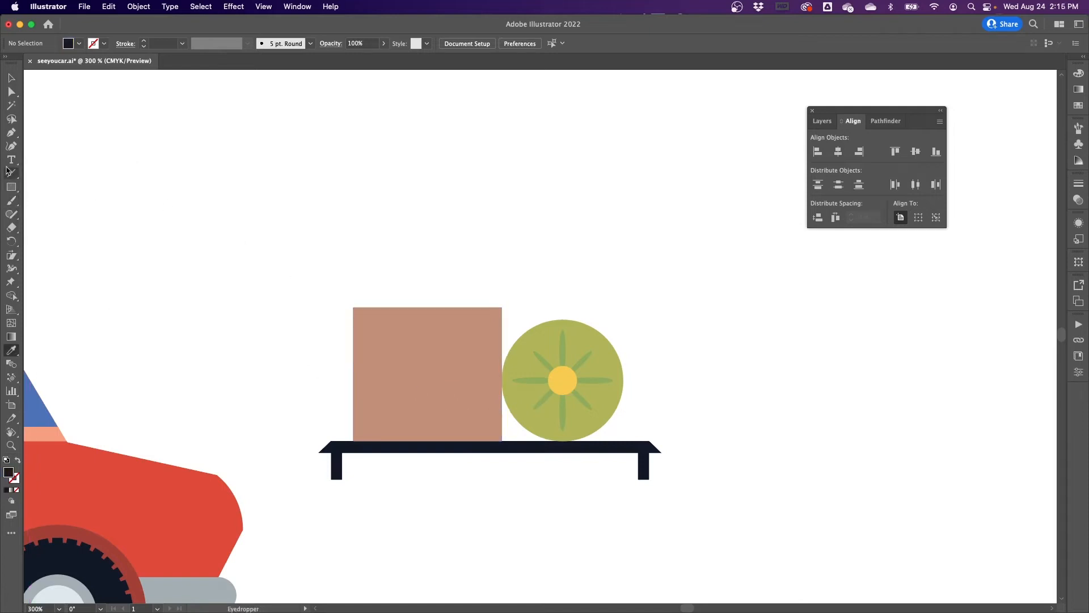
{"action": "left_click", "coordinate": [11, 174]}
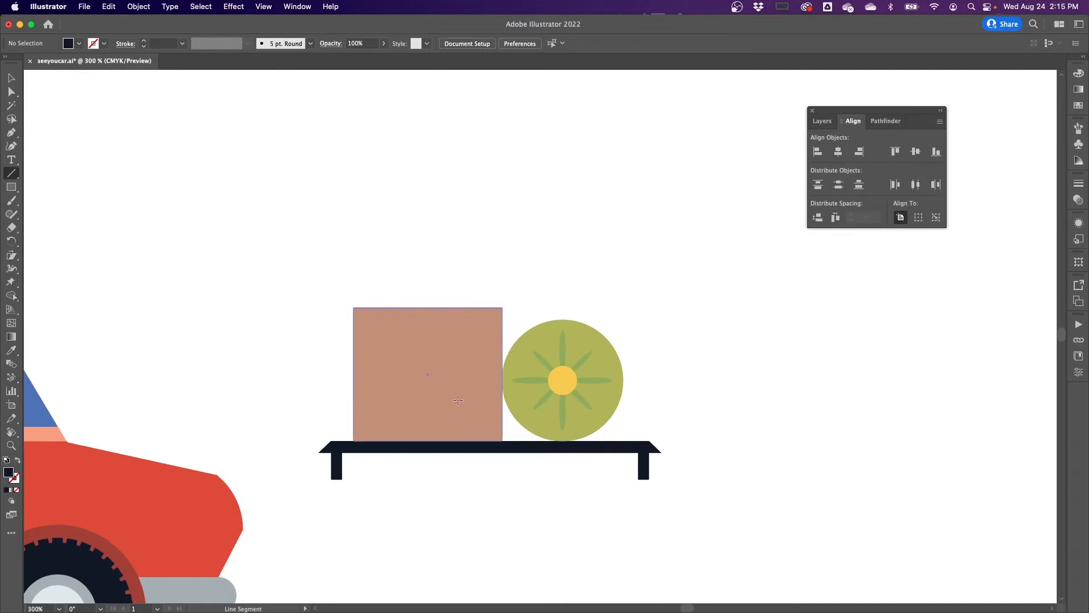
{"action": "left_click_drag", "start_coordinate": [580, 363], "coordinate": [379, 361]}
{"action": "left_click_drag", "start_coordinate": [353, 329], "coordinate": [471, 440]}
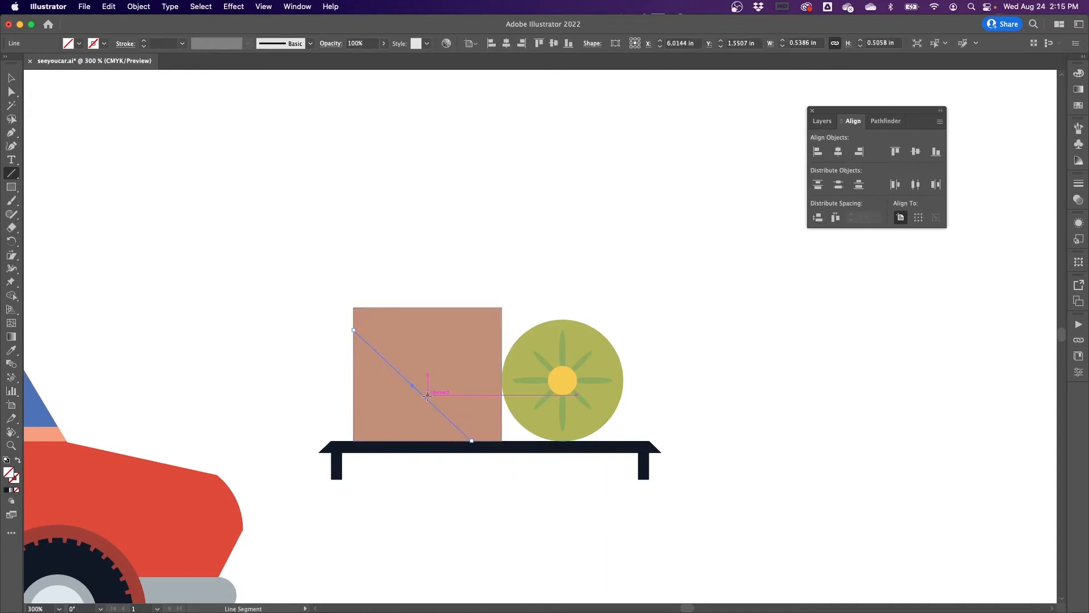
Sample the rack's dark colour for the diagonal line and swap fill and stroke so it becomes the stroke.
{"action": "key", "text": "i"}
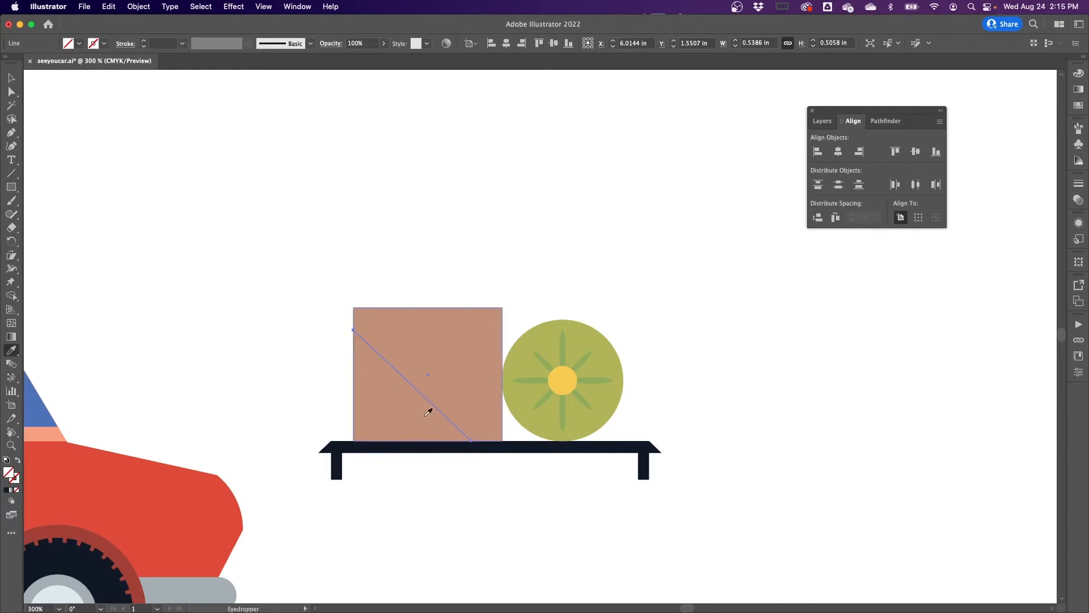
{"action": "left_click", "coordinate": [516, 445]}
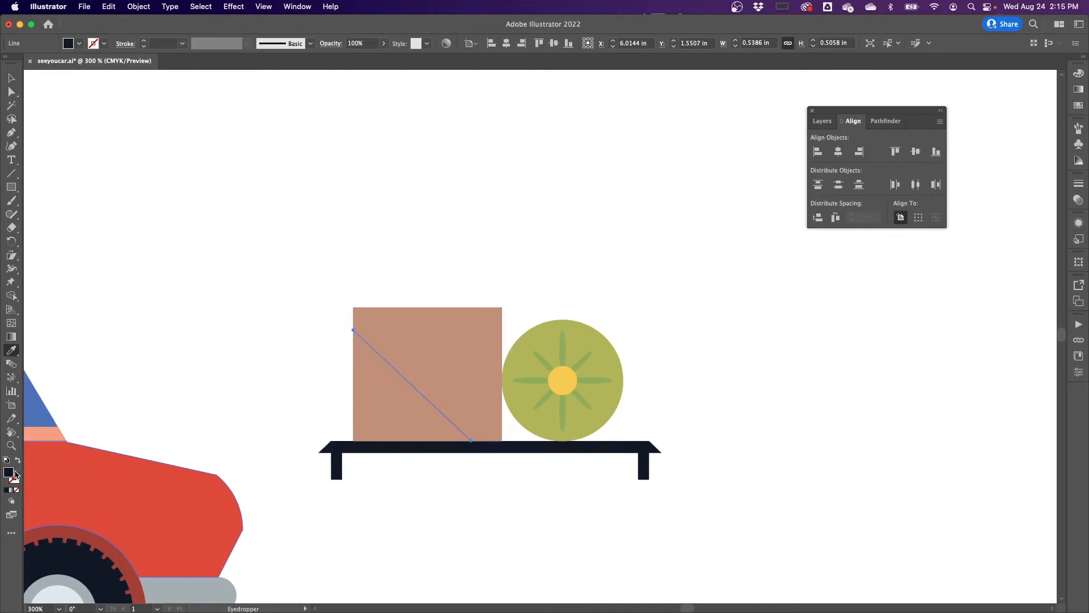
{"action": "left_click", "coordinate": [17, 461]}
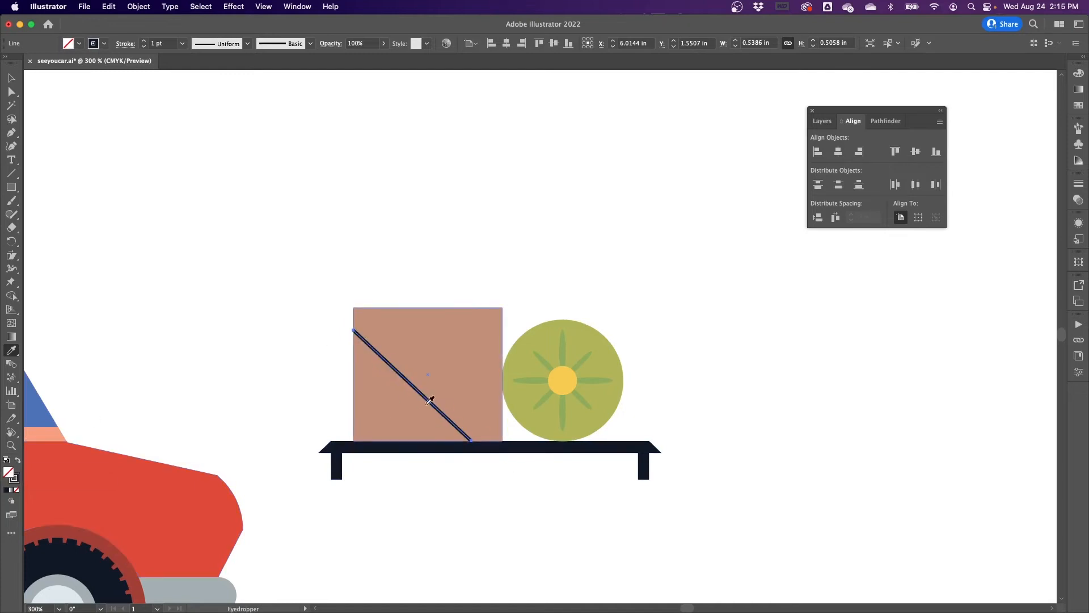
{"action": "key", "text": "v"}
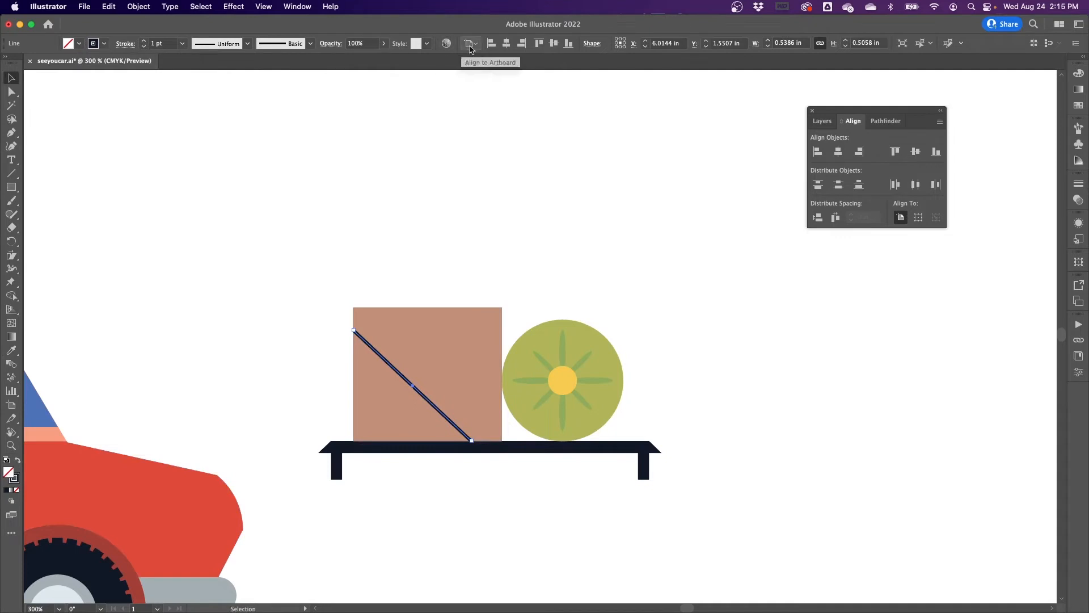
Give the diagonal line on the brown square a round stroke cap.
{"action": "left_click", "coordinate": [297, 6]}
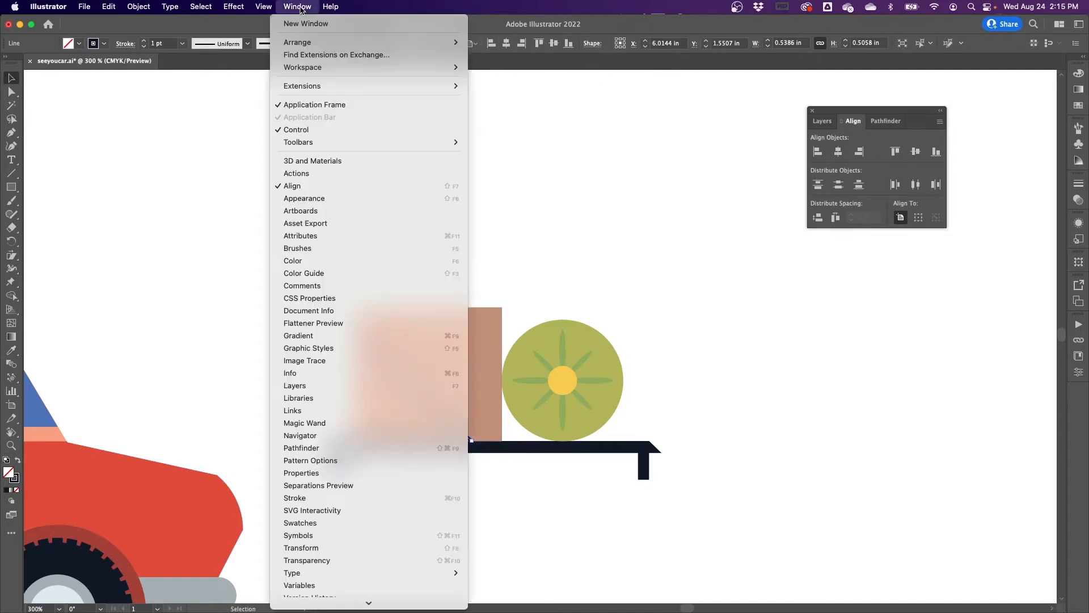
{"action": "mouse_move", "coordinate": [385, 67]}
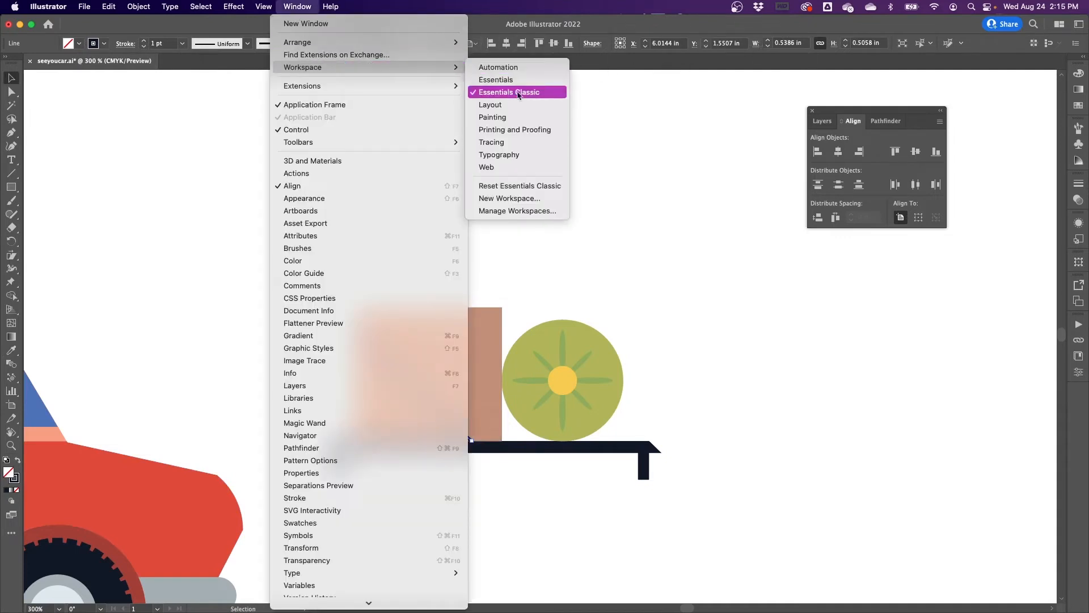
{"action": "left_click", "coordinate": [123, 48]}
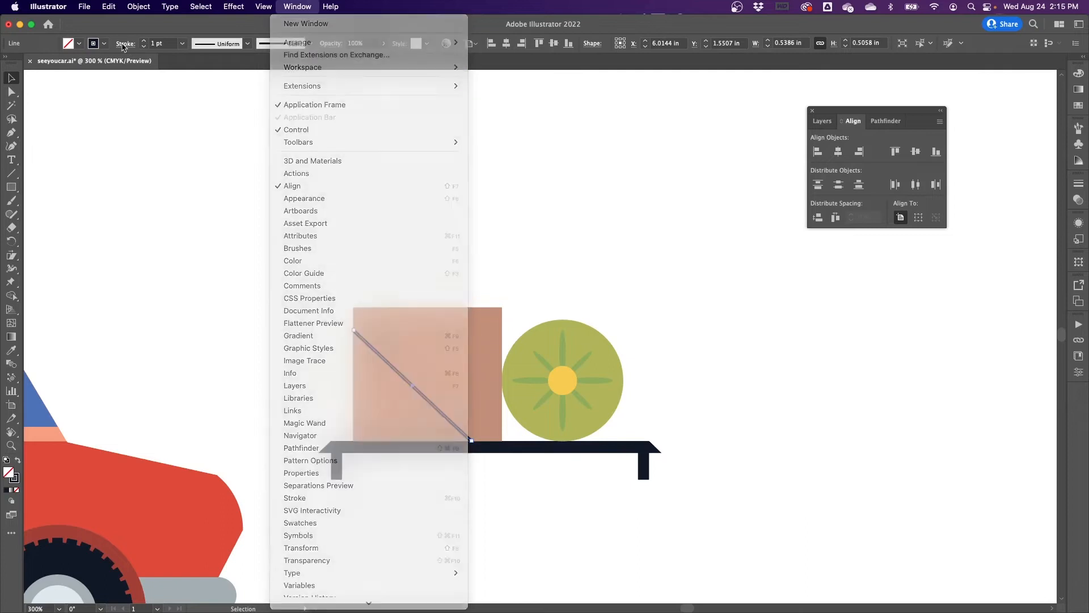
{"action": "left_click", "coordinate": [126, 44]}
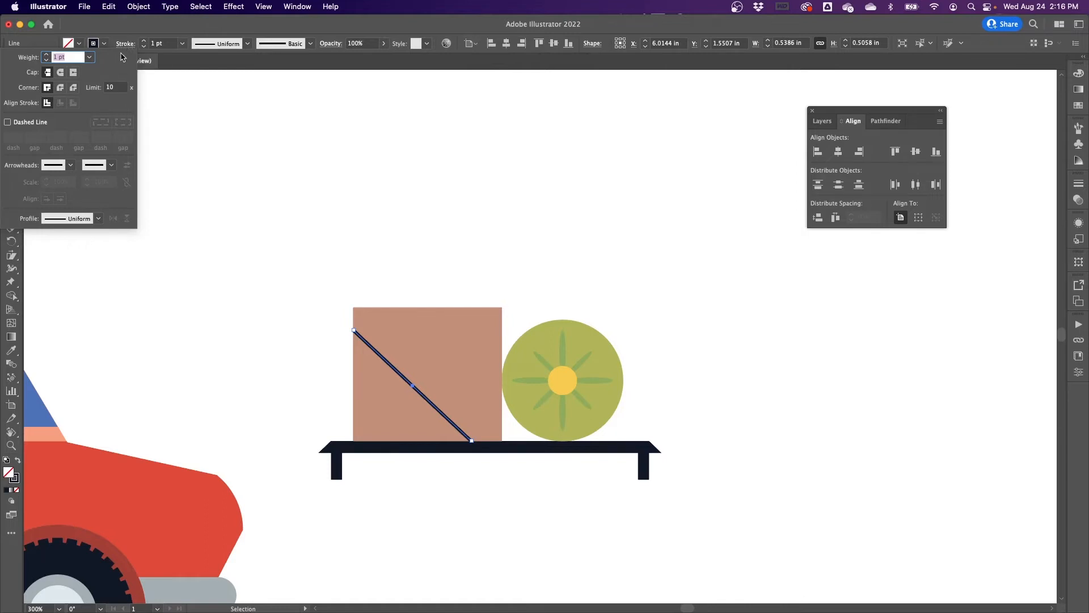
{"action": "left_click", "coordinate": [60, 74]}
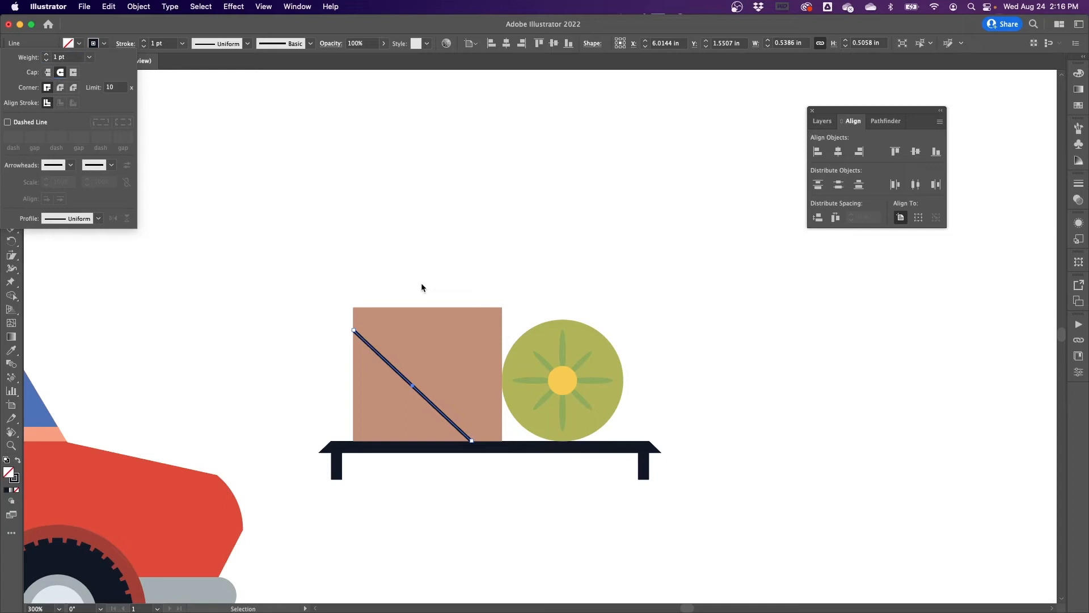
{"action": "left_click", "coordinate": [406, 257]}
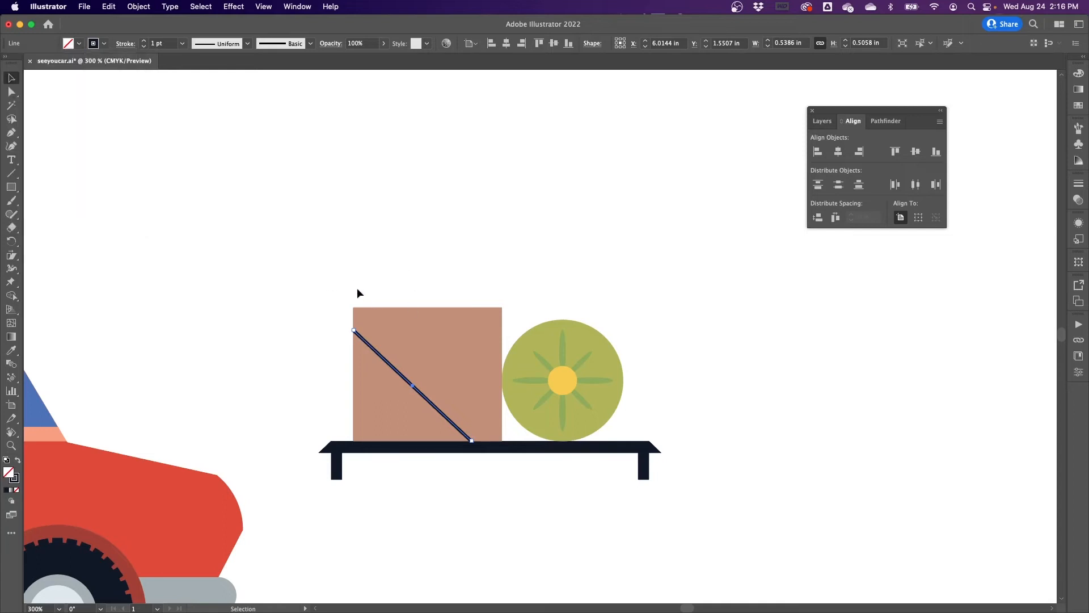
Draw three more tie-down lines: rack's left end to box top, box top to rack's right end, and circle's upper-right edge to the rack.
{"action": "key", "text": "backslash"}
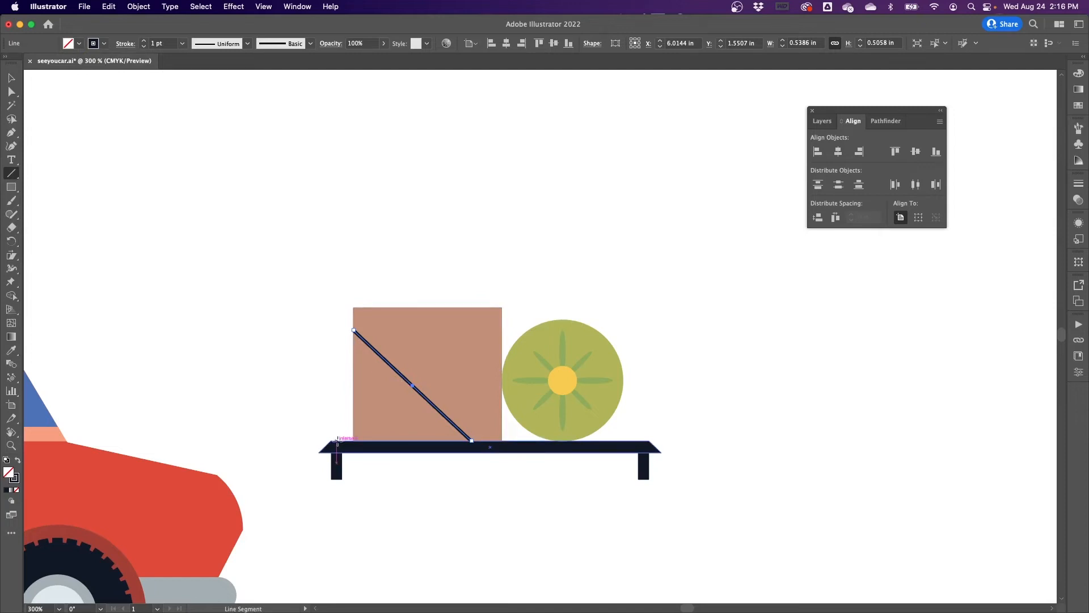
{"action": "left_click_drag", "start_coordinate": [336, 442], "coordinate": [407, 305]}
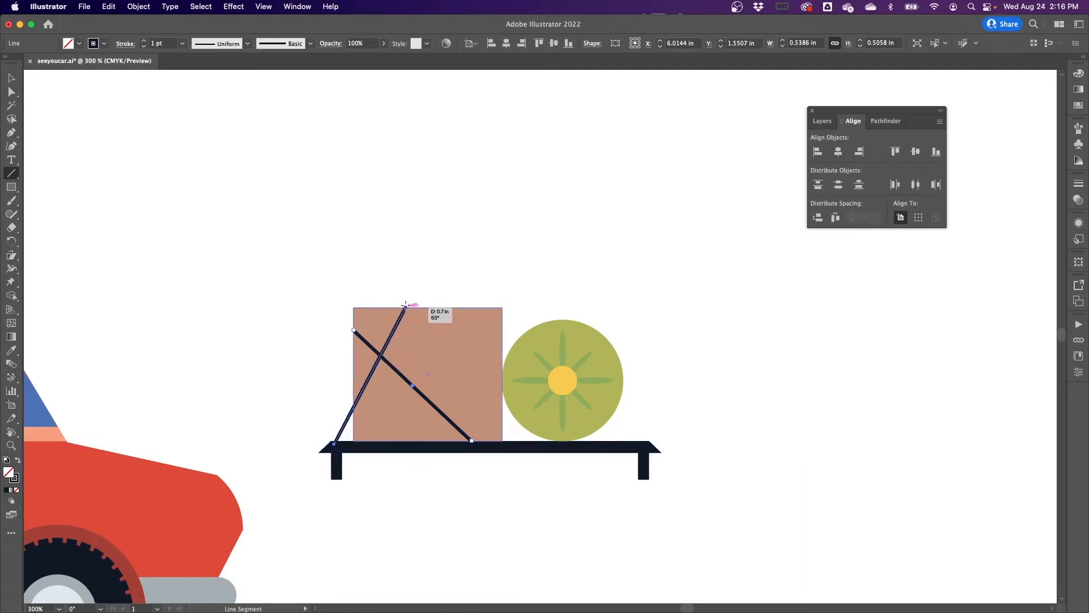
{"action": "left_click_drag", "start_coordinate": [405, 306], "coordinate": [405, 307]}
{"action": "left_click_drag", "start_coordinate": [460, 306], "coordinate": [644, 443]}
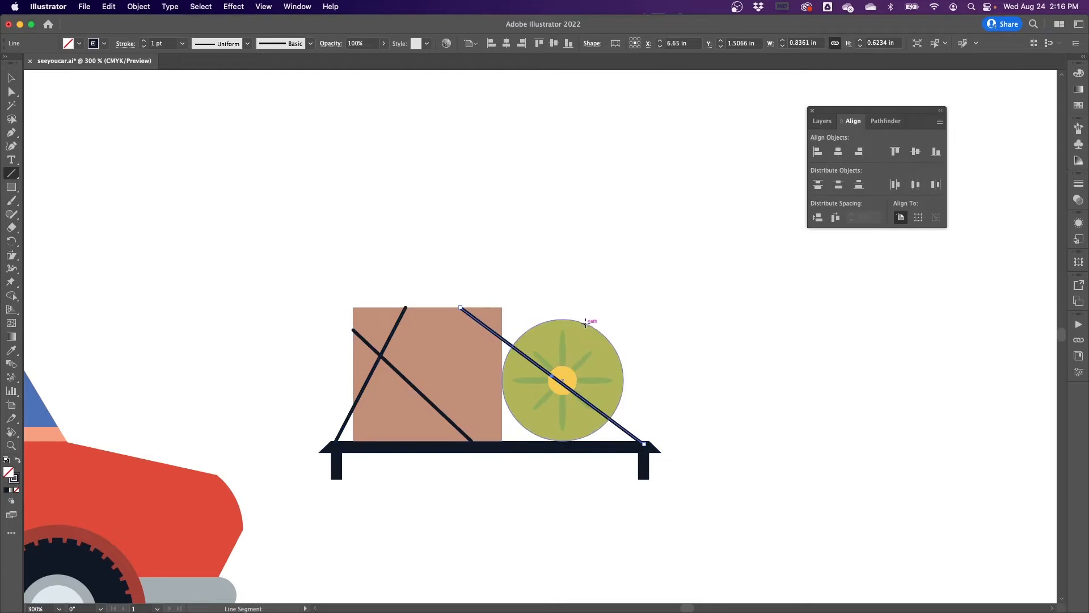
{"action": "mouse_move", "coordinate": [591, 326]}
{"action": "left_mouse_down"}
{"action": "mouse_move", "coordinate": [567, 368]}
{"action": "mouse_move", "coordinate": [555, 450]}
{"action": "mouse_move", "coordinate": [539, 447]}
{"action": "left_mouse_up"}
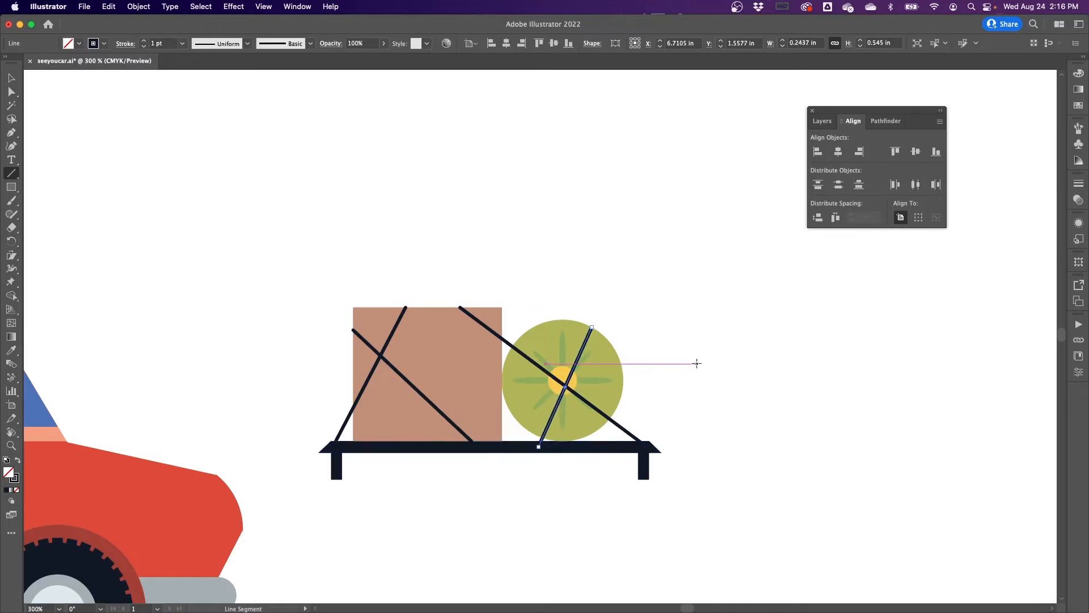
{"action": "key", "text": "v"}
{"action": "left_click", "coordinate": [703, 343]}
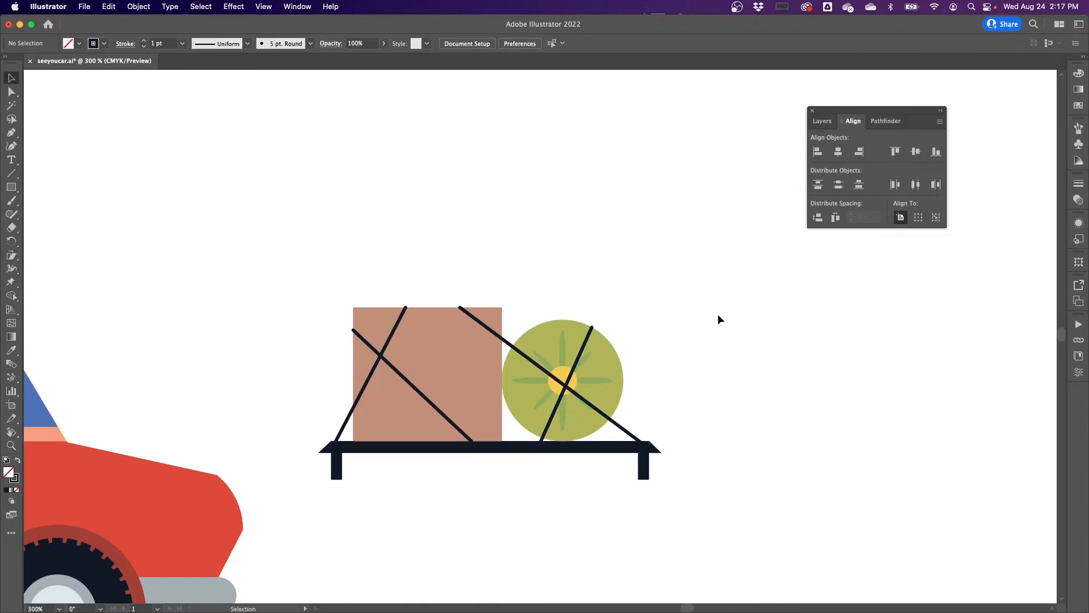
Group the rack, box, round cargo and tie-down lines into one object.
{"action": "left_click_drag", "start_coordinate": [741, 274], "coordinate": [338, 491]}
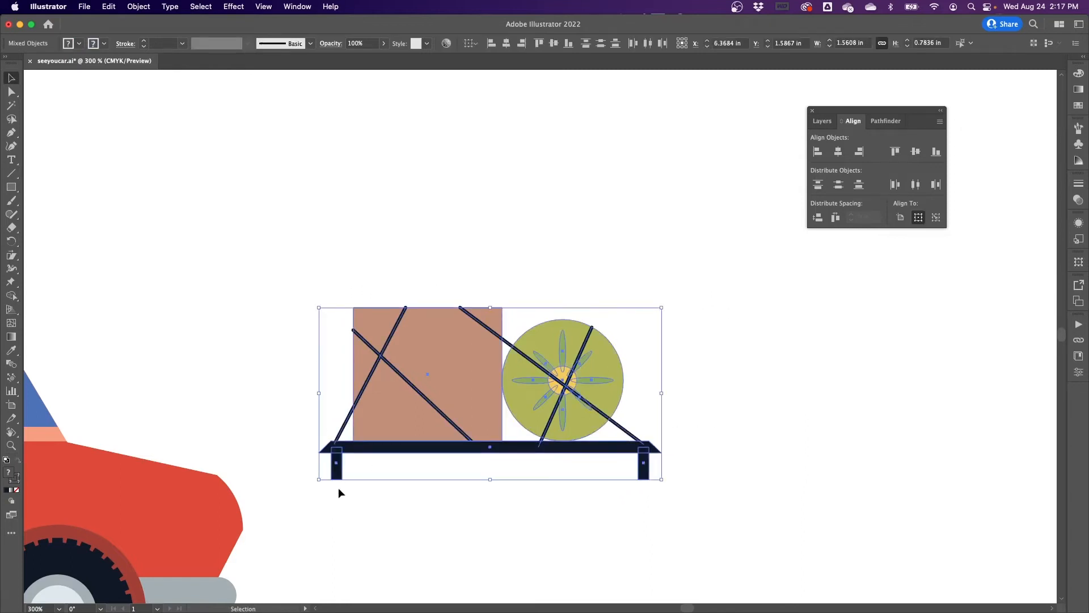
{"action": "key", "text": "a"}
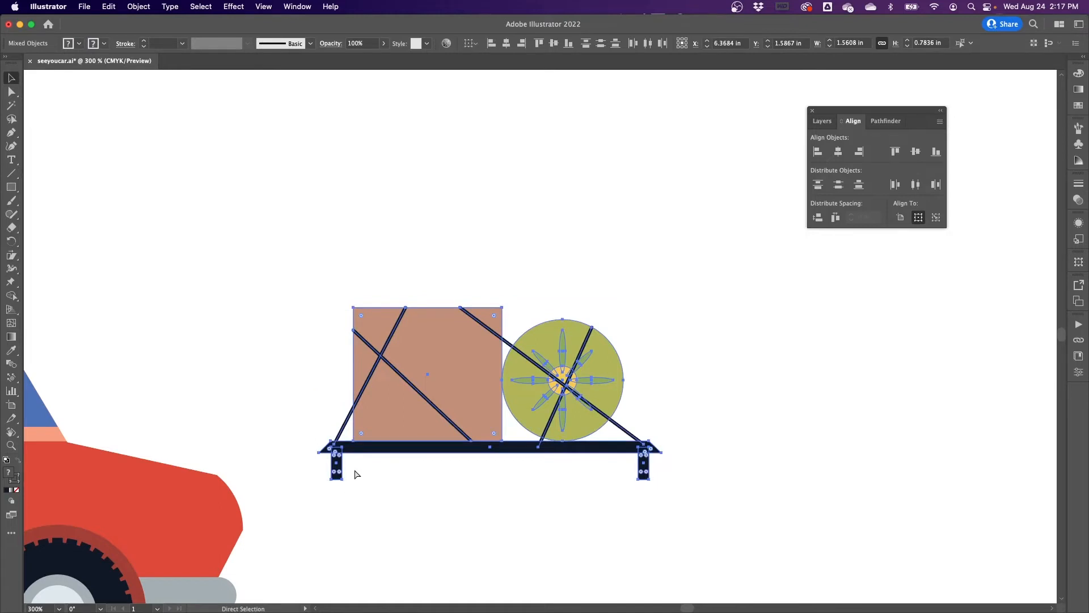
{"action": "key", "text": "v"}
{"action": "key", "text": "ctrl+g"}
Move the grouped rack and cargo onto the car's roof so the rack legs overlap the roof edge.
{"action": "left_click_drag", "start_coordinate": [379, 377], "coordinate": [691, 372]}
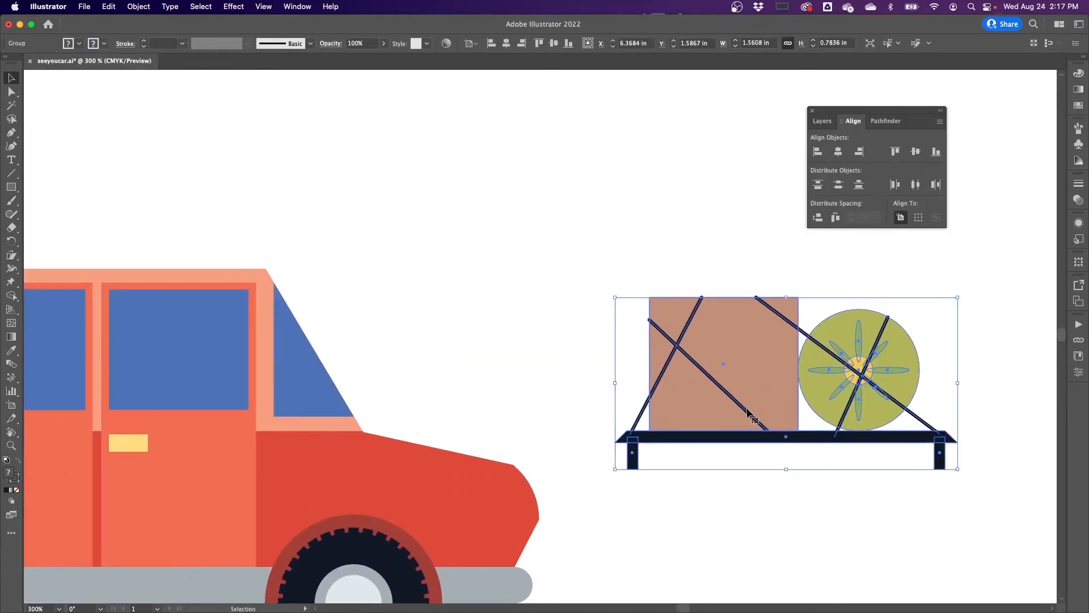
{"action": "left_click_drag", "start_coordinate": [747, 409], "coordinate": [320, 230]}
{"action": "left_click_drag", "start_coordinate": [329, 311], "coordinate": [764, 377]}
{"action": "left_click_drag", "start_coordinate": [761, 315], "coordinate": [389, 305]}
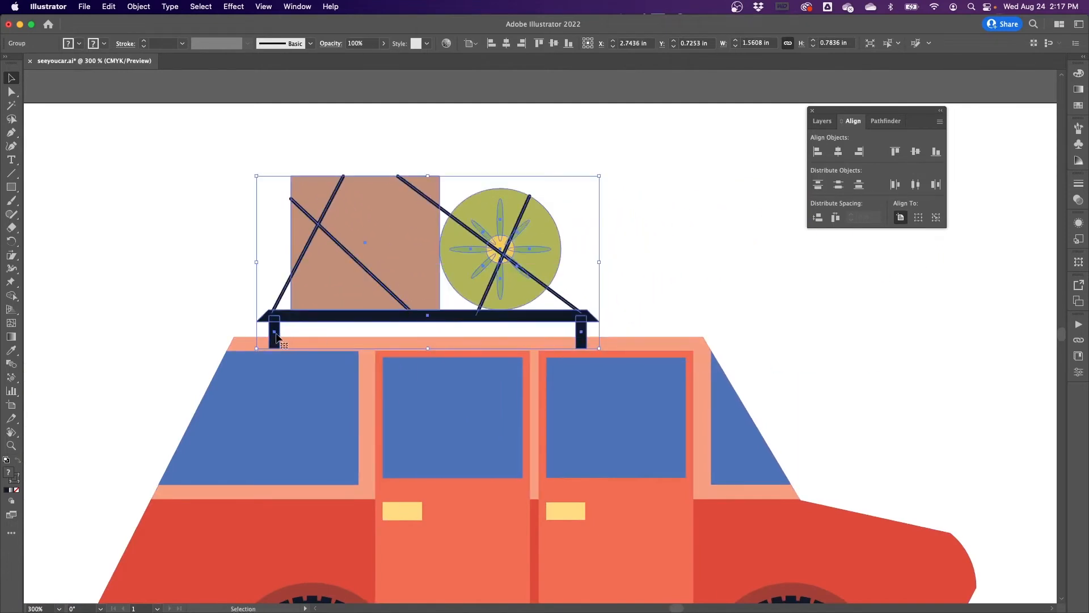
Send the rack group to the back and lower it slightly so its legs tuck behind the roof.
{"action": "right_click", "coordinate": [392, 272]}
{"action": "mouse_move", "coordinate": [437, 428]}
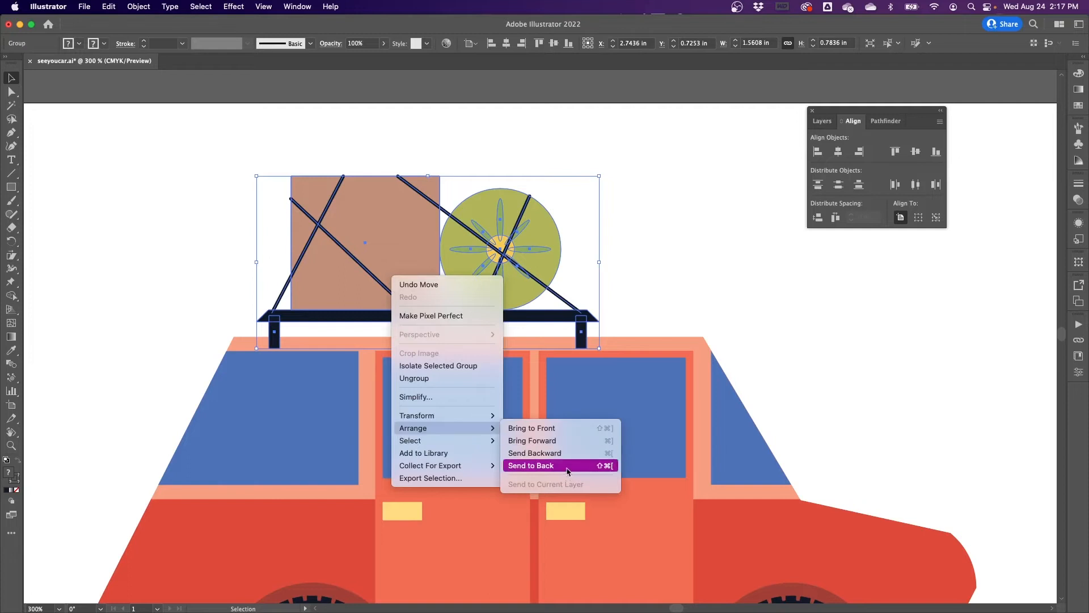
{"action": "left_click", "coordinate": [568, 470]}
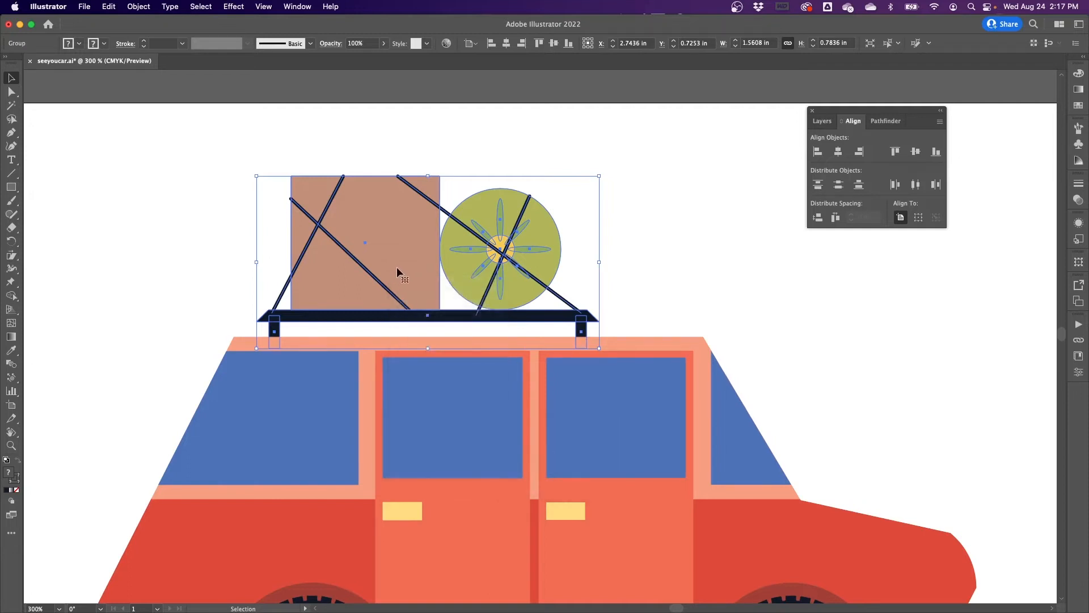
{"action": "left_click_drag", "start_coordinate": [413, 275], "coordinate": [415, 282]}
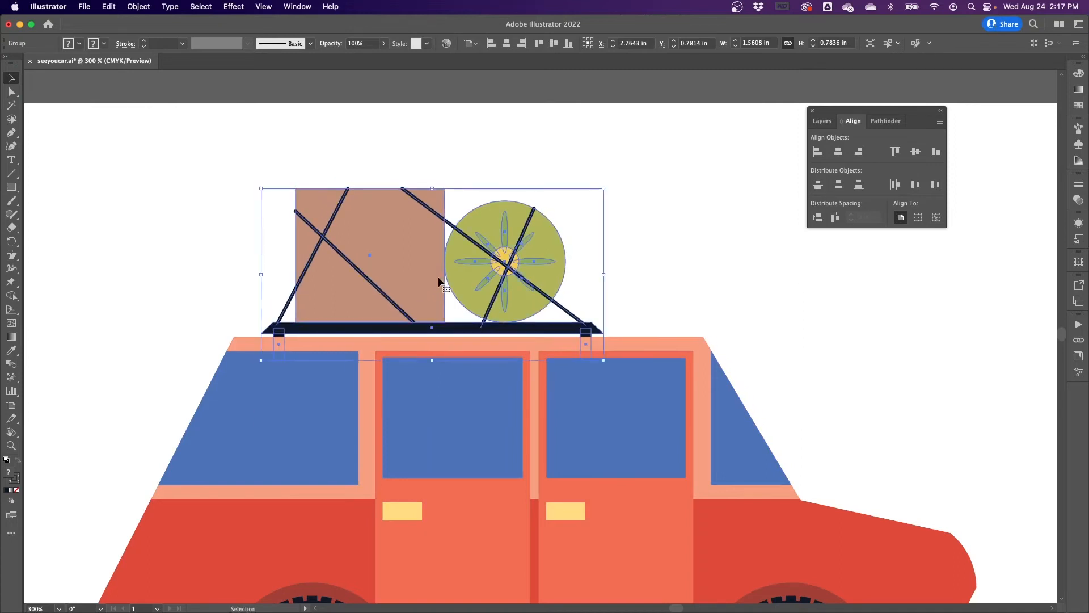
{"action": "key", "text": "Up"}
{"action": "key", "text": "Up"}
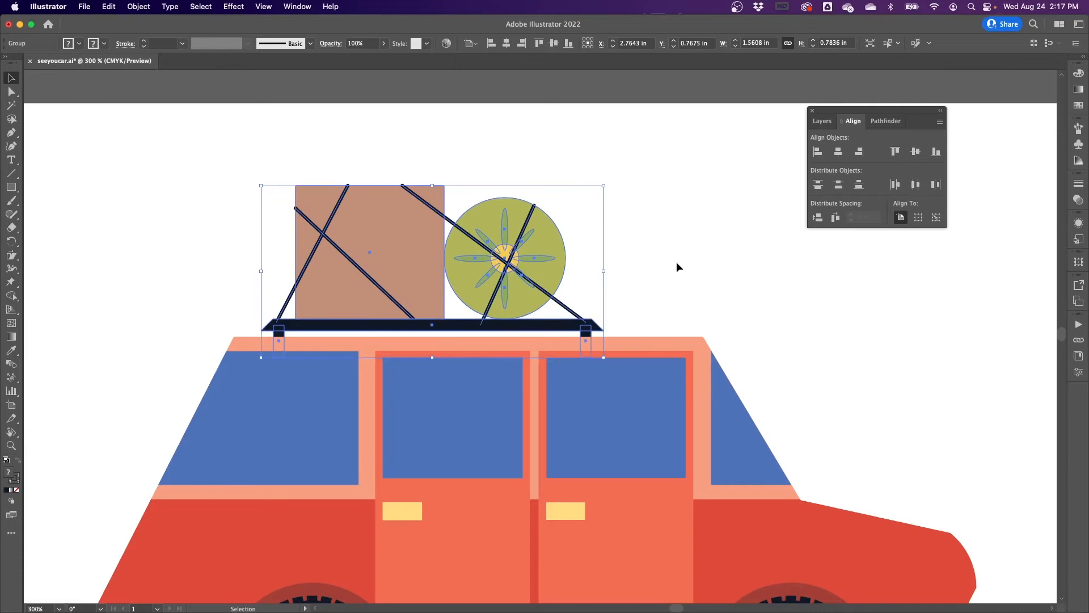
{"action": "left_click", "coordinate": [676, 261]}
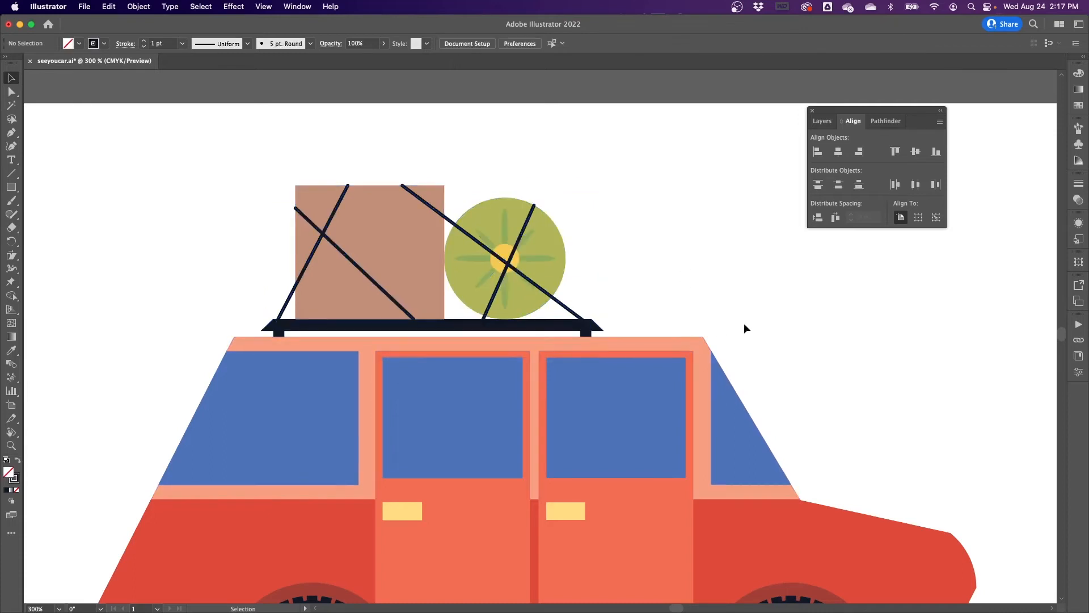
Group the entire car with its roof cargo and move it to the lower right of the artboard.
{"action": "key", "text": "super+minus"}
{"action": "key", "text": "super+minus"}
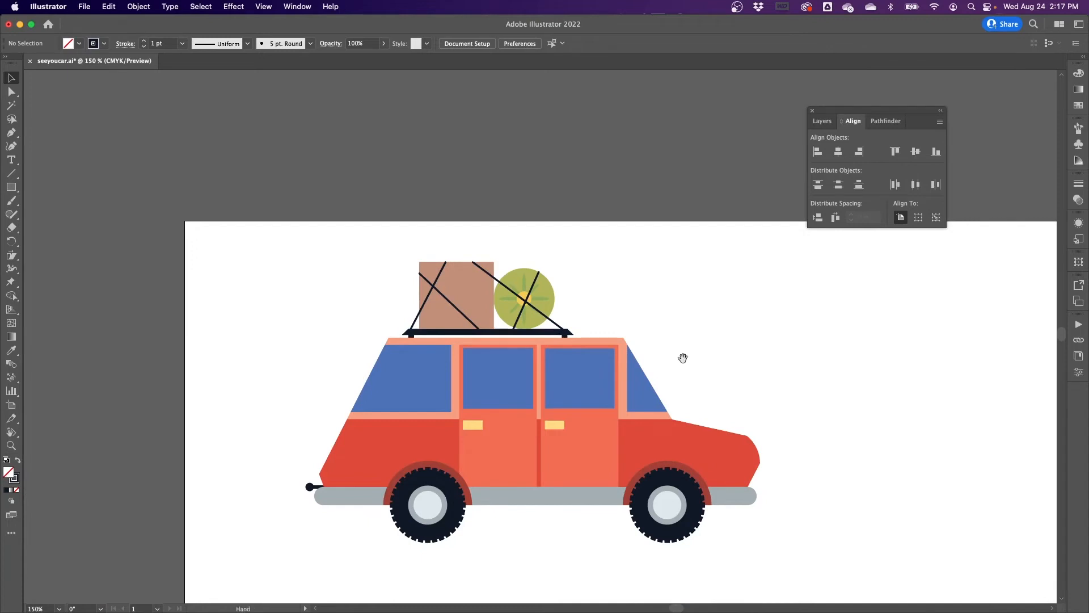
{"action": "scroll", "coordinate": [679, 355], "scroll_direction": "right", "scroll_amount": 7}
{"action": "scroll", "coordinate": [679, 355], "scroll_direction": "down", "scroll_amount": 4}
{"action": "key", "text": "super+minus"}
{"action": "key", "text": "super+minus"}
{"action": "key", "text": "super+plus"}
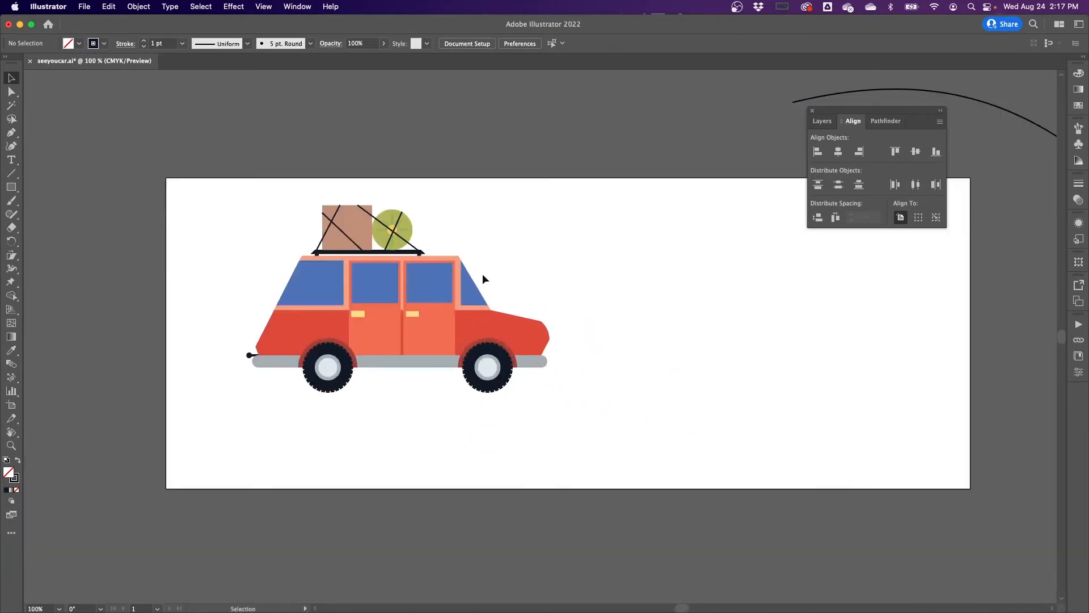
{"action": "left_click_drag", "start_coordinate": [187, 188], "coordinate": [652, 419]}
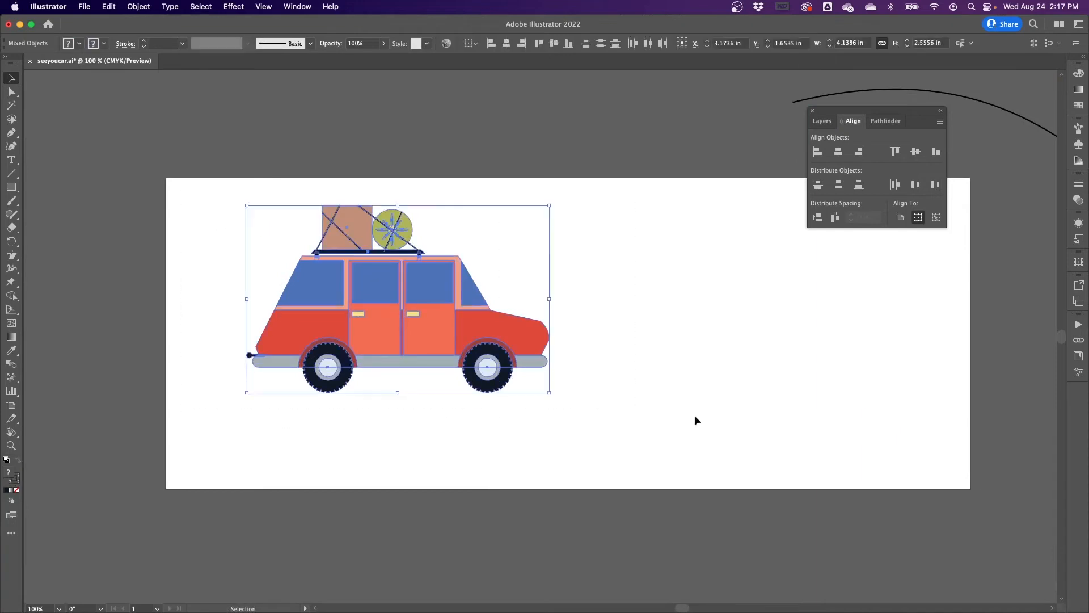
{"action": "key", "text": "a"}
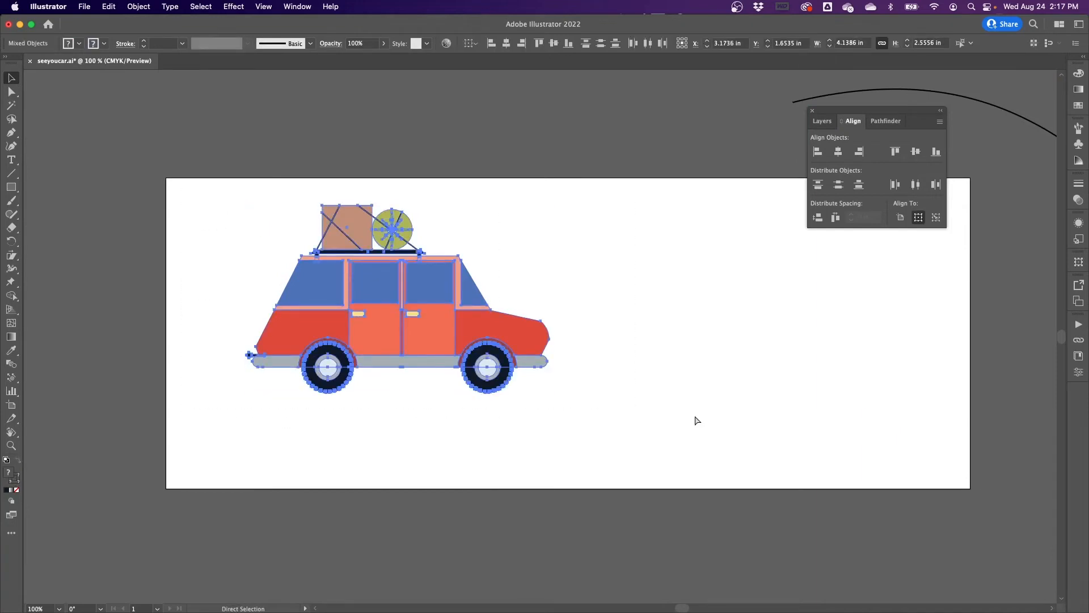
{"action": "key", "text": "super+g"}
{"action": "key", "text": "v"}
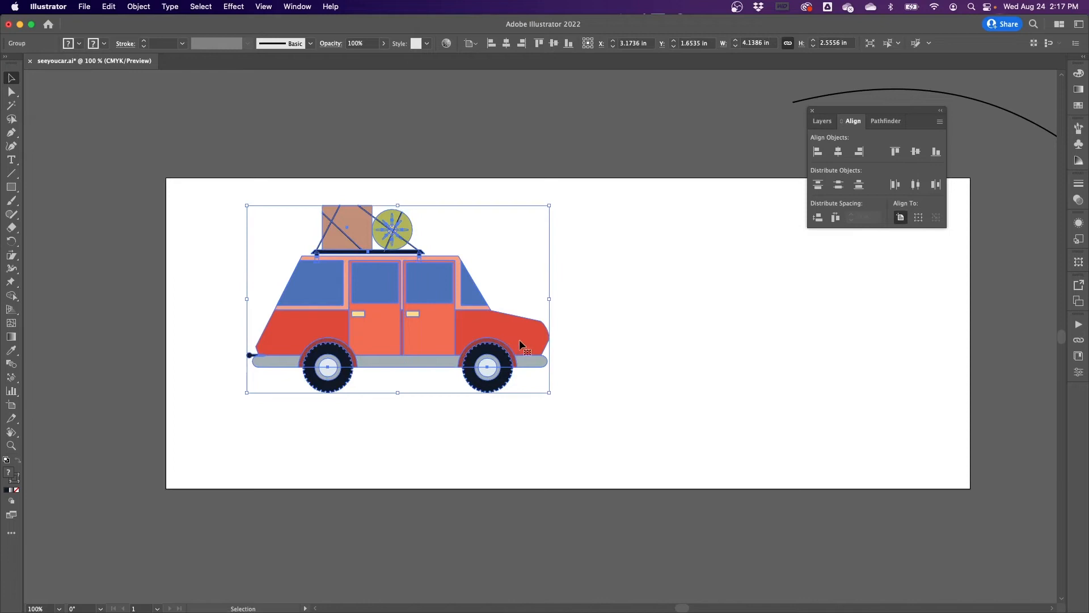
{"action": "left_click_drag", "start_coordinate": [396, 317], "coordinate": [780, 367]}
{"action": "left_click", "coordinate": [549, 339]}
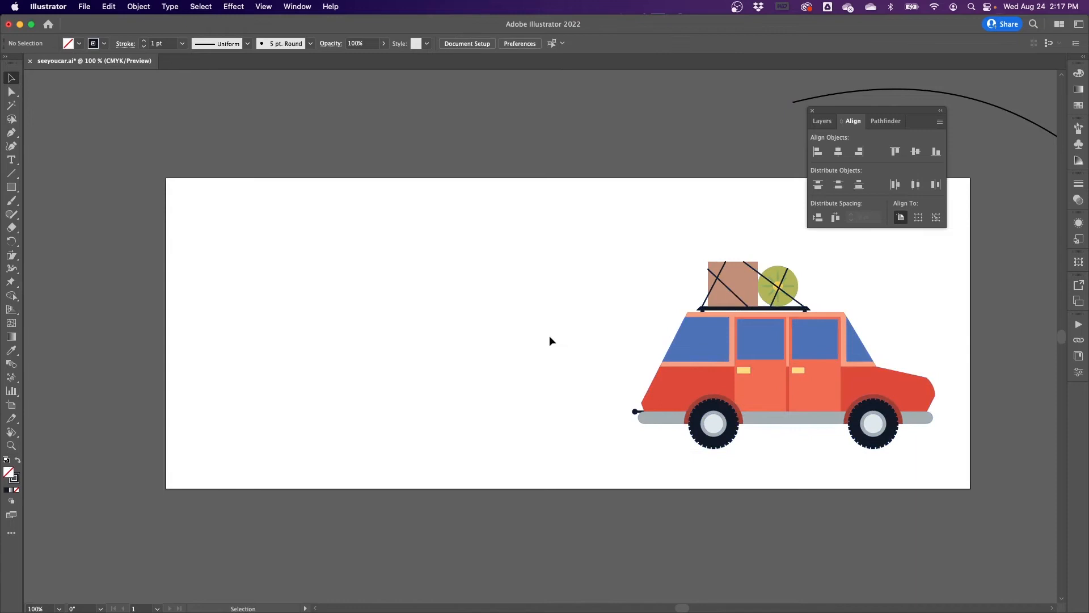
Bring the yellow line and teal rectangle from above the artboard down across its lower part.
{"action": "left_click_drag", "start_coordinate": [626, 345], "coordinate": [301, 474]}
{"action": "left_click_drag", "start_coordinate": [464, 383], "coordinate": [414, 481]}
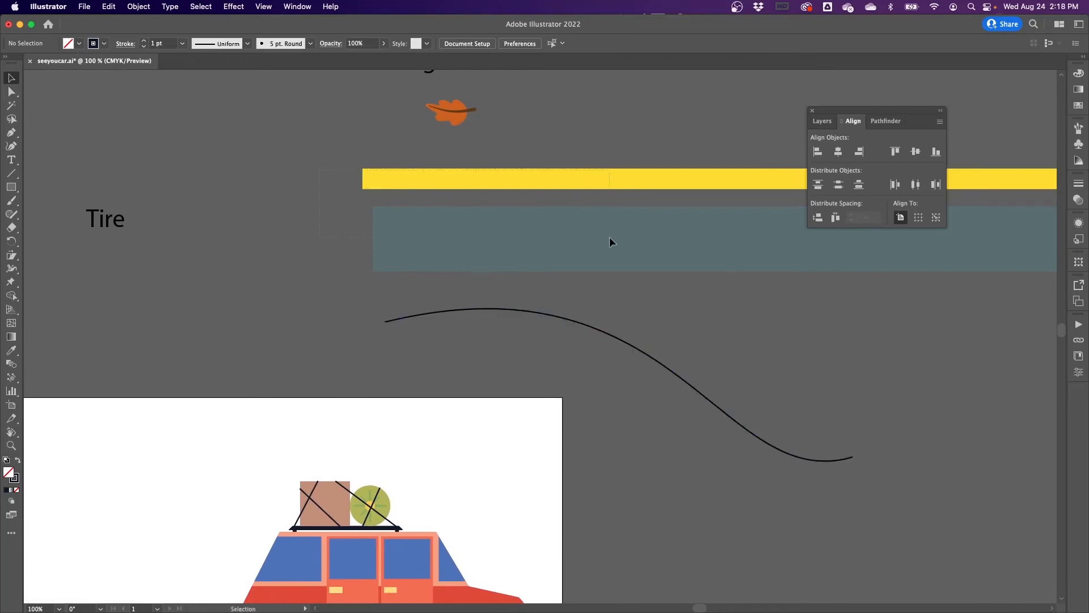
{"action": "left_click", "coordinate": [610, 239]}
{"action": "left_click_drag", "start_coordinate": [570, 226], "coordinate": [348, 474]}
{"action": "left_click_drag", "start_coordinate": [384, 491], "coordinate": [426, 355]}
{"action": "left_click", "coordinate": [431, 413]}
{"action": "left_click_drag", "start_coordinate": [407, 276], "coordinate": [429, 427]}
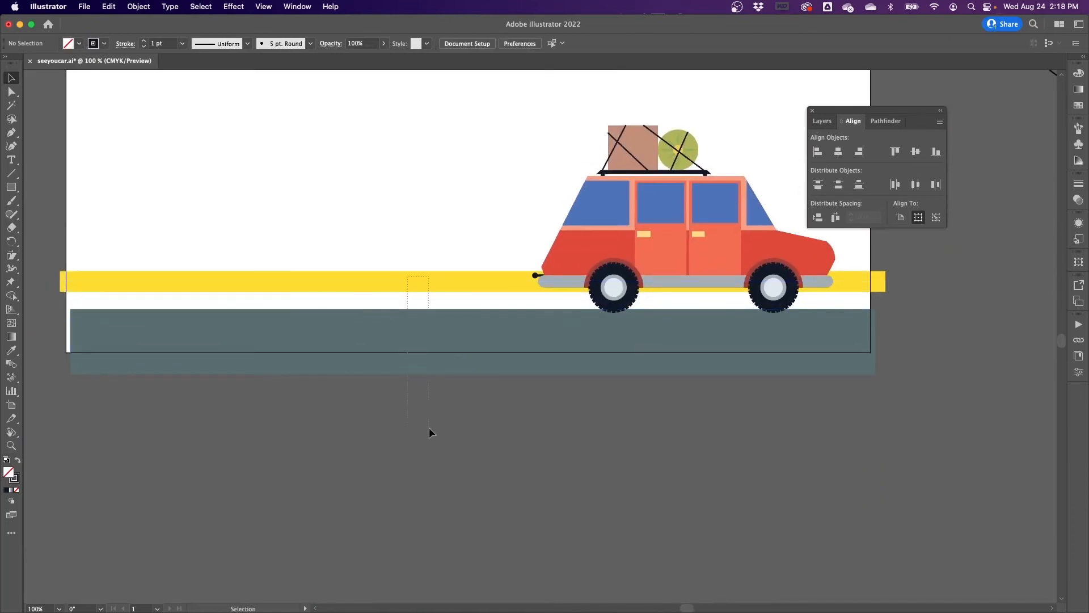
Set the yellow line aside below the artboard and snap the teal rectangle to the artboard's bottom and side edges.
{"action": "left_click_drag", "start_coordinate": [434, 282], "coordinate": [438, 491]}
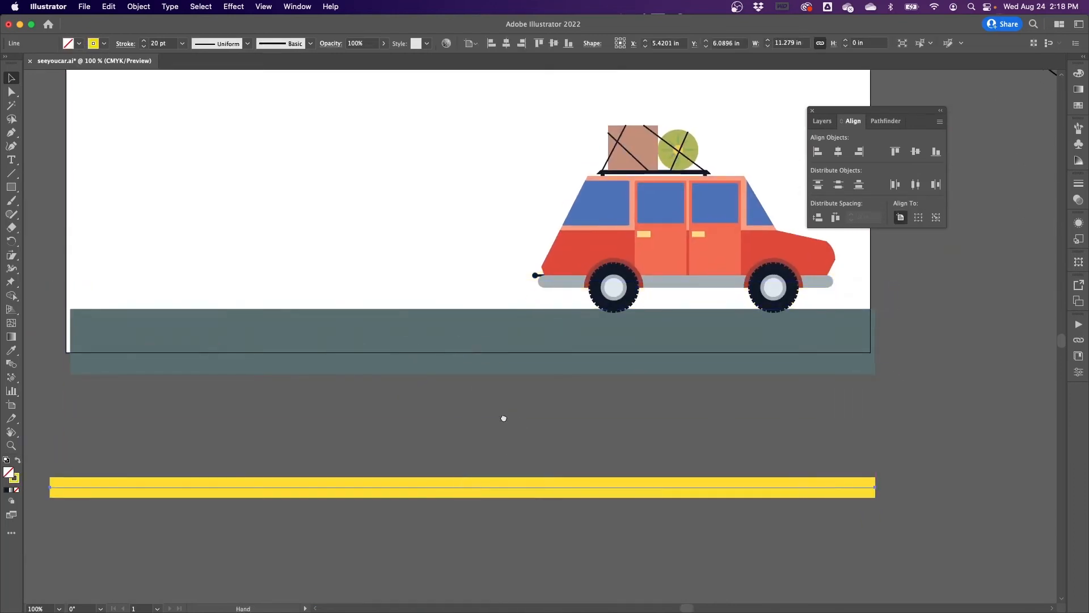
{"action": "left_click_drag", "start_coordinate": [503, 418], "coordinate": [488, 450]}
{"action": "left_click_drag", "start_coordinate": [386, 389], "coordinate": [362, 367]}
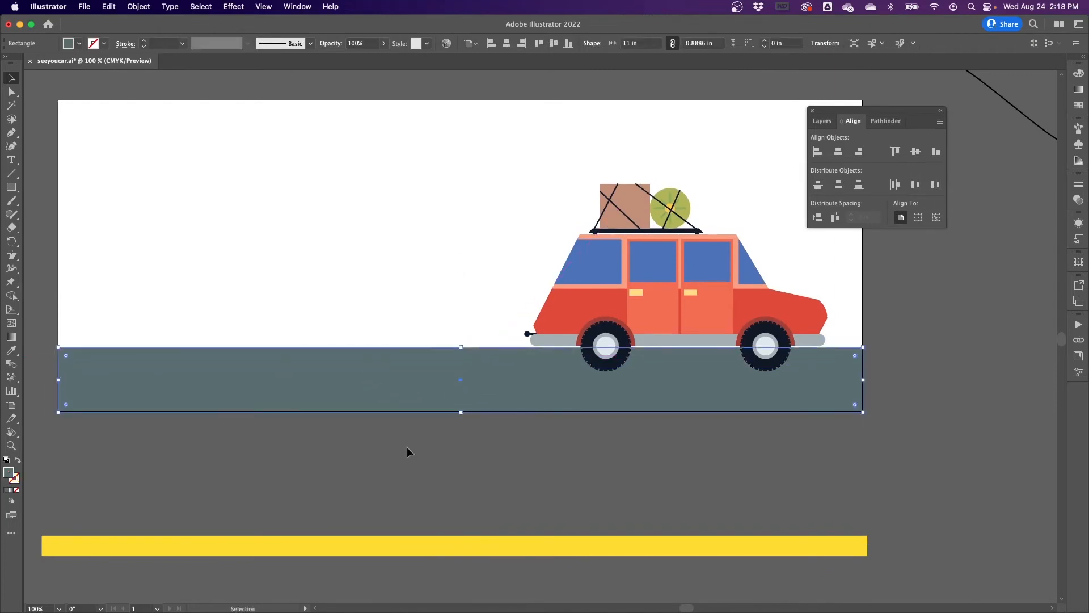
{"action": "left_click", "coordinate": [426, 477]}
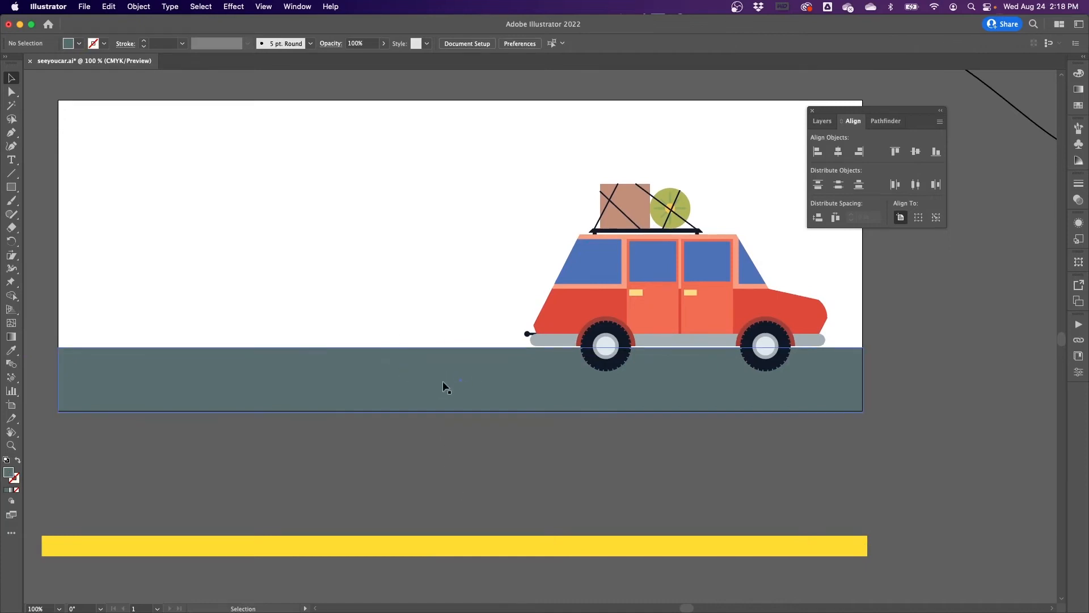
Raise the teal road rectangle's top edge to just above the car's bumper and shift the car slightly right.
{"action": "left_click", "coordinate": [464, 368]}
{"action": "left_click_drag", "start_coordinate": [462, 348], "coordinate": [467, 332]}
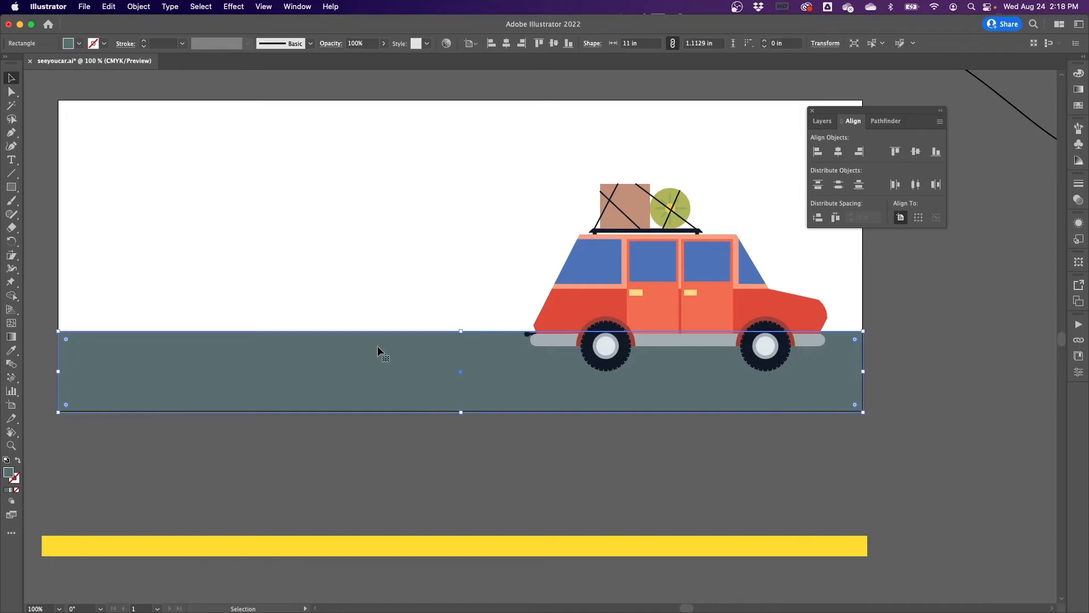
{"action": "left_click_drag", "start_coordinate": [464, 333], "coordinate": [379, 363]}
{"action": "left_click", "coordinate": [436, 457]}
{"action": "left_click_drag", "start_coordinate": [728, 308], "coordinate": [738, 308]}
{"action": "left_click", "coordinate": [570, 468]}
Move the yellow line onto the lower part of the teal road and make its stroke dashed.
{"action": "left_click_drag", "start_coordinate": [425, 544], "coordinate": [418, 492]}
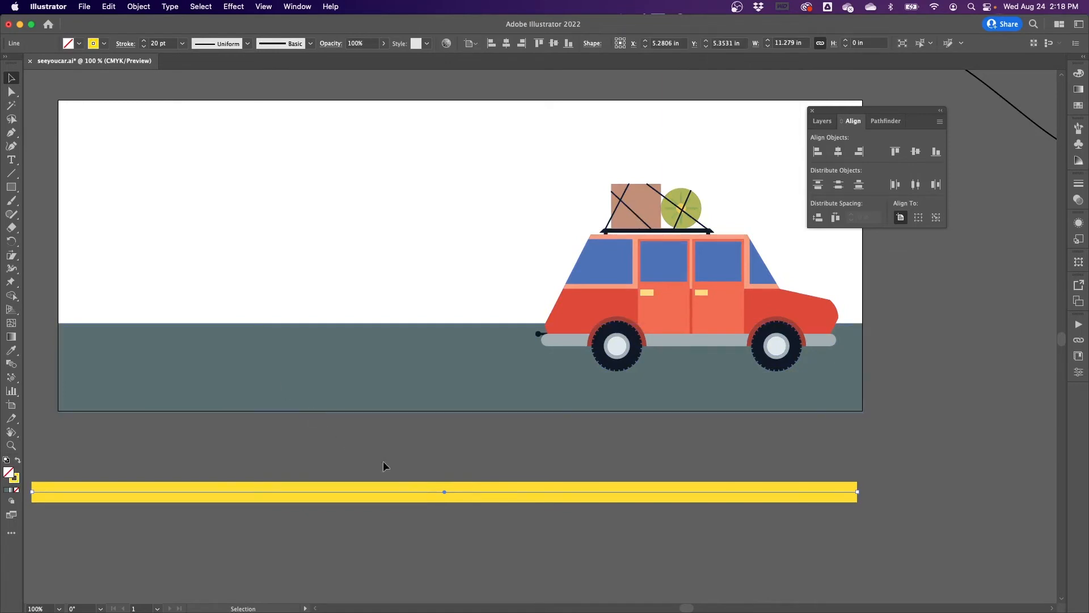
{"action": "left_click_drag", "start_coordinate": [374, 494], "coordinate": [392, 393]}
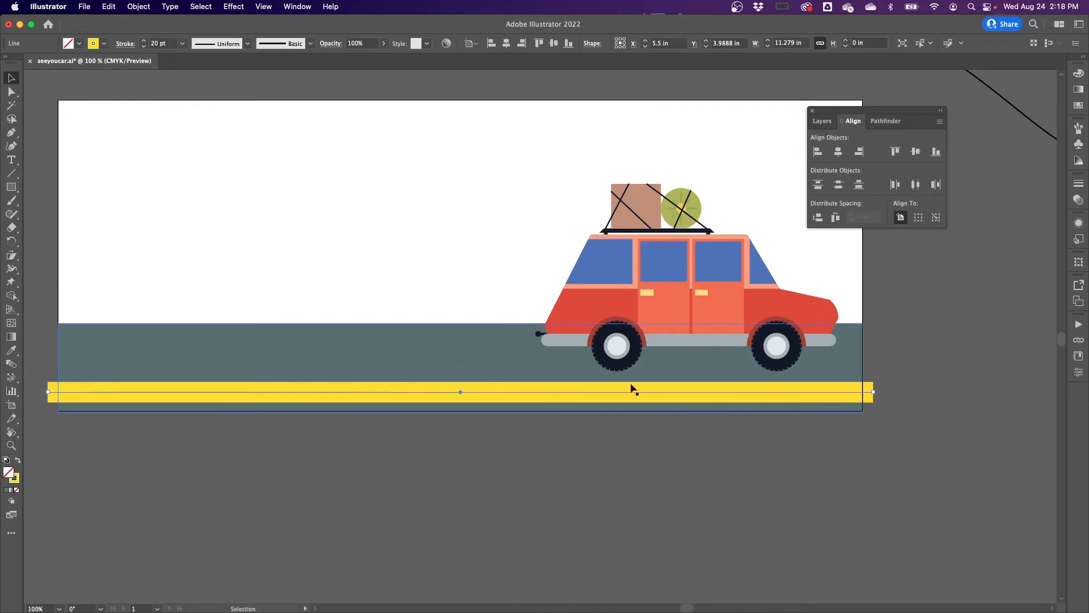
{"action": "left_click", "coordinate": [126, 46]}
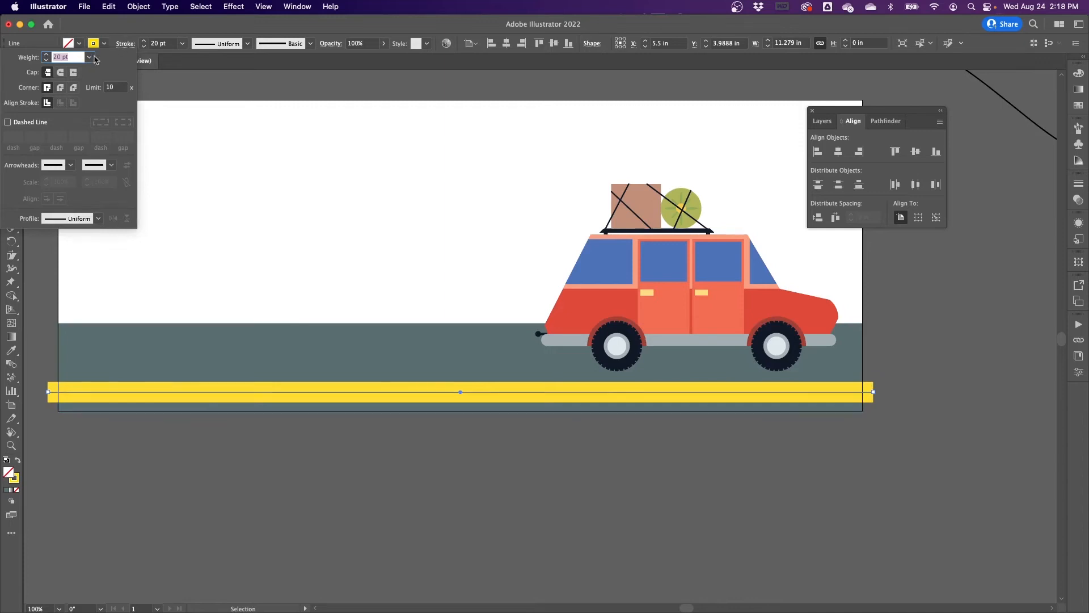
{"action": "left_click", "coordinate": [8, 122]}
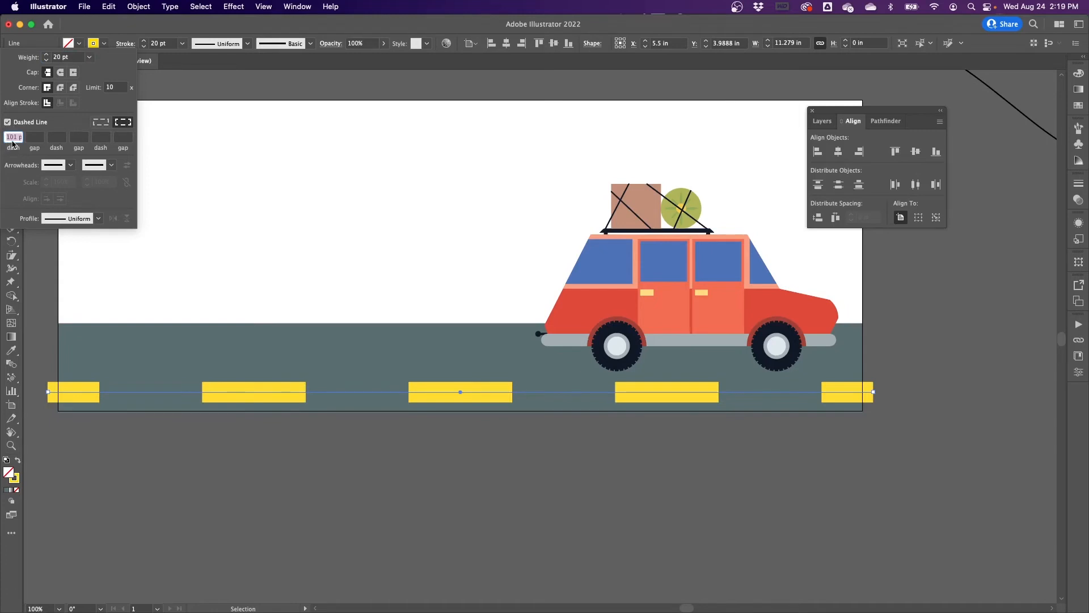
Try shorter dash lengths on the yellow line, going down to 64 pt and back up to 67 pt.
{"action": "left_click", "coordinate": [16, 137]}
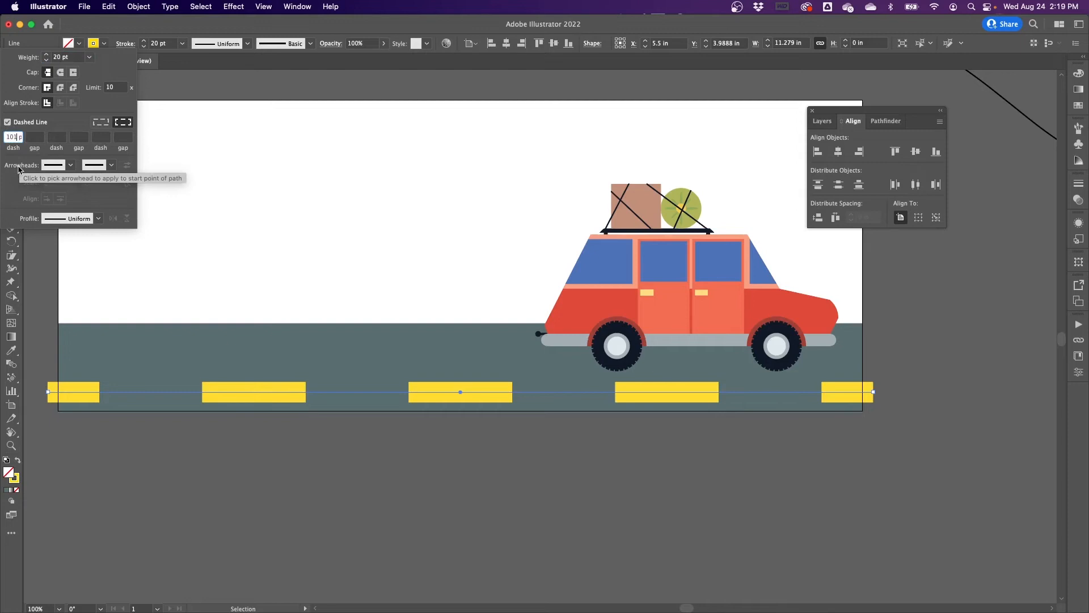
{"action": "key", "text": "Down"}
{"action": "key", "text": "Down"}
{"action": "key", "text": "Down"}
{"action": "key", "text": "Down"}
{"action": "key", "text": "Down"}
{"action": "key", "text": "Down"}
{"action": "key", "text": "Down"}
{"action": "key", "text": "Down"}
{"action": "key", "text": "Down"}
{"action": "key", "text": "Down"}
{"action": "key", "text": "Down"}
{"action": "key", "text": "Down"}
{"action": "key", "text": "Down"}
{"action": "key", "text": "Down"}
{"action": "key", "text": "Down"}
{"action": "key", "text": "Down"}
{"action": "key", "text": "Down"}
{"action": "key", "text": "Down"}
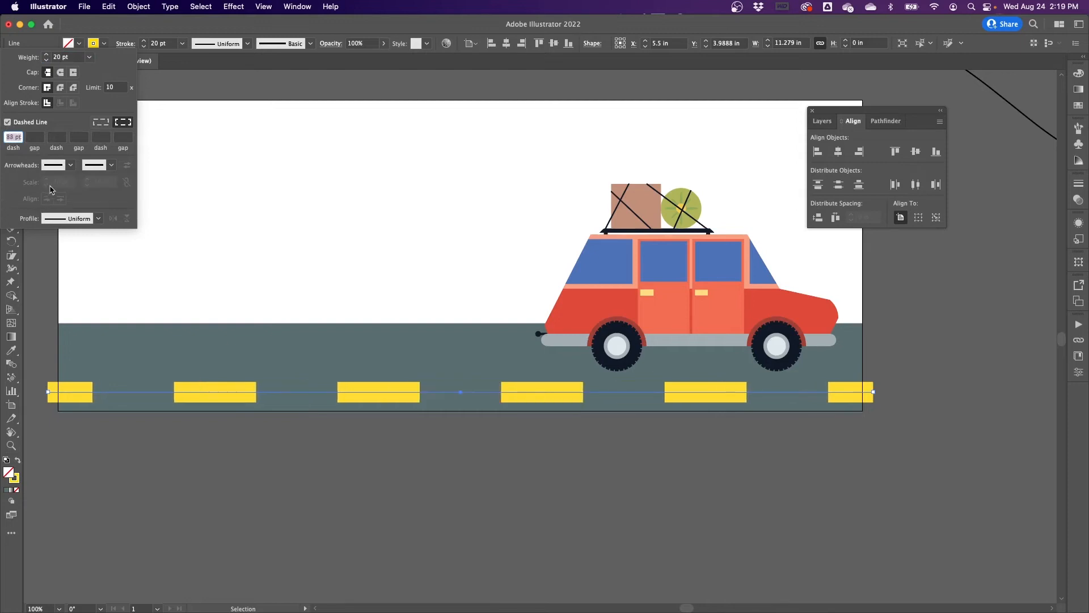
{"action": "key", "text": "Down"}
{"action": "key", "text": "Down"}
{"action": "key", "text": "Down"}
{"action": "key", "text": "Down"}
{"action": "key", "text": "Down"}
{"action": "key", "text": "Down"}
{"action": "key", "text": "Down"}
{"action": "key", "text": "Down"}
{"action": "key", "text": "Down"}
{"action": "key", "text": "Down"}
{"action": "key", "text": "Down"}
{"action": "key", "text": "Down"}
{"action": "key", "text": "Down"}
{"action": "key", "text": "Down"}
{"action": "key", "text": "Down"}
{"action": "key", "text": "Down"}
{"action": "key", "text": "Down"}
{"action": "key", "text": "Down"}
{"action": "key", "text": "Down"}
{"action": "key", "text": "Down"}
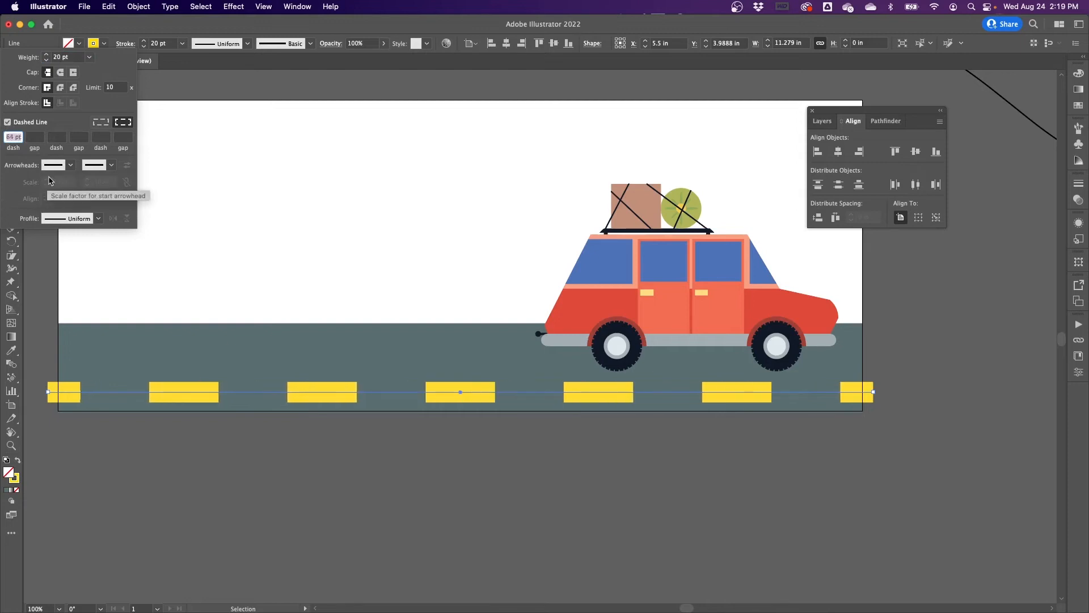
{"action": "key", "text": "Up"}
{"action": "key", "text": "Up"}
{"action": "key", "text": "Up"}
{"action": "key", "text": "Up"}
{"action": "key", "text": "Up"}
{"action": "key", "text": "Up"}
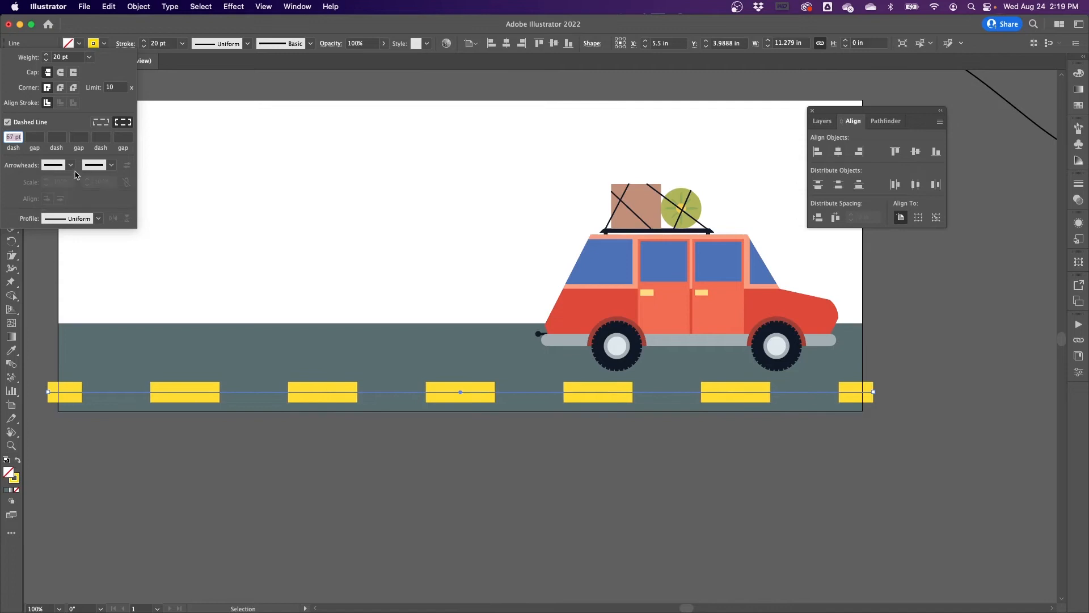
Set the yellow line's dash length to 101 pt and convert its dashed stroke to outlines.
{"action": "type", "text": "101"}
{"action": "left_click", "coordinate": [121, 41]}
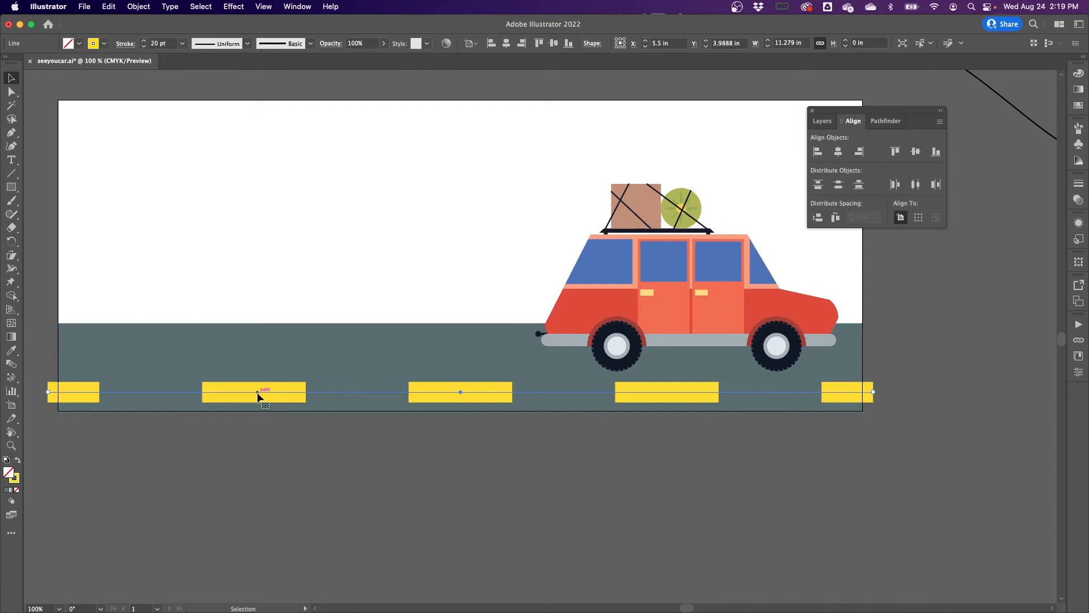
{"action": "left_click", "coordinate": [145, 8]}
{"action": "mouse_move", "coordinate": [209, 292]}
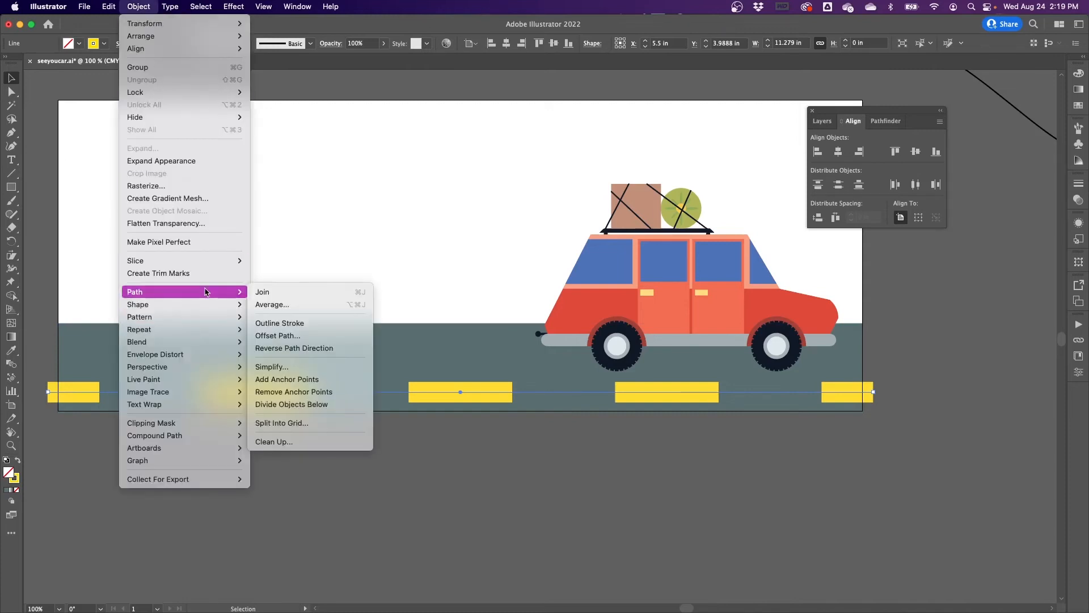
{"action": "left_click", "coordinate": [315, 326]}
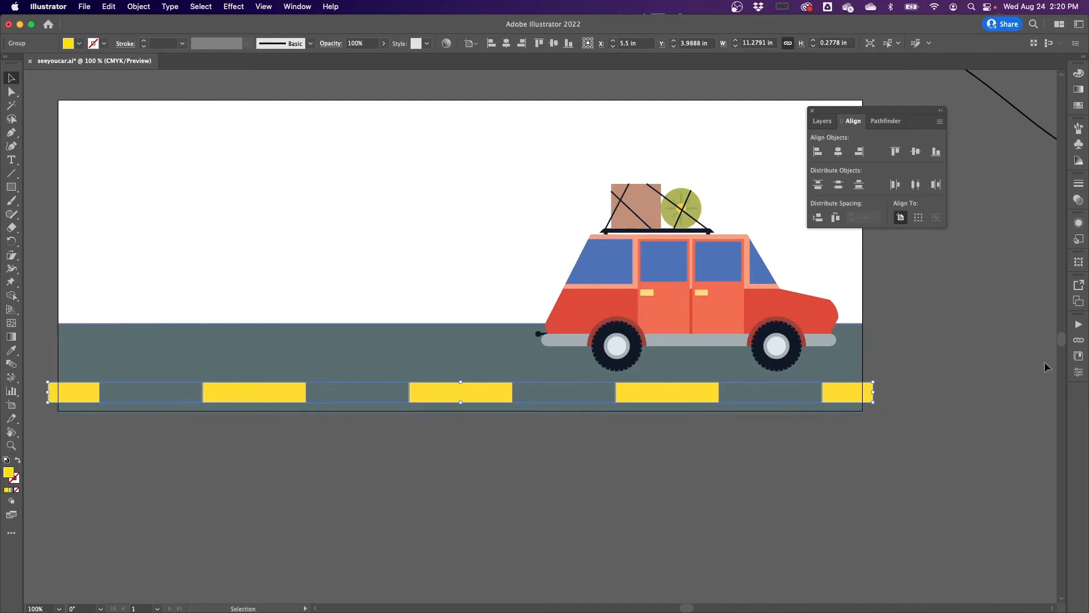
Shear the outlined yellow dashes horizontally so they become parallelograms slanting to the right.
{"action": "left_click", "coordinate": [1077, 372]}
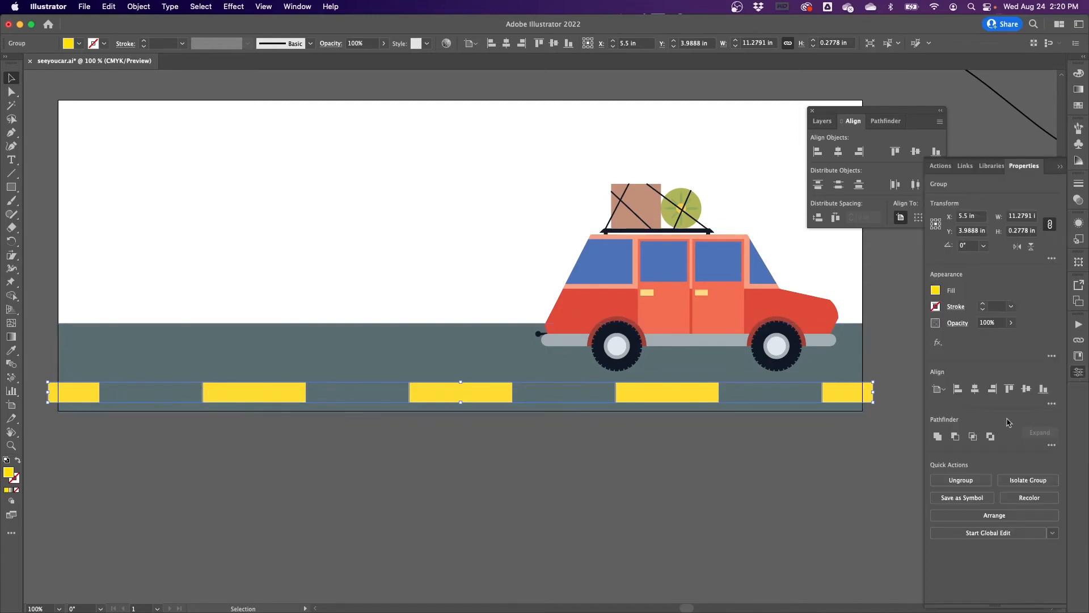
{"action": "left_click", "coordinate": [289, 7]}
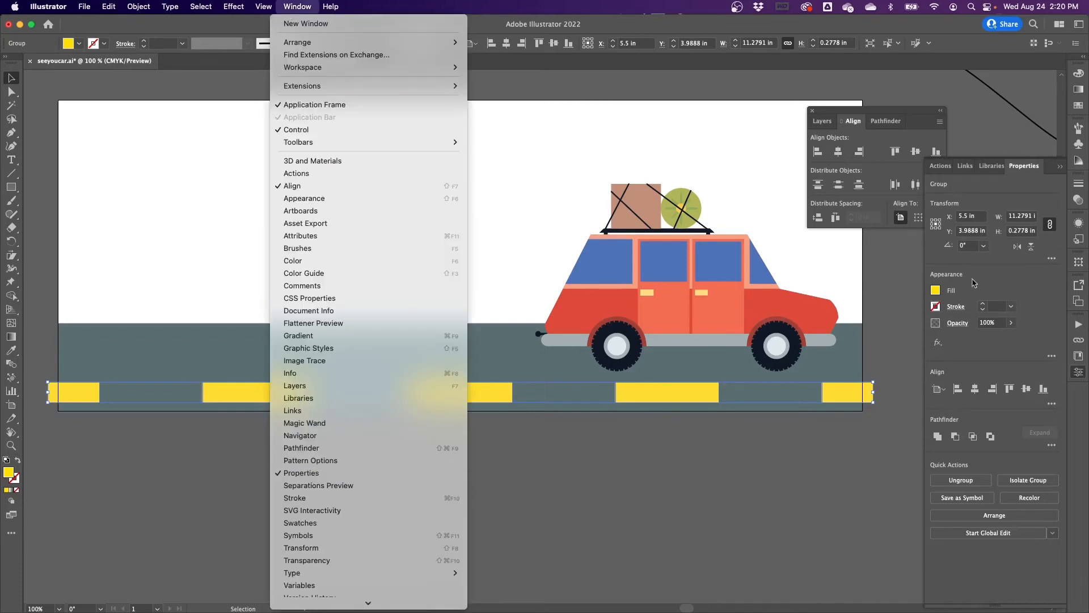
{"action": "left_click", "coordinate": [1051, 262]}
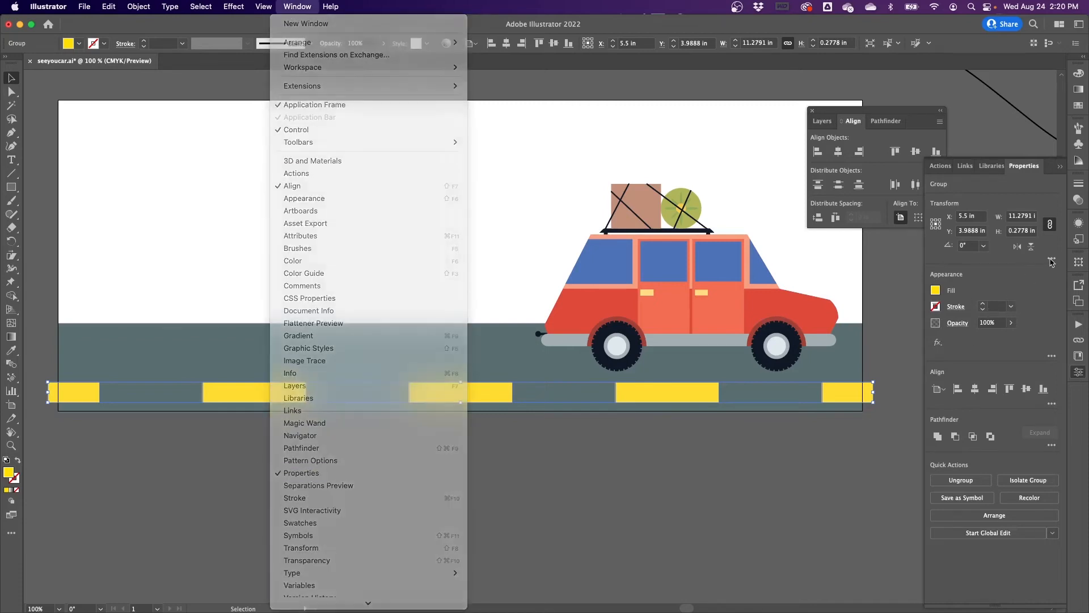
{"action": "left_click", "coordinate": [1052, 261]}
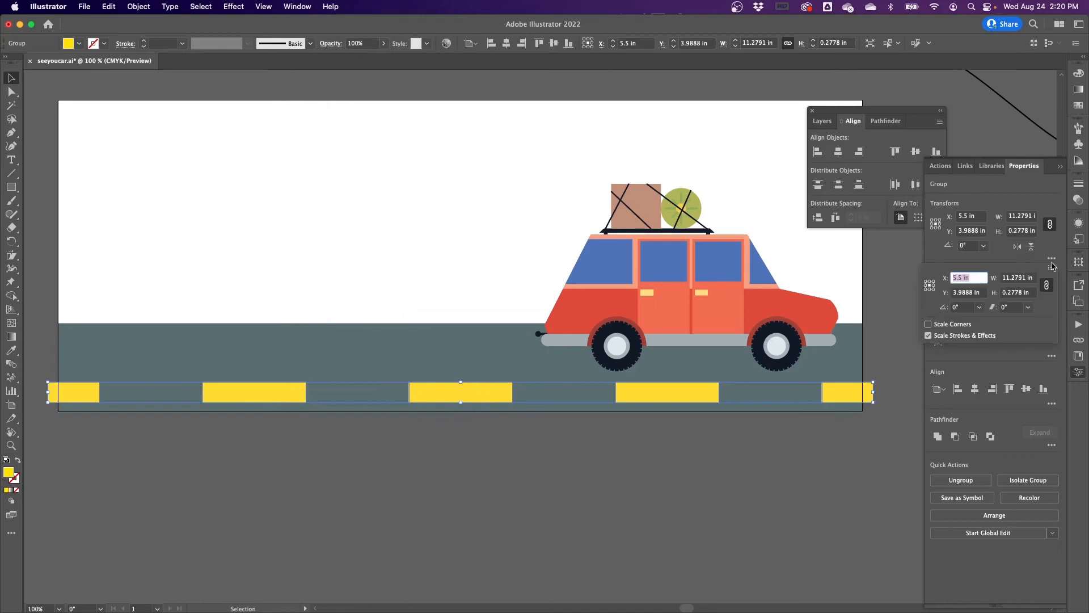
{"action": "left_click", "coordinate": [1016, 310]}
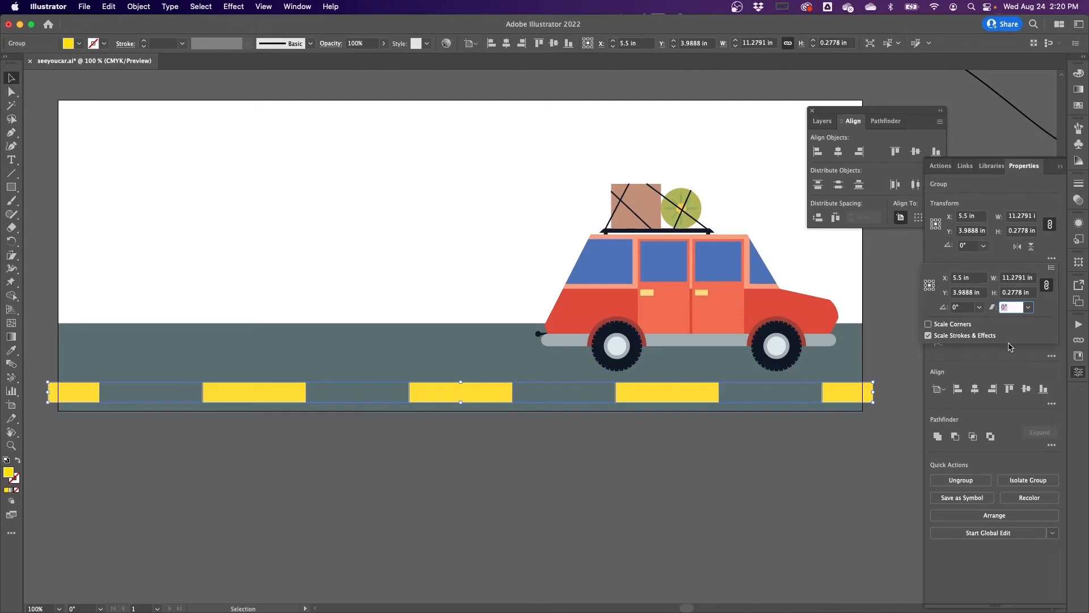
{"action": "type", "text": "-14"}
{"action": "left_click", "coordinate": [1046, 248]}
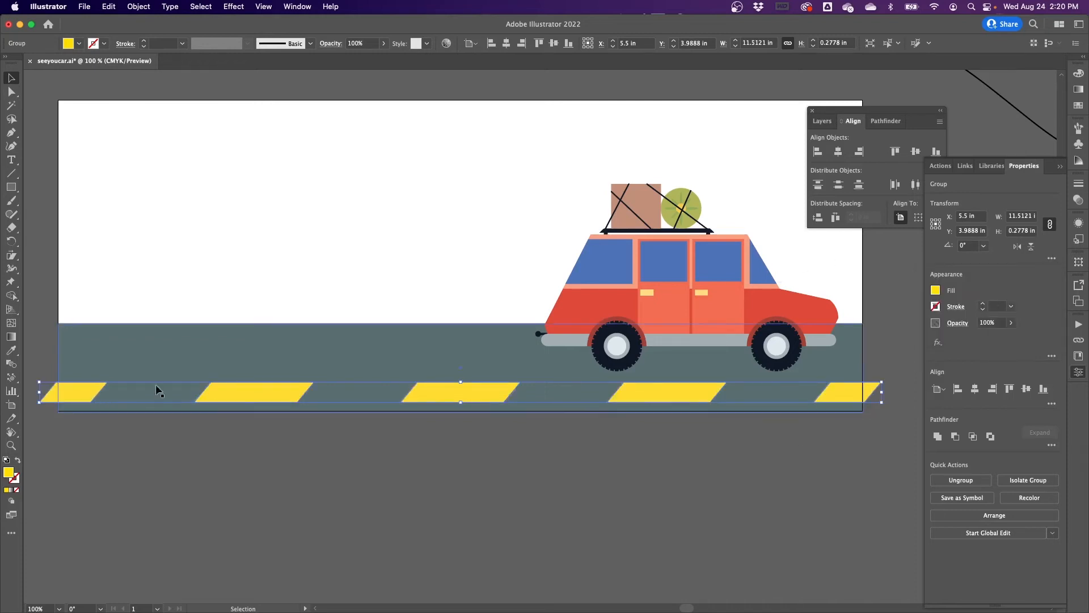
Thin the slanted yellow dashes by lowering their top edge while keeping the bottom edge in place.
{"action": "left_click_drag", "start_coordinate": [462, 383], "coordinate": [461, 388]}
{"action": "left_click", "coordinate": [459, 476]}
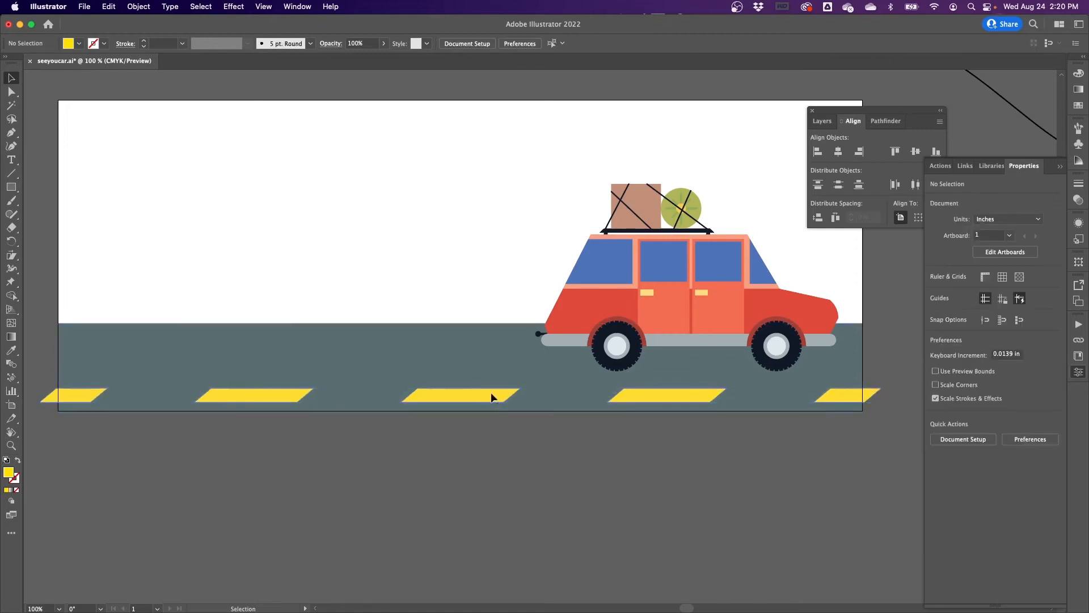
{"action": "left_click", "coordinate": [461, 390]}
{"action": "left_click_drag", "start_coordinate": [460, 388], "coordinate": [460, 392]}
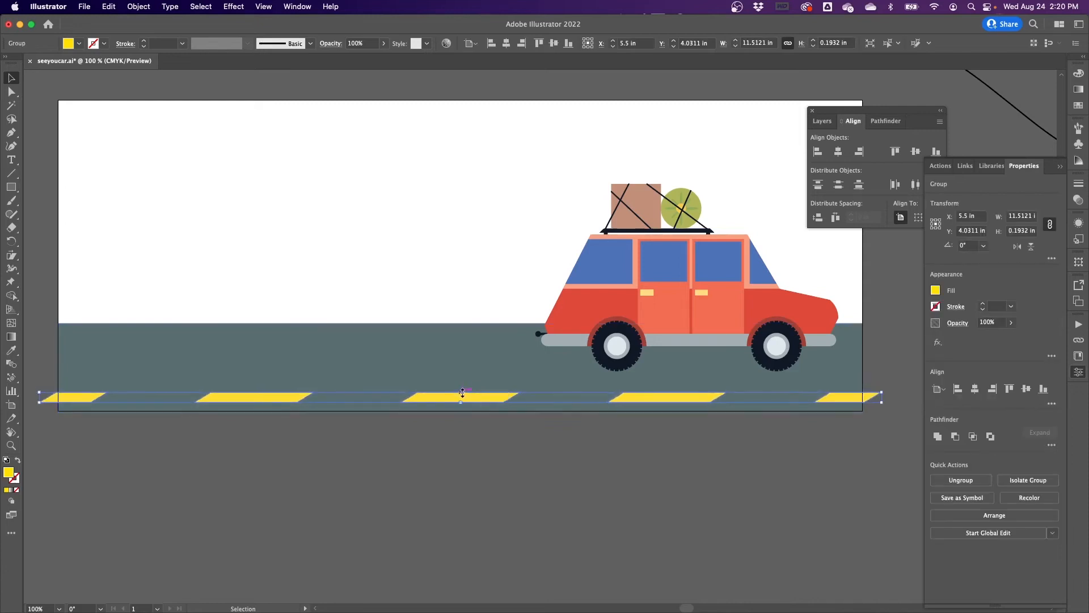
{"action": "left_click", "coordinate": [474, 522]}
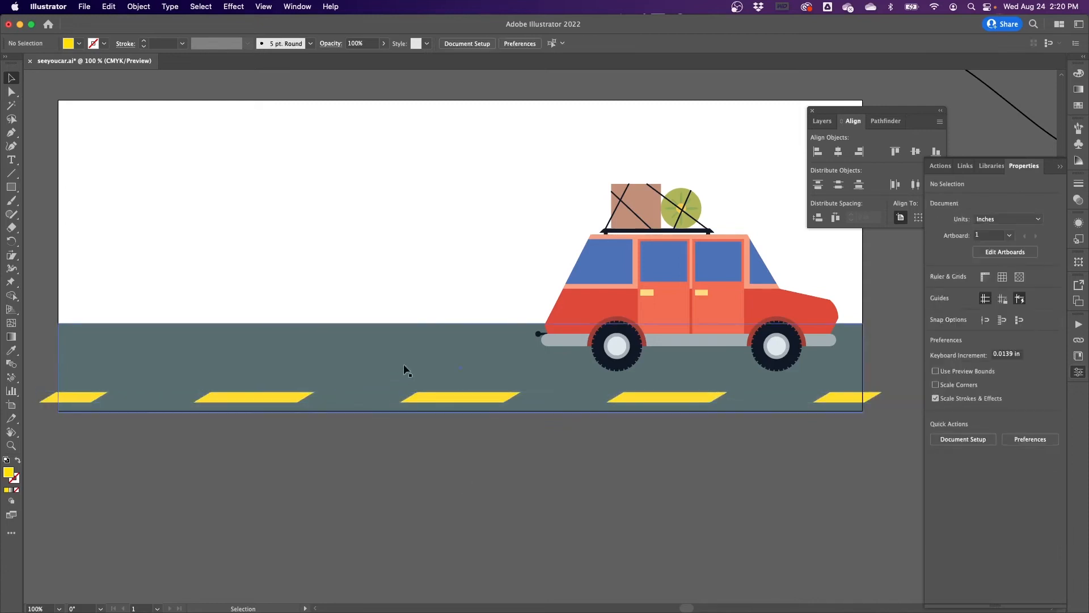
Nudge the car group very slightly left and down on the road.
{"action": "mouse_move", "coordinate": [716, 313]}
{"action": "left_mouse_down"}
{"action": "mouse_move", "coordinate": [727, 309]}
{"action": "mouse_move", "coordinate": [713, 314]}
{"action": "left_mouse_up"}
{"action": "left_click", "coordinate": [635, 499]}
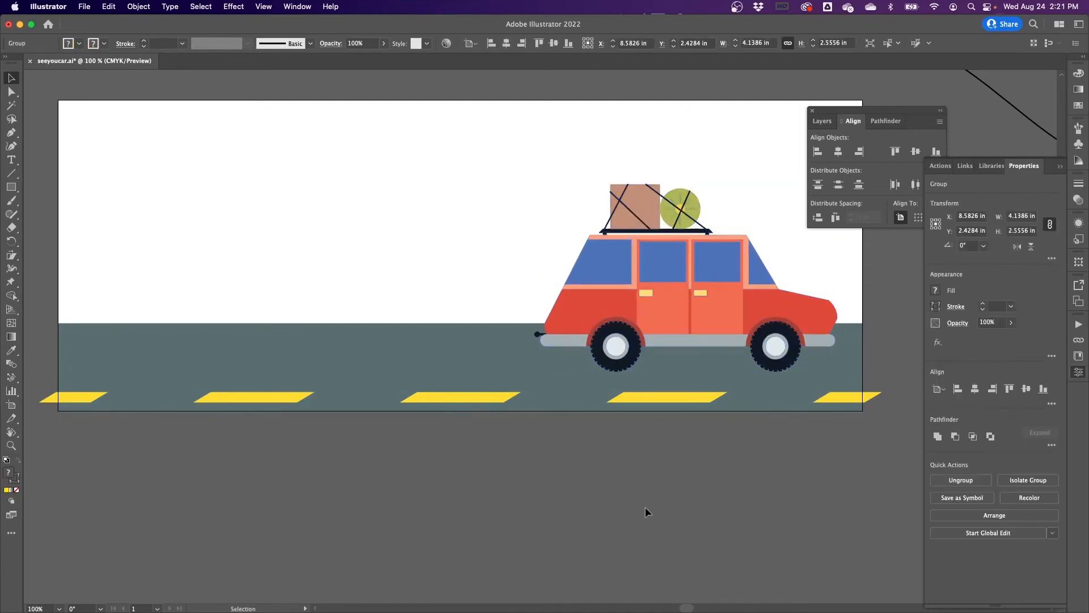
{"action": "left_click", "coordinate": [1078, 374]}
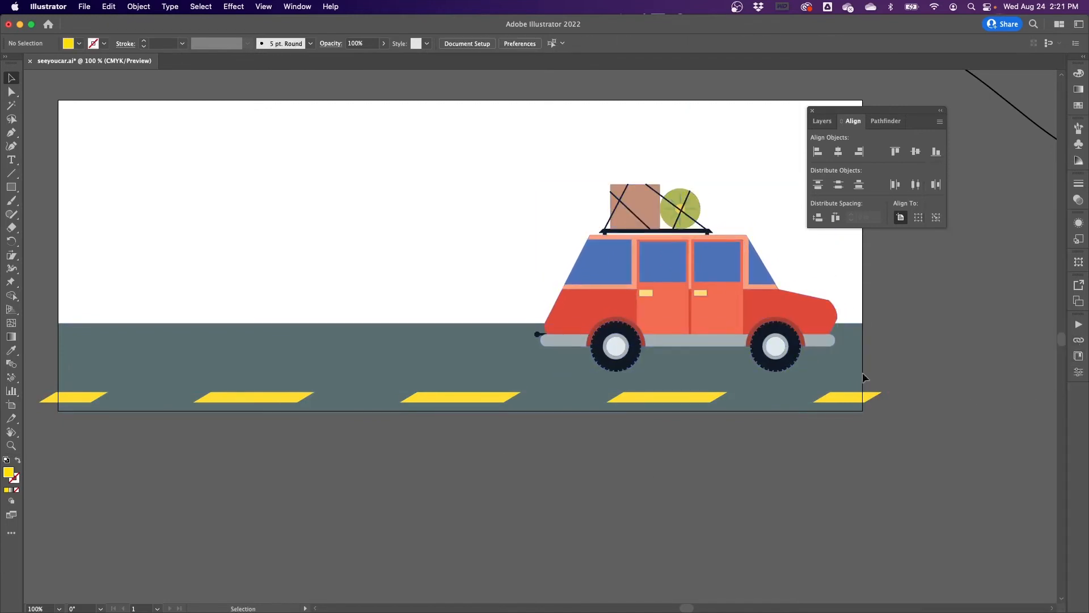
Draw a rectangle about 11.1 by 3.76 in over the artboard's upper area and fill it with a white-to-black linear gradient.
{"action": "left_click", "coordinate": [11, 188]}
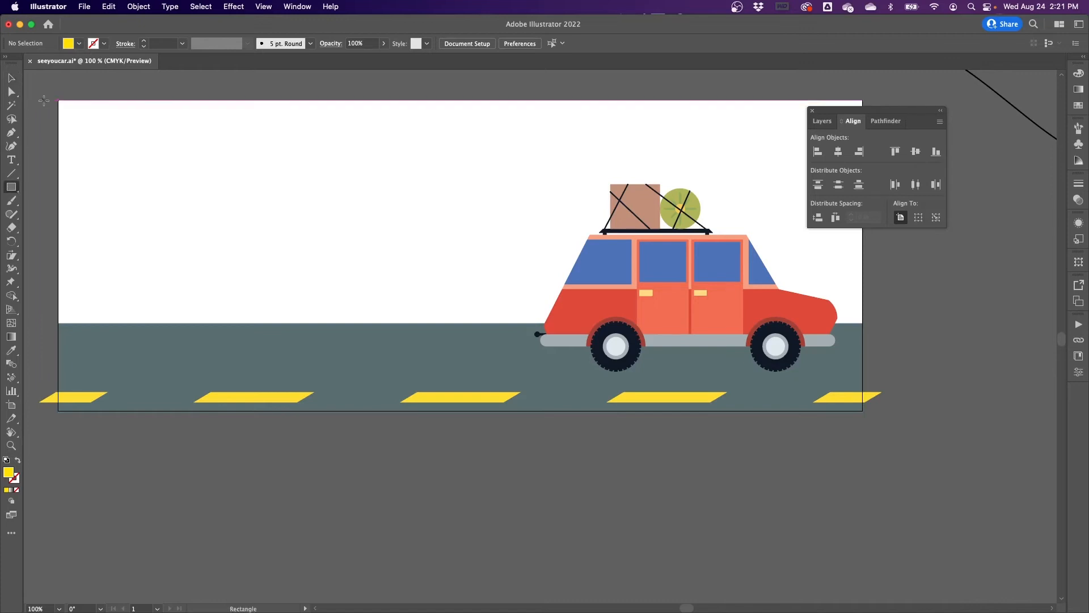
{"action": "left_click_drag", "start_coordinate": [54, 96], "coordinate": [867, 372]}
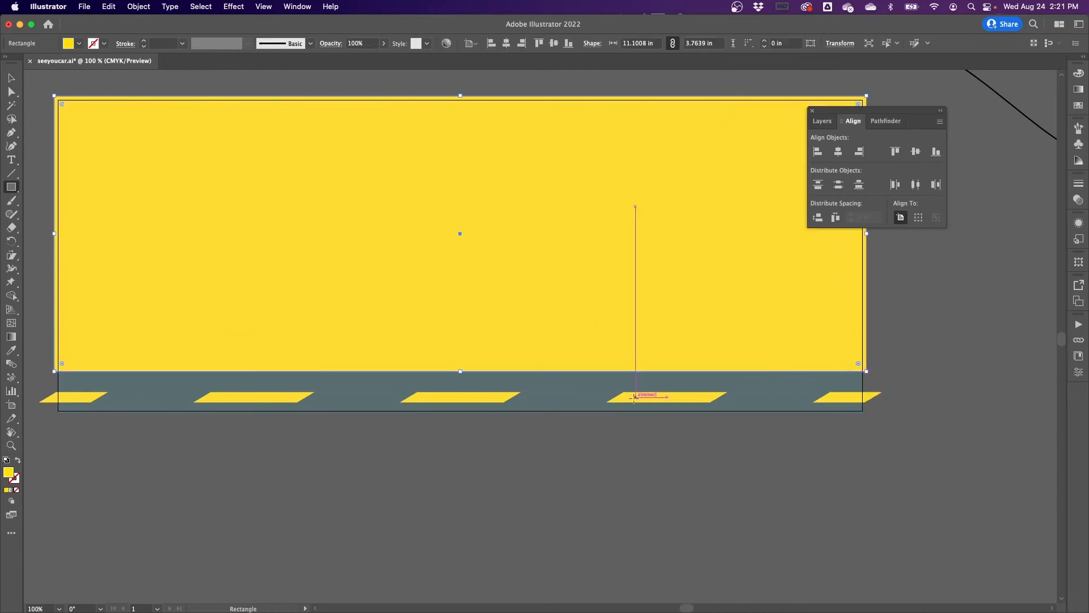
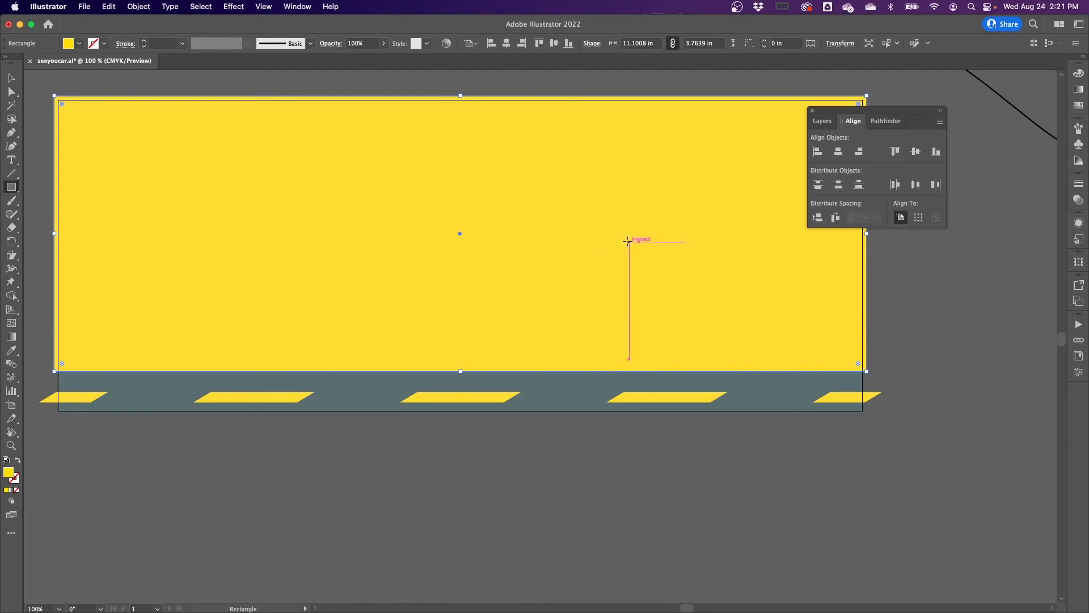
{"action": "left_click", "coordinate": [1078, 91]}
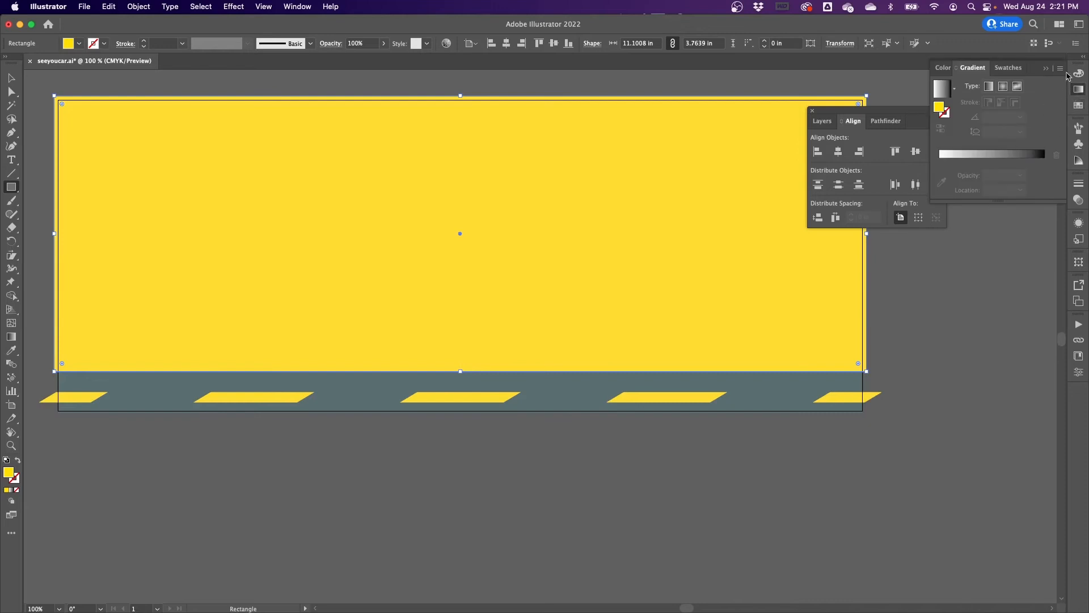
{"action": "left_click", "coordinate": [299, 7]}
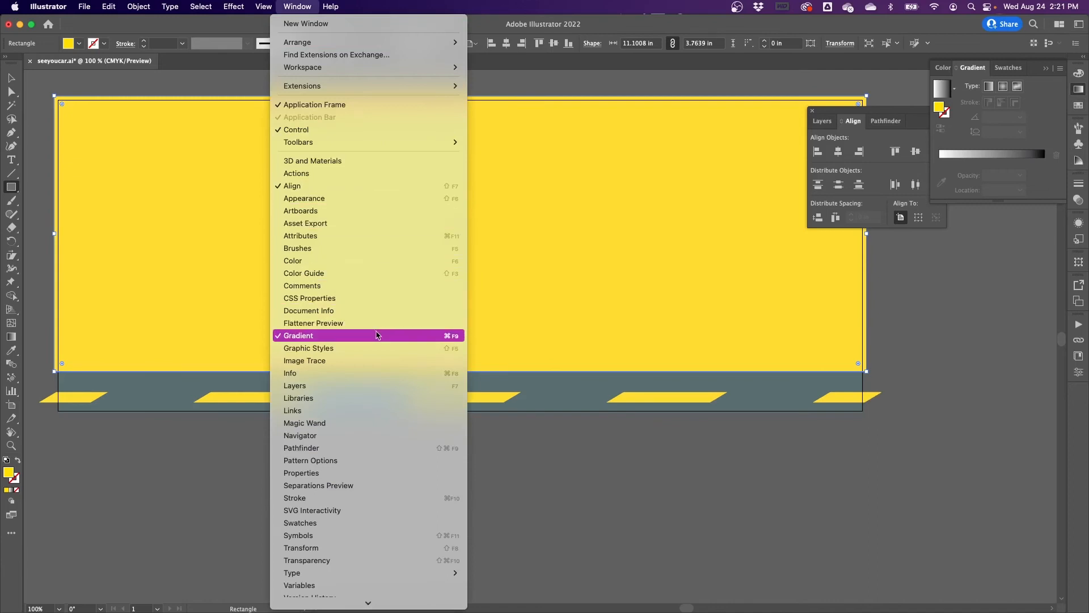
{"action": "left_click", "coordinate": [1045, 113]}
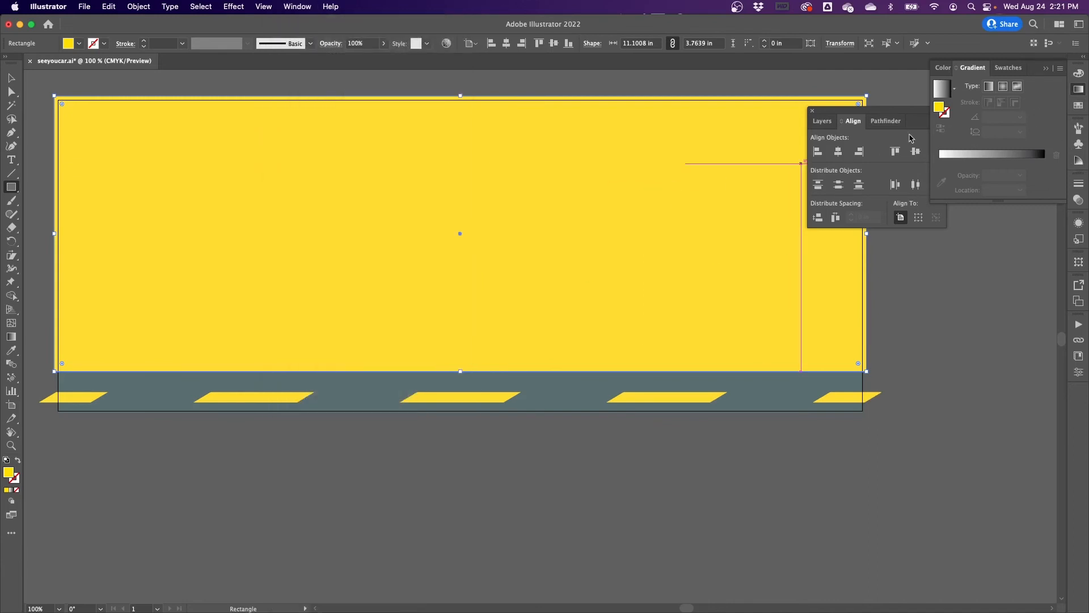
{"action": "left_click", "coordinate": [944, 113]}
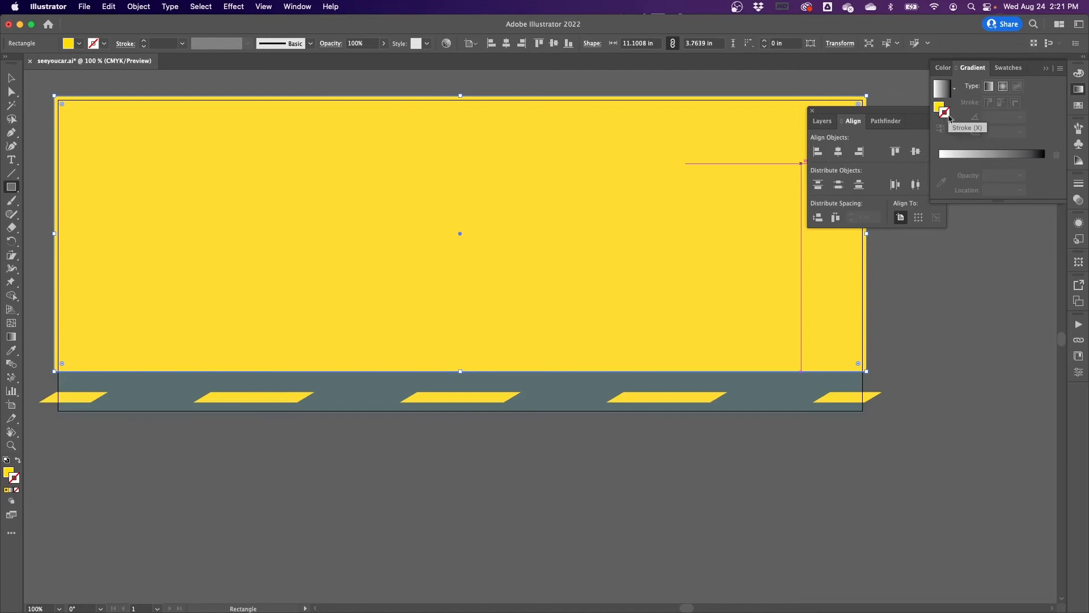
{"action": "left_click", "coordinate": [939, 108]}
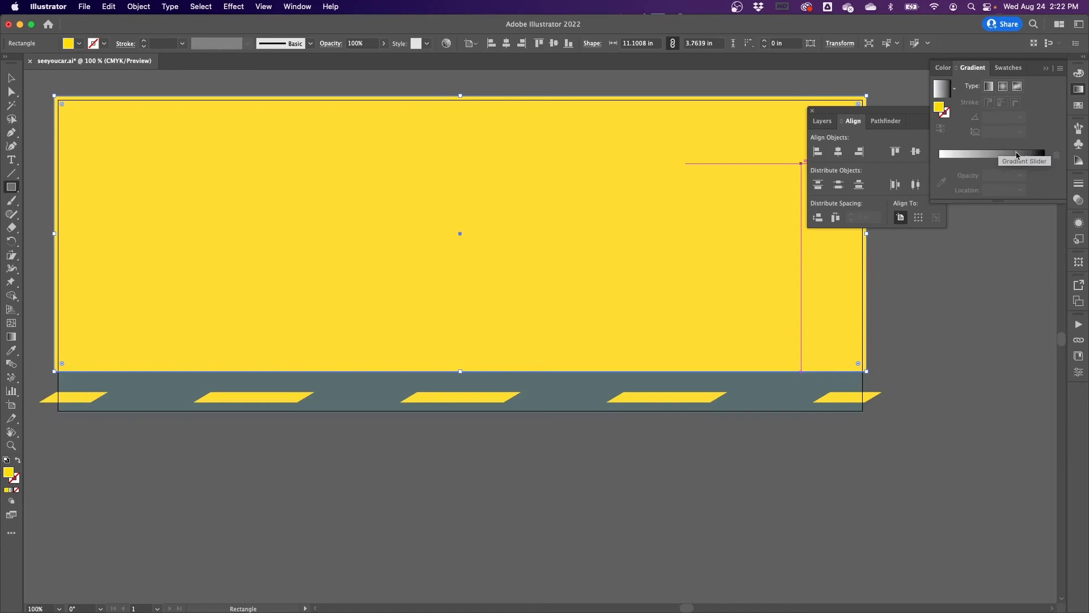
{"action": "left_click", "coordinate": [943, 92]}
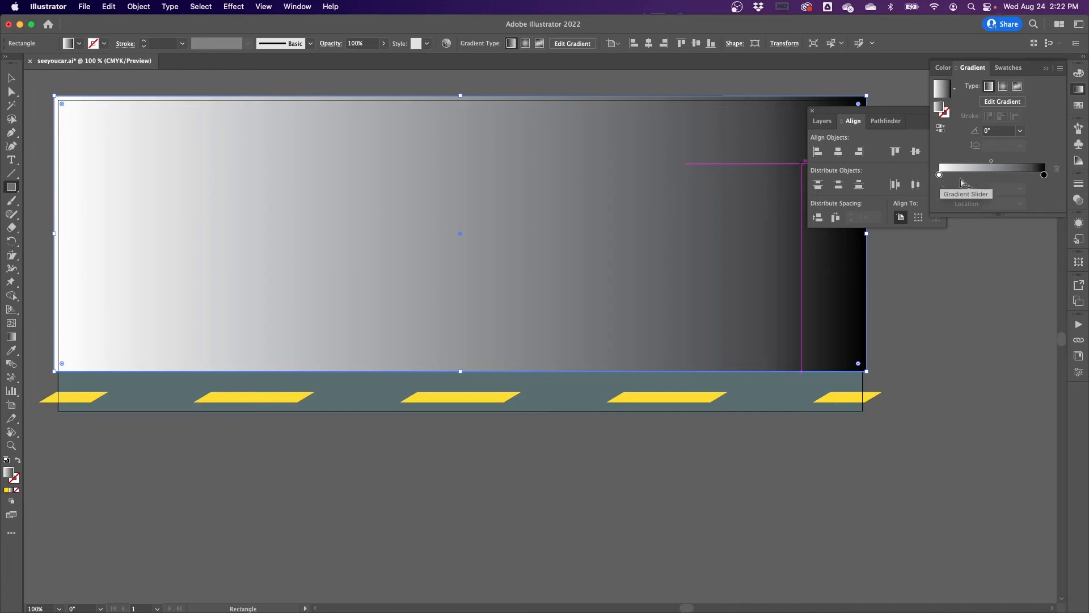
Open the gradient's black end stop for color editing and switch its color mode from Grayscale to CMYK.
{"action": "left_click", "coordinate": [1044, 175]}
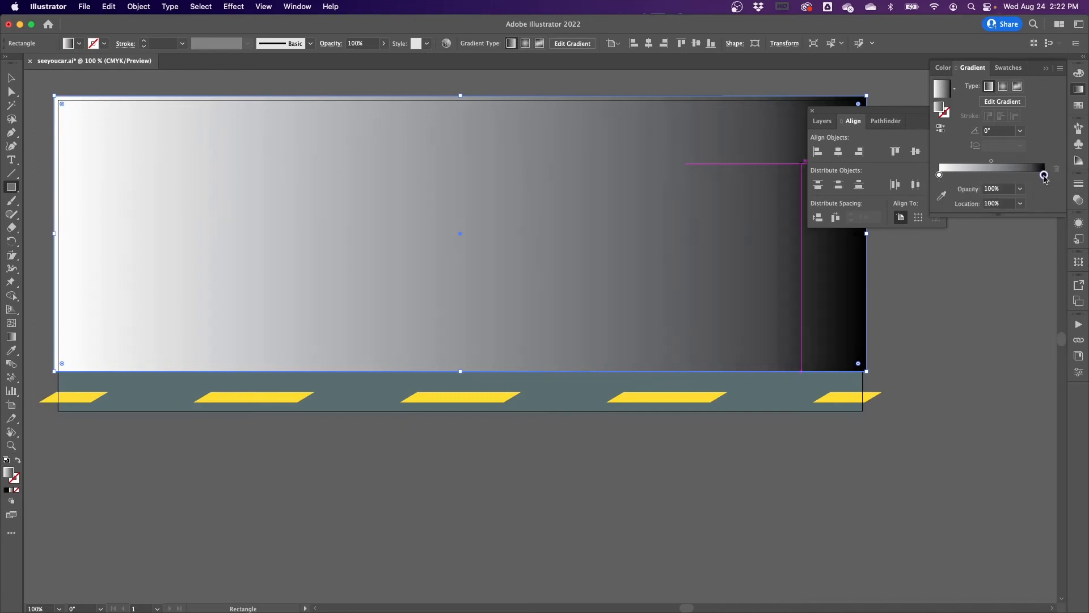
{"action": "double_click", "coordinate": [1044, 175]}
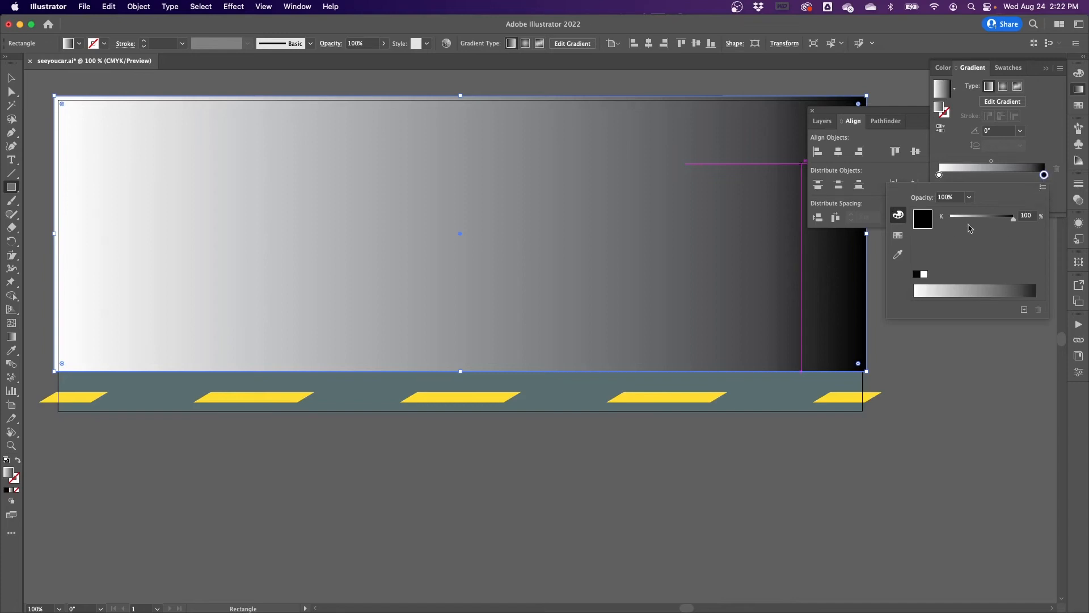
{"action": "left_click", "coordinate": [1045, 187]}
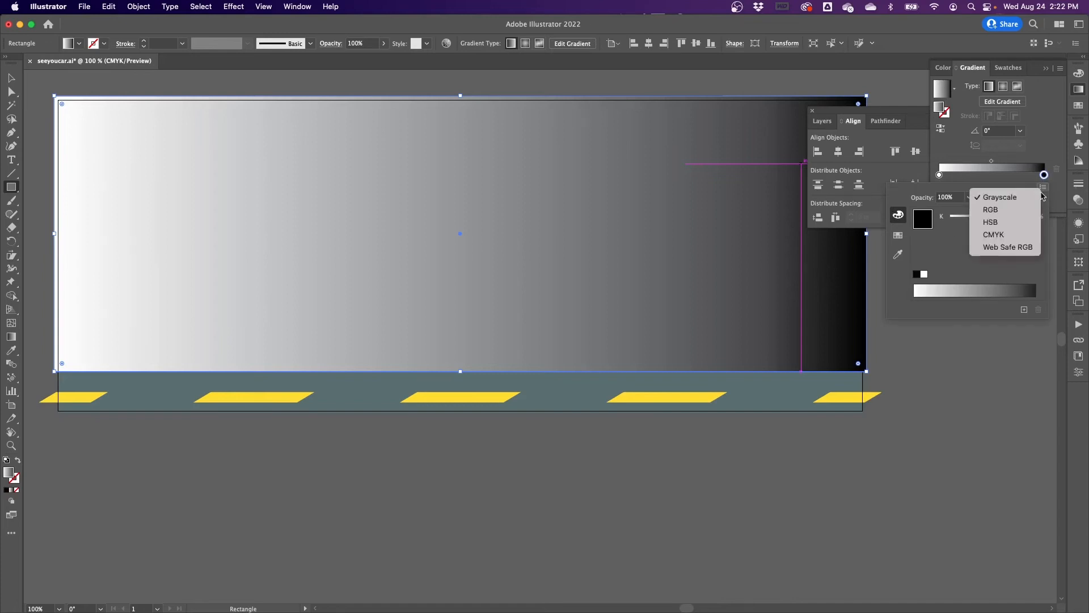
{"action": "left_click", "coordinate": [994, 240]}
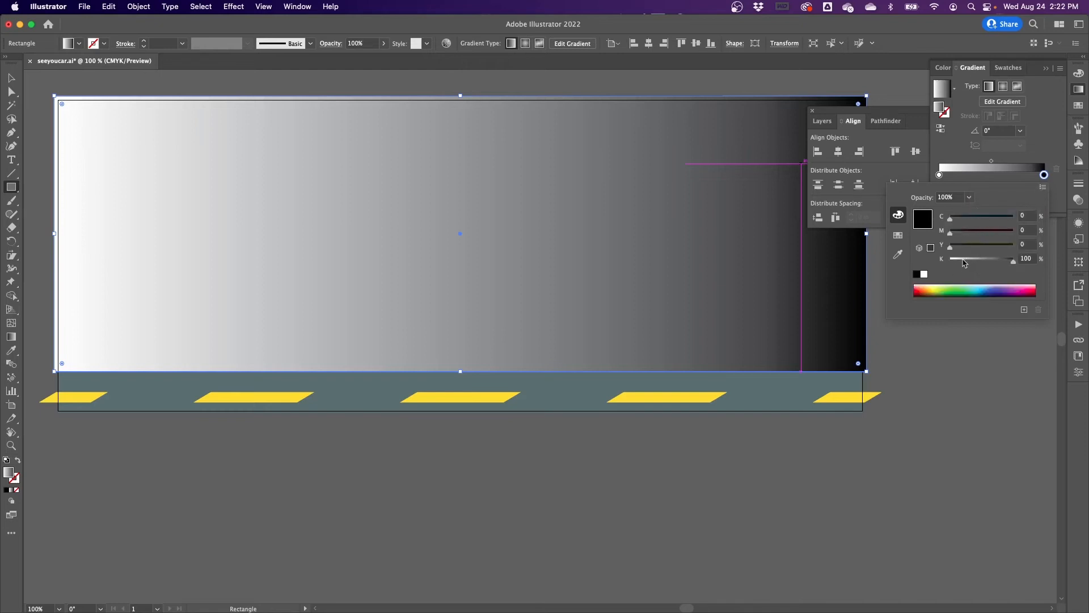
Set the gradient's black end stop to a light blue of C 28, M 0, Y 0, K 7.
{"action": "left_click", "coordinate": [978, 218]}
{"action": "left_click_drag", "start_coordinate": [973, 260], "coordinate": [955, 262]}
{"action": "left_click_drag", "start_coordinate": [982, 221], "coordinate": [967, 222]}
{"action": "left_click_drag", "start_coordinate": [968, 261], "coordinate": [955, 263]}
{"action": "left_click_drag", "start_coordinate": [972, 222], "coordinate": [970, 223]}
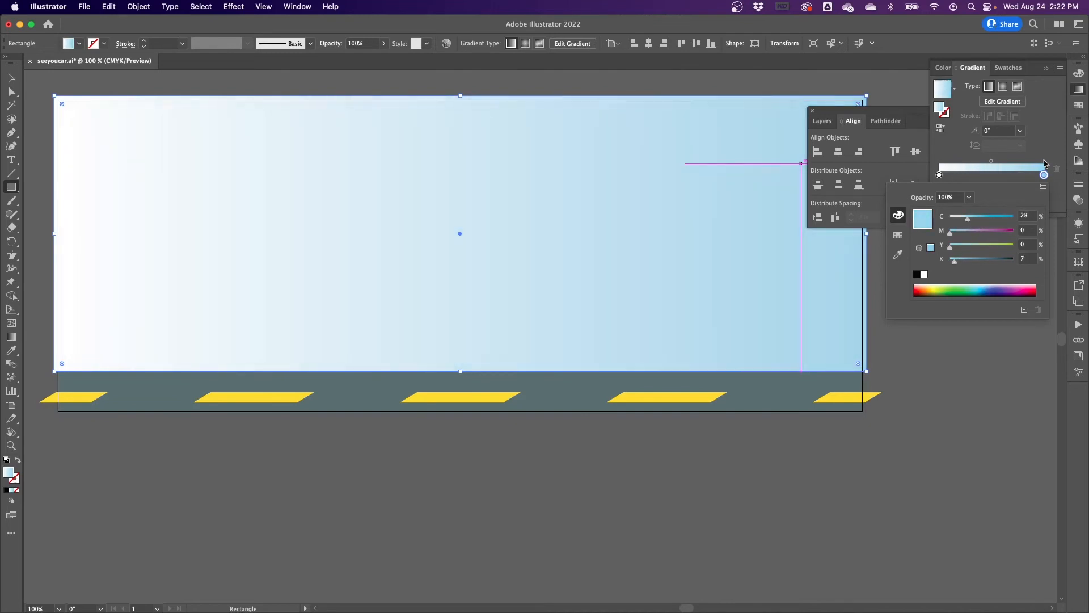
{"action": "left_click", "coordinate": [1040, 138]}
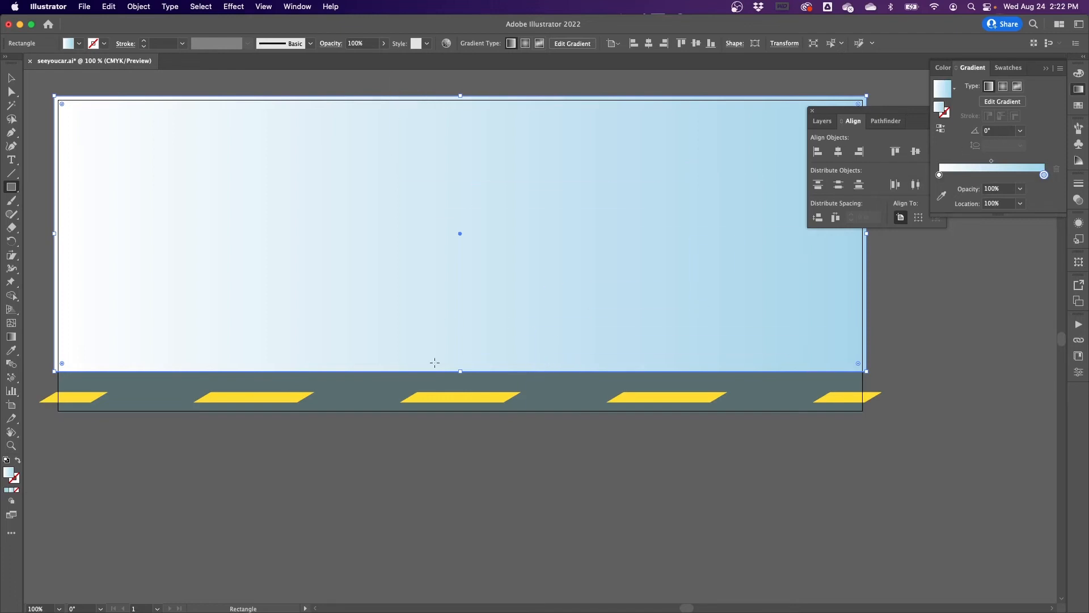
Set the sky rectangle's gradient angle to 90° and reverse the gradient so the blue is at the rectangle's base.
{"action": "left_click", "coordinate": [999, 131]}
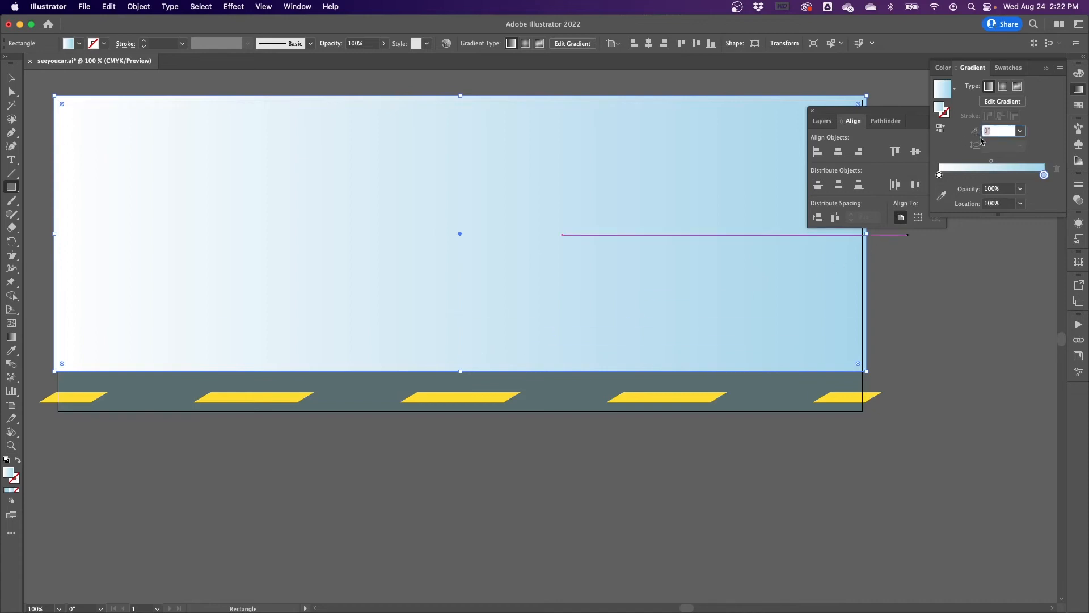
{"action": "type", "text": "90"}
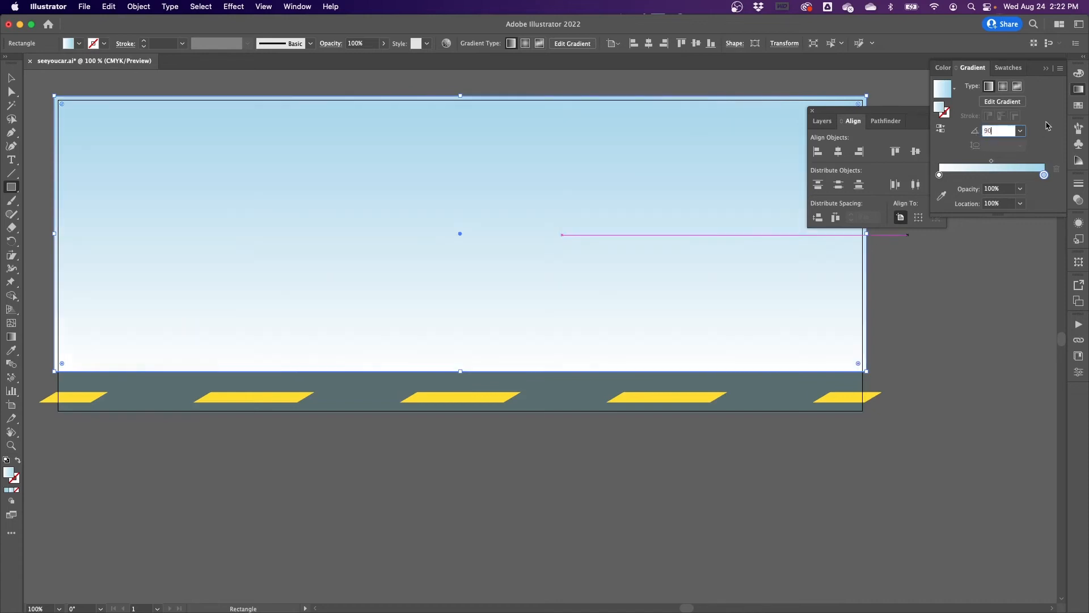
{"action": "key", "text": "Return"}
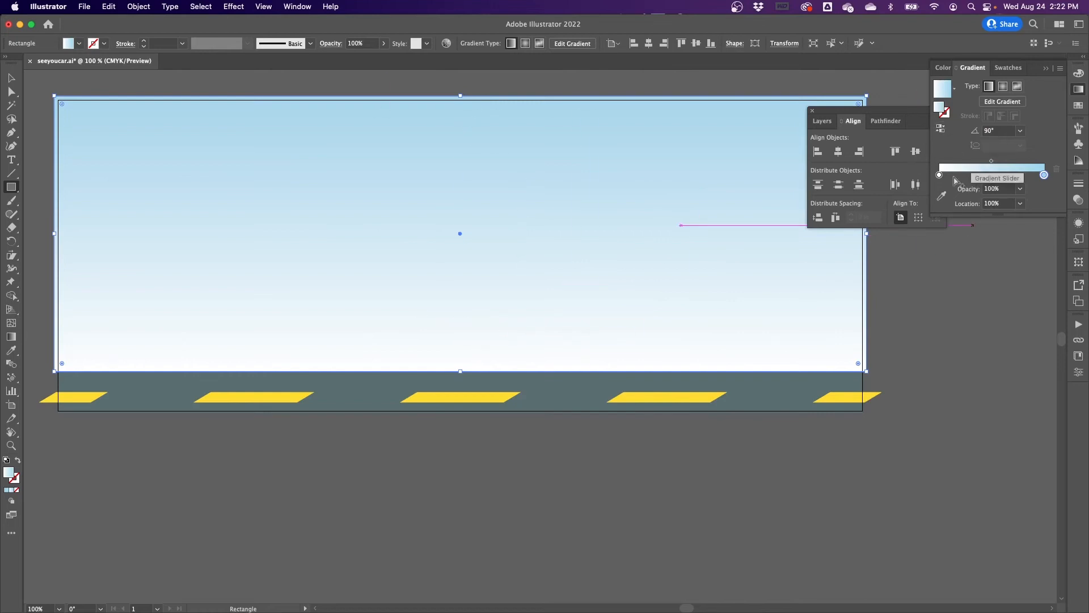
{"action": "left_click", "coordinate": [940, 130]}
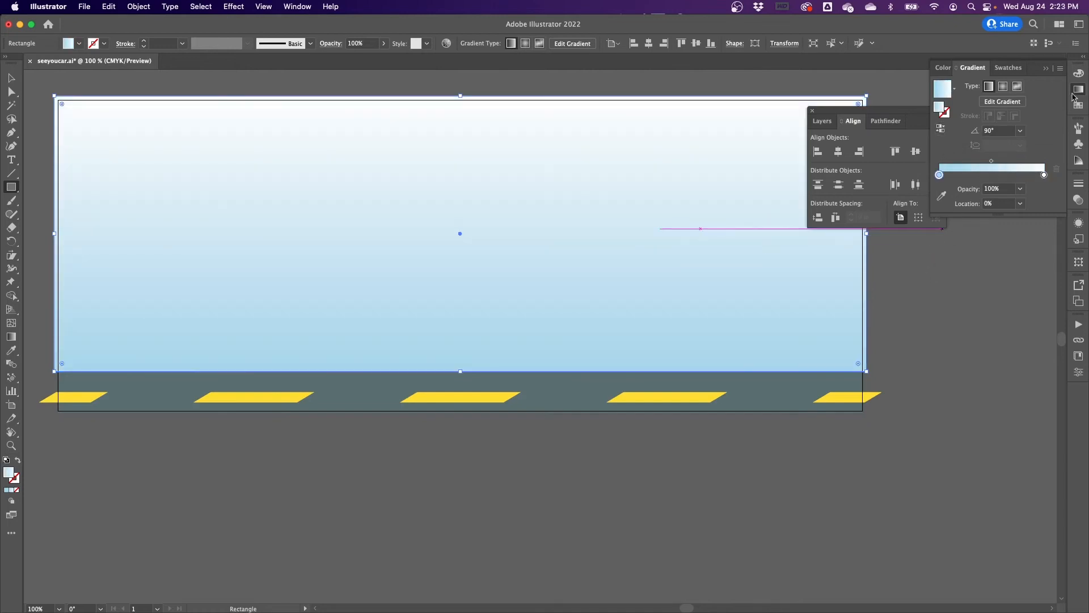
Send the sky rectangle to the back, behind the car and road.
{"action": "left_click", "coordinate": [11, 78]}
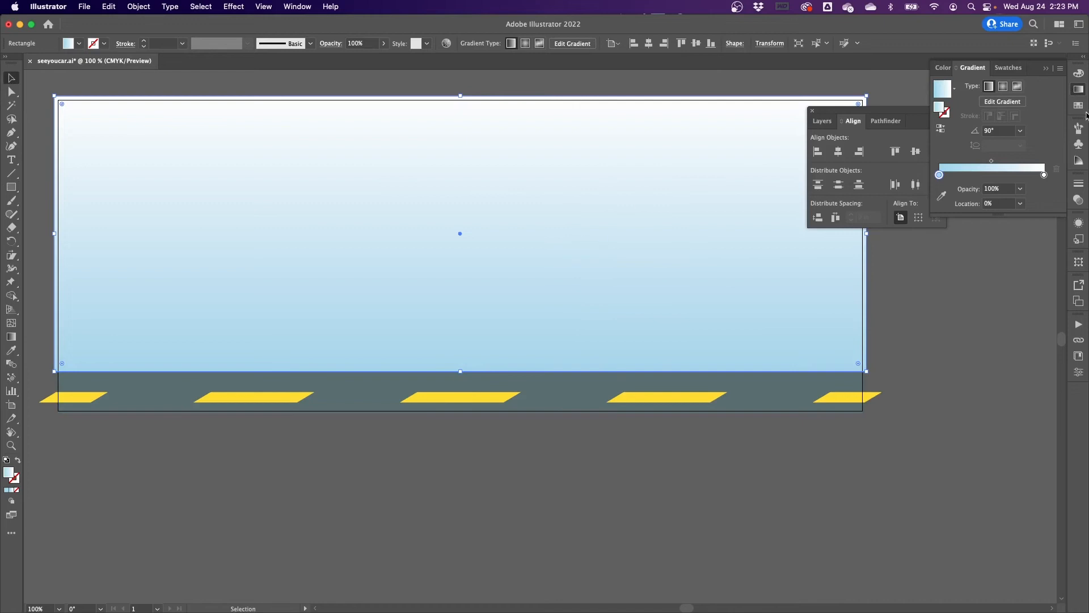
{"action": "right_click", "coordinate": [475, 189]}
{"action": "mouse_move", "coordinate": [577, 419]}
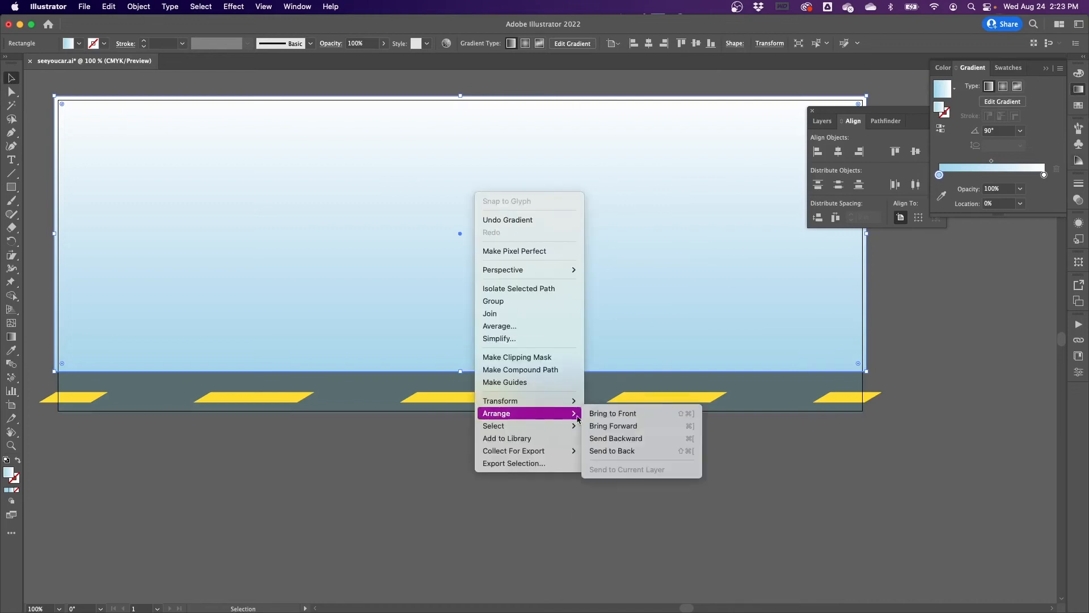
{"action": "left_click", "coordinate": [618, 452]}
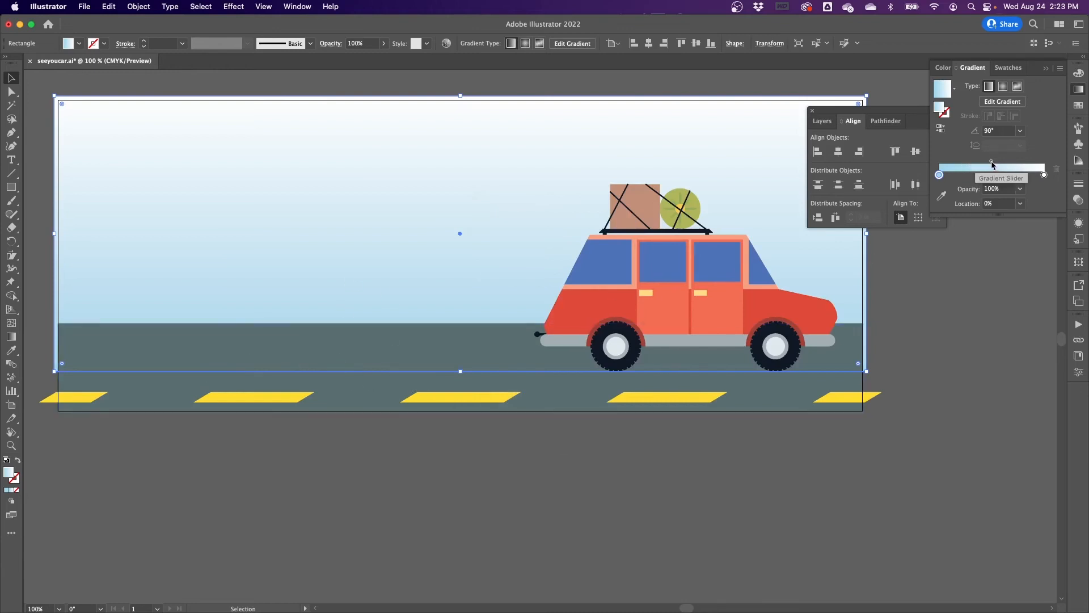
Shift the sky gradient's midpoint toward white, to a location of about 66%, and deselect the rectangle.
{"action": "left_click_drag", "start_coordinate": [992, 162], "coordinate": [1009, 163]}
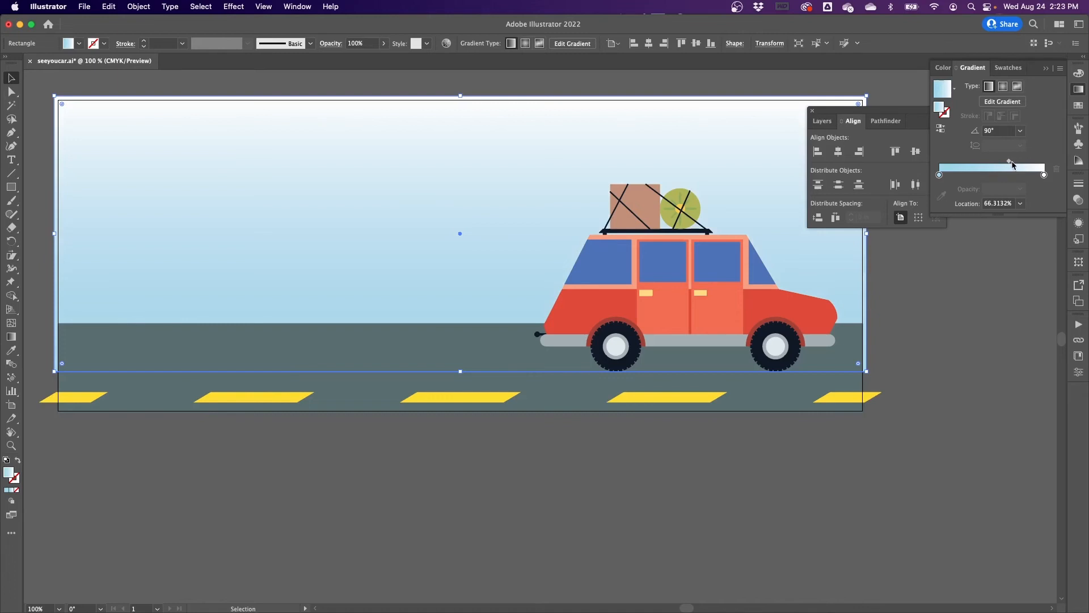
{"action": "left_click_drag", "start_coordinate": [1009, 165], "coordinate": [1008, 163]}
{"action": "left_click", "coordinate": [1079, 94]}
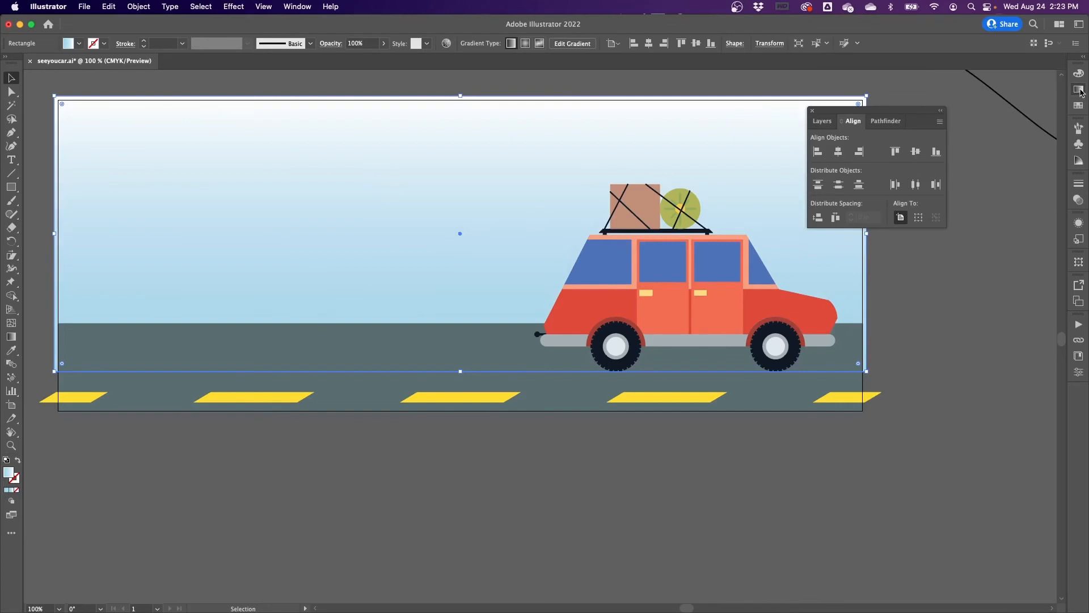
{"action": "left_click", "coordinate": [966, 243]}
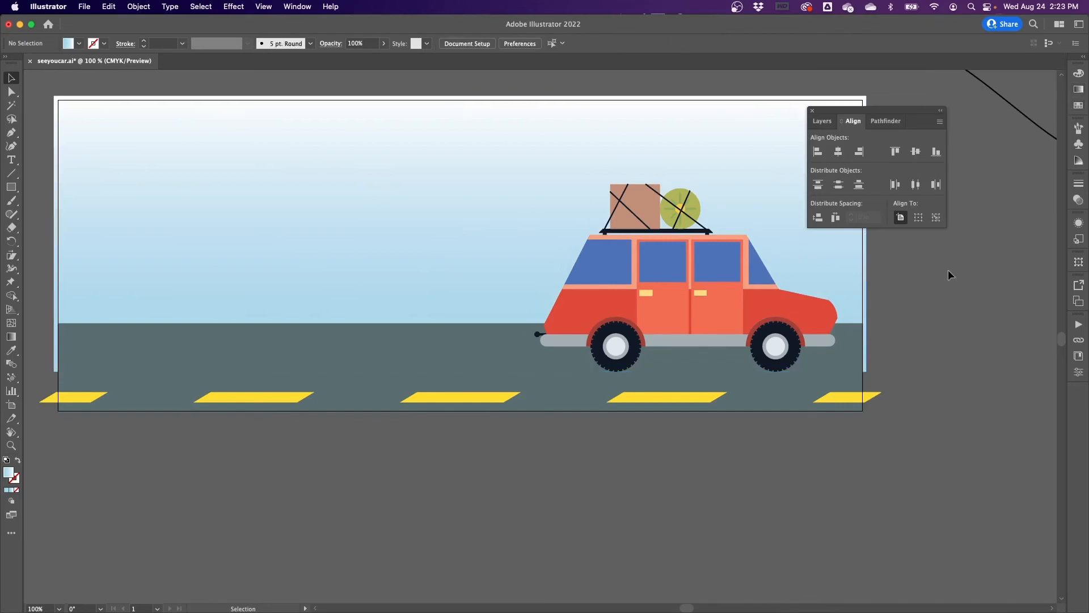
Move the black curved path from outside the artboard onto the sky, with its lower end meeting the back of the car.
{"action": "scroll", "coordinate": [953, 288], "scroll_direction": "up", "scroll_amount": 5}
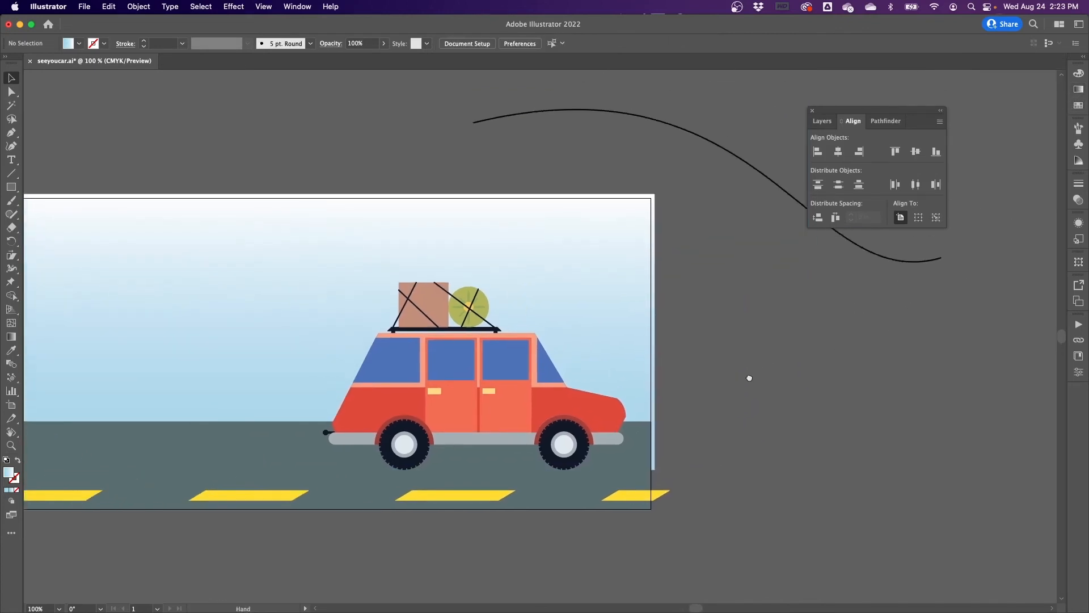
{"action": "left_click_drag", "start_coordinate": [759, 263], "coordinate": [253, 360]}
{"action": "left_click_drag", "start_coordinate": [400, 367], "coordinate": [715, 207]}
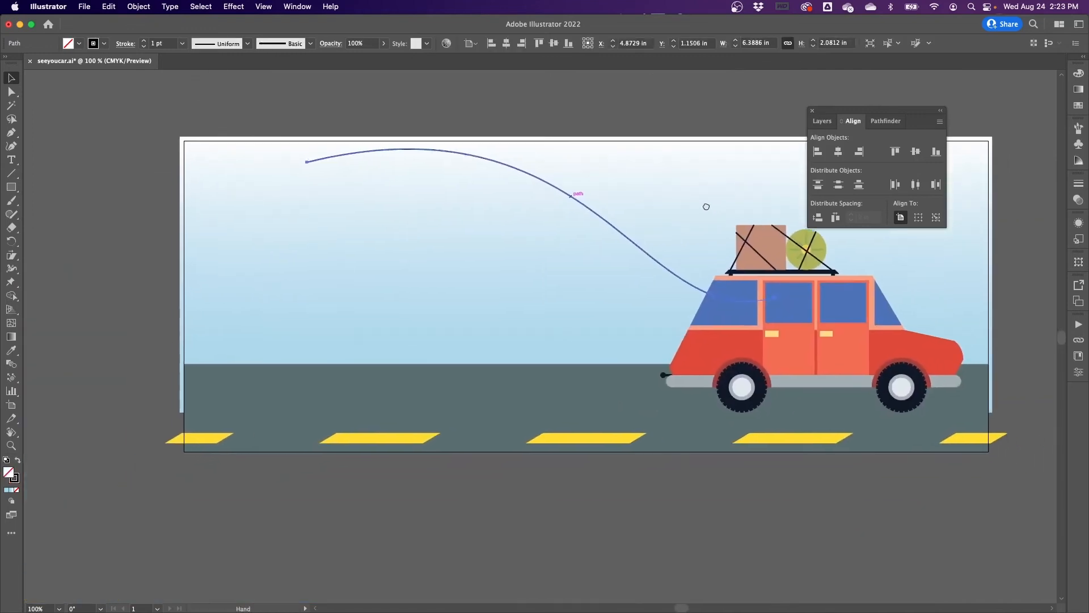
{"action": "left_click_drag", "start_coordinate": [668, 276], "coordinate": [611, 335]}
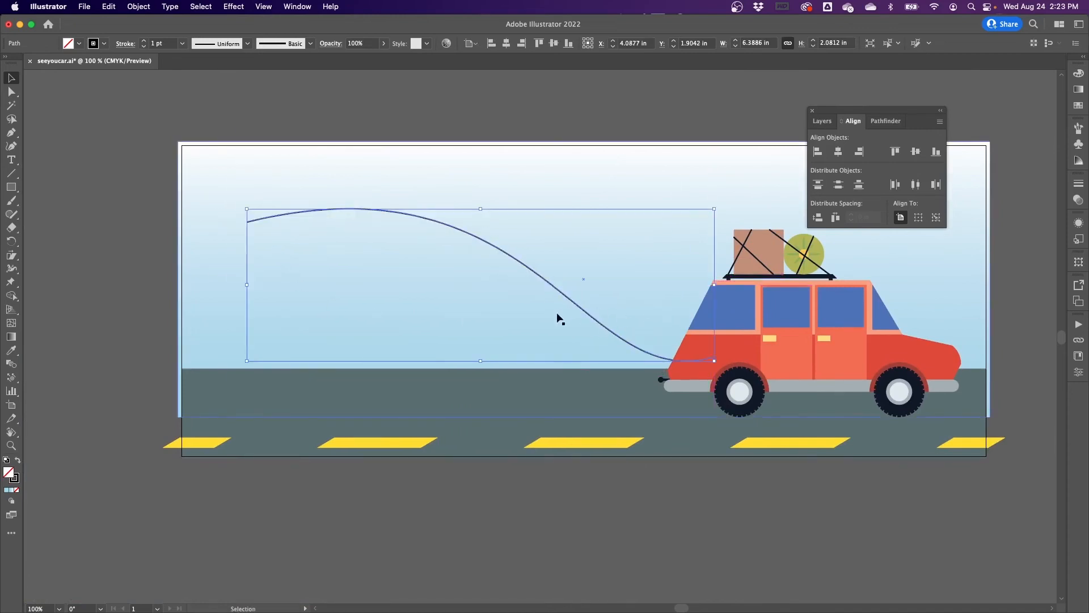
{"action": "mouse_move", "coordinate": [576, 304]}
{"action": "left_mouse_down"}
{"action": "mouse_move", "coordinate": [590, 316]}
{"action": "mouse_move", "coordinate": [569, 313]}
{"action": "left_mouse_up"}
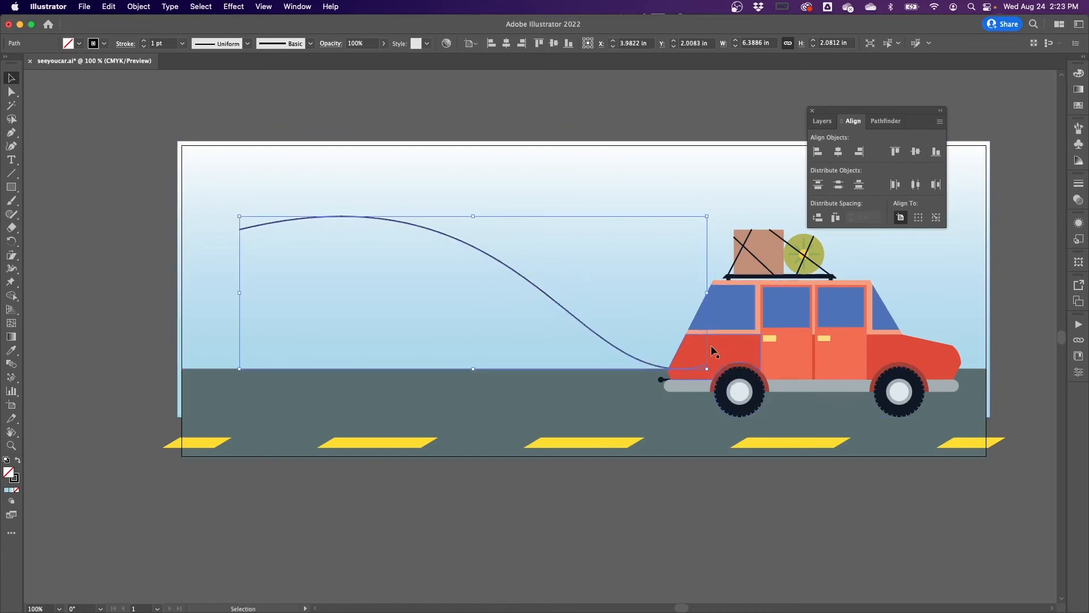
Scale the curved path down to about 6 by 1.82 in and reposition it so its end overlaps the car's rear.
{"action": "left_click_drag", "start_coordinate": [708, 369], "coordinate": [680, 351]}
{"action": "left_click", "coordinate": [595, 330]}
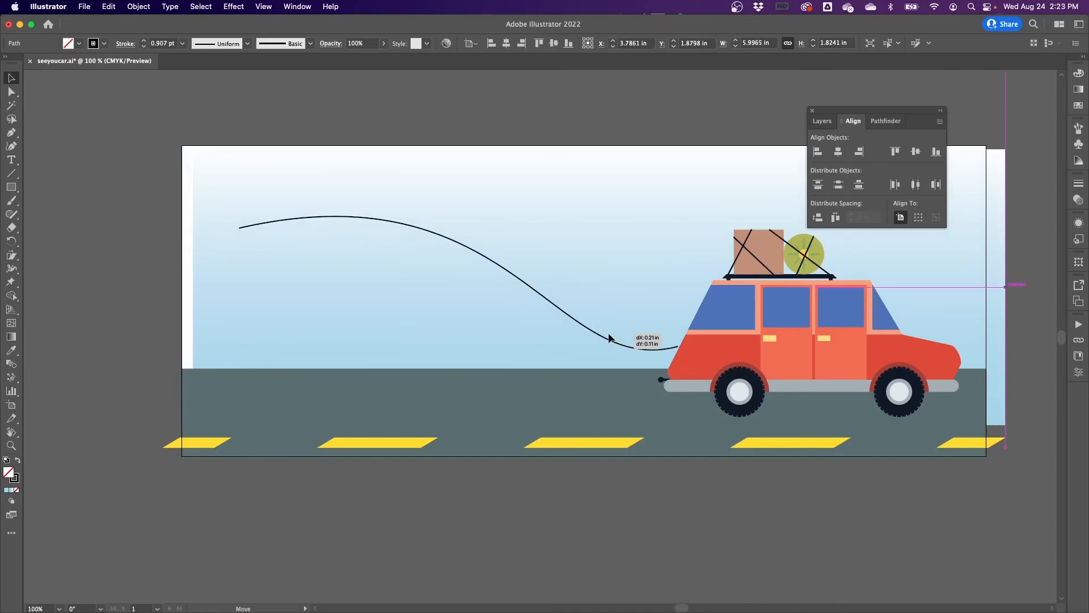
{"action": "left_click_drag", "start_coordinate": [557, 305], "coordinate": [574, 316]}
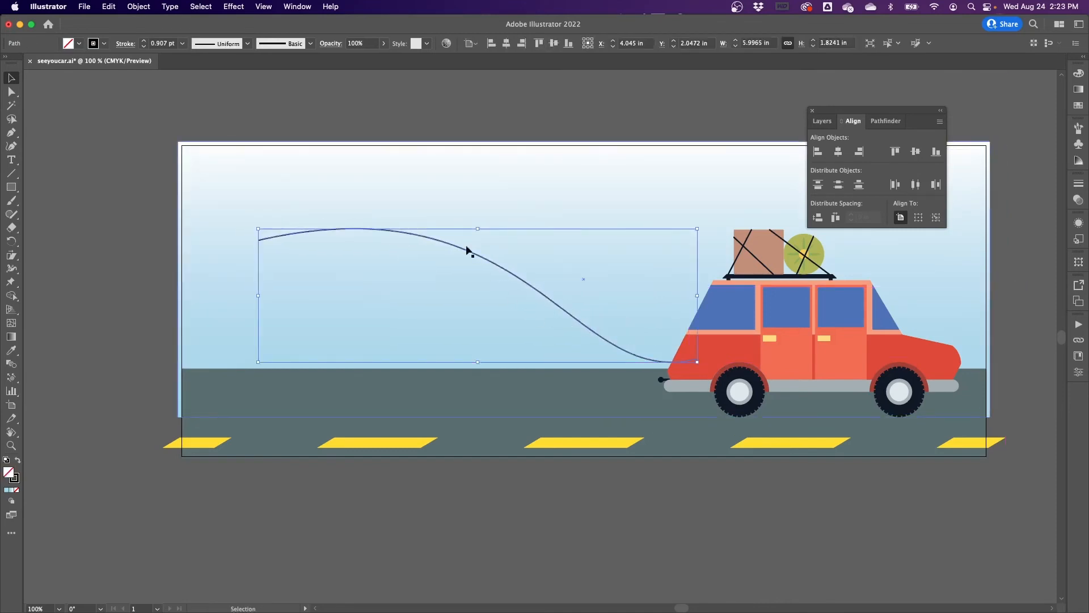
Remove the curved path's black stroke by setting it to None.
{"action": "left_click", "coordinate": [105, 44]}
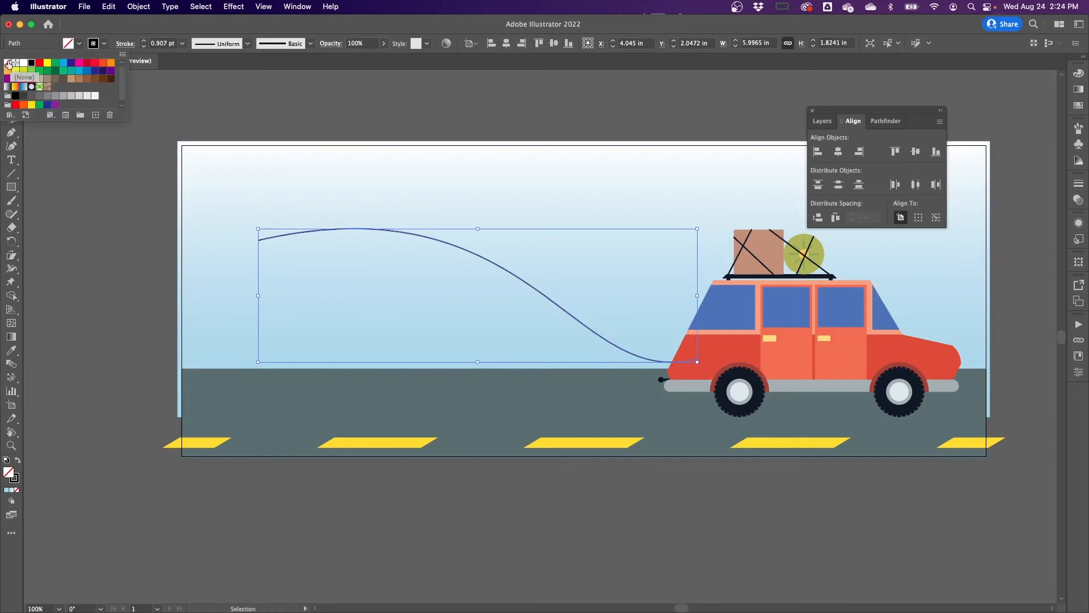
{"action": "left_click", "coordinate": [8, 63]}
{"action": "left_click", "coordinate": [103, 44]}
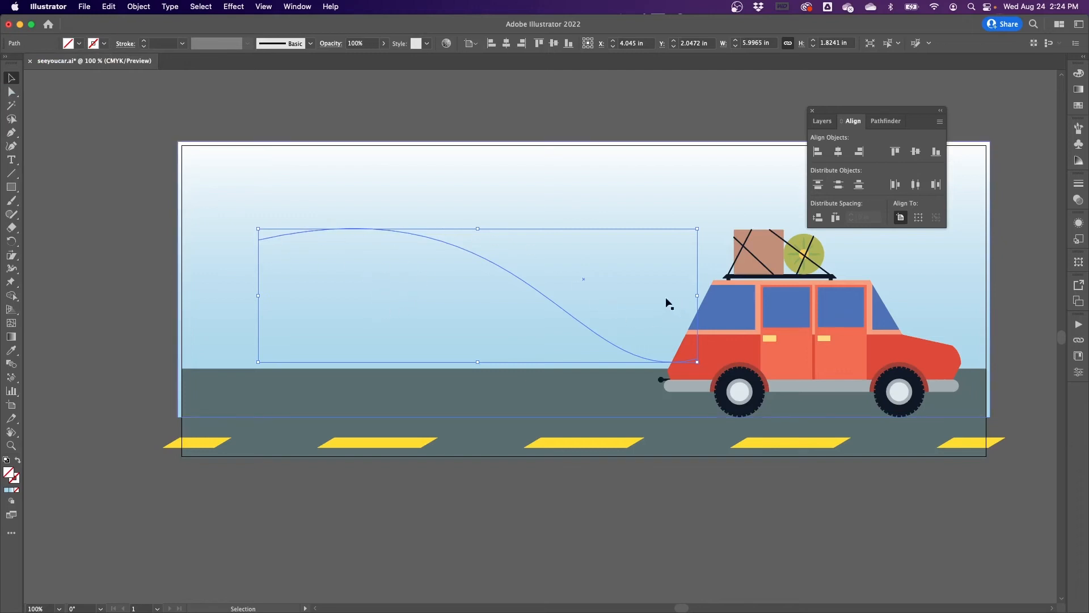
Add type along the curved path, starting near its crest, reading "See You Soon!".
{"action": "key", "text": "t"}
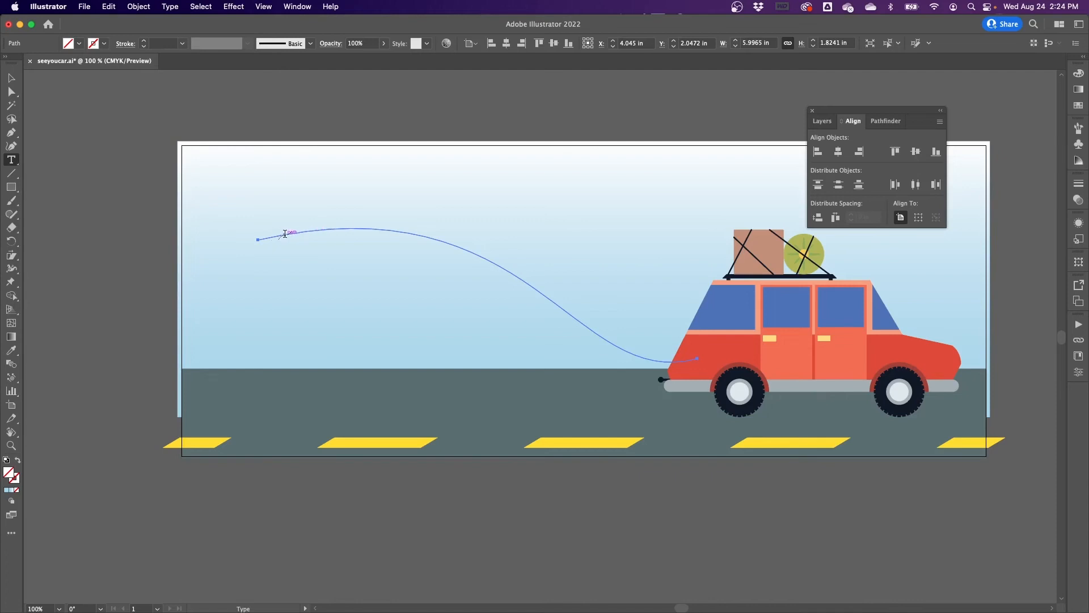
{"action": "left_click", "coordinate": [326, 228]}
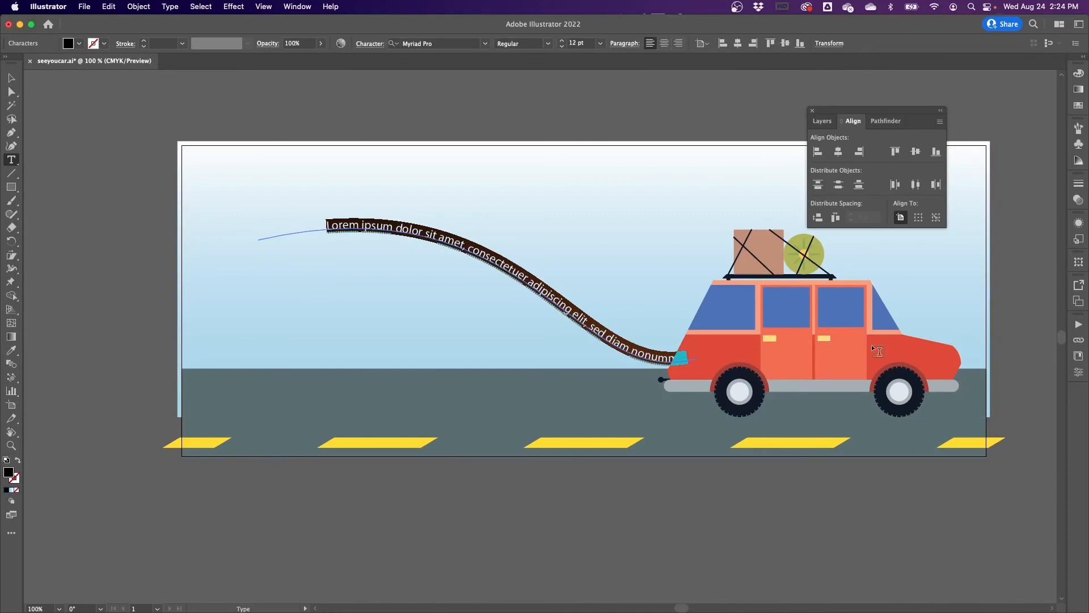
{"action": "type", "text": "See You"}
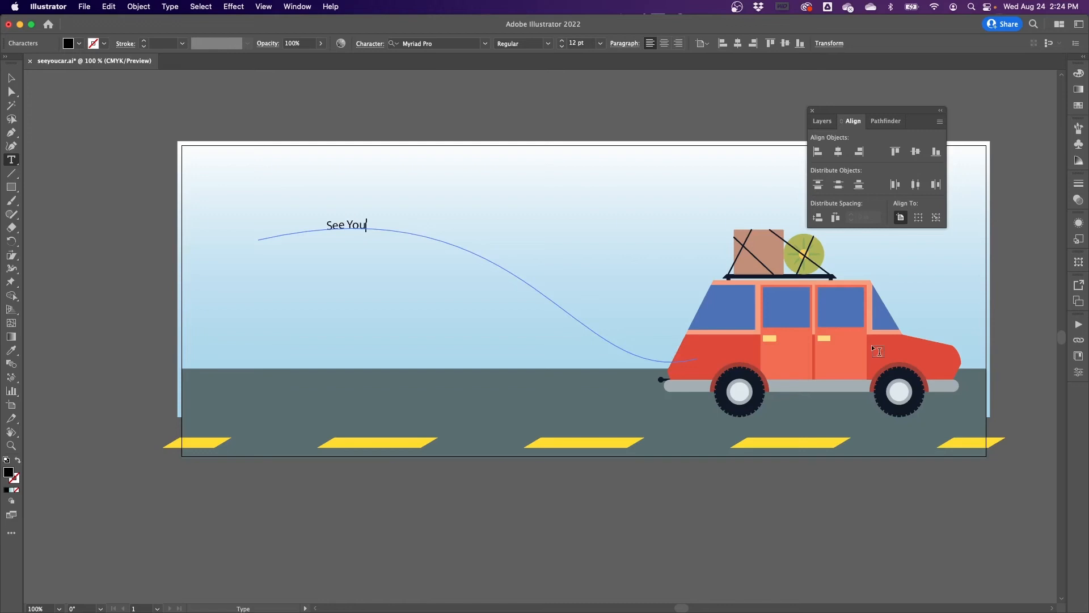
{"action": "type", "text": " Soon!"}
Select all of the path text and clear the Sans Serif filter from the font list.
{"action": "key", "text": "super+a"}
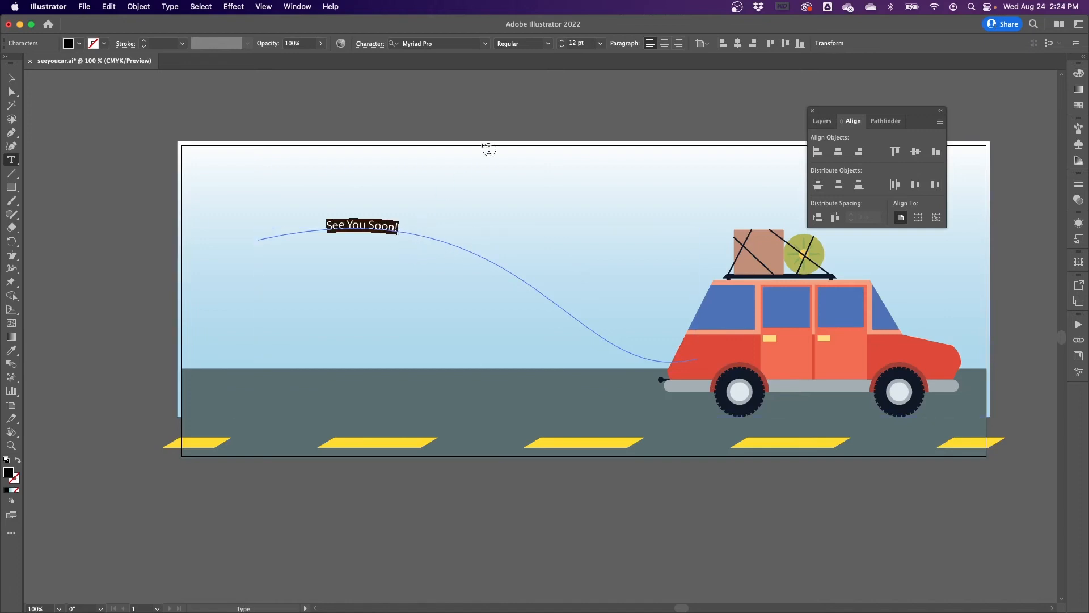
{"action": "left_click", "coordinate": [485, 45]}
{"action": "left_click", "coordinate": [486, 45]}
{"action": "left_click", "coordinate": [485, 45]}
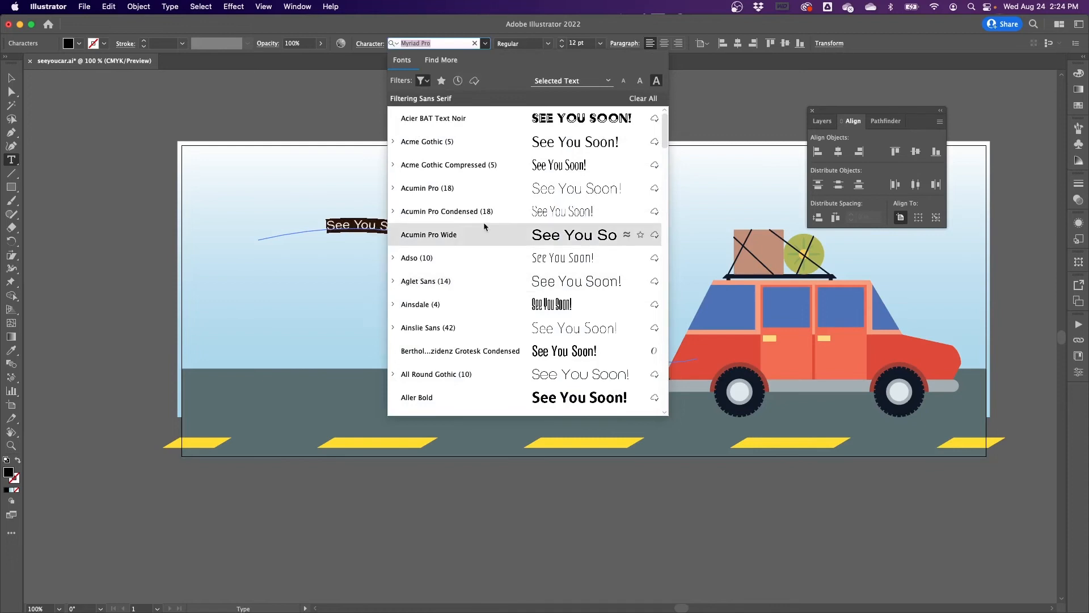
{"action": "left_click", "coordinate": [423, 81]}
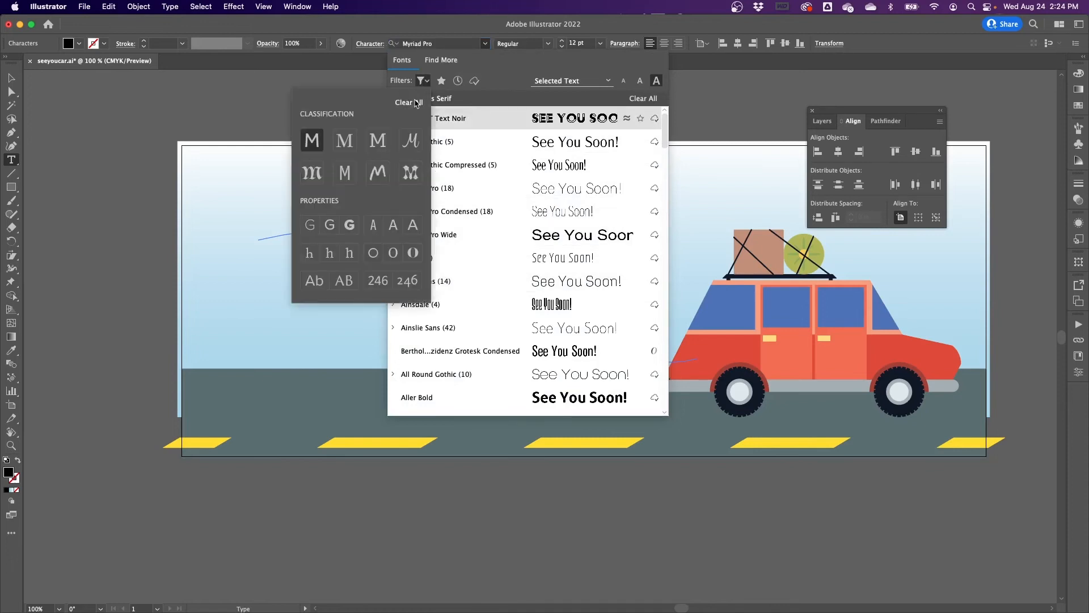
{"action": "left_click", "coordinate": [414, 102]}
{"action": "left_click", "coordinate": [425, 83]}
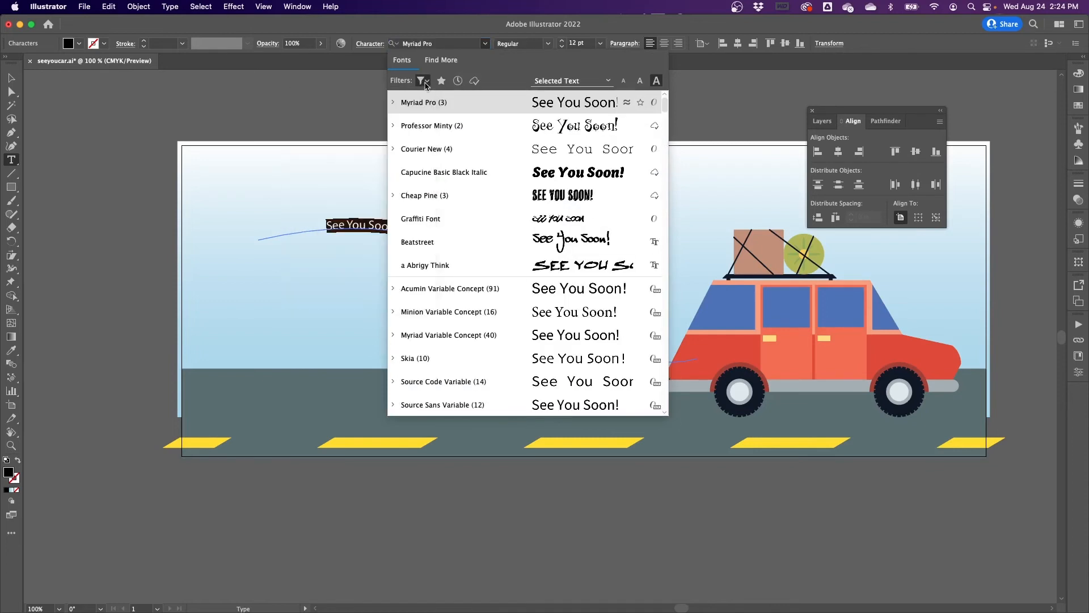
Browse the additional Adobe Fonts that can be activated for the selected text.
{"action": "left_click", "coordinate": [448, 61]}
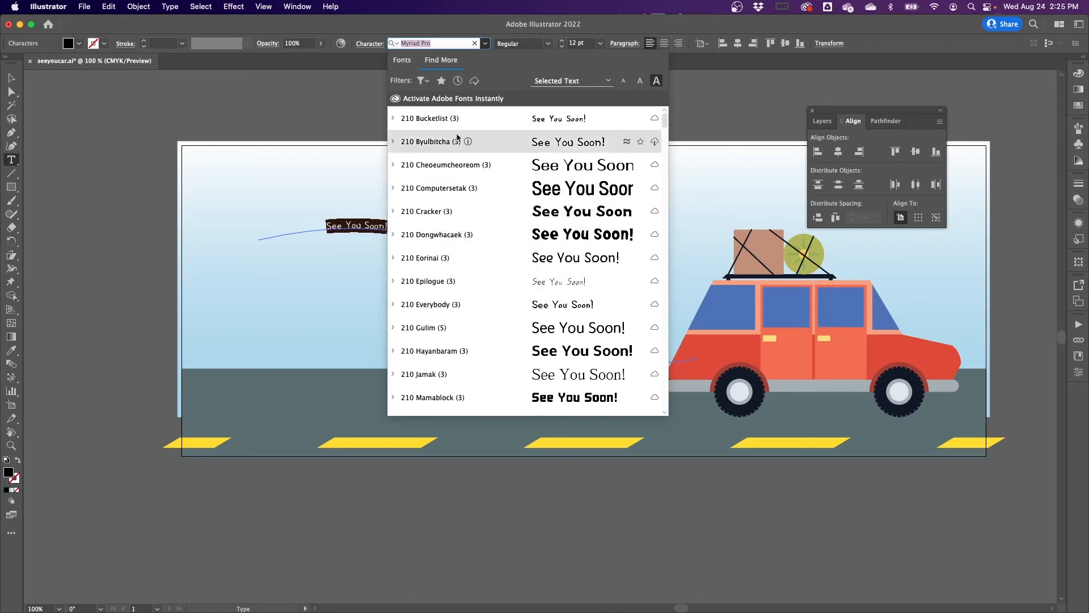
{"action": "left_click_drag", "start_coordinate": [665, 121], "coordinate": [657, 137]}
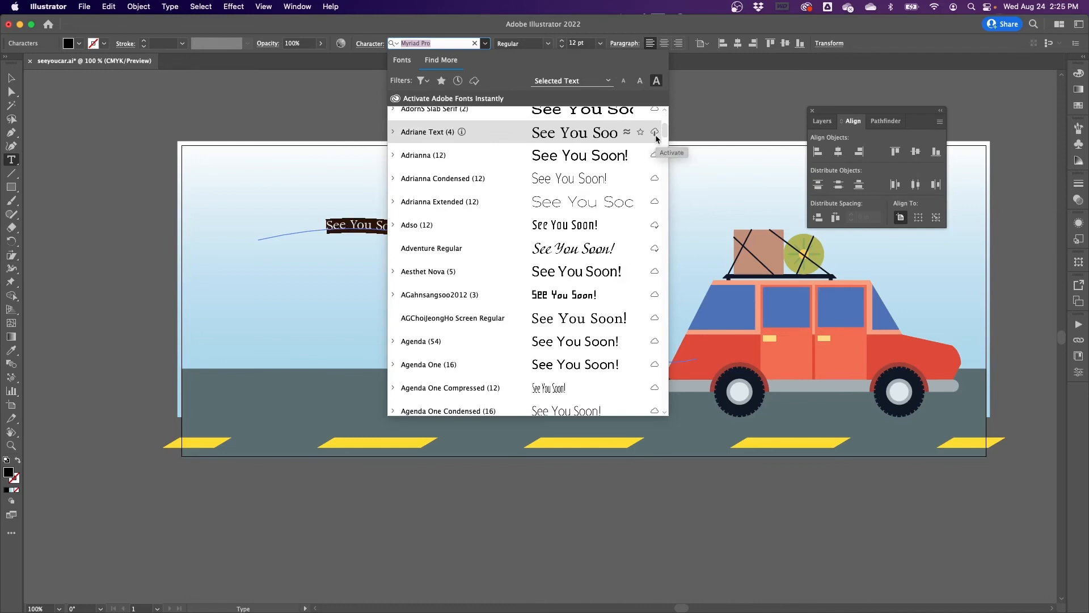
{"action": "left_click", "coordinate": [655, 134]}
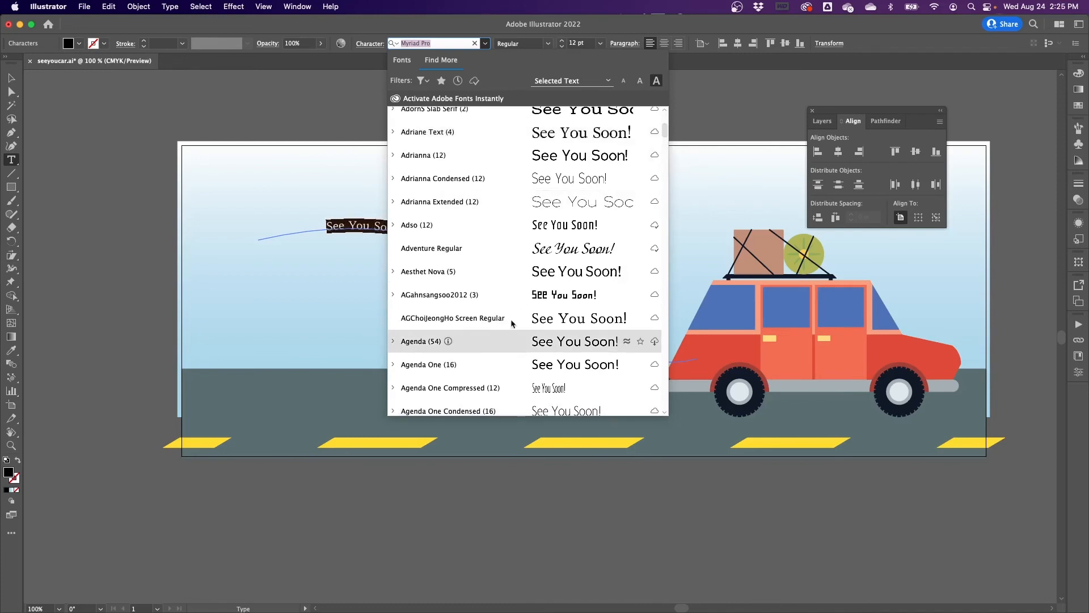
Browse the activatable Adobe Fonts using the Decorative, Sans Serif and Heavy Weight filters.
{"action": "left_click", "coordinate": [424, 82]}
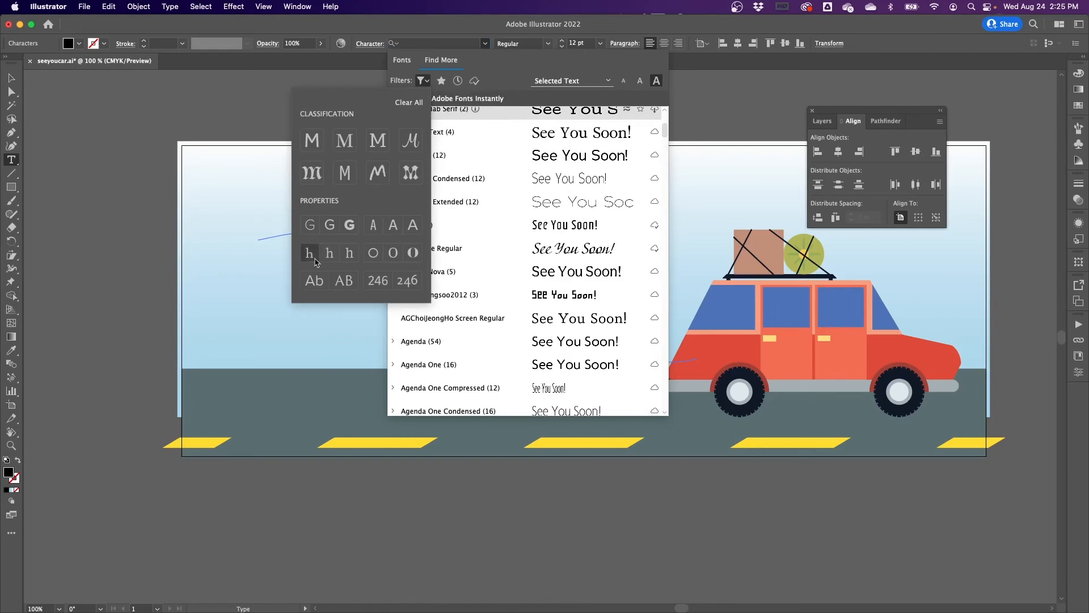
{"action": "left_click", "coordinate": [411, 173]}
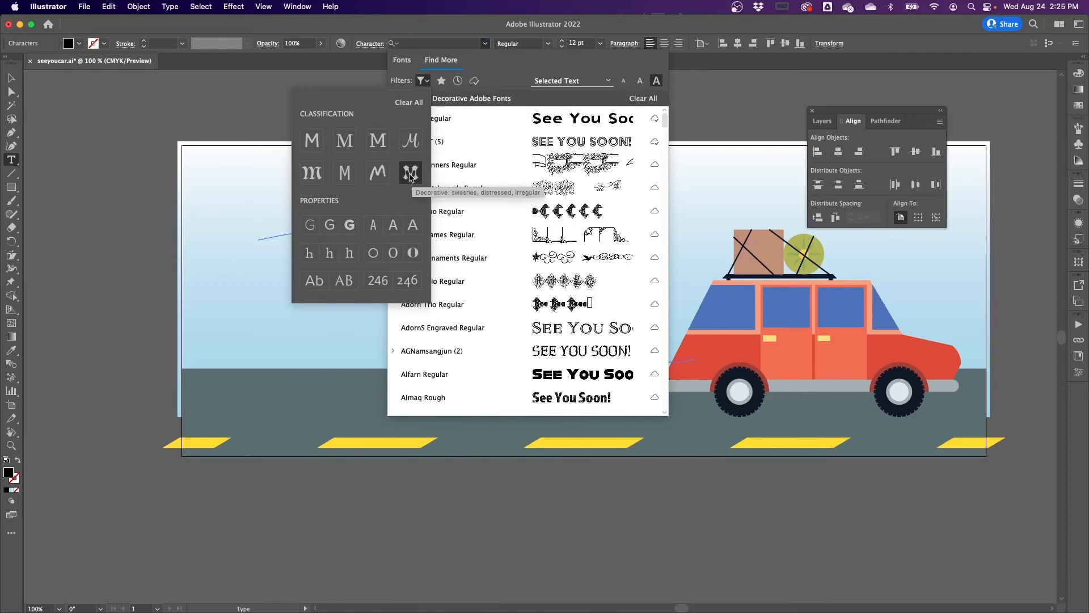
{"action": "left_click", "coordinate": [313, 143]}
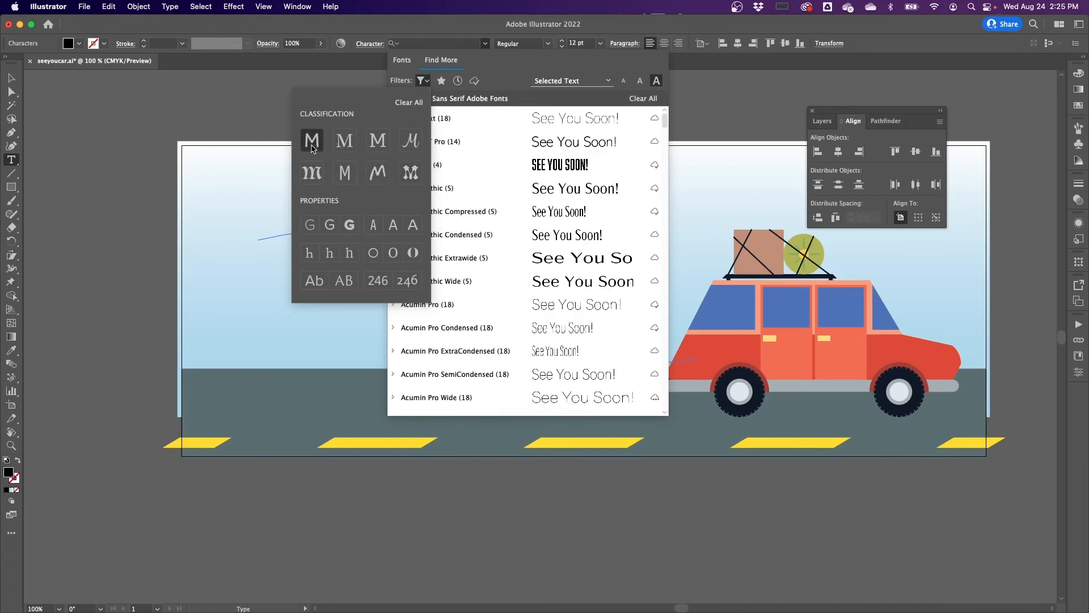
{"action": "left_click", "coordinate": [350, 228]}
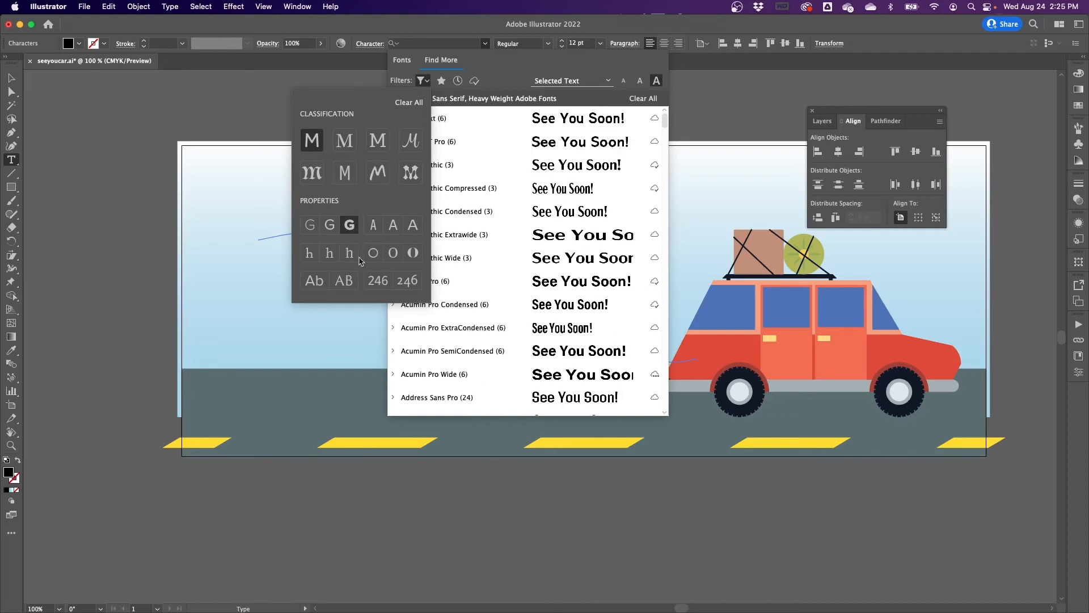
{"action": "left_click", "coordinate": [350, 227]}
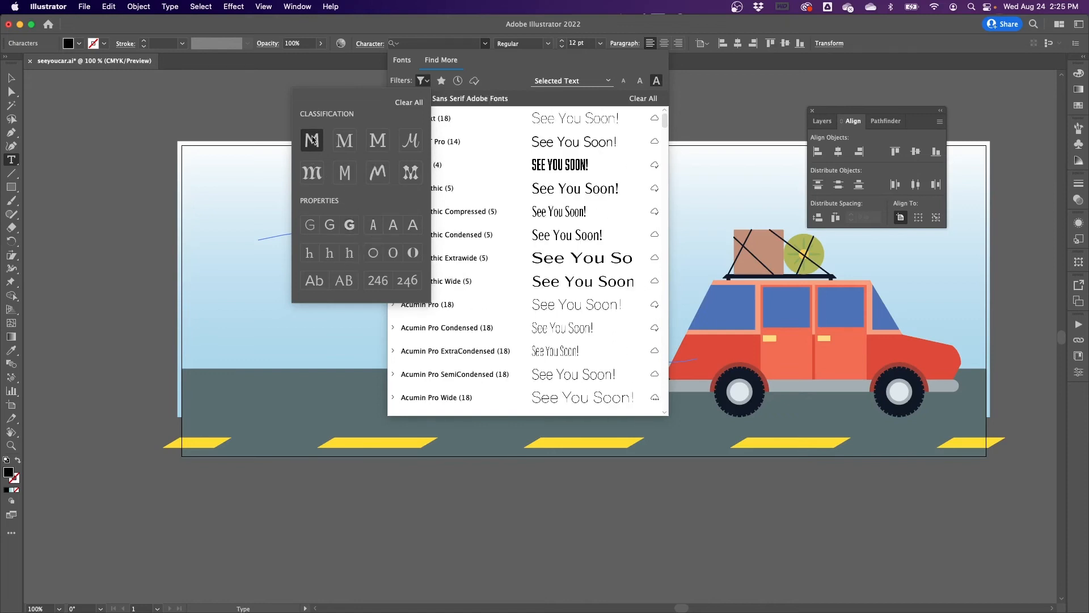
{"action": "left_click", "coordinate": [410, 173]}
Clear the font filter in the installed fonts list, search for "profess" and apply Professor Minty Regular to the path text.
{"action": "left_click", "coordinate": [406, 63]}
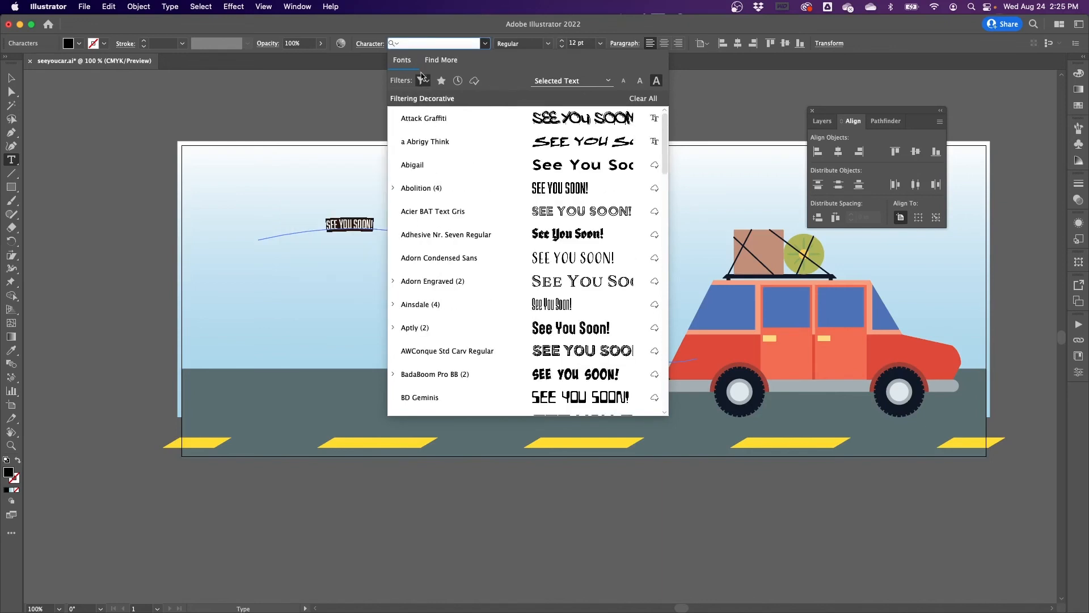
{"action": "left_click", "coordinate": [421, 81]}
{"action": "left_click", "coordinate": [417, 102]}
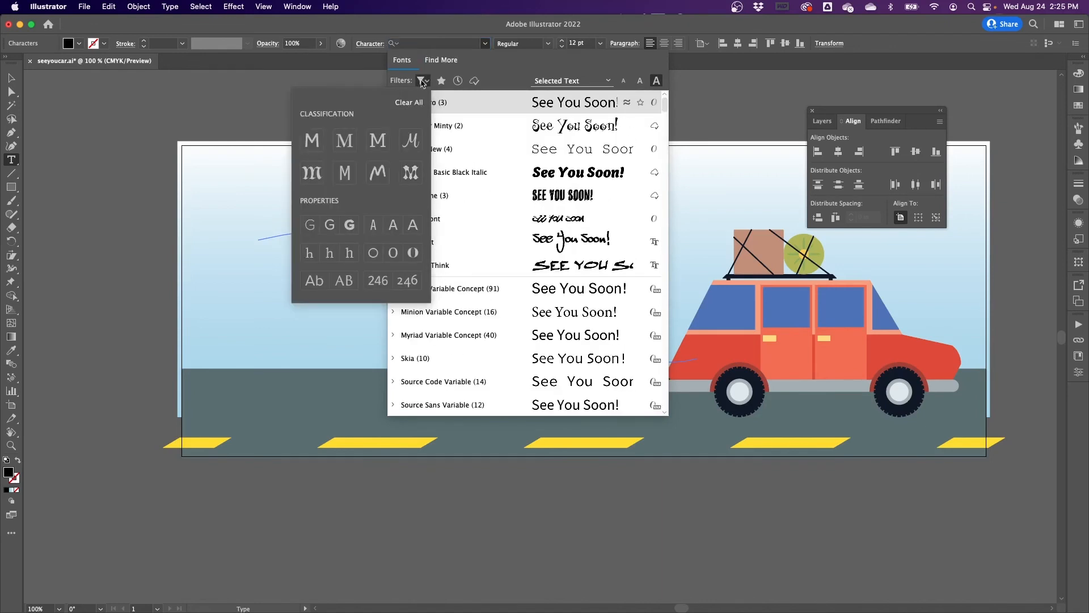
{"action": "left_click", "coordinate": [438, 45]}
{"action": "type", "text": "profess"}
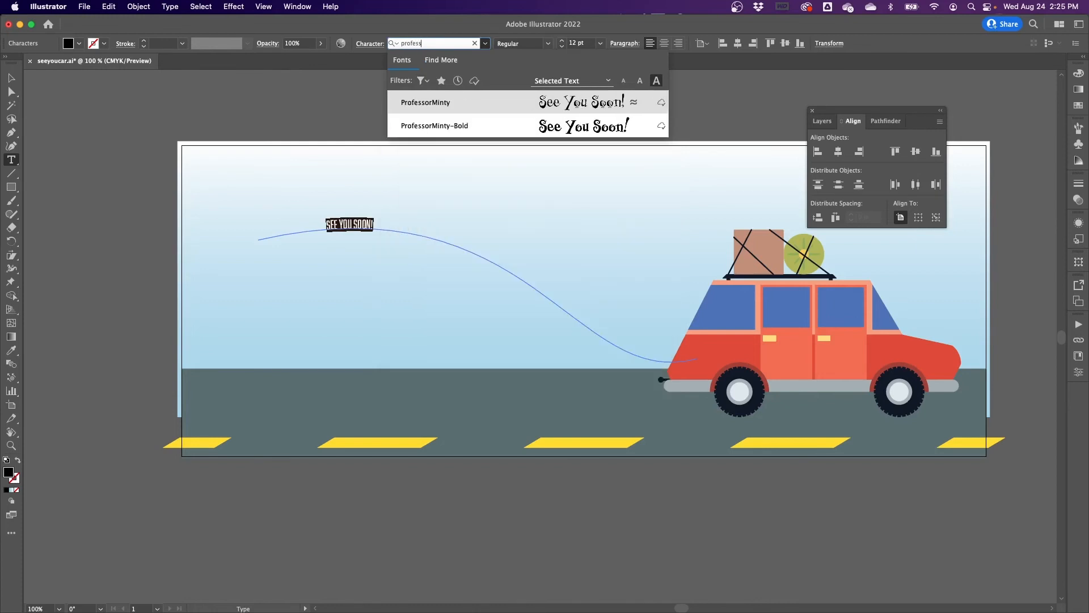
{"action": "left_click", "coordinate": [472, 103]}
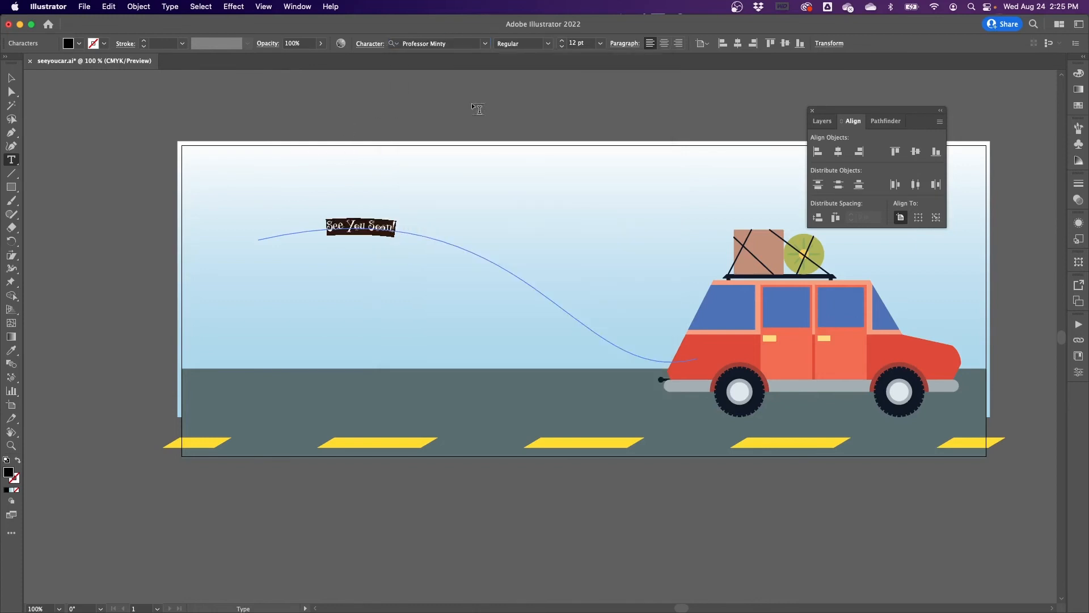
Increase the font size of the selected path text to 67 pt.
{"action": "left_click", "coordinate": [586, 45]}
{"action": "key", "text": "Up"}
{"action": "key", "text": "Up"}
{"action": "key", "text": "Up"}
{"action": "key", "text": "Up"}
{"action": "key", "text": "Up"}
{"action": "key", "text": "Up"}
{"action": "key", "text": "Up"}
{"action": "key", "text": "Up"}
{"action": "key", "text": "Up"}
{"action": "key", "text": "Up"}
{"action": "key", "text": "Up"}
{"action": "key", "text": "Up"}
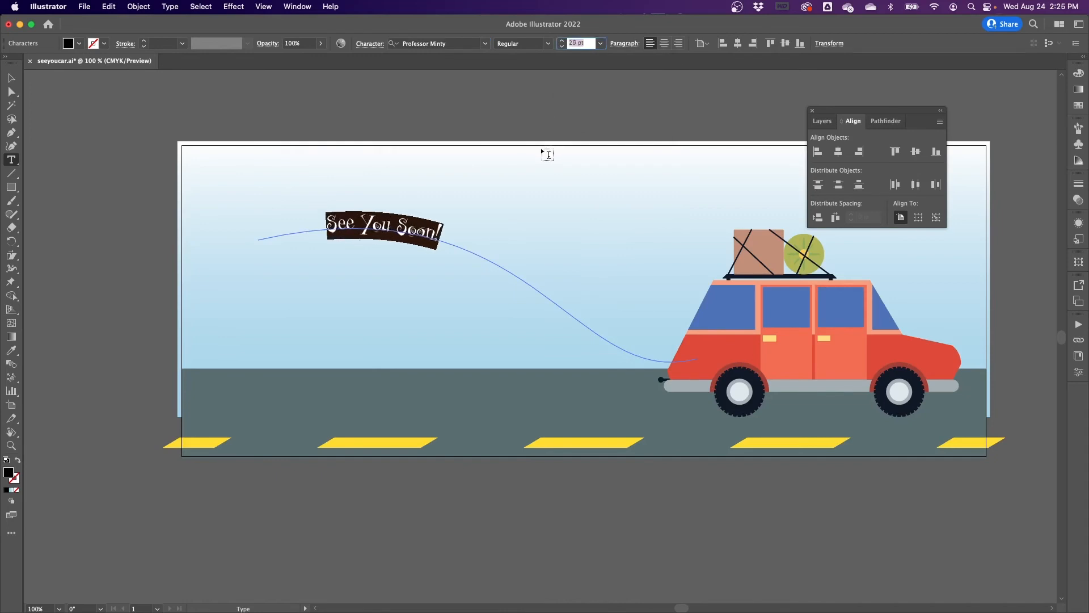
{"action": "key", "text": "Up"}
{"action": "key", "text": "Up"}
{"action": "key", "text": "Up"}
{"action": "key", "text": "Up"}
{"action": "key", "text": "Up"}
{"action": "key", "text": "Up"}
{"action": "key", "text": "Up"}
{"action": "key", "text": "Up"}
{"action": "key", "text": "Up"}
{"action": "key", "text": "Up"}
{"action": "key", "text": "Up"}
{"action": "key", "text": "Up"}
{"action": "key", "text": "Up"}
{"action": "key", "text": "Up"}
{"action": "key", "text": "Up"}
{"action": "key", "text": "Up"}
{"action": "key", "text": "Up"}
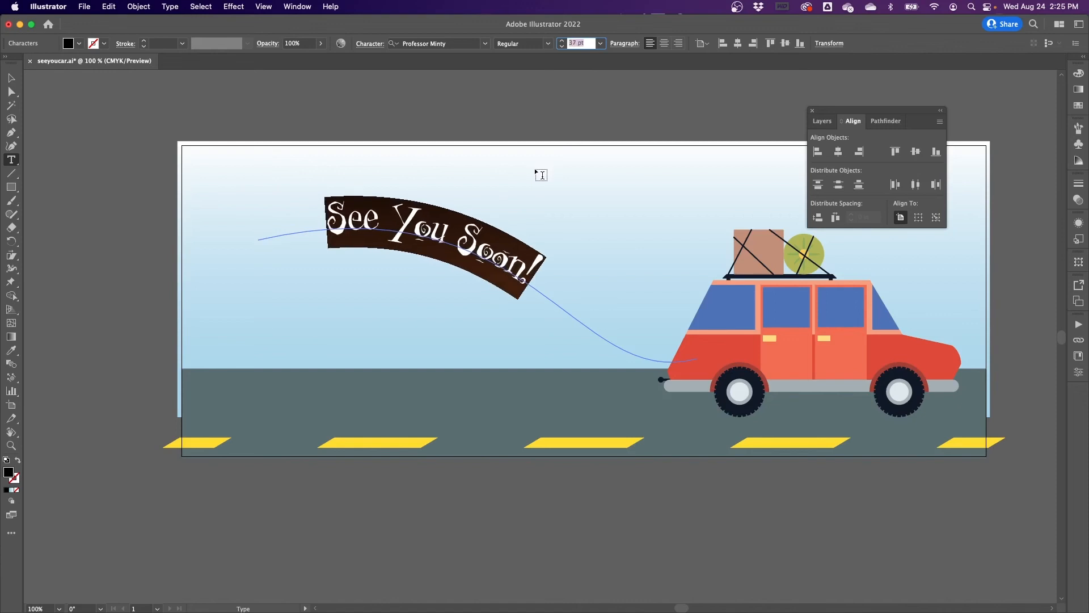
{"action": "key", "text": "Up"}
{"action": "key", "text": "Up"}
{"action": "key", "text": "Up"}
{"action": "key", "text": "Up"}
{"action": "key", "text": "Up"}
{"action": "key", "text": "Up"}
{"action": "key", "text": "Up"}
{"action": "key", "text": "Up"}
{"action": "key", "text": "Up"}
{"action": "key", "text": "Up"}
{"action": "key", "text": "Up"}
{"action": "key", "text": "Up"}
{"action": "key", "text": "Up"}
{"action": "key", "text": "Up"}
{"action": "key", "text": "Up"}
{"action": "key", "text": "Up"}
{"action": "key", "text": "Up"}
{"action": "key", "text": "Up"}
{"action": "key", "text": "Up"}
{"action": "key", "text": "Up"}
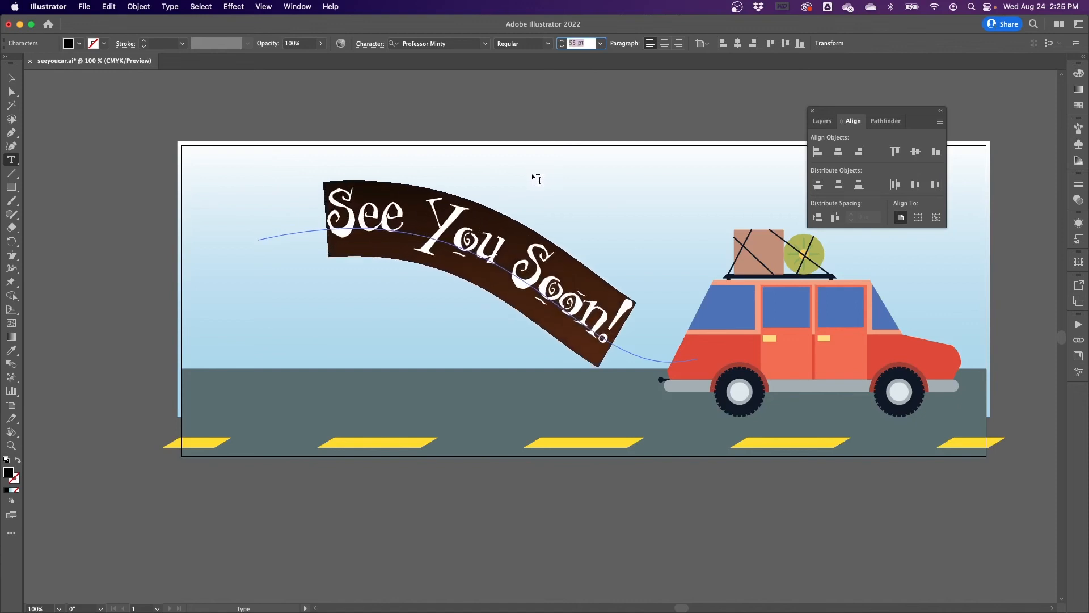
{"action": "key", "text": "Up"}
{"action": "key", "text": "Up"}
{"action": "key", "text": "Up"}
{"action": "key", "text": "Up"}
{"action": "key", "text": "Up"}
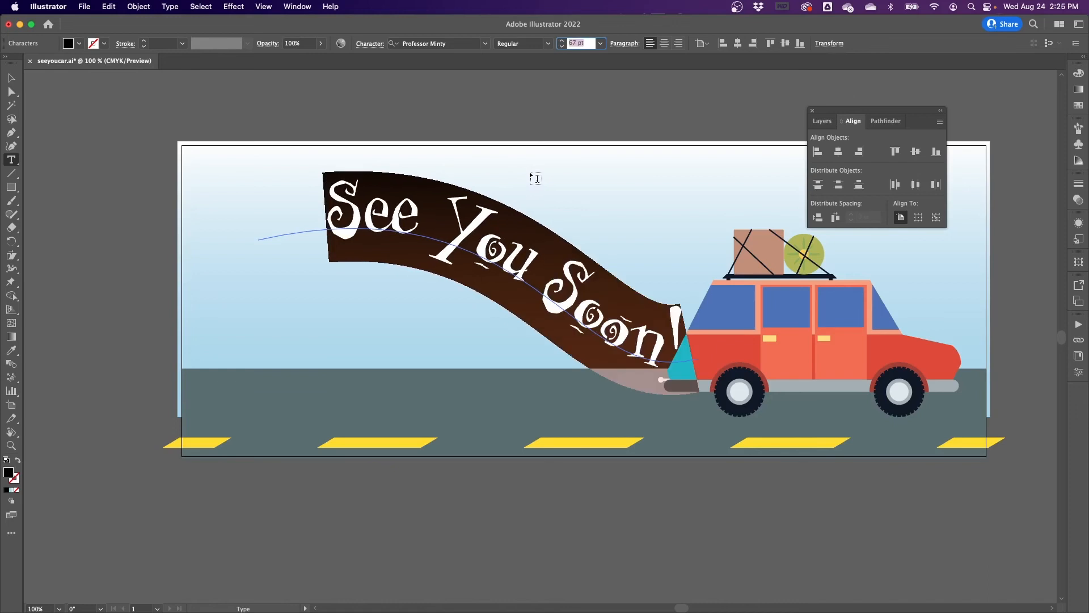
Slide the start of the path text back along the curve to the path's end farthest from the car.
{"action": "left_click", "coordinate": [392, 220]}
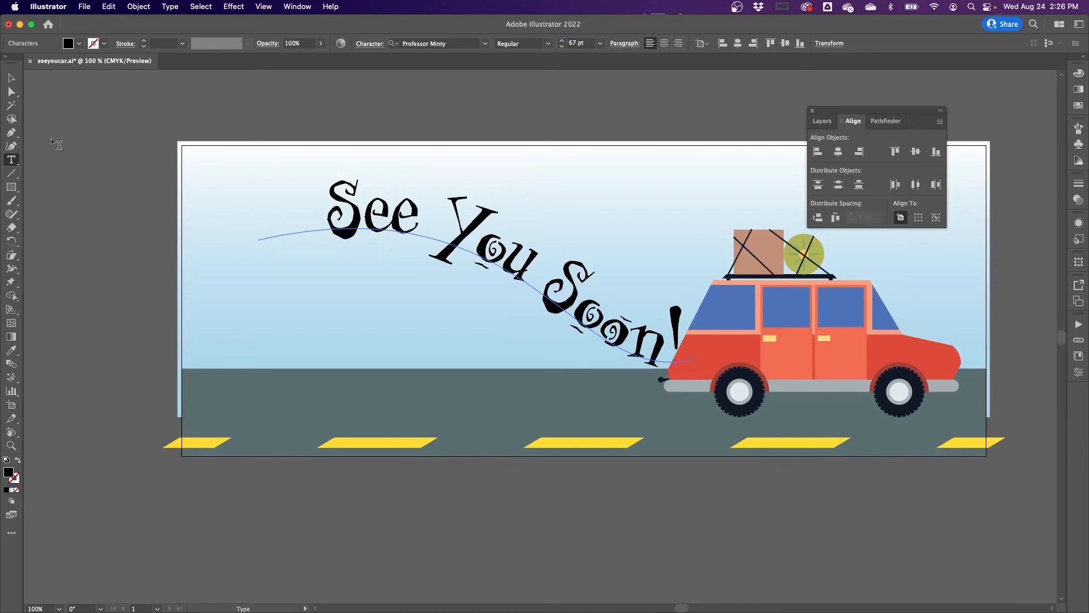
{"action": "left_click", "coordinate": [11, 92]}
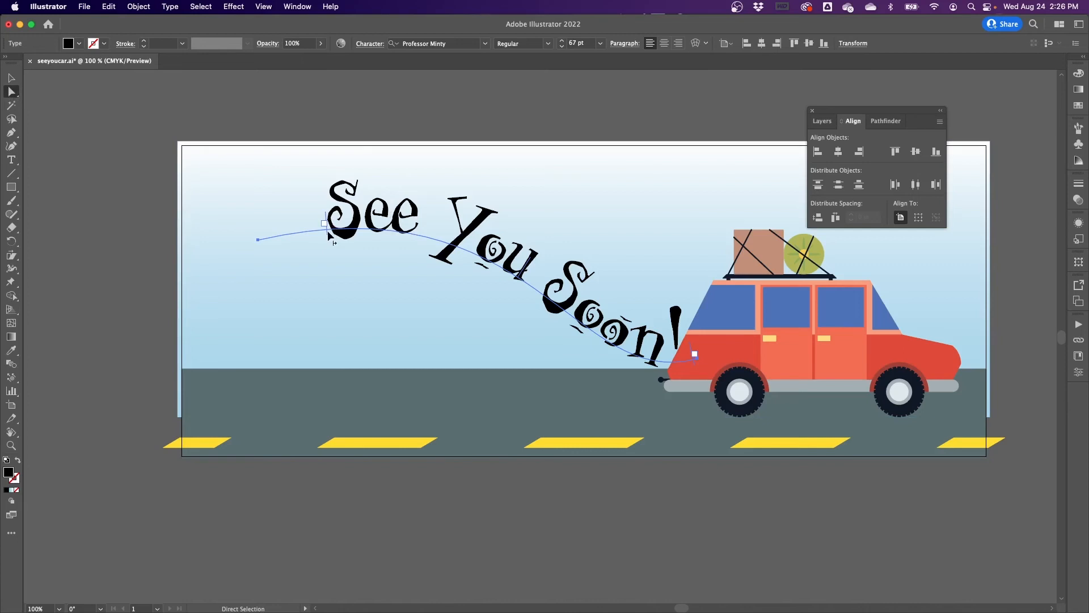
{"action": "left_click_drag", "start_coordinate": [329, 234], "coordinate": [258, 255]}
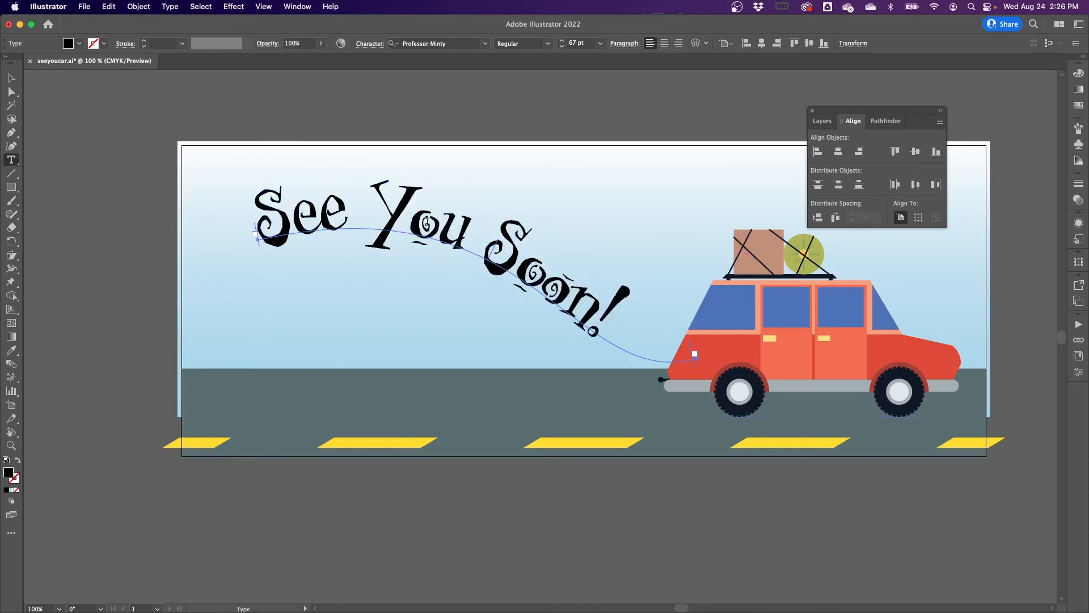
Select all of the "See You Soon!" text and fill it with the red swatch.
{"action": "key", "text": "t"}
{"action": "triple_click", "coordinate": [409, 239]}
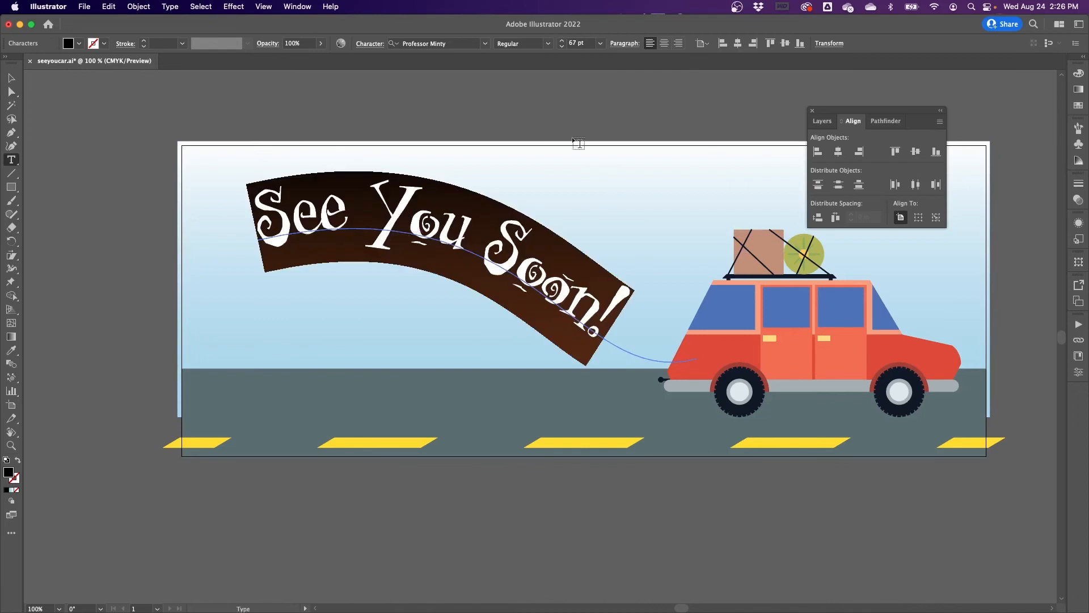
{"action": "left_click", "coordinate": [79, 44]}
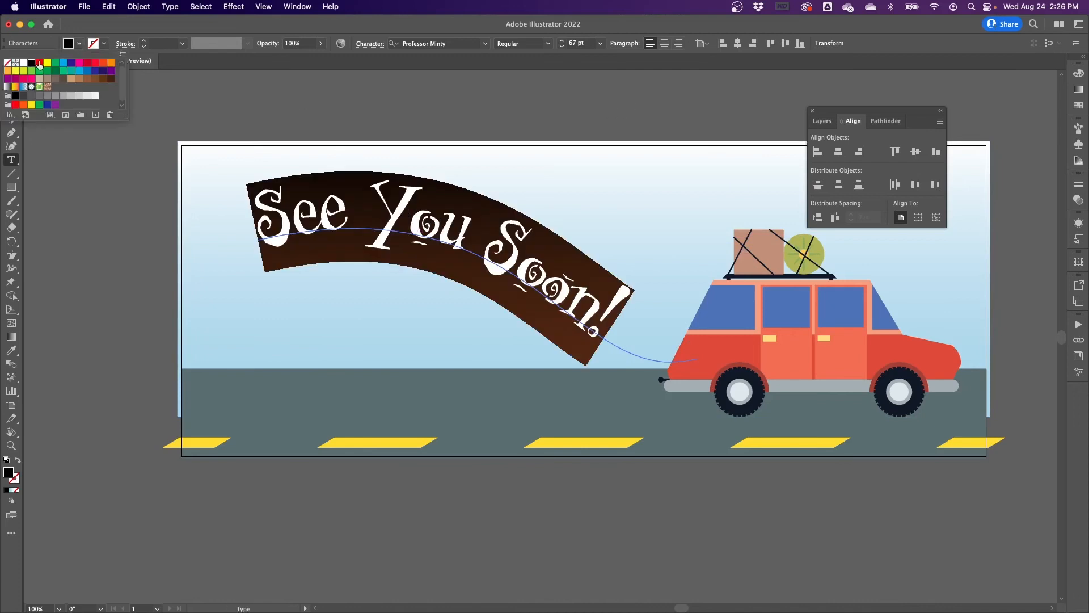
{"action": "left_click", "coordinate": [39, 63]}
{"action": "left_click", "coordinate": [103, 44]}
{"action": "left_click", "coordinate": [105, 43]}
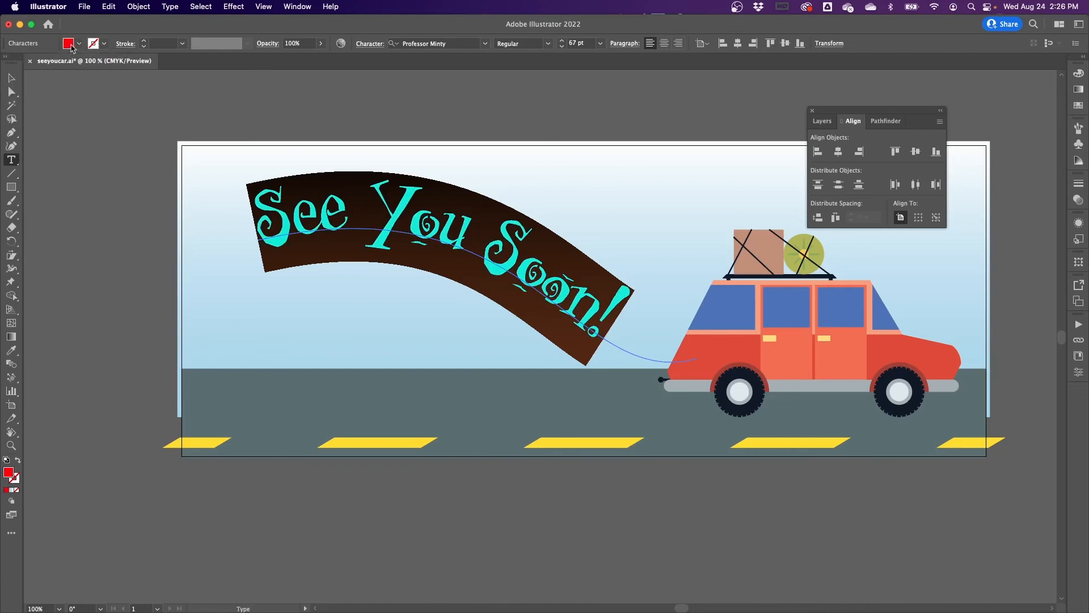
{"action": "left_click", "coordinate": [79, 44]}
{"action": "left_click", "coordinate": [80, 45]}
Increase the font size of the red path text to 75 pt.
{"action": "left_click", "coordinate": [577, 42]}
{"action": "key", "text": "Up"}
{"action": "key", "text": "Up"}
{"action": "key", "text": "Up"}
{"action": "key", "text": "Up"}
{"action": "key", "text": "Up"}
{"action": "key", "text": "Up"}
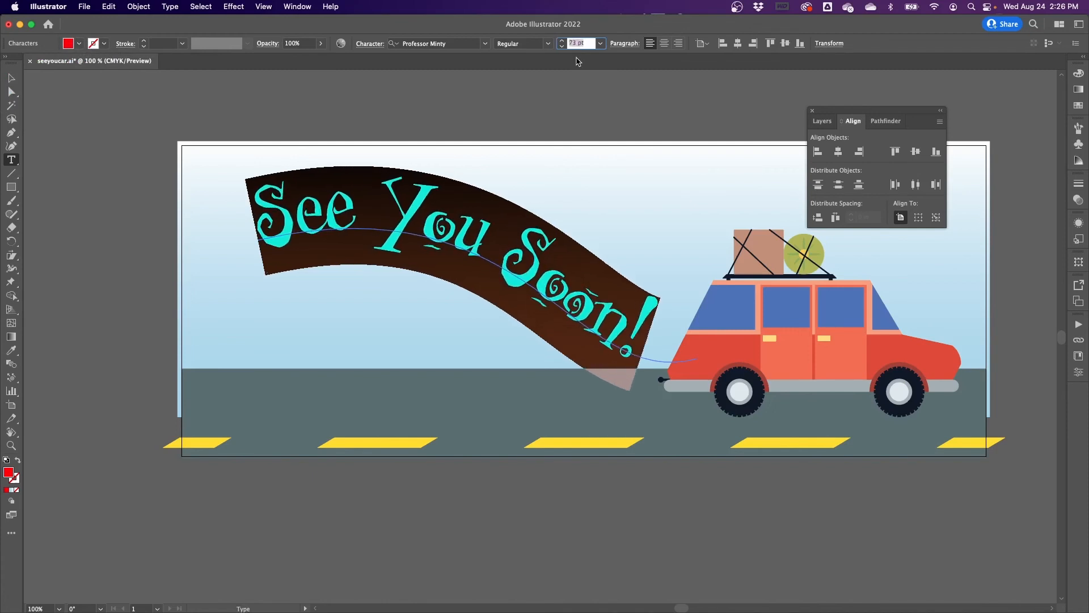
{"action": "key", "text": "Up"}
{"action": "key", "text": "Up"}
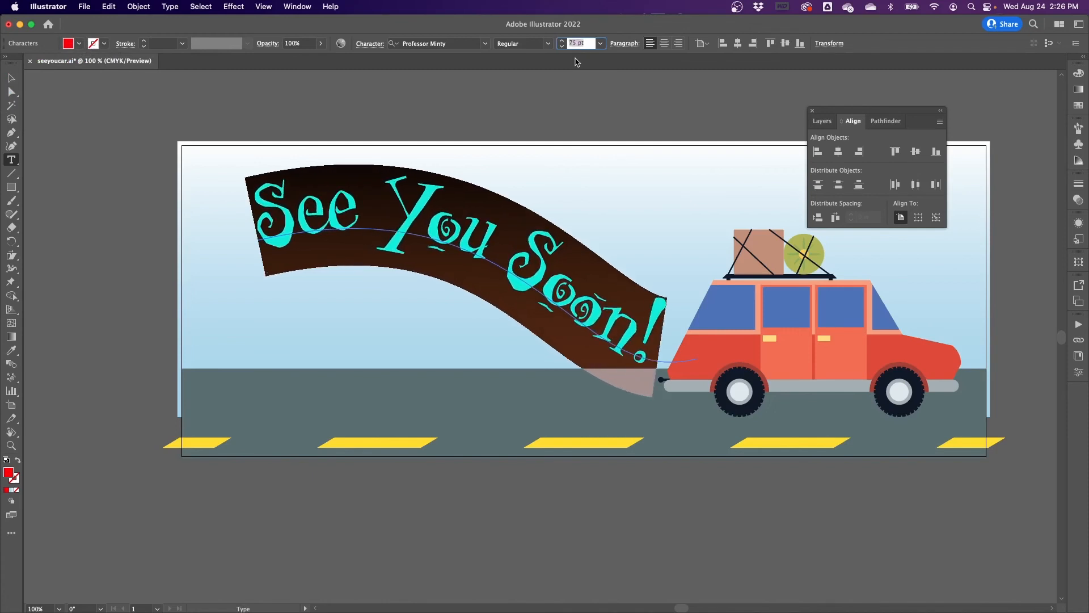
{"action": "key", "text": "Down"}
{"action": "key", "text": "Up"}
Move the path text slightly up and towards the car, and deselect it.
{"action": "left_click", "coordinate": [12, 79]}
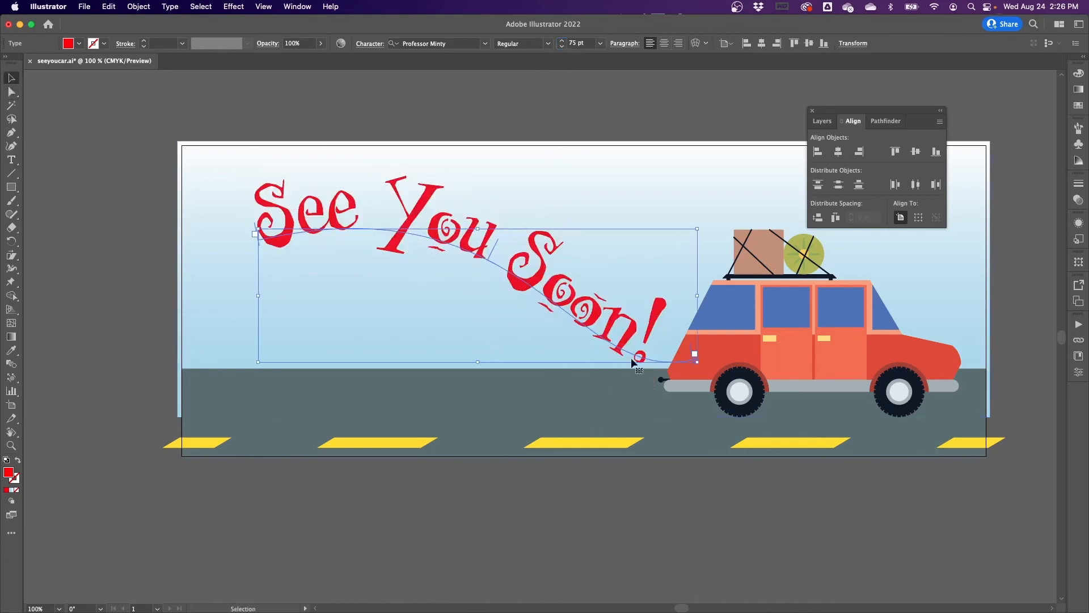
{"action": "left_click_drag", "start_coordinate": [590, 313], "coordinate": [594, 307]}
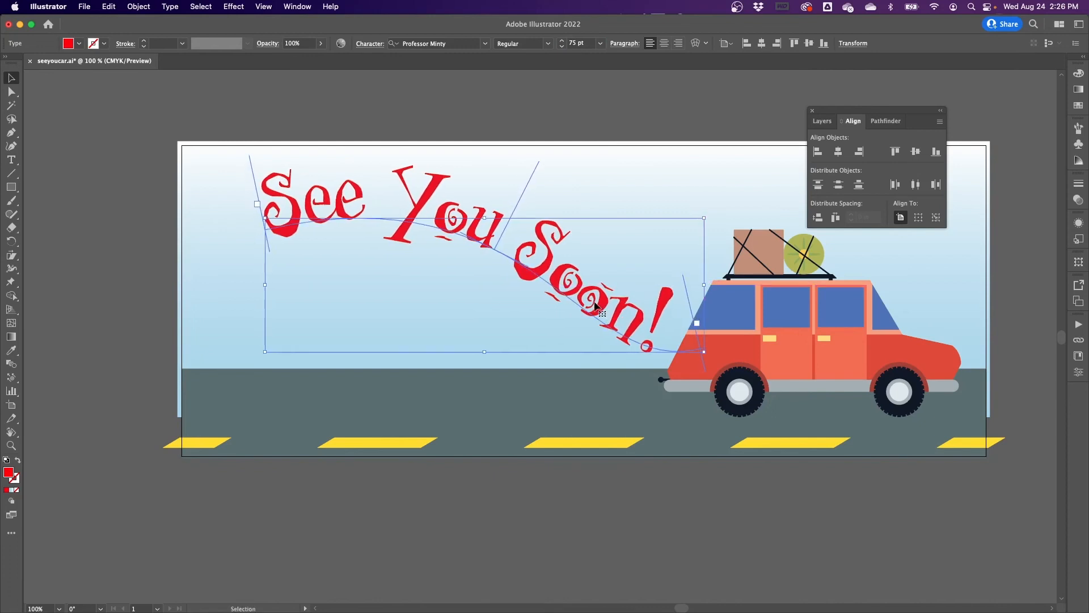
{"action": "left_click", "coordinate": [678, 117]}
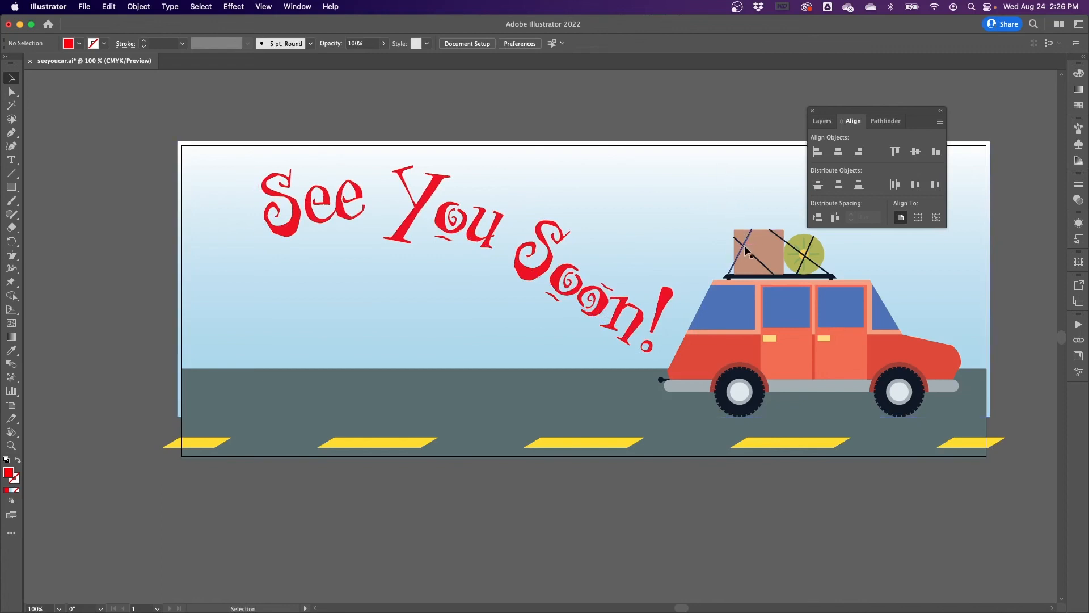
Save the orange leaf group under the Background label as a dynamic symbol named "Leaf" with the Graphic export type.
{"action": "mouse_move", "coordinate": [696, 315]}
{"action": "left_mouse_down"}
{"action": "mouse_move", "coordinate": [699, 293]}
{"action": "mouse_move", "coordinate": [700, 329]}
{"action": "left_mouse_up"}
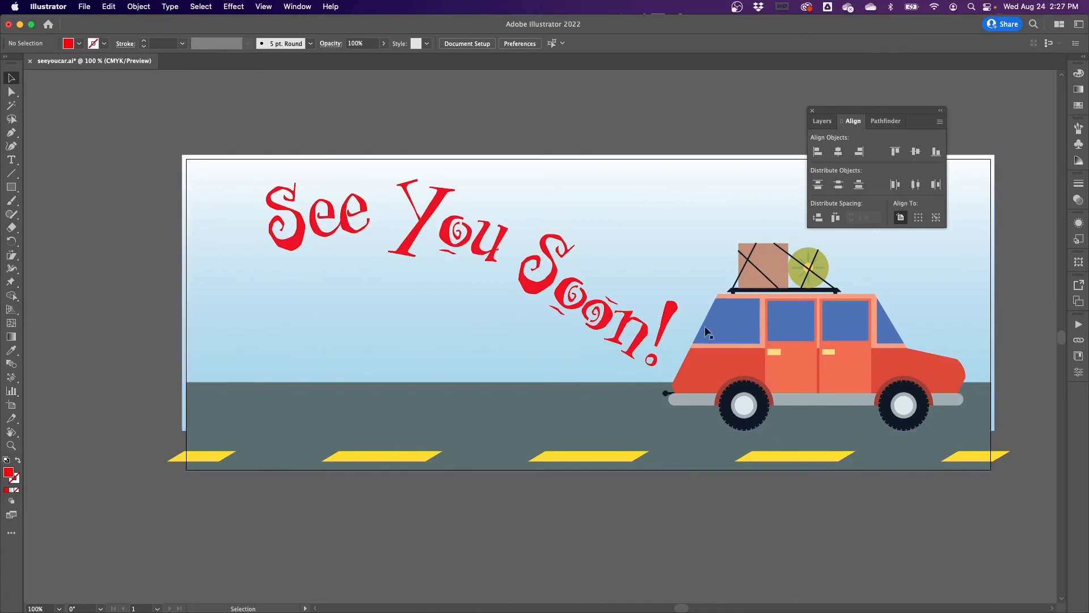
{"action": "left_click_drag", "start_coordinate": [711, 259], "coordinate": [596, 350]}
{"action": "left_click_drag", "start_coordinate": [639, 153], "coordinate": [334, 393]}
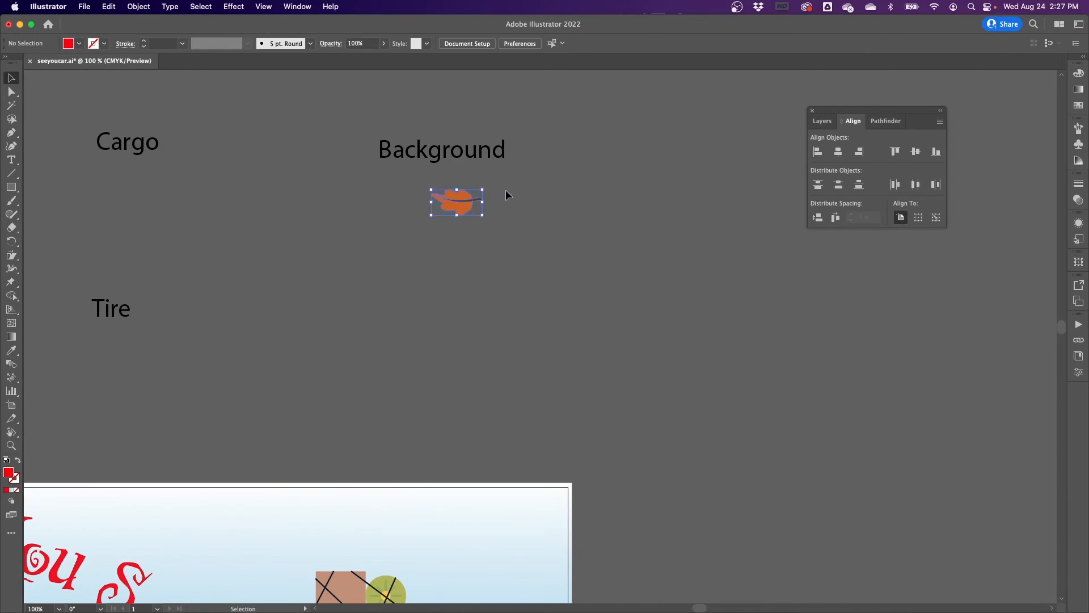
{"action": "left_click_drag", "start_coordinate": [503, 188], "coordinate": [504, 189]}
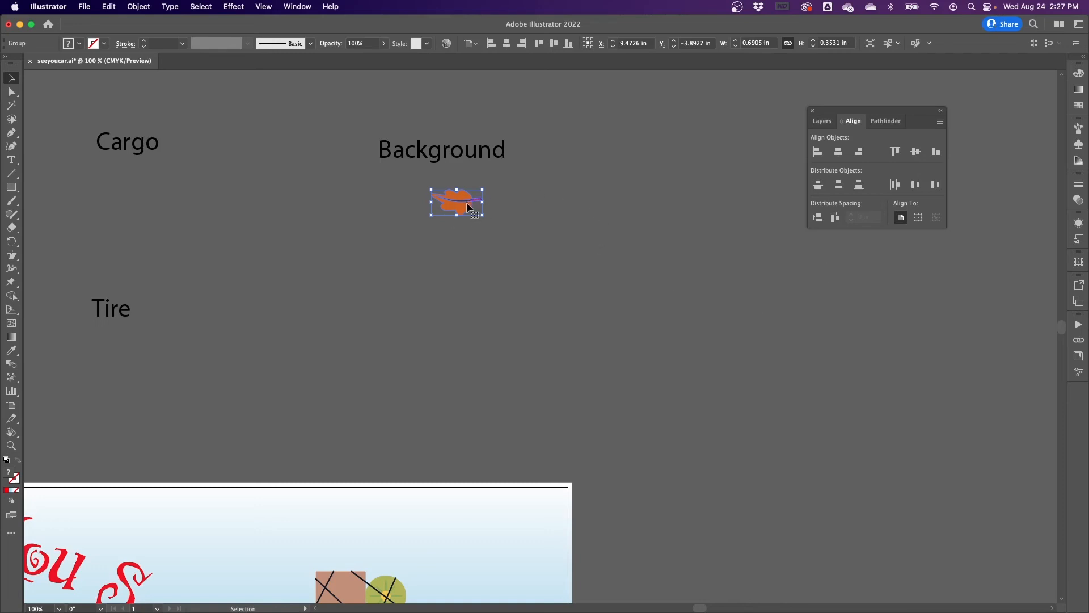
{"action": "left_click", "coordinate": [1077, 146]}
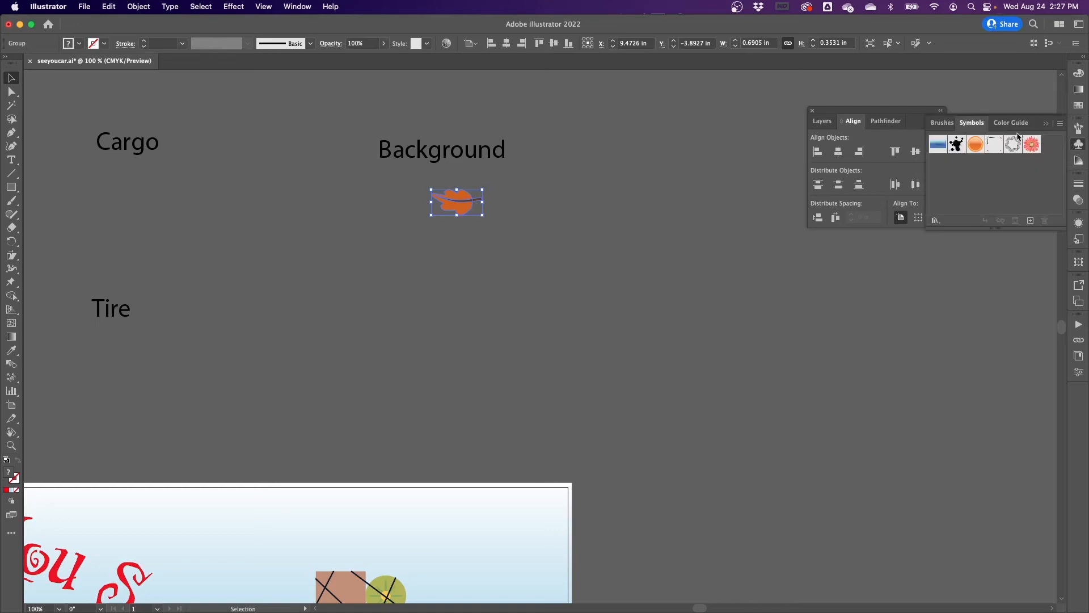
{"action": "left_click", "coordinate": [296, 8]}
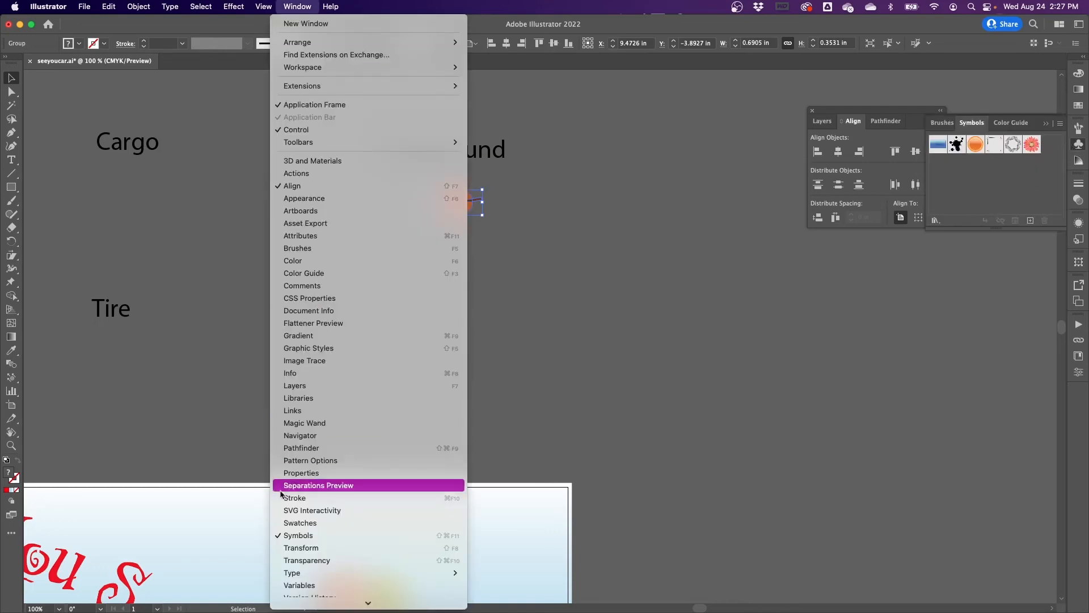
{"action": "left_click", "coordinate": [991, 190]}
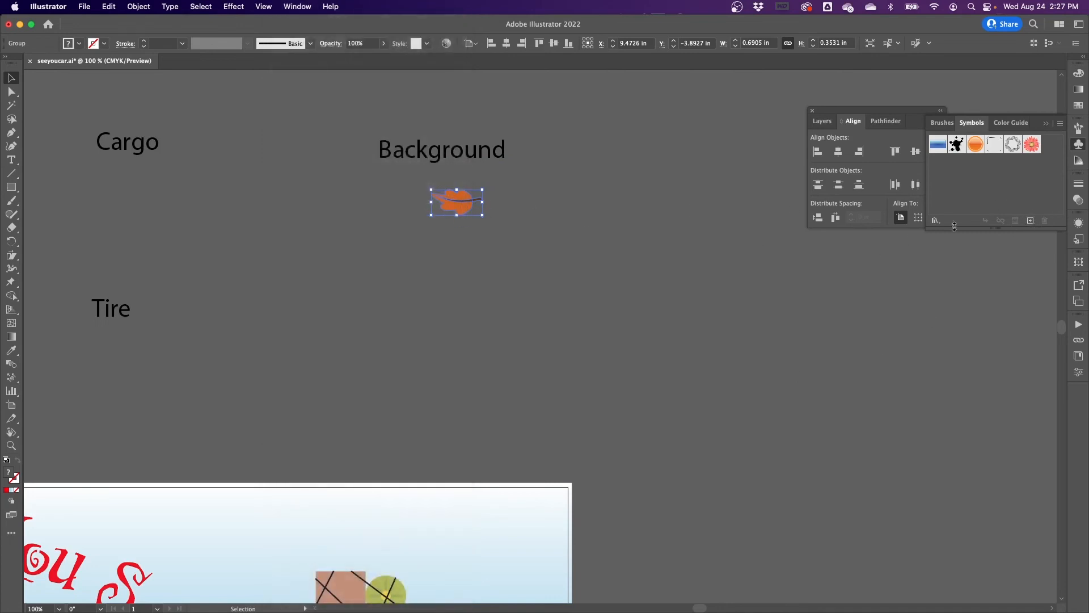
{"action": "left_click", "coordinate": [1030, 221]}
{"action": "left_click", "coordinate": [537, 284]}
{"action": "left_click", "coordinate": [545, 307]}
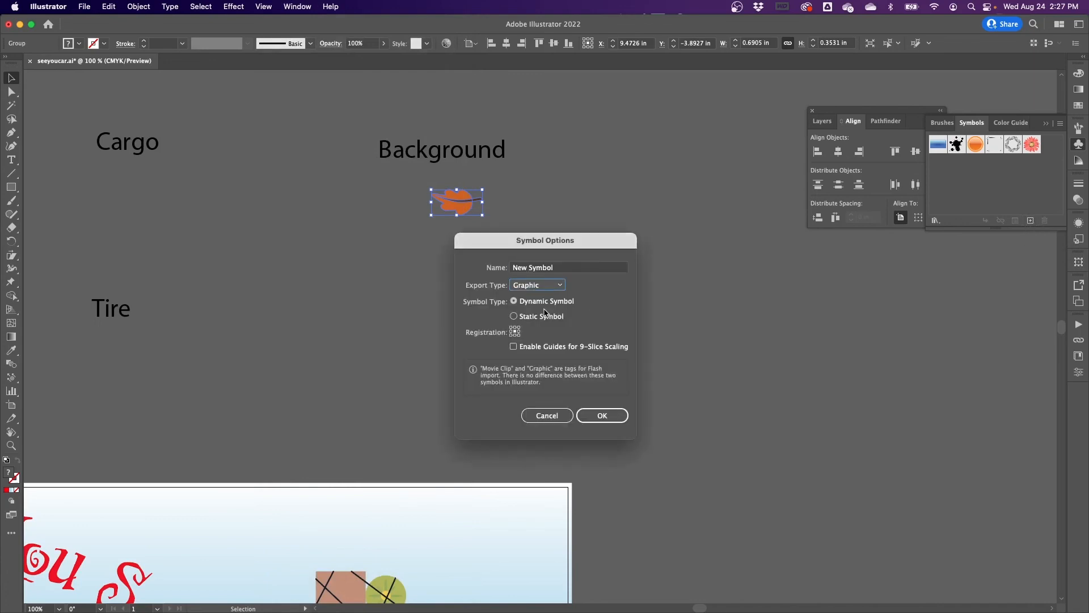
{"action": "left_click", "coordinate": [559, 268]}
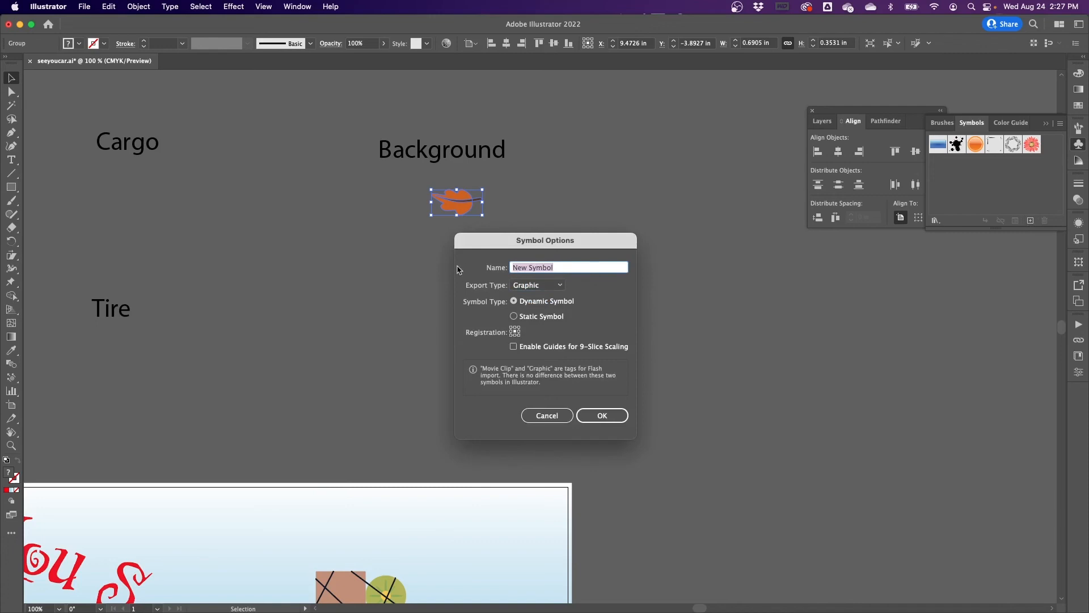
{"action": "type", "text": "Leaf"}
{"action": "left_click", "coordinate": [601, 422]}
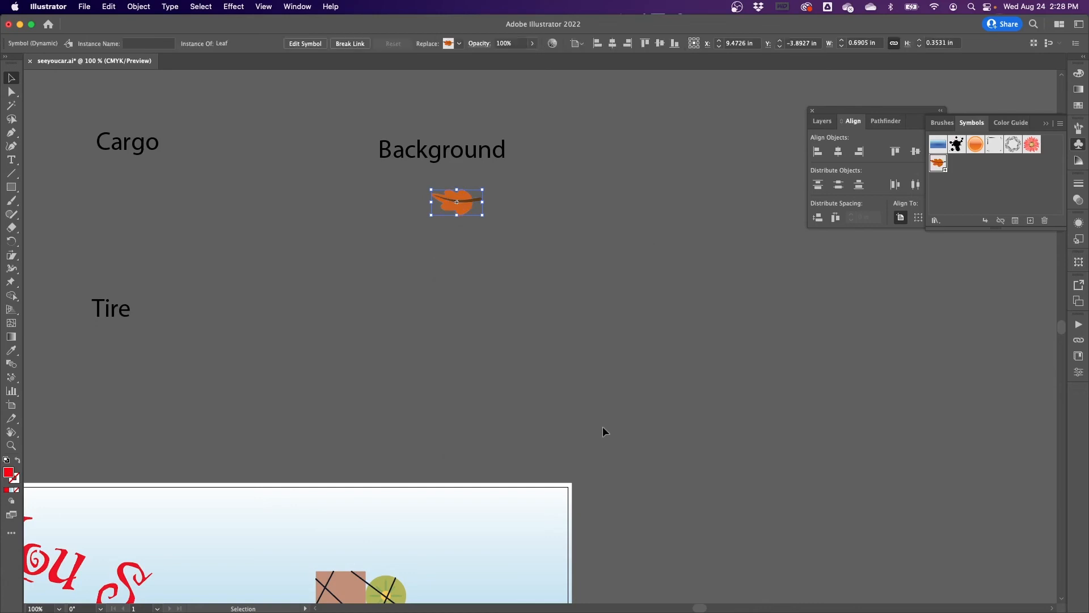
{"action": "left_click", "coordinate": [567, 336]}
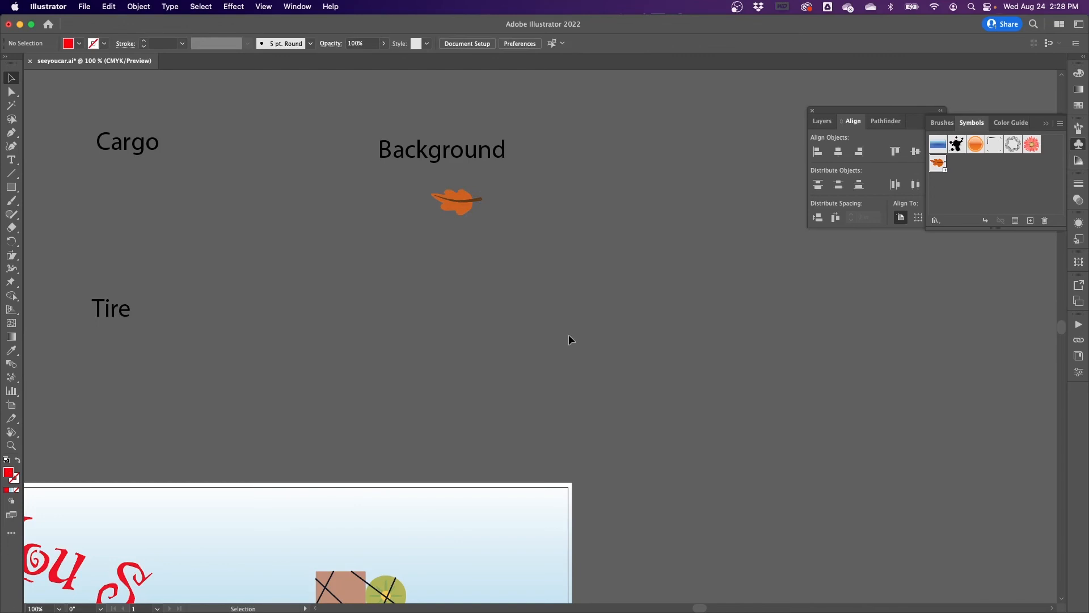
{"action": "left_click_drag", "start_coordinate": [342, 370], "coordinate": [546, 173]}
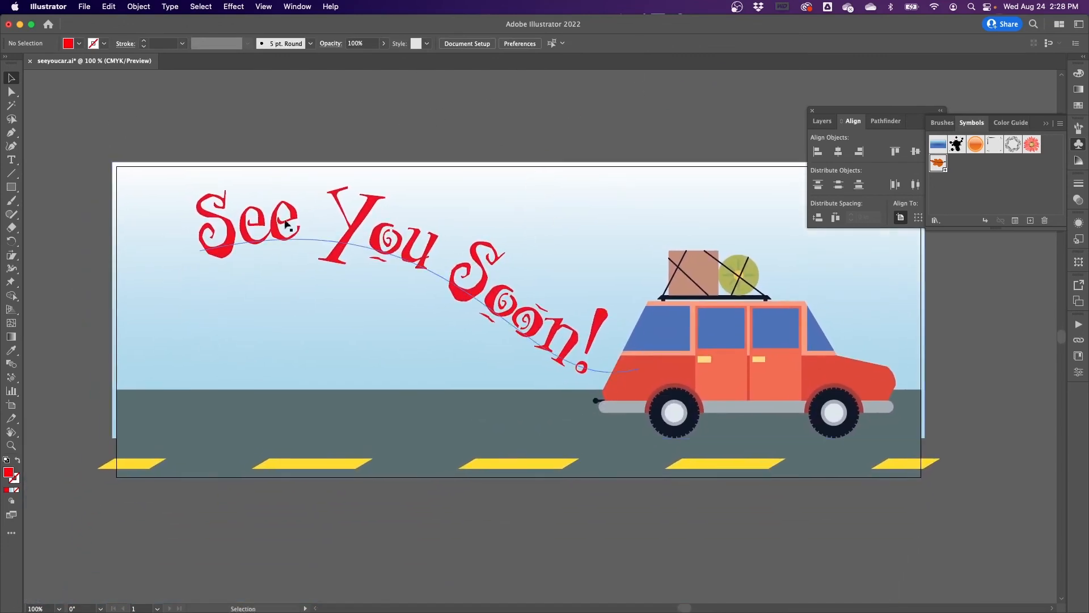
Set up the Symbol Sprayer with a 1.5 in diameter and a fixed intensity of 5.
{"action": "left_click", "coordinate": [12, 377]}
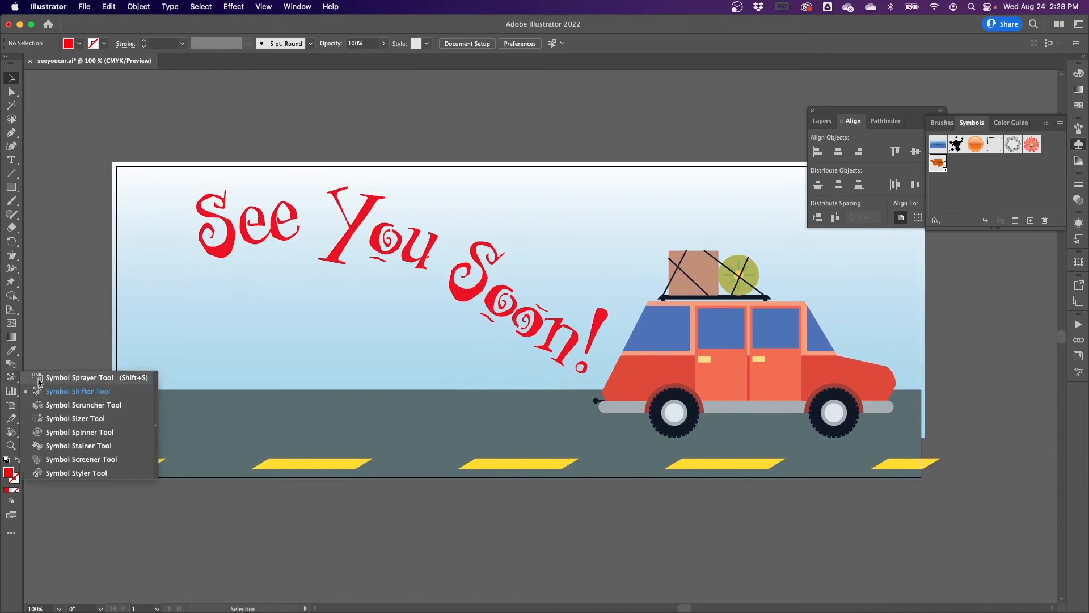
{"action": "left_click", "coordinate": [74, 378]}
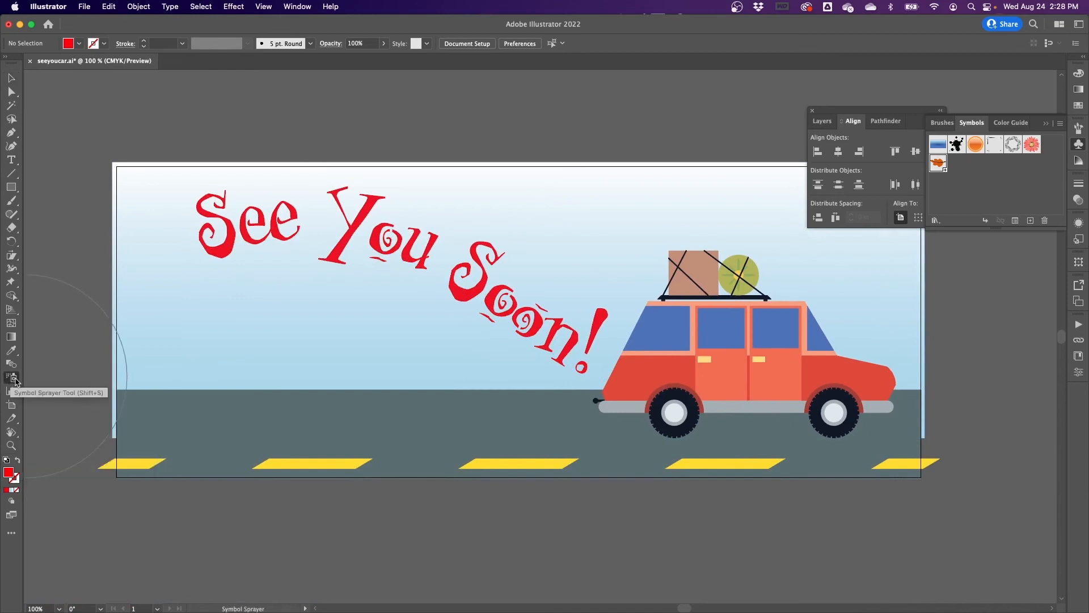
{"action": "double_click", "coordinate": [12, 377]}
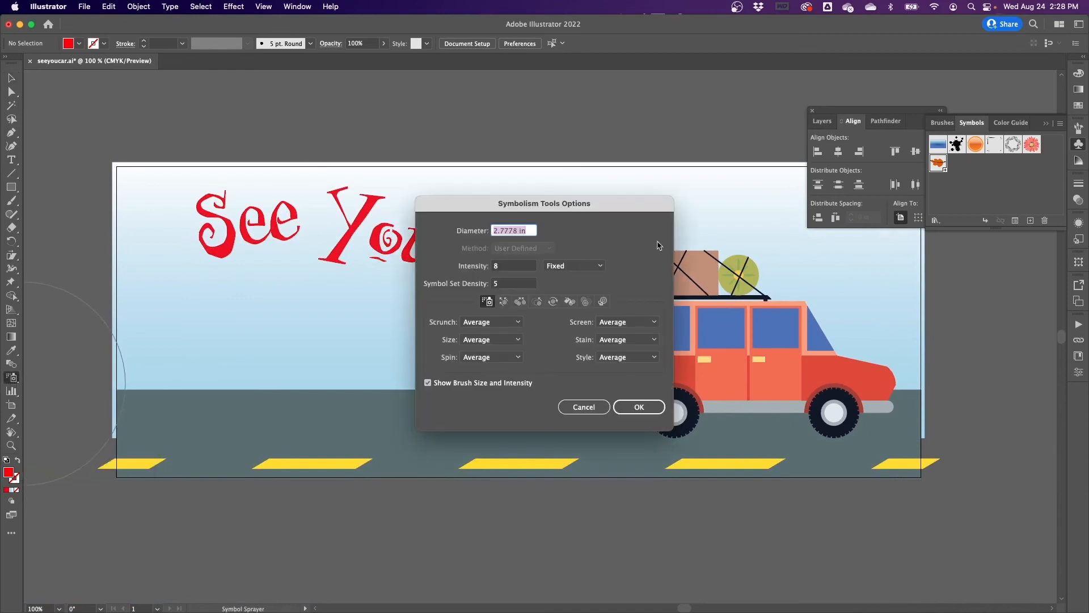
{"action": "type", "text": "1.5"}
{"action": "left_click", "coordinate": [502, 268]}
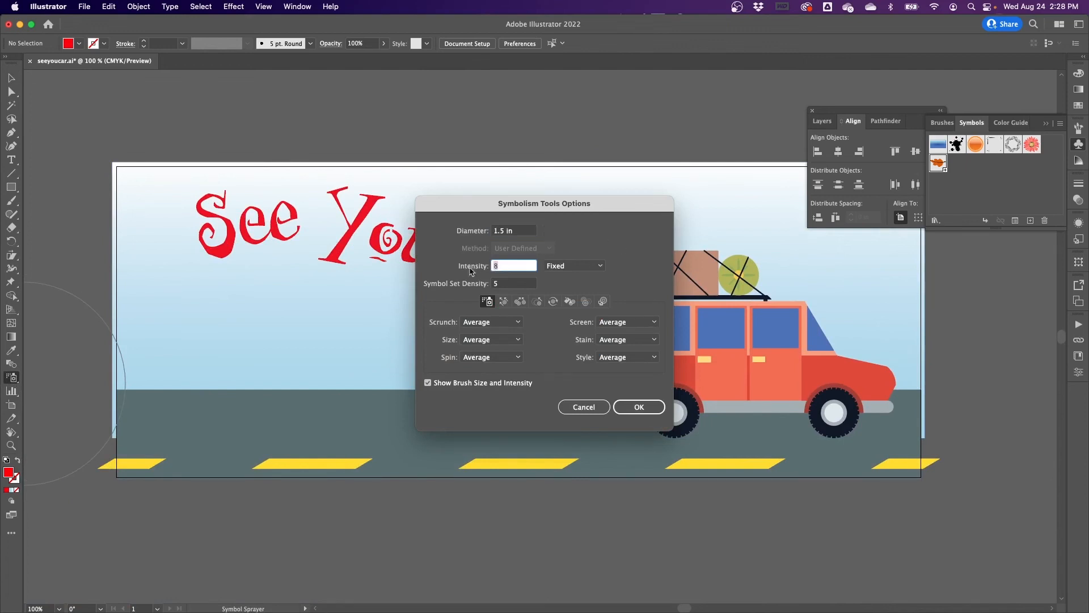
{"action": "type", "text": "5"}
{"action": "left_click", "coordinate": [586, 267]}
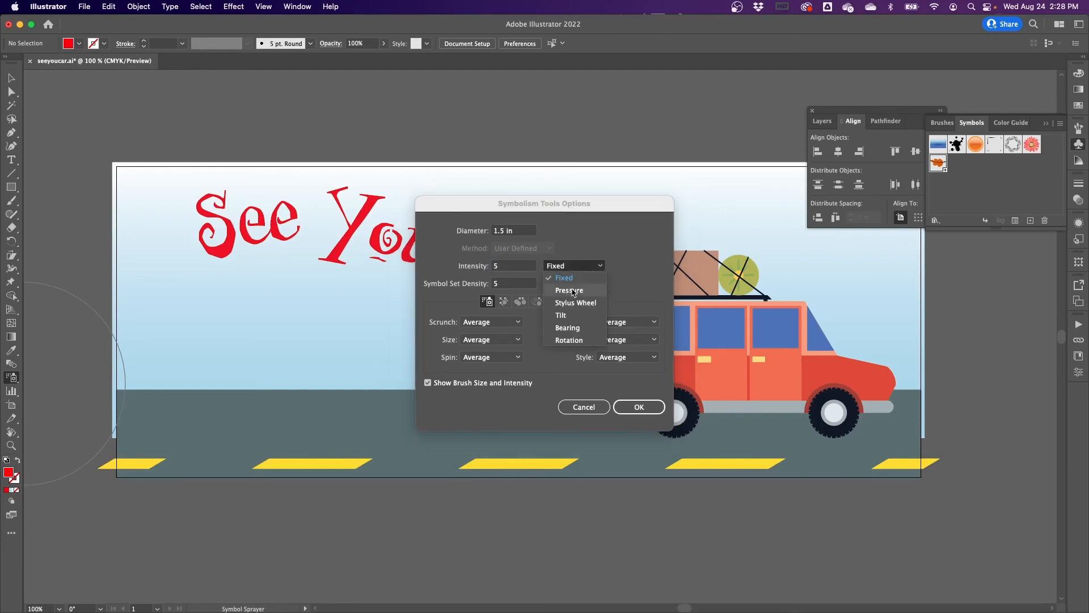
{"action": "left_click", "coordinate": [643, 274]}
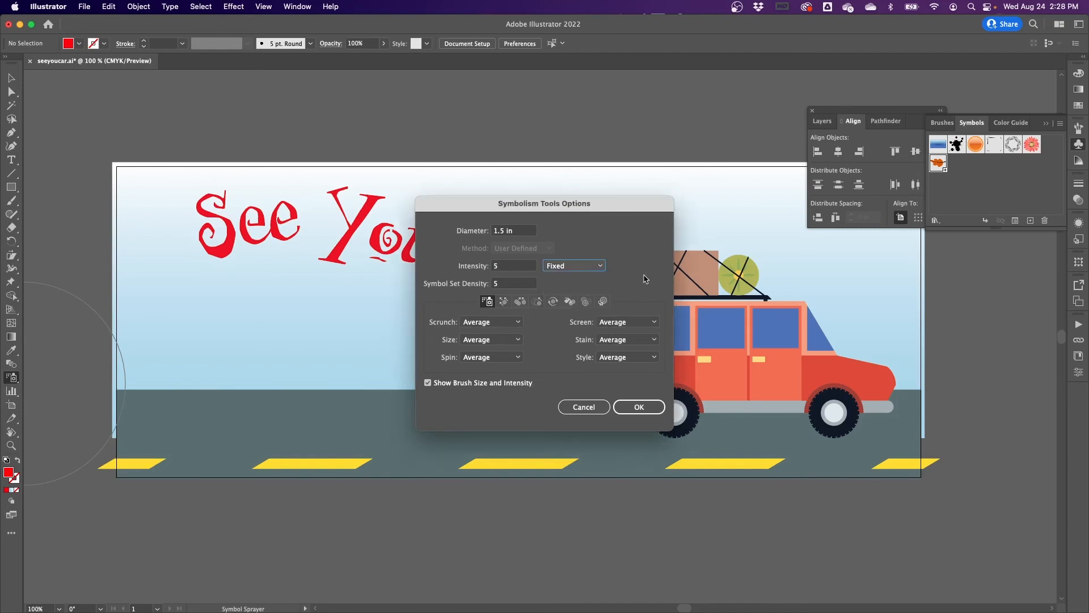
{"action": "left_click", "coordinate": [649, 406]}
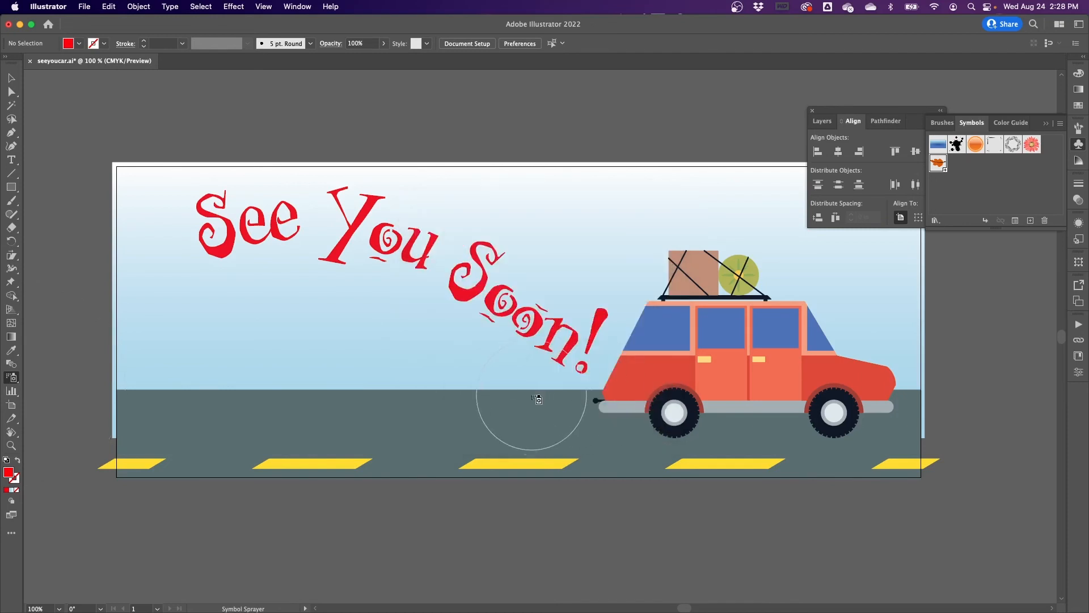
{"action": "mouse_move", "coordinate": [583, 402]}
{"action": "left_mouse_down"}
{"action": "mouse_move", "coordinate": [514, 419]}
{"action": "mouse_move", "coordinate": [464, 385]}
{"action": "mouse_move", "coordinate": [458, 345]}
{"action": "mouse_move", "coordinate": [392, 340]}
{"action": "mouse_move", "coordinate": [299, 398]}
{"action": "mouse_move", "coordinate": [255, 299]}
{"action": "mouse_move", "coordinate": [250, 319]}
{"action": "mouse_move", "coordinate": [118, 245]}
{"action": "mouse_move", "coordinate": [143, 176]}
{"action": "mouse_move", "coordinate": [156, 256]}
{"action": "mouse_move", "coordinate": [112, 323]}
{"action": "mouse_move", "coordinate": [252, 402]}
{"action": "mouse_move", "coordinate": [42, 375]}
{"action": "mouse_move", "coordinate": [162, 471]}
{"action": "left_mouse_up"}
{"action": "mouse_move", "coordinate": [386, 380]}
{"action": "left_mouse_down"}
{"action": "mouse_move", "coordinate": [317, 362]}
{"action": "mouse_move", "coordinate": [348, 312]}
{"action": "left_mouse_up"}
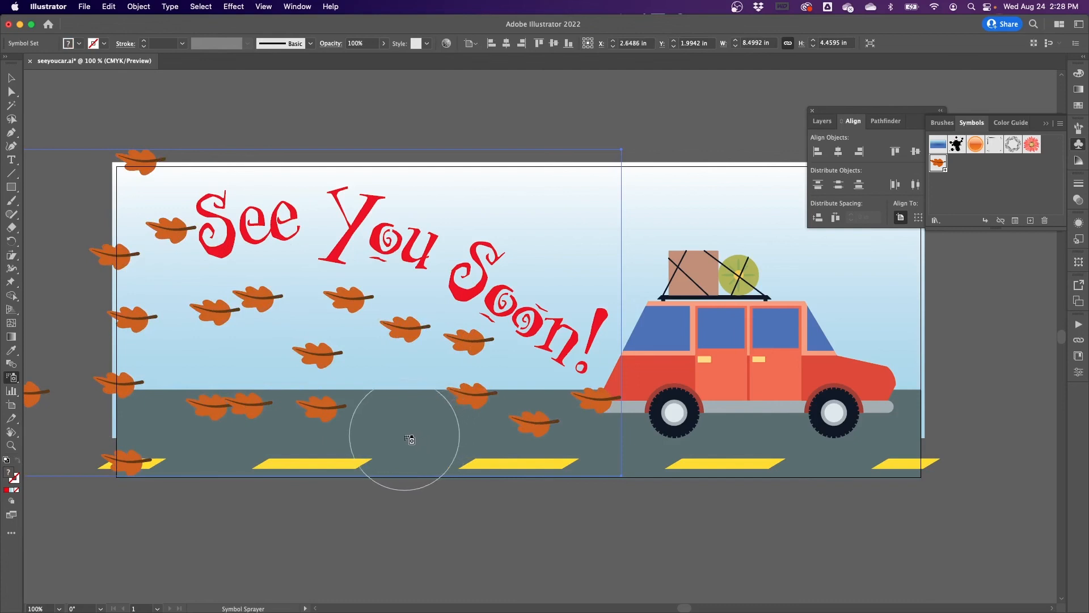
{"action": "key", "text": "super+z"}
{"action": "key", "text": "super+z"}
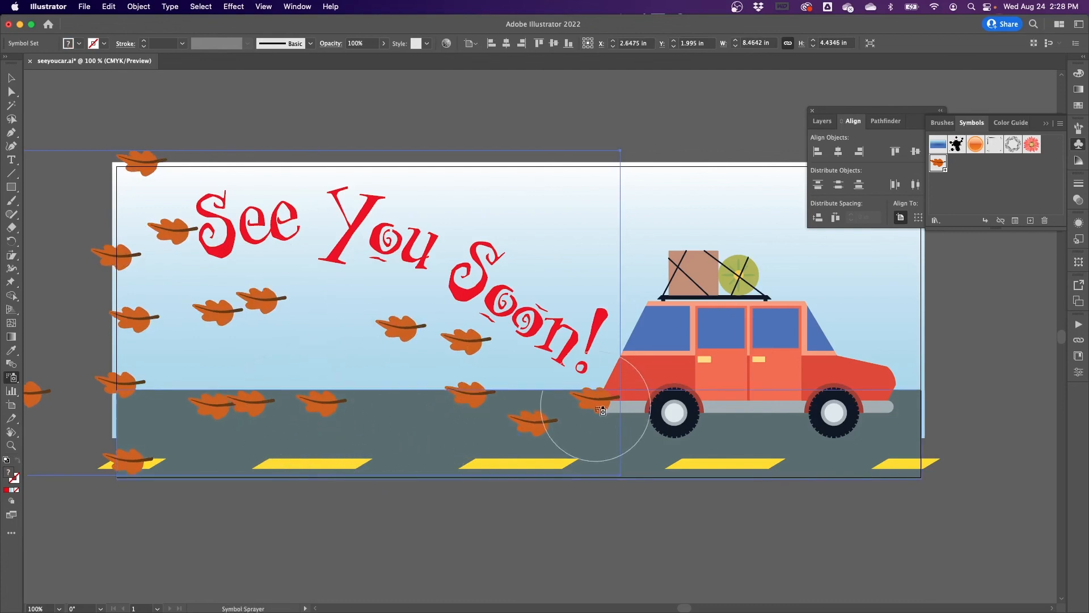
Spray single Leaf symbols in a widening trail from the car's rear bumper past the artboard's far edge.
{"action": "mouse_move", "coordinate": [597, 401]}
{"action": "left_mouse_down"}
{"action": "mouse_move", "coordinate": [537, 404]}
{"action": "mouse_move", "coordinate": [467, 346]}
{"action": "left_mouse_up"}
{"action": "left_click_drag", "start_coordinate": [459, 402], "coordinate": [335, 384]}
{"action": "left_click_drag", "start_coordinate": [391, 315], "coordinate": [262, 246]}
{"action": "left_click_drag", "start_coordinate": [226, 303], "coordinate": [83, 211]}
{"action": "left_click", "coordinate": [169, 205]}
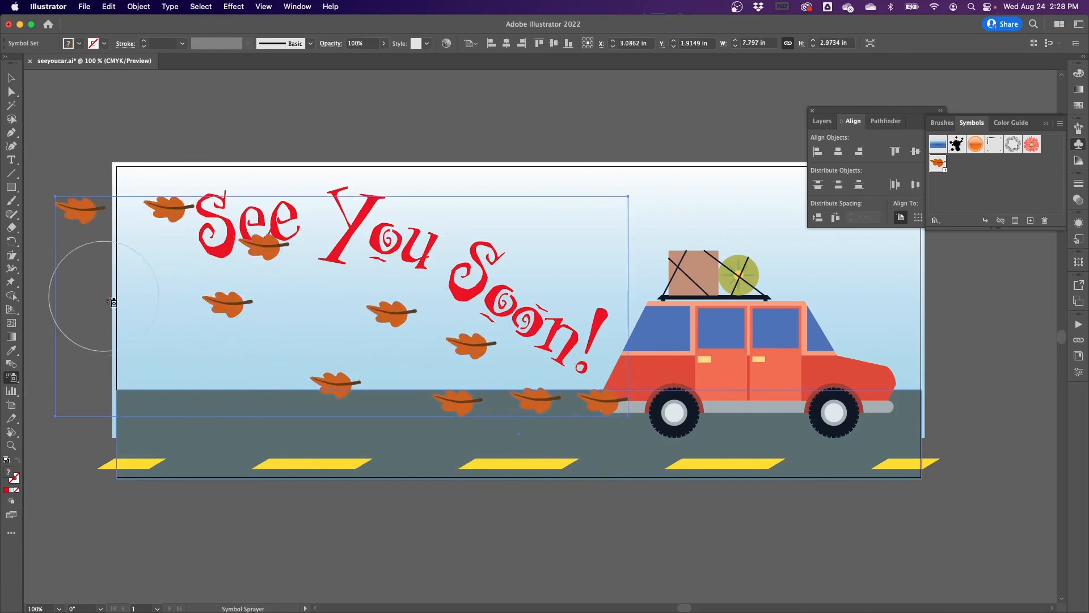
{"action": "left_click", "coordinate": [148, 324]}
{"action": "left_click_drag", "start_coordinate": [248, 372], "coordinate": [232, 397]}
{"action": "mouse_move", "coordinate": [127, 403]}
{"action": "left_mouse_down"}
{"action": "mouse_move", "coordinate": [119, 437]}
{"action": "mouse_move", "coordinate": [148, 439]}
{"action": "left_mouse_up"}
{"action": "left_click", "coordinate": [194, 443]}
{"action": "left_click", "coordinate": [69, 283]}
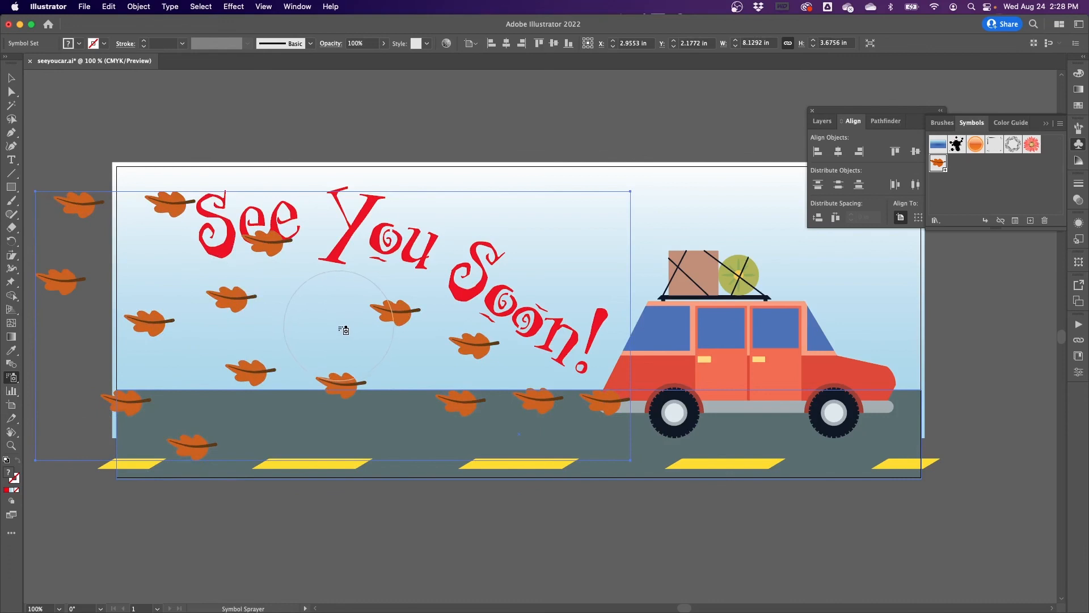
{"action": "left_click", "coordinate": [344, 304]}
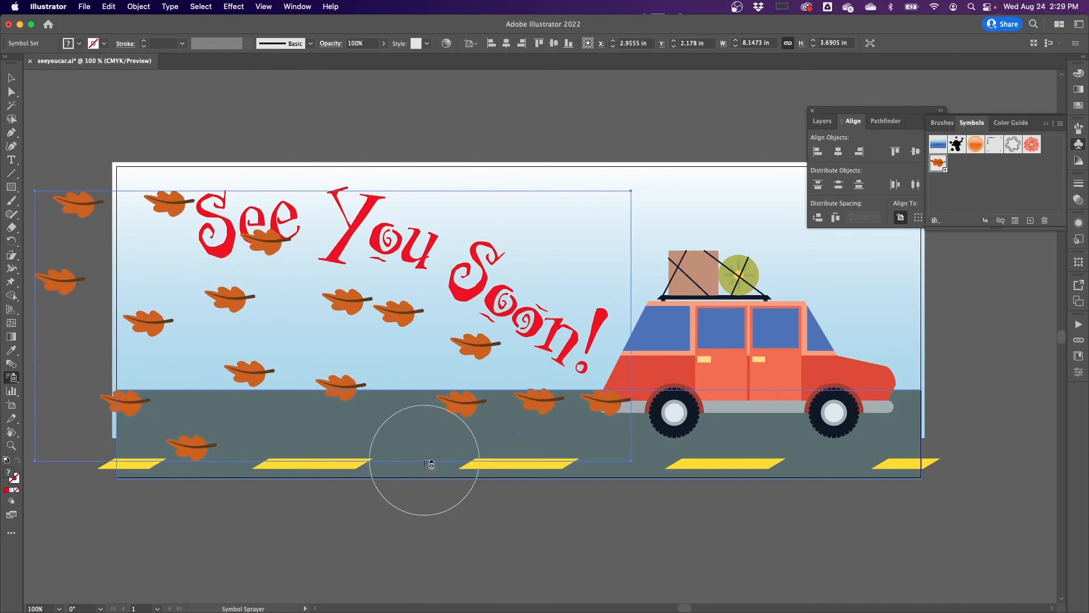
Detach the symbolism tools as a floating toolbar above the artboard.
{"action": "left_click", "coordinate": [11, 379]}
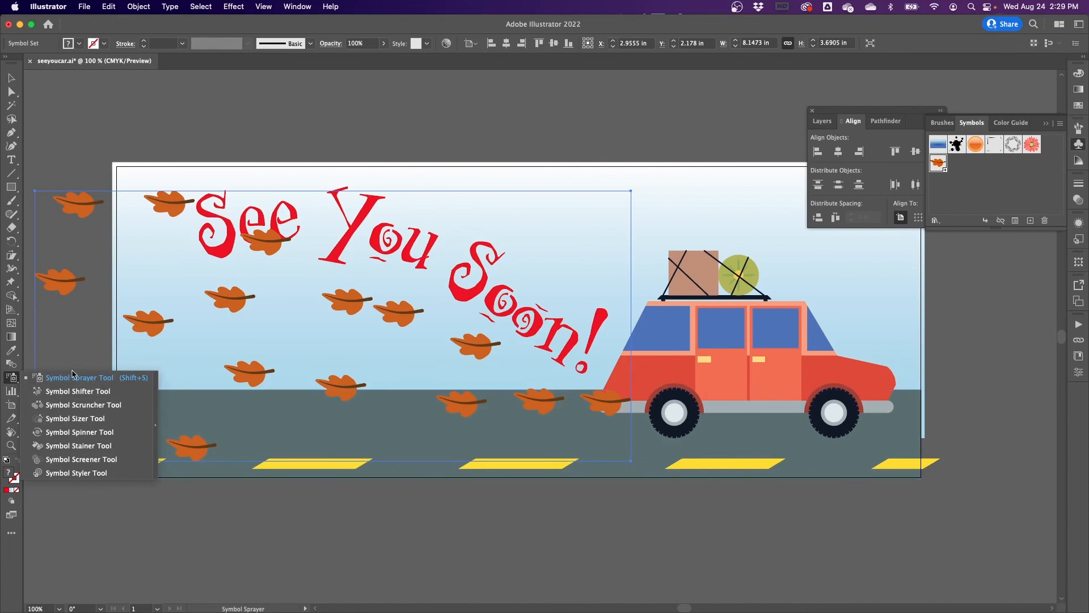
{"action": "left_click", "coordinate": [157, 430]}
{"action": "left_click_drag", "start_coordinate": [62, 387], "coordinate": [244, 90]}
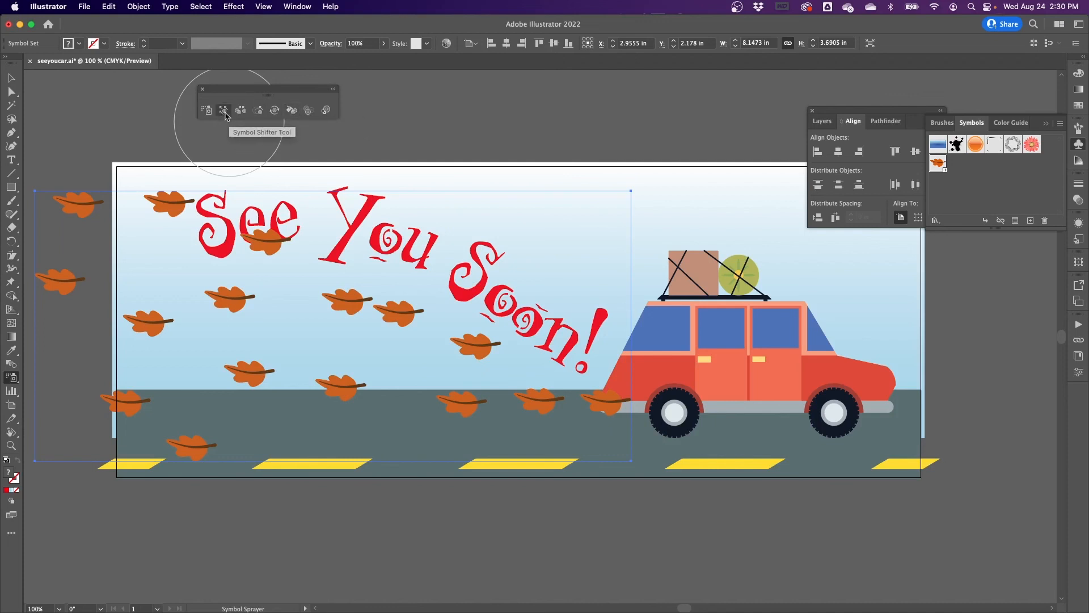
Use the Symbol Sizer to enlarge the leaf beside "See", then shrink it and the leaves under the text.
{"action": "left_click", "coordinate": [258, 110]}
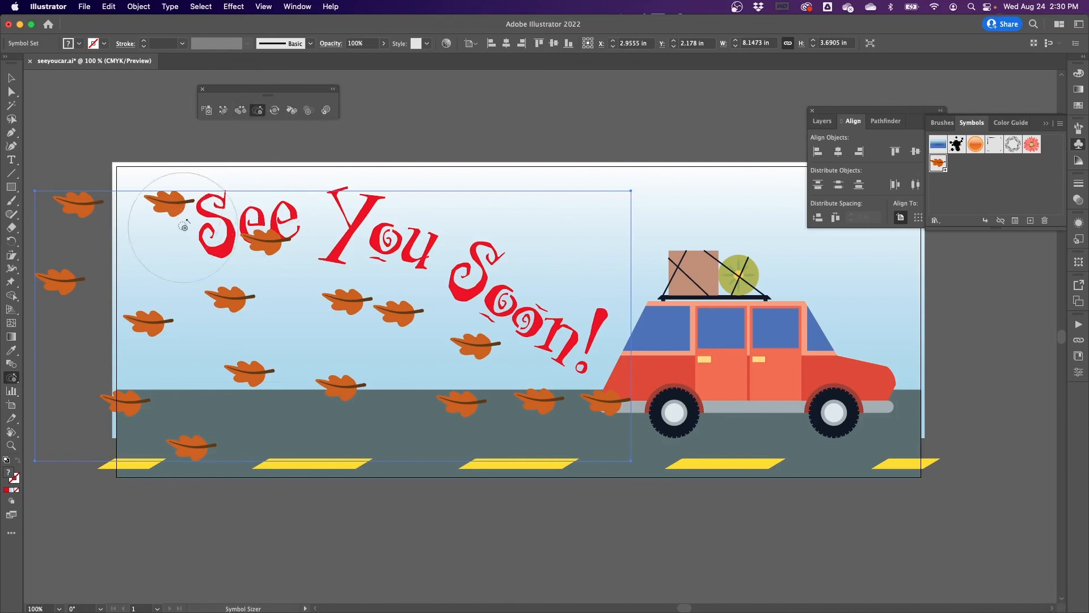
{"action": "left_click_drag", "start_coordinate": [173, 204], "coordinate": [178, 217]}
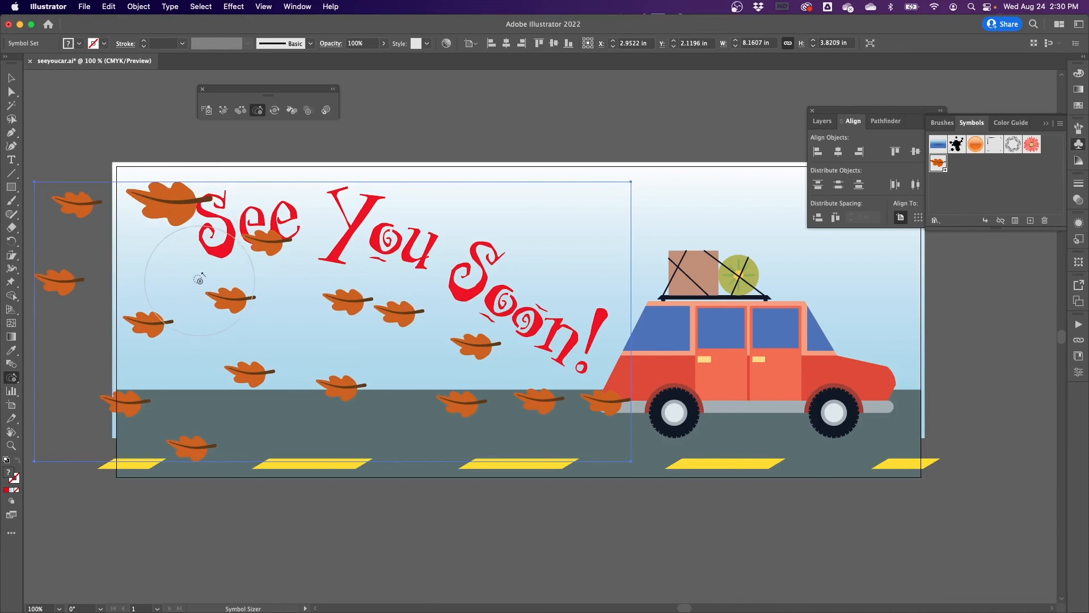
{"action": "mouse_move", "coordinate": [170, 208]}
{"action": "left_mouse_down"}
{"action": "mouse_move", "coordinate": [163, 327]}
{"action": "mouse_move", "coordinate": [252, 321]}
{"action": "mouse_move", "coordinate": [237, 311]}
{"action": "mouse_move", "coordinate": [263, 244]}
{"action": "mouse_move", "coordinate": [318, 287]}
{"action": "mouse_move", "coordinate": [393, 303]}
{"action": "mouse_move", "coordinate": [347, 306]}
{"action": "mouse_move", "coordinate": [367, 372]}
{"action": "mouse_move", "coordinate": [333, 397]}
{"action": "mouse_move", "coordinate": [246, 384]}
{"action": "mouse_move", "coordinate": [335, 387]}
{"action": "mouse_move", "coordinate": [422, 335]}
{"action": "mouse_move", "coordinate": [389, 325]}
{"action": "mouse_move", "coordinate": [502, 384]}
{"action": "mouse_move", "coordinate": [460, 354]}
{"action": "mouse_move", "coordinate": [413, 350]}
{"action": "mouse_move", "coordinate": [379, 323]}
{"action": "mouse_move", "coordinate": [431, 354]}
{"action": "mouse_move", "coordinate": [379, 296]}
{"action": "left_mouse_up"}
Set the Symbol Sizer diameter to 1 in and shrink the leaves individually, making those nearest the car smallest.
{"action": "double_click", "coordinate": [258, 111]}
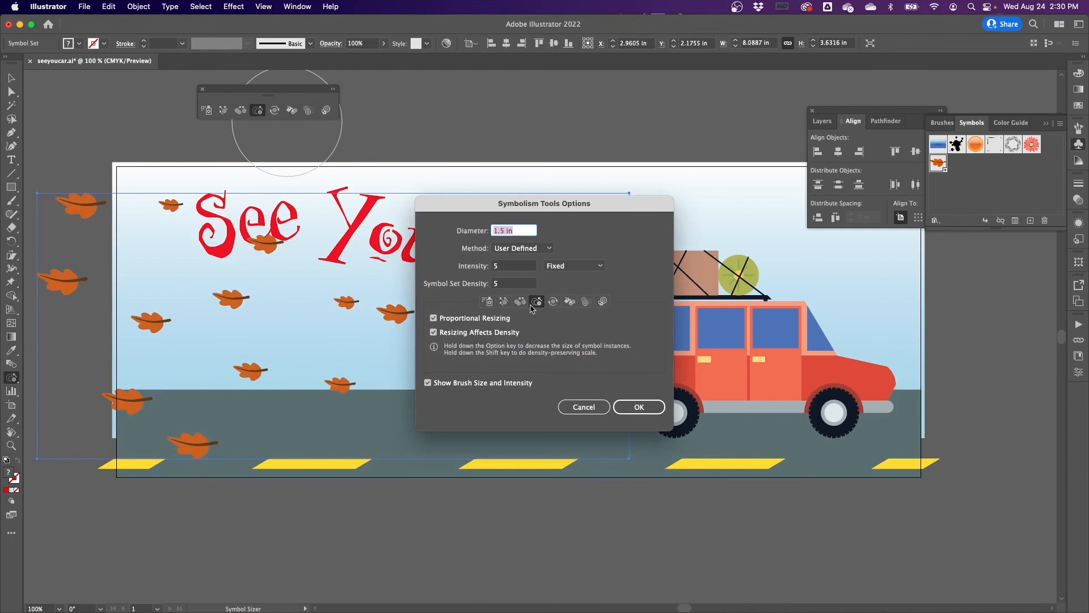
{"action": "type", "text": "1"}
{"action": "left_click", "coordinate": [648, 407]}
{"action": "left_click", "coordinate": [403, 318]}
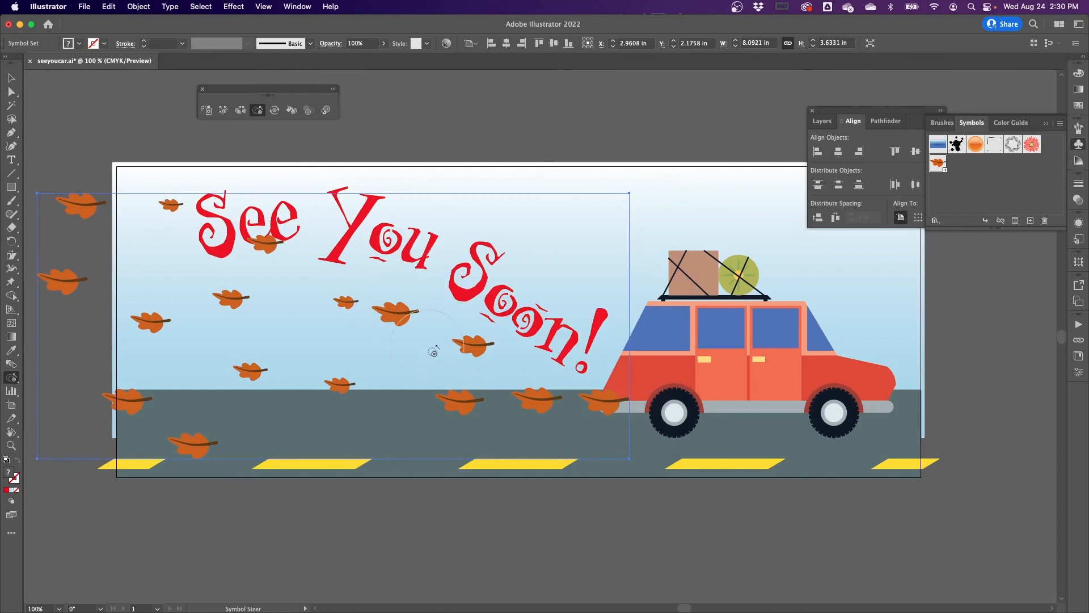
{"action": "left_click", "coordinate": [406, 320], "text": "alt"}
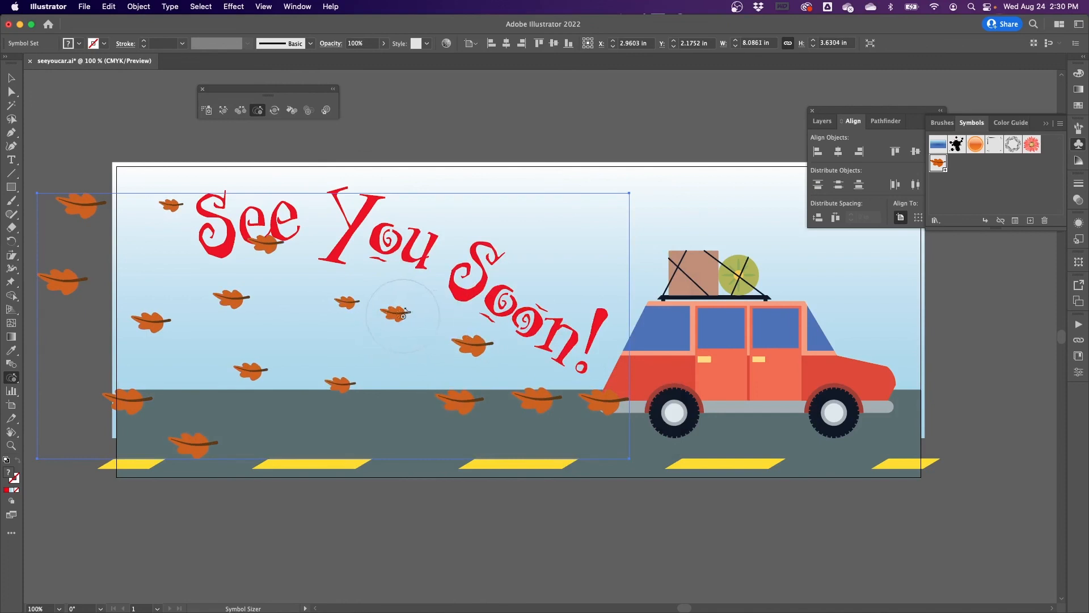
{"action": "mouse_move", "coordinate": [452, 350]}
{"action": "left_mouse_down"}
{"action": "mouse_move", "coordinate": [480, 358]}
{"action": "mouse_move", "coordinate": [457, 397]}
{"action": "mouse_move", "coordinate": [578, 401]}
{"action": "left_mouse_up"}
{"action": "left_click", "coordinate": [337, 372], "text": "alt"}
{"action": "left_click", "coordinate": [117, 384], "text": "alt"}
{"action": "left_click", "coordinate": [209, 443], "text": "alt"}
{"action": "left_click", "coordinate": [80, 244], "text": "alt"}
{"action": "left_click", "coordinate": [539, 406], "text": "alt"}
{"action": "left_click", "coordinate": [603, 403], "text": "alt"}
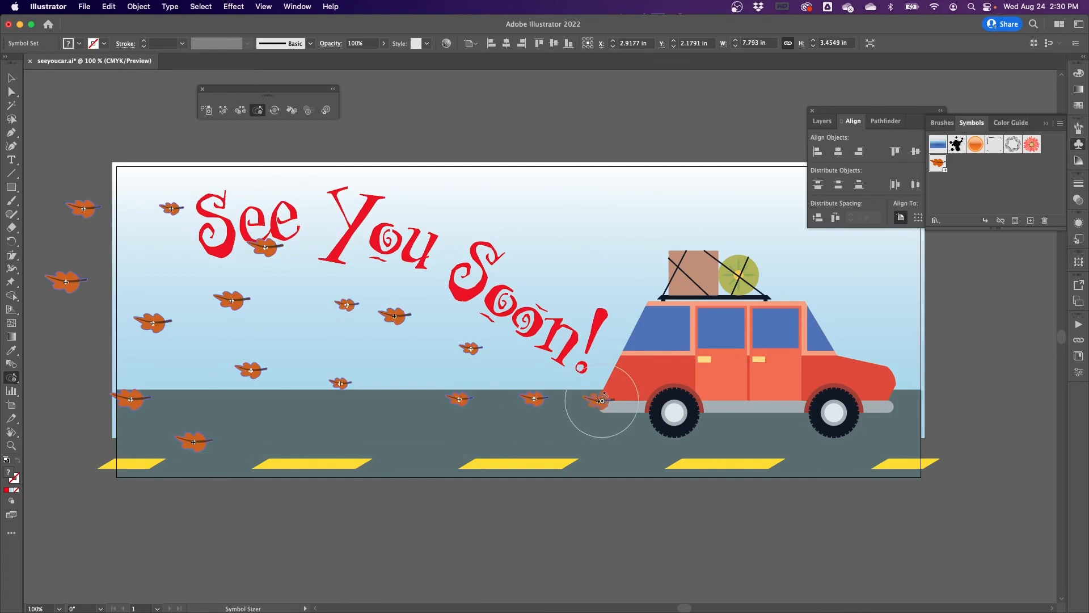
Enlarge several leaves farther from the car with the Symbol Sizer, and shrink the one just above the road.
{"action": "left_click", "coordinate": [342, 387]}
{"action": "left_click", "coordinate": [246, 383]}
{"action": "left_click", "coordinate": [245, 295]}
{"action": "left_click", "coordinate": [260, 248]}
{"action": "left_click", "coordinate": [152, 212]}
{"action": "left_click", "coordinate": [82, 230]}
{"action": "left_click", "coordinate": [150, 334]}
{"action": "left_click", "coordinate": [138, 397]}
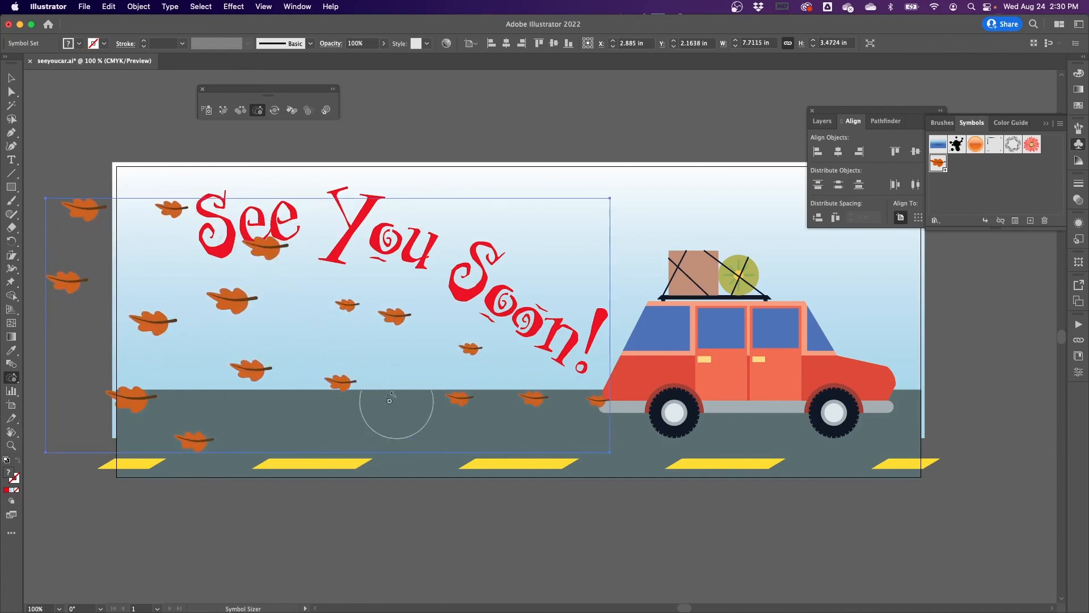
{"action": "left_click", "coordinate": [245, 372], "text": "alt"}
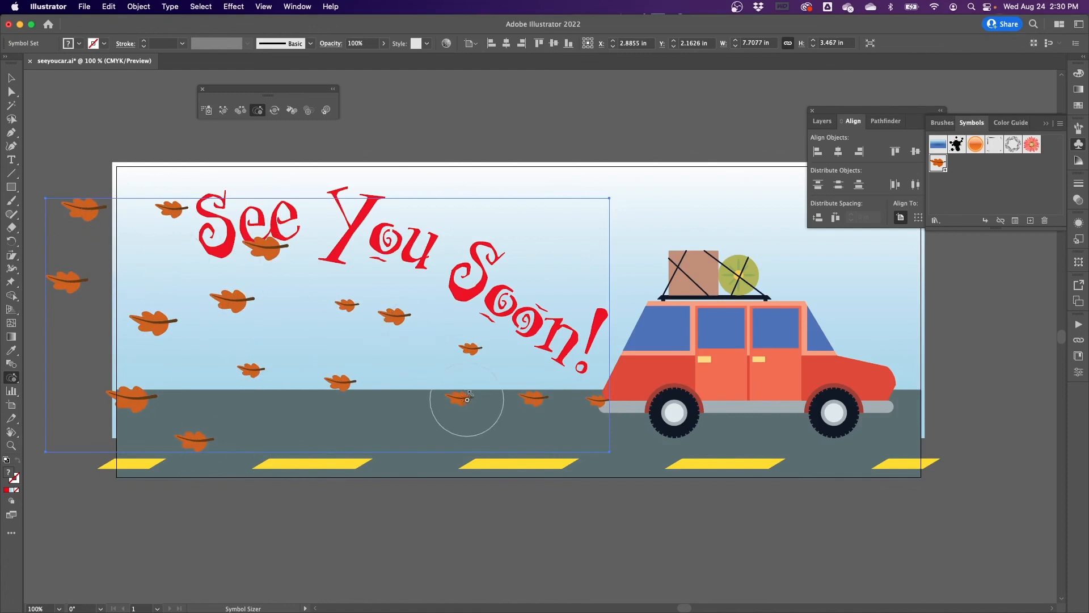
Spray five more Leaf symbols among the existing ones, four behind the car and one below "See".
{"action": "left_click_drag", "start_coordinate": [11, 379], "coordinate": [49, 379]}
{"action": "left_click", "coordinate": [502, 368]}
{"action": "left_click", "coordinate": [528, 343]}
{"action": "left_click", "coordinate": [400, 372]}
{"action": "left_click", "coordinate": [556, 423]}
{"action": "left_click", "coordinate": [309, 281]}
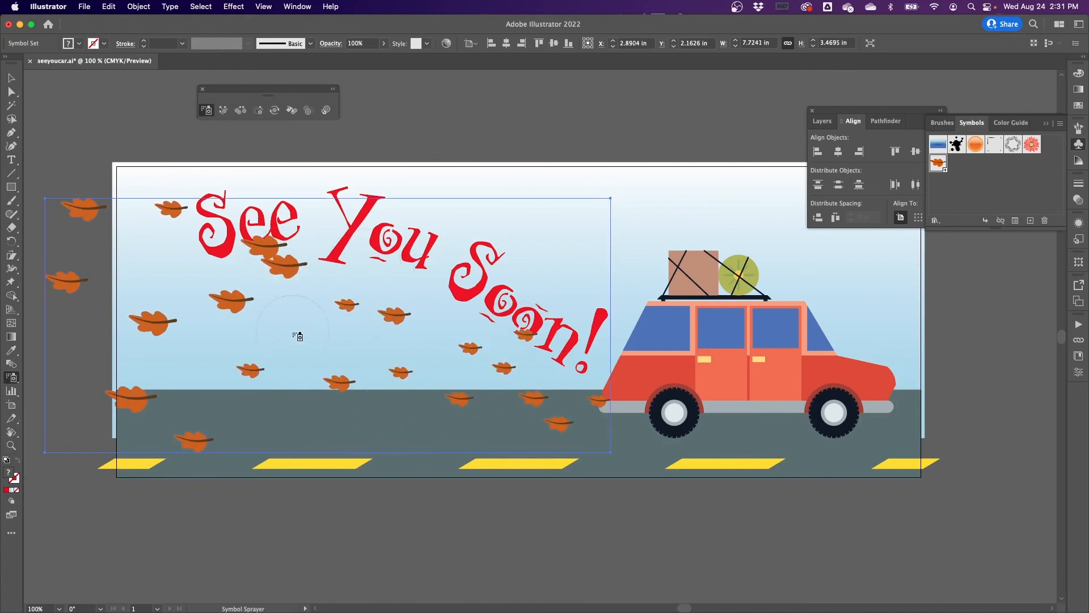
Vary the leaf sizes with the Symbol Sizer, shrinking the lowest one behind the car and those below "See".
{"action": "mouse_move", "coordinate": [14, 377]}
{"action": "left_mouse_down"}
{"action": "mouse_move", "coordinate": [68, 396]}
{"action": "mouse_move", "coordinate": [73, 418]}
{"action": "left_mouse_up"}
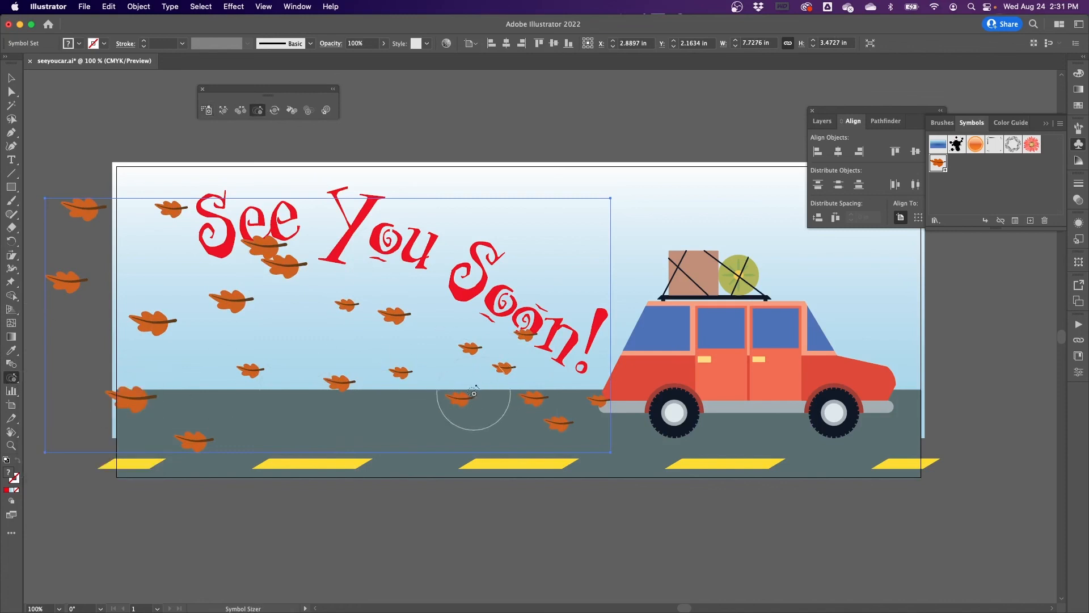
{"action": "mouse_move", "coordinate": [520, 424]}
{"action": "left_mouse_down"}
{"action": "mouse_move", "coordinate": [564, 432]}
{"action": "mouse_move", "coordinate": [553, 404]}
{"action": "mouse_move", "coordinate": [560, 431]}
{"action": "left_mouse_up"}
{"action": "left_click", "coordinate": [525, 335]}
{"action": "left_click", "coordinate": [383, 321], "text": "alt"}
{"action": "left_click", "coordinate": [353, 310]}
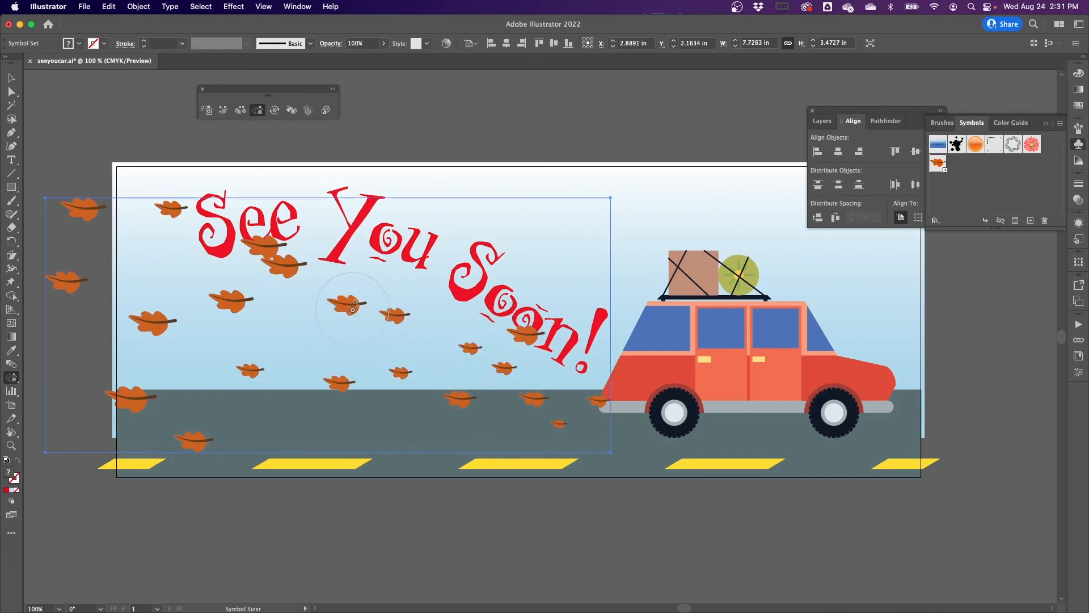
{"action": "left_click", "coordinate": [230, 308], "text": "alt"}
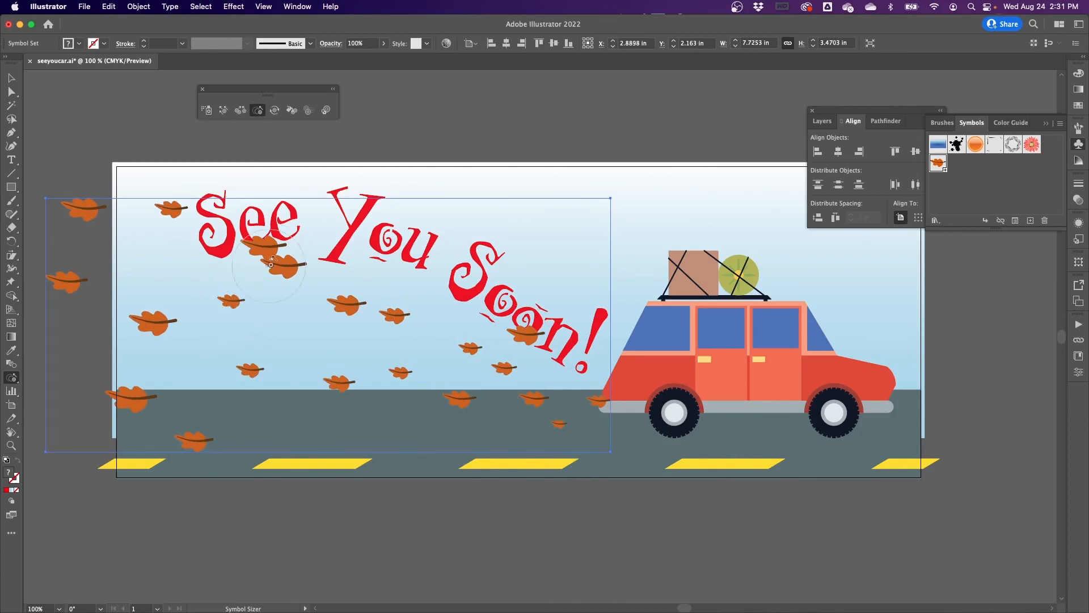
{"action": "left_click", "coordinate": [293, 271], "text": "alt"}
{"action": "left_click", "coordinate": [256, 248]}
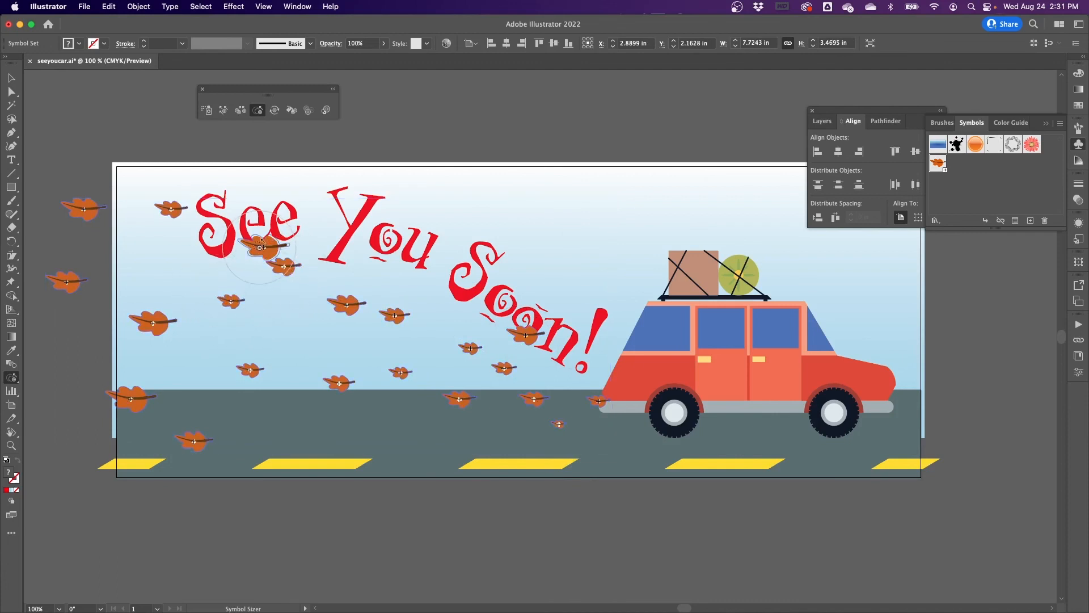
{"action": "left_click", "coordinate": [272, 256], "text": "alt"}
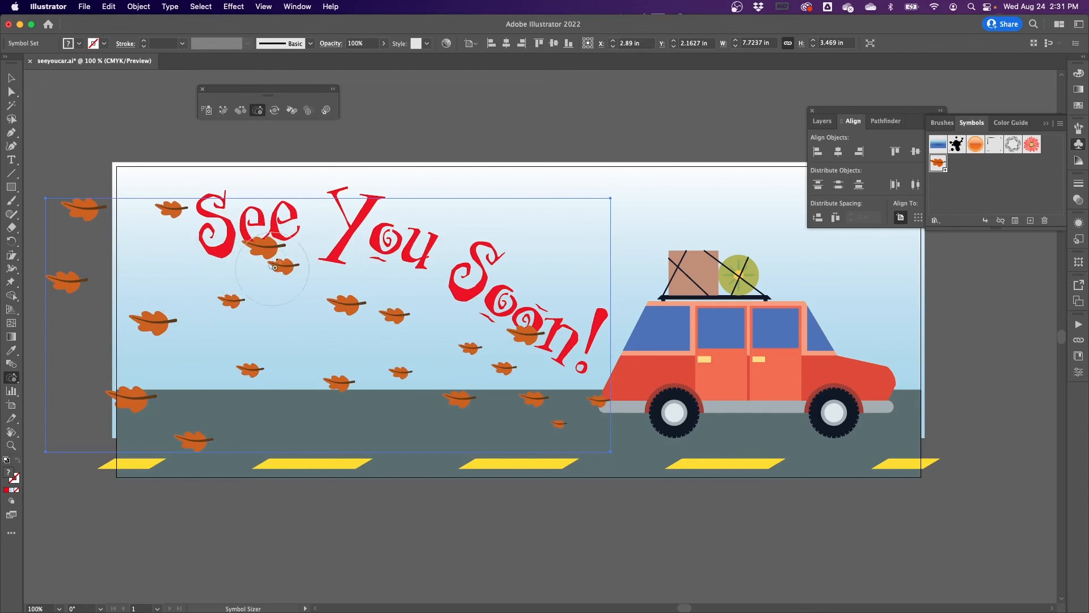
{"action": "left_click", "coordinate": [261, 267], "text": "alt"}
{"action": "left_click", "coordinate": [149, 322]}
{"action": "left_click", "coordinate": [159, 347], "text": "alt"}
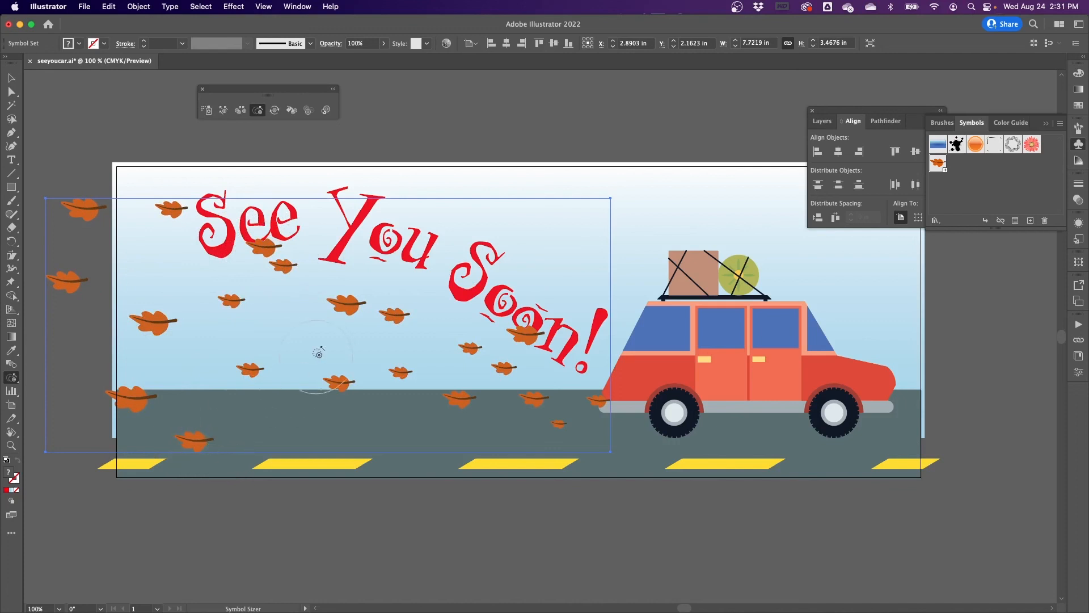
Use the Symbol Shifter to move the leaves below "See You" off the letters and spread them apart.
{"action": "left_click", "coordinate": [223, 110]}
{"action": "left_click_drag", "start_coordinate": [244, 303], "coordinate": [229, 304]}
{"action": "left_click_drag", "start_coordinate": [293, 272], "coordinate": [295, 290]}
{"action": "left_click_drag", "start_coordinate": [281, 268], "coordinate": [282, 295]}
{"action": "left_click_drag", "start_coordinate": [265, 235], "coordinate": [268, 232]}
{"action": "left_click_drag", "start_coordinate": [164, 330], "coordinate": [173, 328]}
{"action": "left_click_drag", "start_coordinate": [189, 426], "coordinate": [244, 370]}
{"action": "mouse_move", "coordinate": [348, 304]}
{"action": "left_mouse_down"}
{"action": "mouse_move", "coordinate": [349, 314]}
{"action": "mouse_move", "coordinate": [409, 304]}
{"action": "mouse_move", "coordinate": [349, 309]}
{"action": "left_mouse_up"}
{"action": "left_click_drag", "start_coordinate": [266, 239], "coordinate": [266, 267]}
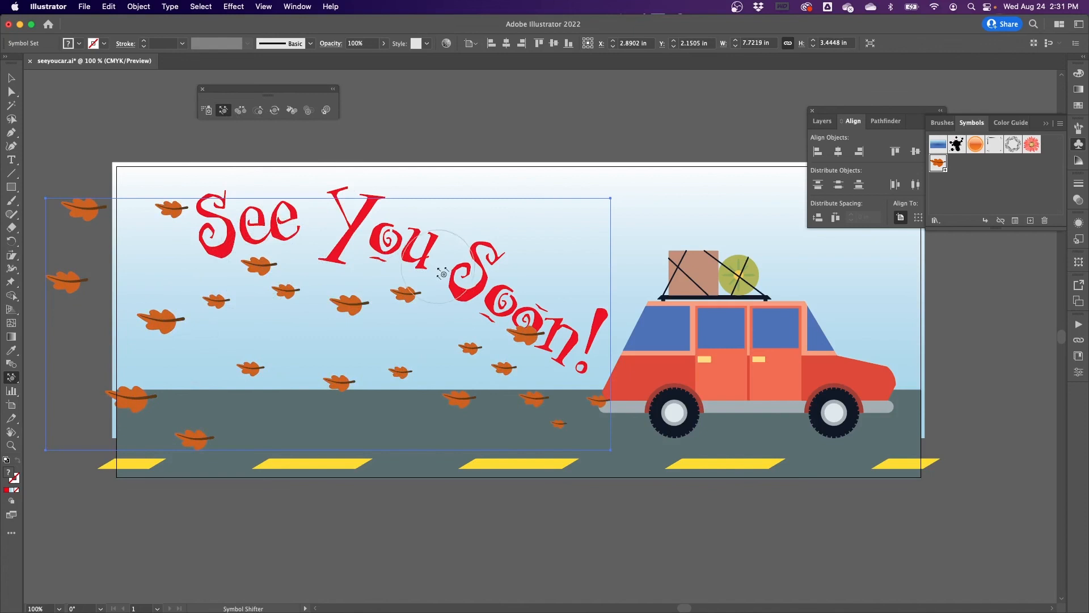
Shift the leaves under "Soon!" and just behind the car's bumper to space them more evenly.
{"action": "left_click_drag", "start_coordinate": [479, 346], "coordinate": [454, 335]}
{"action": "left_click_drag", "start_coordinate": [463, 332], "coordinate": [454, 317]}
{"action": "left_click_drag", "start_coordinate": [465, 391], "coordinate": [448, 400]}
{"action": "mouse_move", "coordinate": [547, 405]}
{"action": "left_mouse_down"}
{"action": "mouse_move", "coordinate": [581, 414]}
{"action": "mouse_move", "coordinate": [522, 400]}
{"action": "left_mouse_up"}
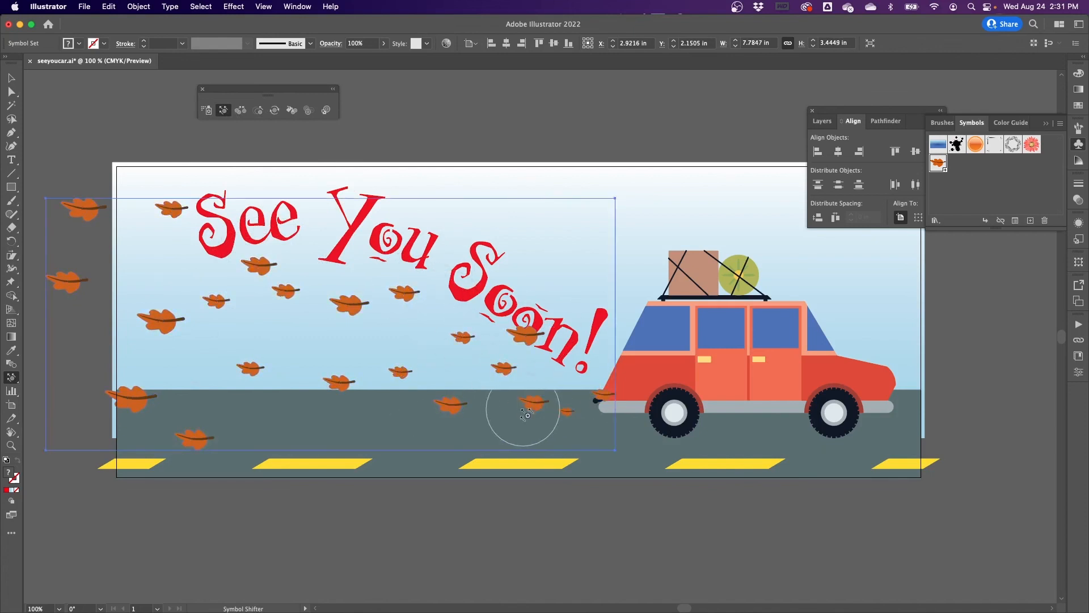
Shrink the leaf overlapping "Soon!" and shift it down away from the letters.
{"action": "left_click_drag", "start_coordinate": [532, 335], "coordinate": [541, 391]}
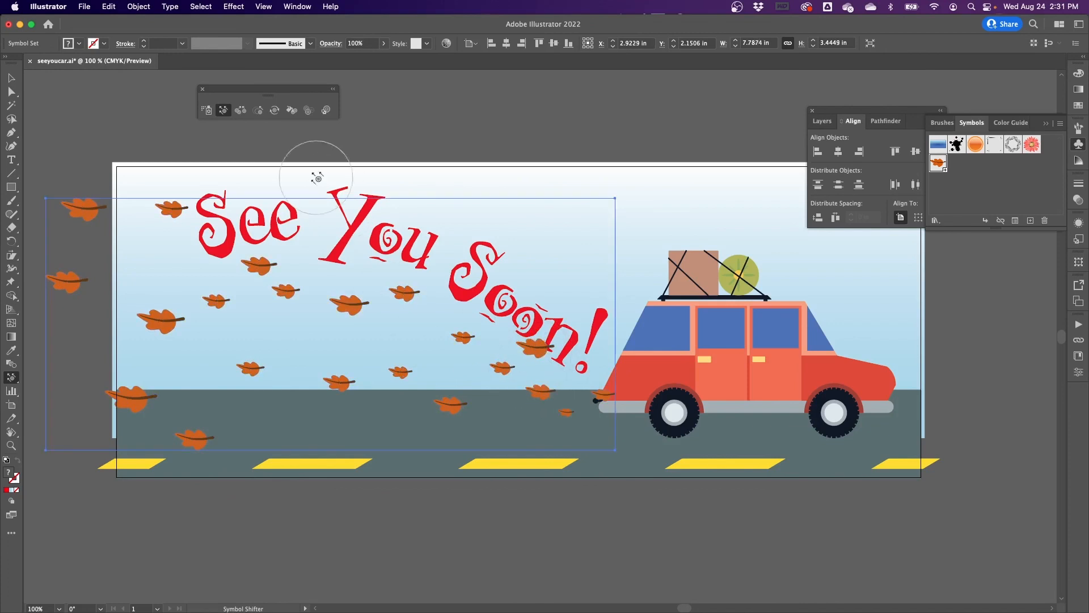
{"action": "left_click", "coordinate": [257, 110]}
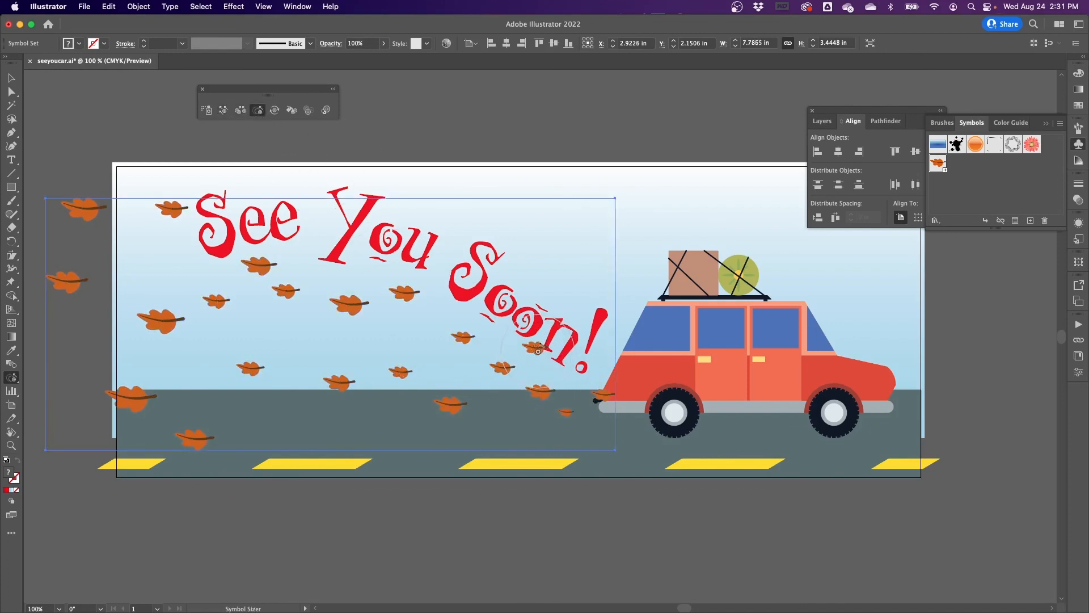
{"action": "left_click", "coordinate": [223, 110]}
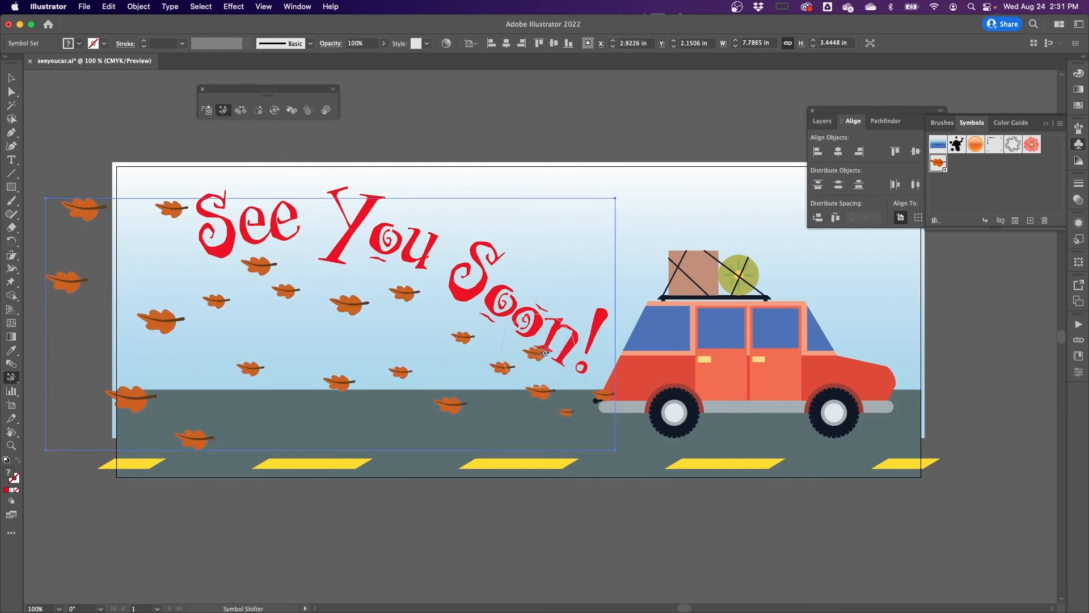
Rotate the leaves between "You" and the car to varied angles with the Symbol Spinner.
{"action": "left_click", "coordinate": [275, 110]}
{"action": "mouse_move", "coordinate": [365, 320]}
{"action": "left_mouse_down"}
{"action": "mouse_move", "coordinate": [337, 307]}
{"action": "mouse_move", "coordinate": [362, 338]}
{"action": "mouse_move", "coordinate": [325, 307]}
{"action": "mouse_move", "coordinate": [358, 264]}
{"action": "mouse_move", "coordinate": [365, 299]}
{"action": "mouse_move", "coordinate": [382, 312]}
{"action": "mouse_move", "coordinate": [312, 299]}
{"action": "mouse_move", "coordinate": [333, 279]}
{"action": "mouse_move", "coordinate": [344, 283]}
{"action": "mouse_move", "coordinate": [323, 283]}
{"action": "mouse_move", "coordinate": [423, 289]}
{"action": "mouse_move", "coordinate": [402, 308]}
{"action": "left_mouse_up"}
{"action": "mouse_move", "coordinate": [392, 357]}
{"action": "left_mouse_down"}
{"action": "mouse_move", "coordinate": [423, 403]}
{"action": "mouse_move", "coordinate": [414, 363]}
{"action": "mouse_move", "coordinate": [487, 345]}
{"action": "mouse_move", "coordinate": [525, 349]}
{"action": "mouse_move", "coordinate": [572, 392]}
{"action": "mouse_move", "coordinate": [519, 388]}
{"action": "mouse_move", "coordinate": [583, 397]}
{"action": "mouse_move", "coordinate": [526, 401]}
{"action": "mouse_move", "coordinate": [540, 347]}
{"action": "mouse_move", "coordinate": [500, 347]}
{"action": "mouse_move", "coordinate": [552, 346]}
{"action": "mouse_move", "coordinate": [561, 363]}
{"action": "mouse_move", "coordinate": [541, 353]}
{"action": "mouse_move", "coordinate": [561, 370]}
{"action": "mouse_move", "coordinate": [551, 356]}
{"action": "mouse_move", "coordinate": [574, 346]}
{"action": "mouse_move", "coordinate": [540, 346]}
{"action": "mouse_move", "coordinate": [568, 346]}
{"action": "left_mouse_up"}
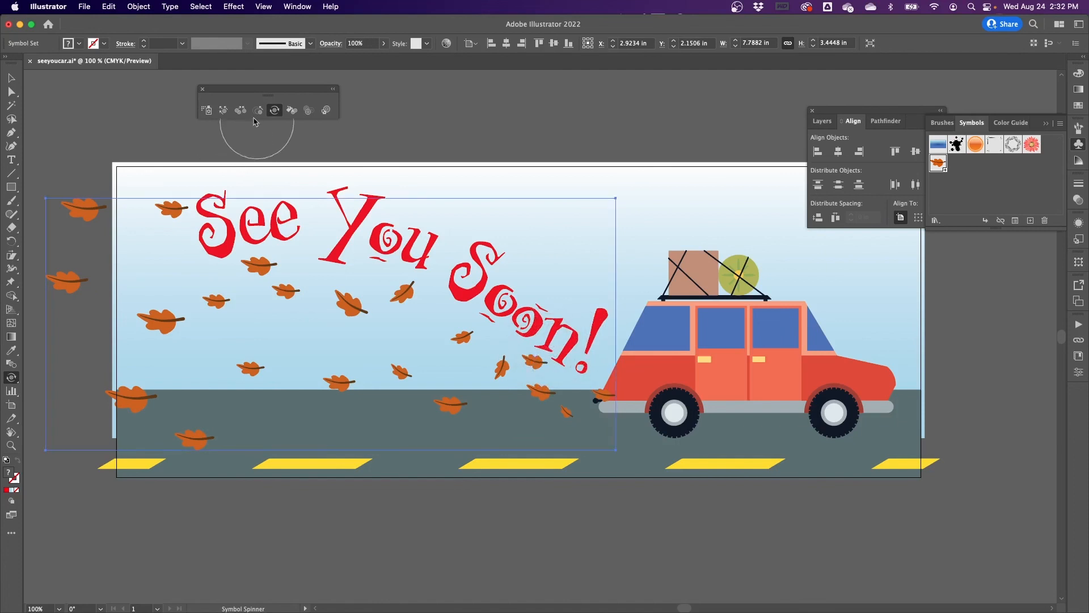
Shrink the small leaves just behind the car's rear bumper with the Symbol Sizer.
{"action": "left_click", "coordinate": [257, 110]}
{"action": "left_click", "coordinate": [545, 392], "text": "alt"}
{"action": "left_click", "coordinate": [595, 413], "text": "alt"}
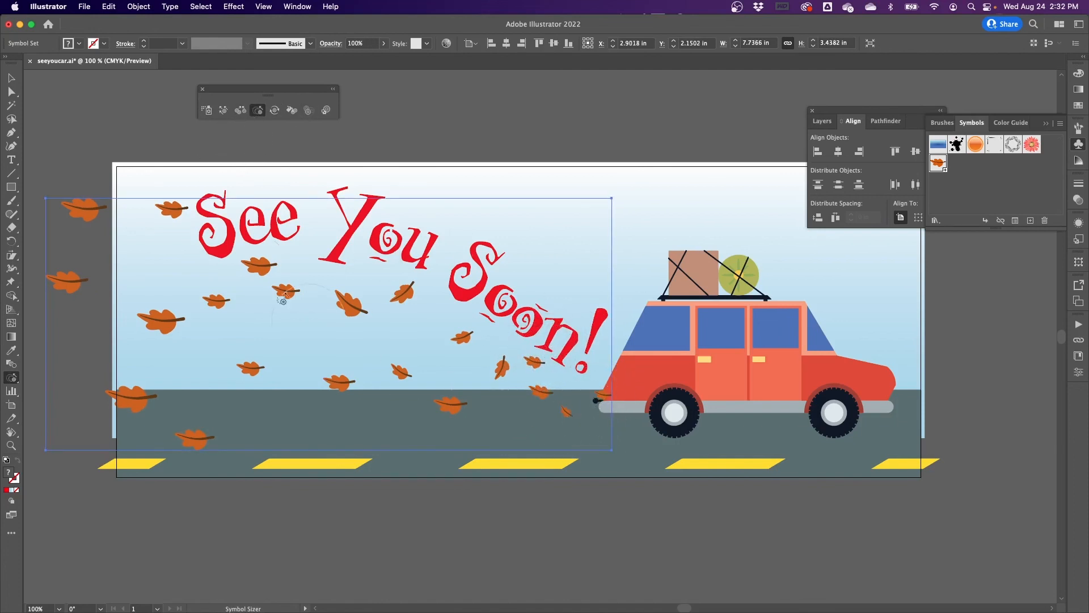
Use the Symbol Shifter to move the bumper leaf clear of the car and the large upper-left leaf onto the artboard edge.
{"action": "left_click", "coordinate": [223, 110]}
{"action": "left_click_drag", "start_coordinate": [607, 397], "coordinate": [450, 408]}
{"action": "mouse_move", "coordinate": [80, 205]}
{"action": "left_mouse_down"}
{"action": "mouse_move", "coordinate": [120, 245]}
{"action": "mouse_move", "coordinate": [155, 245]}
{"action": "mouse_move", "coordinate": [92, 251]}
{"action": "mouse_move", "coordinate": [142, 242]}
{"action": "mouse_move", "coordinate": [140, 225]}
{"action": "mouse_move", "coordinate": [178, 219]}
{"action": "left_mouse_up"}
Rotate the leaves below "See You" and along the left side of the artwork to varied angles with the Symbol Spinner.
{"action": "left_click", "coordinate": [274, 110]}
{"action": "left_click_drag", "start_coordinate": [225, 290], "coordinate": [244, 314]}
{"action": "left_click_drag", "start_coordinate": [160, 323], "coordinate": [167, 311]}
{"action": "left_click_drag", "start_coordinate": [156, 393], "coordinate": [123, 366]}
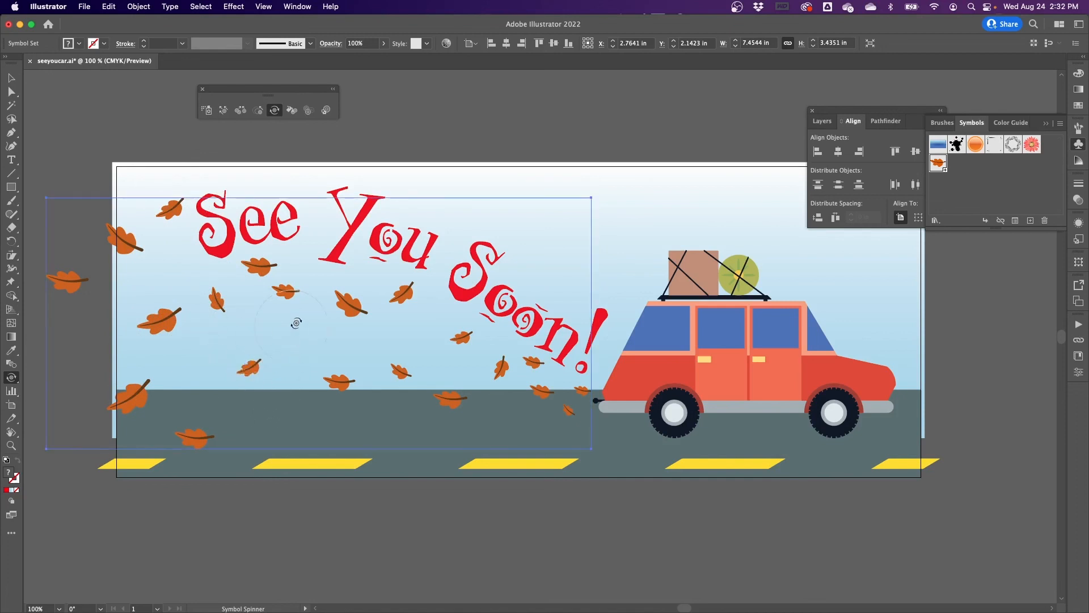
{"action": "mouse_move", "coordinate": [285, 277]}
{"action": "left_mouse_down"}
{"action": "mouse_move", "coordinate": [279, 302]}
{"action": "mouse_move", "coordinate": [293, 306]}
{"action": "mouse_move", "coordinate": [275, 286]}
{"action": "mouse_move", "coordinate": [304, 317]}
{"action": "mouse_move", "coordinate": [280, 311]}
{"action": "mouse_move", "coordinate": [306, 315]}
{"action": "left_mouse_up"}
{"action": "mouse_move", "coordinate": [314, 301]}
{"action": "left_mouse_down"}
{"action": "mouse_move", "coordinate": [322, 290]}
{"action": "mouse_move", "coordinate": [312, 291]}
{"action": "mouse_move", "coordinate": [318, 297]}
{"action": "left_mouse_up"}
Shift the leaves over the road and near the artboard's left edge to spread them more evenly.
{"action": "left_click", "coordinate": [223, 110]}
{"action": "mouse_move", "coordinate": [343, 390]}
{"action": "left_mouse_down"}
{"action": "mouse_move", "coordinate": [475, 380]}
{"action": "mouse_move", "coordinate": [478, 346]}
{"action": "mouse_move", "coordinate": [111, 403]}
{"action": "mouse_move", "coordinate": [75, 303]}
{"action": "mouse_move", "coordinate": [166, 240]}
{"action": "mouse_move", "coordinate": [182, 206]}
{"action": "left_mouse_up"}
{"action": "mouse_move", "coordinate": [206, 437]}
{"action": "left_mouse_down"}
{"action": "mouse_move", "coordinate": [85, 409]}
{"action": "mouse_move", "coordinate": [145, 437]}
{"action": "mouse_move", "coordinate": [167, 376]}
{"action": "mouse_move", "coordinate": [143, 317]}
{"action": "mouse_move", "coordinate": [336, 384]}
{"action": "mouse_move", "coordinate": [266, 272]}
{"action": "mouse_move", "coordinate": [420, 369]}
{"action": "left_mouse_up"}
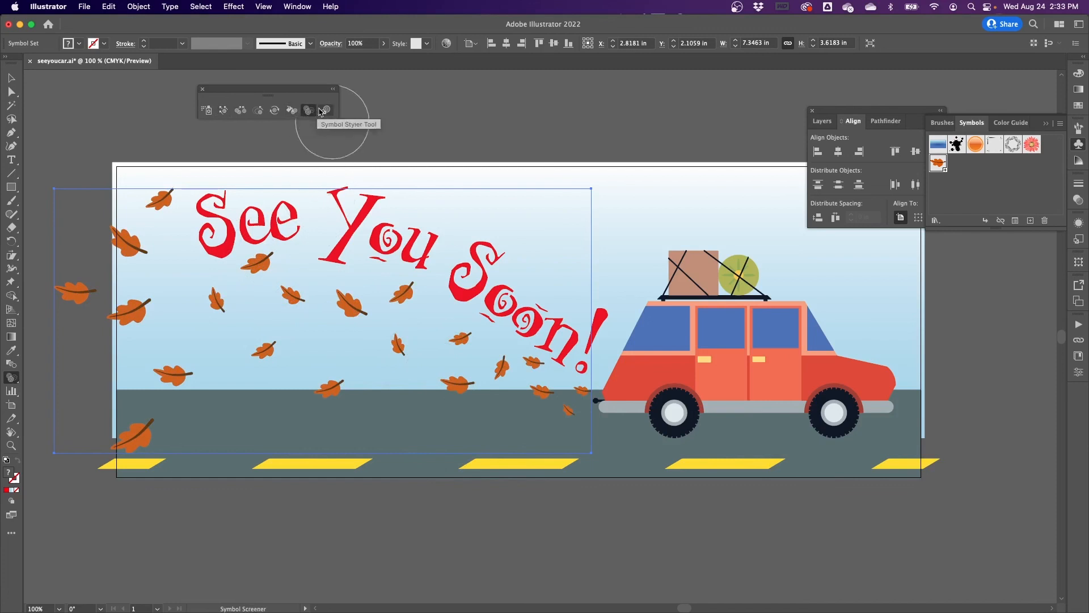
Tint the leaf just below "See" orange (C 0, M 50, Y 100, K 0) with the Symbol Stainer.
{"action": "left_click", "coordinate": [292, 111]}
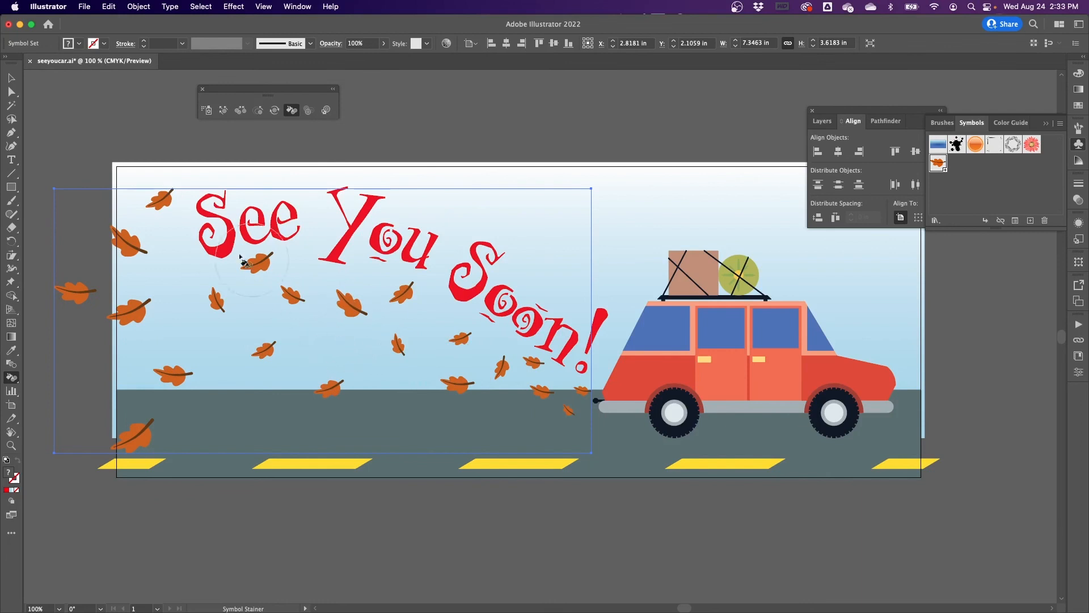
{"action": "left_click", "coordinate": [79, 43]}
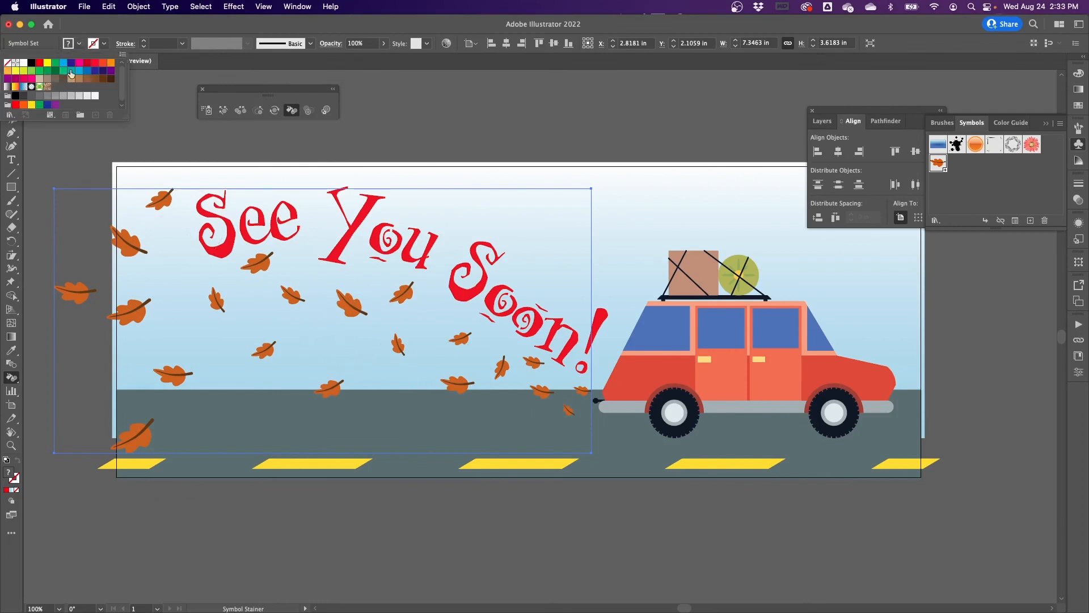
{"action": "left_click", "coordinate": [1081, 76]}
{"action": "left_click", "coordinate": [1077, 75]}
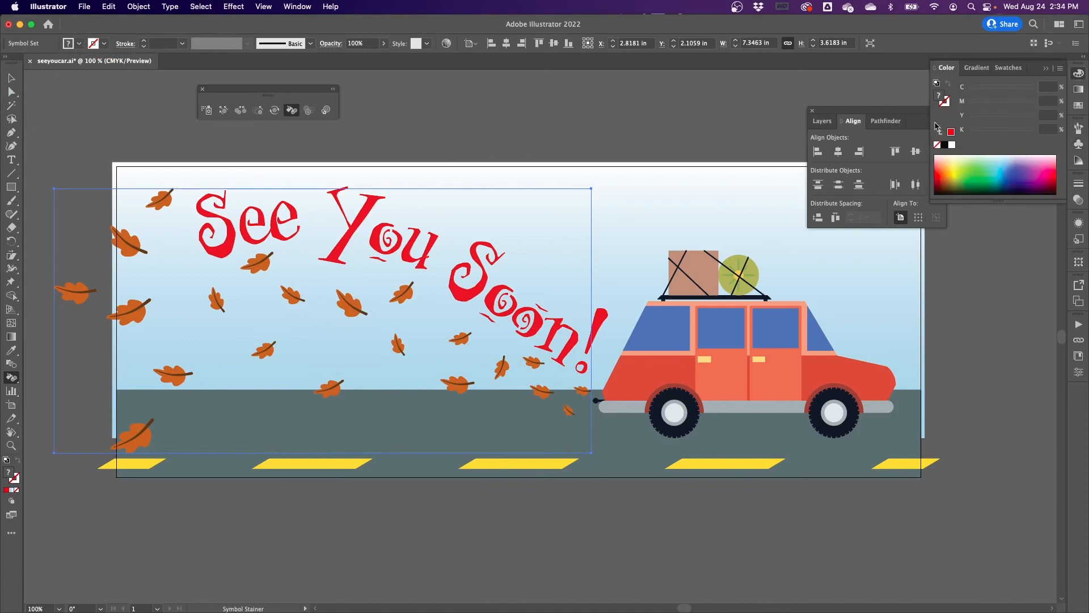
{"action": "left_click", "coordinate": [79, 44]}
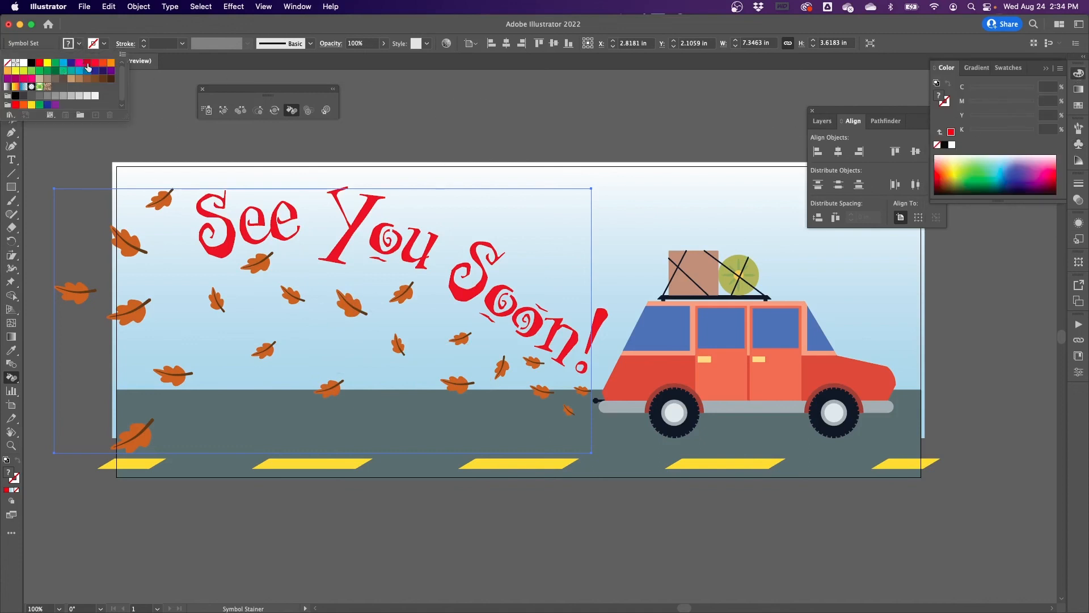
{"action": "left_click", "coordinate": [111, 63]}
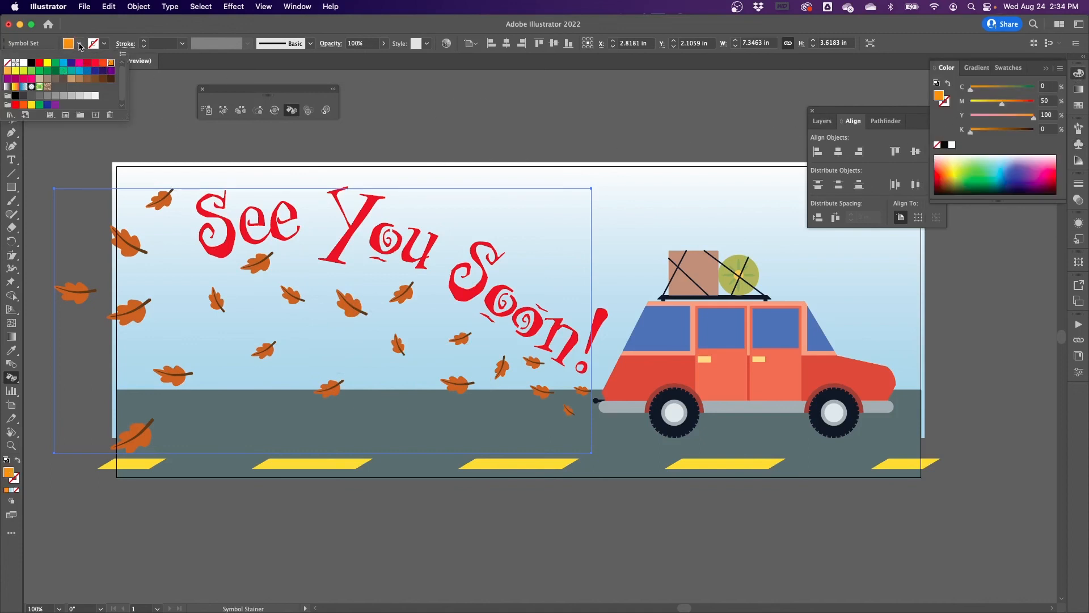
{"action": "left_click", "coordinate": [251, 264]}
{"action": "left_click", "coordinate": [262, 271]}
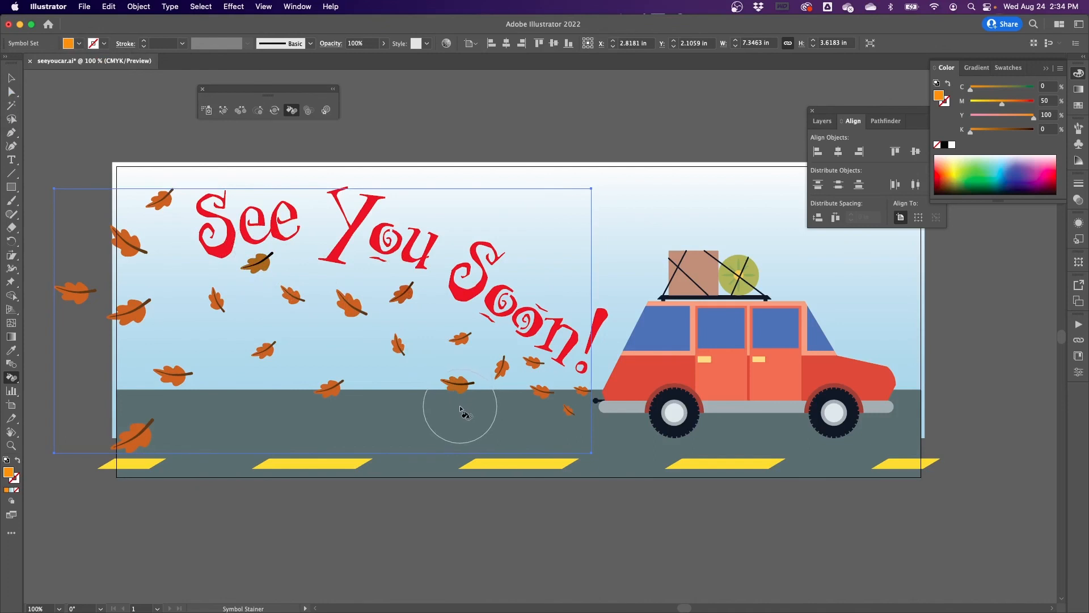
Tint the leaf at the road's edge below "Soon!" and the large middle and lower leaves at the artboard's left edge orange.
{"action": "left_click", "coordinate": [456, 386]}
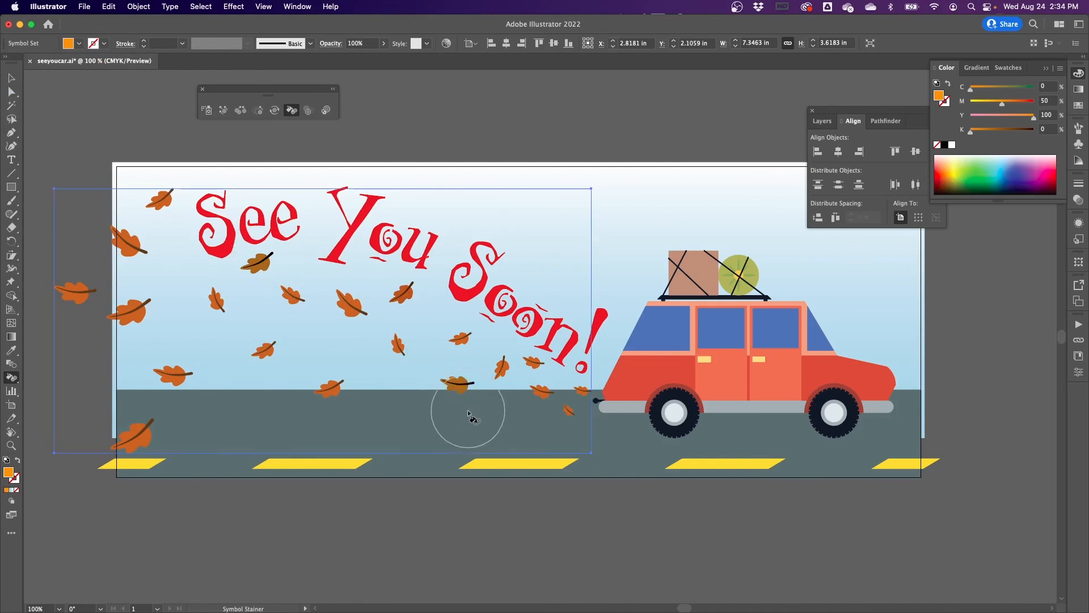
{"action": "left_click", "coordinate": [466, 391], "text": "alt"}
{"action": "left_click", "coordinate": [462, 391], "text": "alt"}
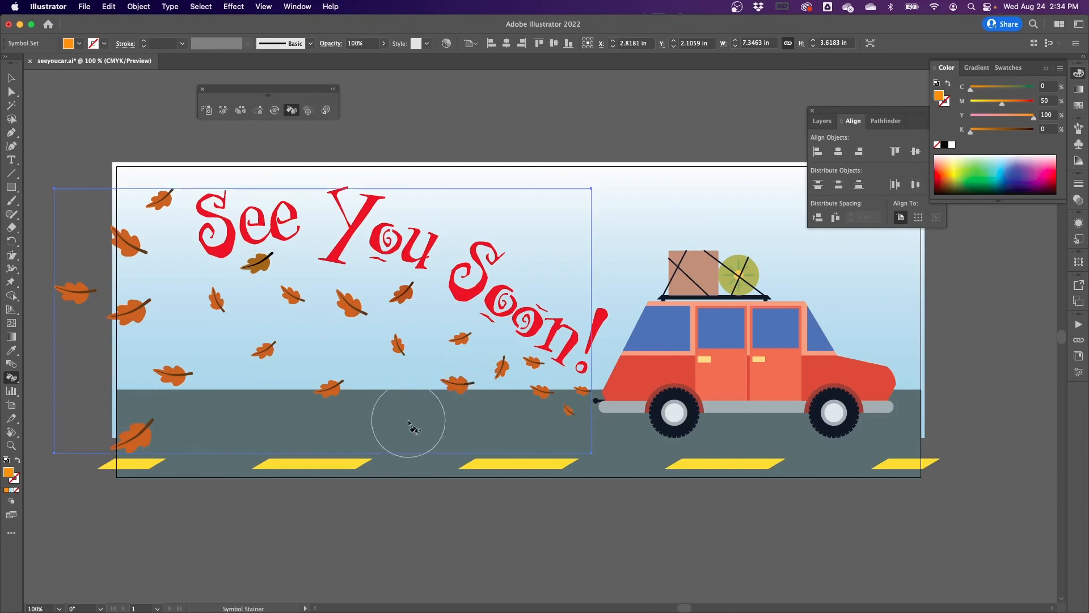
{"action": "left_click", "coordinate": [458, 386]}
{"action": "left_click", "coordinate": [546, 368]}
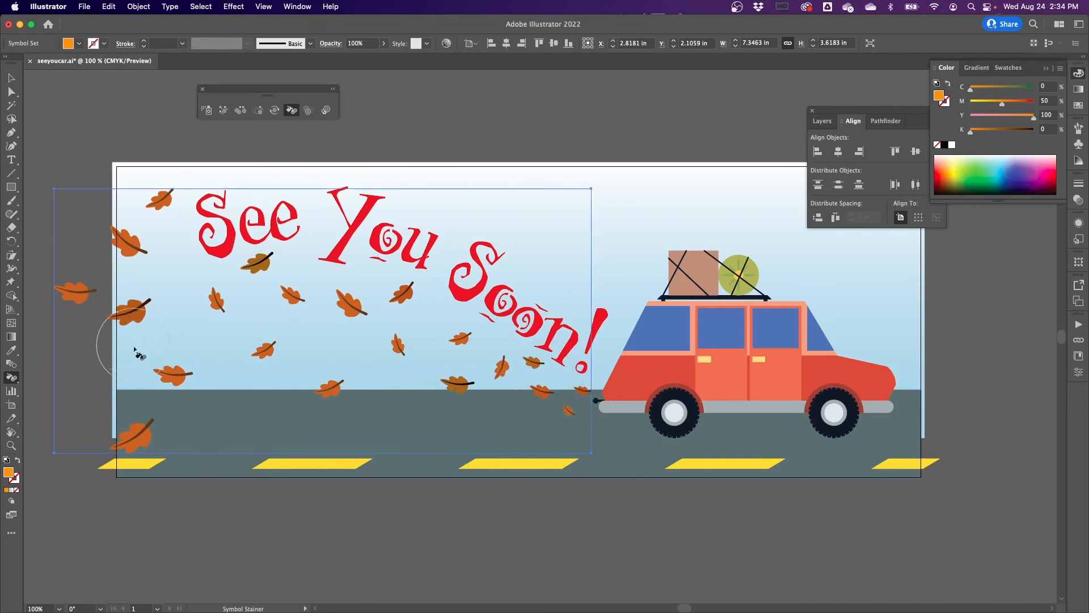
{"action": "left_click", "coordinate": [136, 436]}
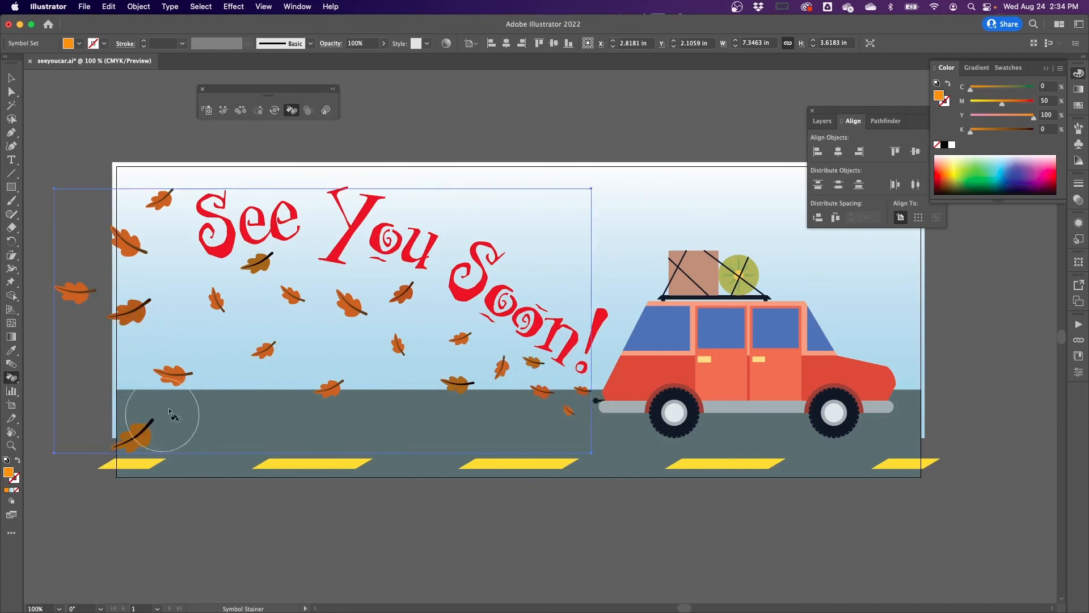
Stain the two upper-left leaves and the two leaves above the road's left half dark red (C 15, M 100, Y 90, K 10).
{"action": "left_click", "coordinate": [66, 46]}
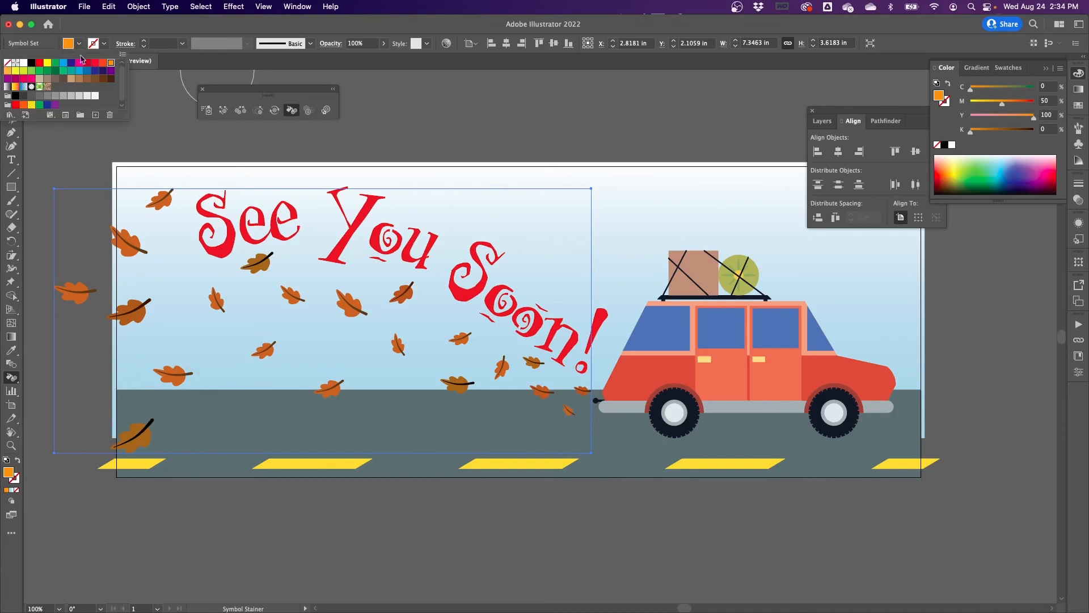
{"action": "left_click", "coordinate": [87, 63]}
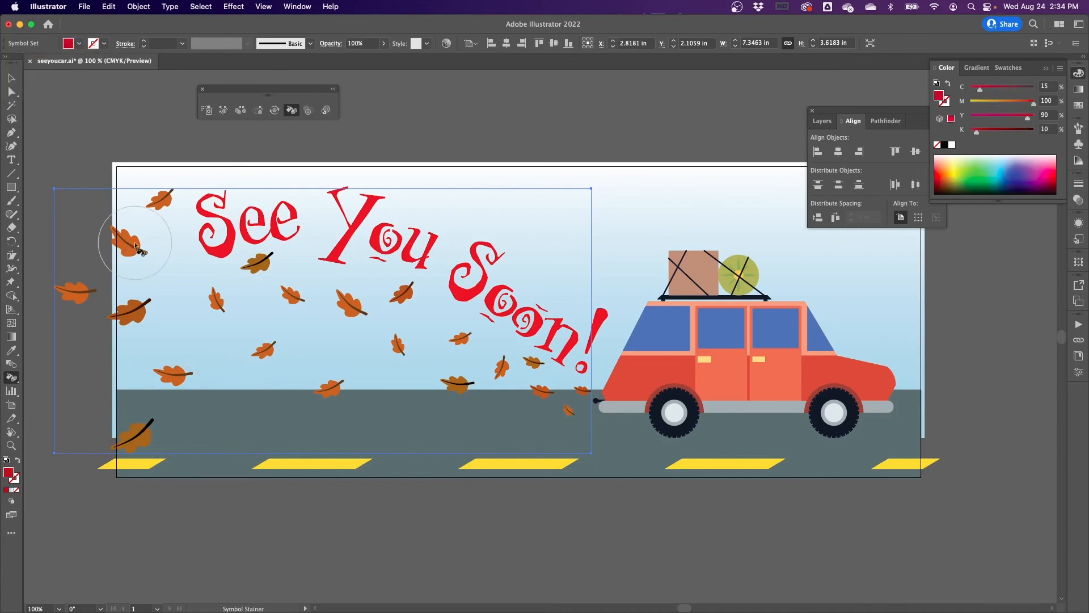
{"action": "left_click_drag", "start_coordinate": [130, 248], "coordinate": [127, 235]}
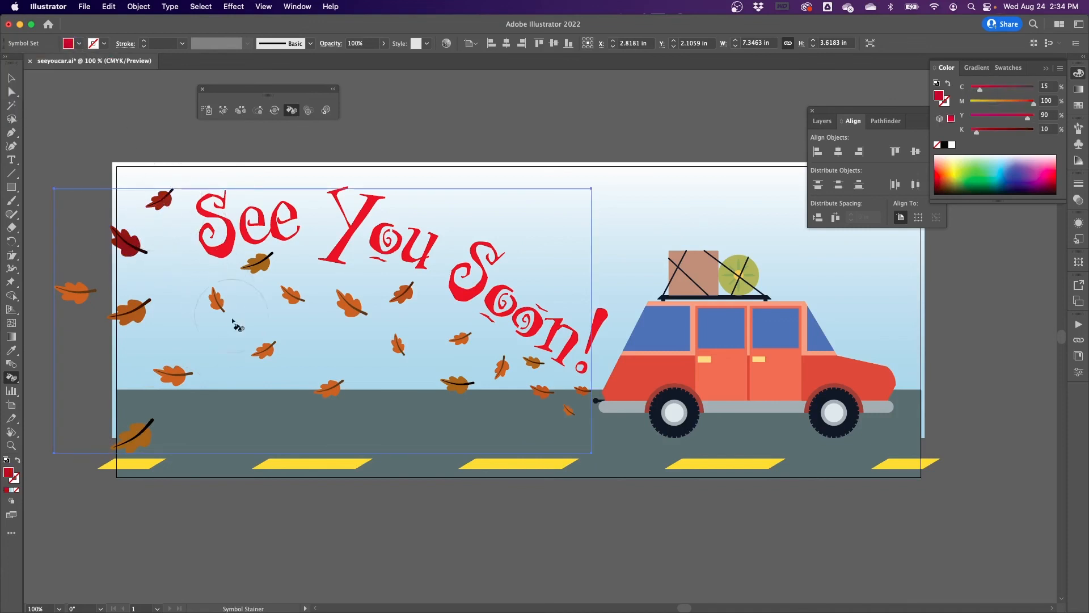
{"action": "left_click_drag", "start_coordinate": [352, 406], "coordinate": [296, 386]}
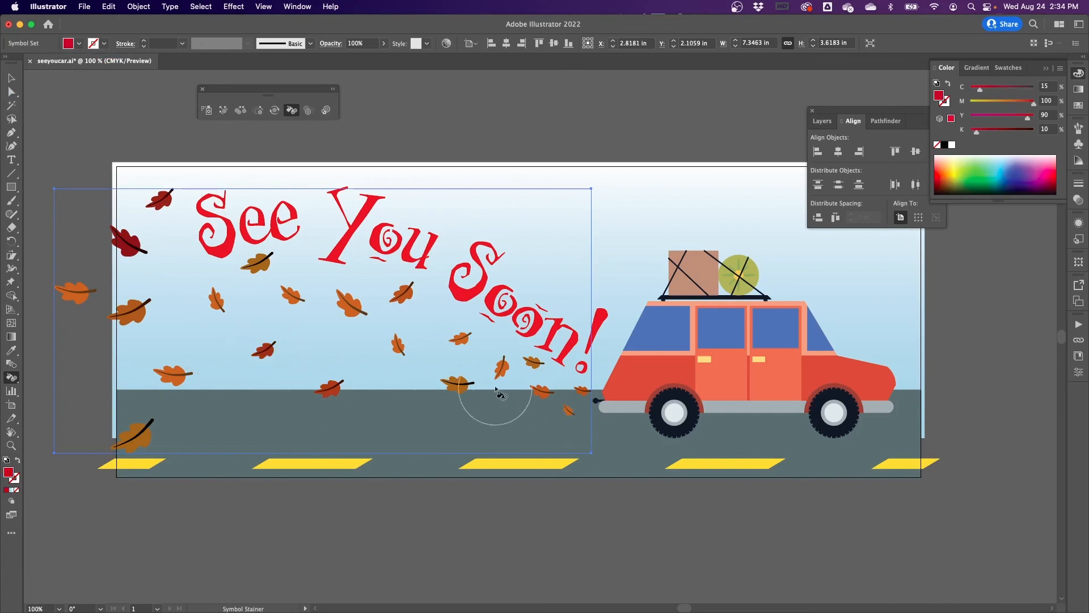
Stain small leaves behind the bumper and the large lower-left leaf dark red, undoing the stain on the narrow leaf below "See".
{"action": "left_click", "coordinate": [540, 361]}
{"action": "left_click", "coordinate": [589, 395]}
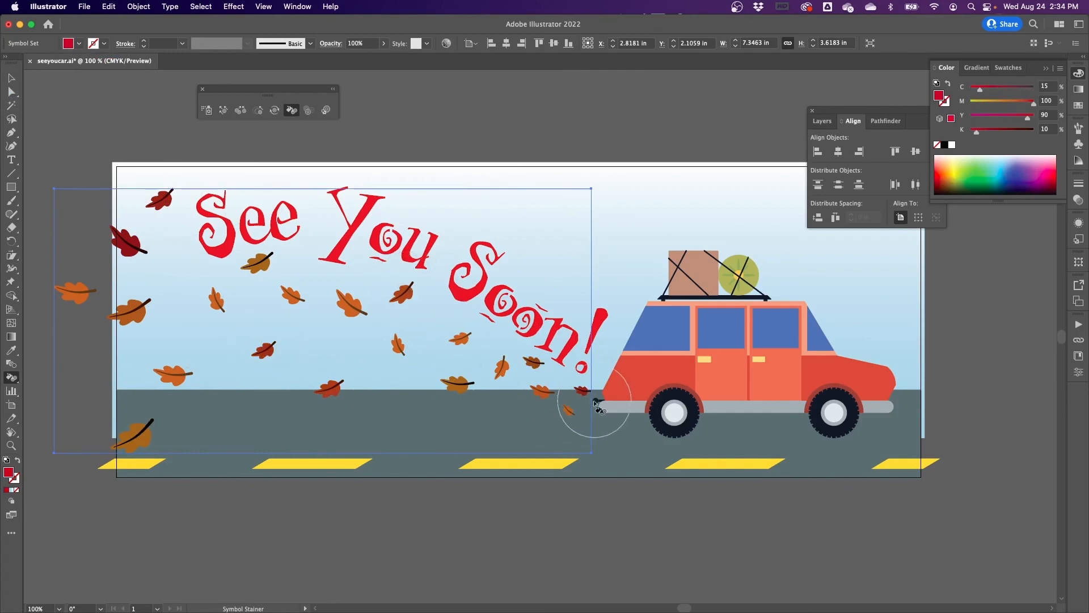
{"action": "left_click", "coordinate": [137, 434]}
{"action": "left_click", "coordinate": [211, 304]}
{"action": "key", "text": "super+z"}
Tint scattered leaves below the text, by the bumper and at the far left yellow (C 5, M 0, Y 90, K 0), and deselect the set.
{"action": "left_click", "coordinate": [79, 43]}
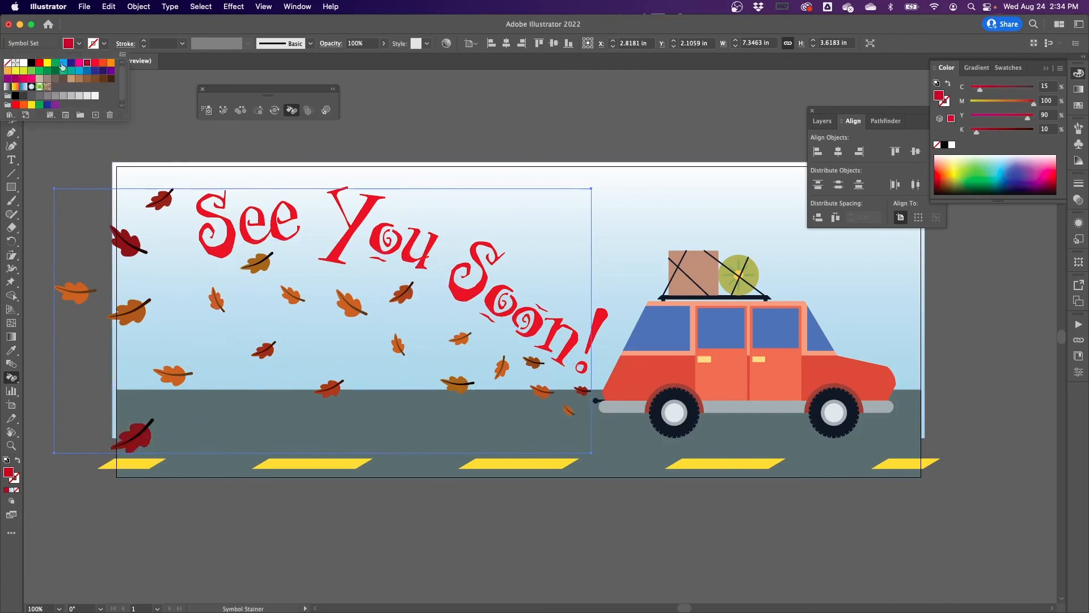
{"action": "left_click", "coordinate": [17, 68]}
{"action": "left_click", "coordinate": [570, 413]}
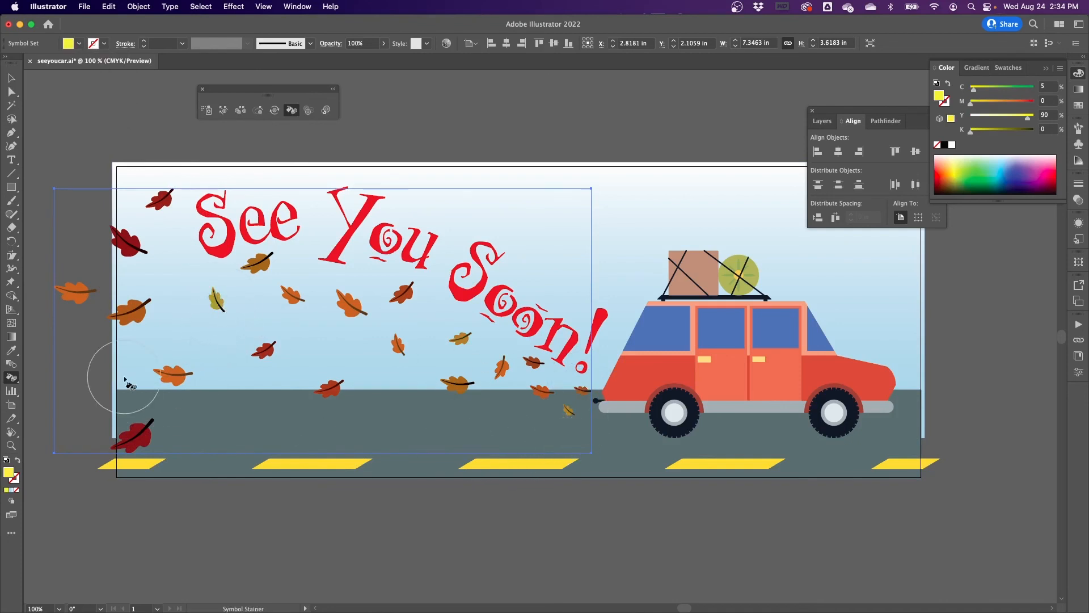
{"action": "left_click", "coordinate": [145, 389]}
{"action": "left_click", "coordinate": [180, 219]}
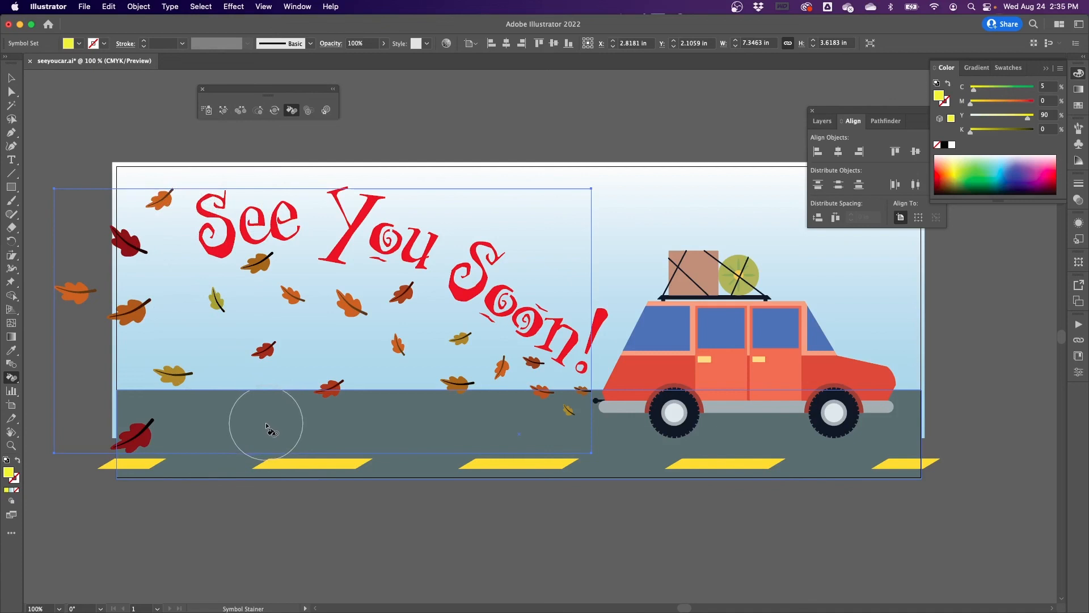
{"action": "left_click", "coordinate": [11, 77]}
{"action": "left_click", "coordinate": [581, 143]}
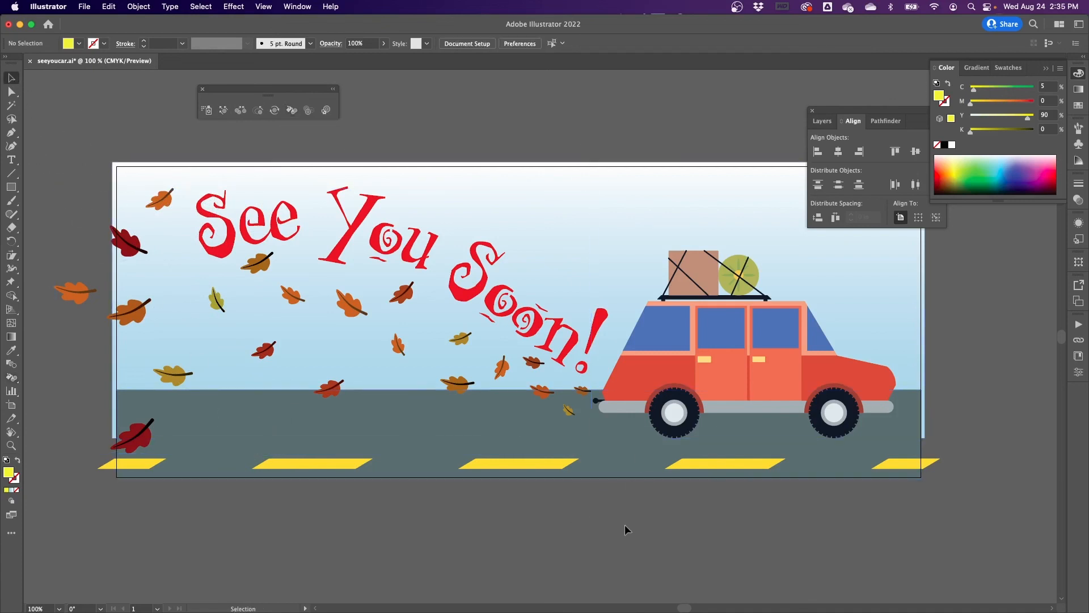
Collapse the Color and Layers panel groups, move the floating one clear of the artwork, and close the symbolism tool strip.
{"action": "key", "text": "super+minus"}
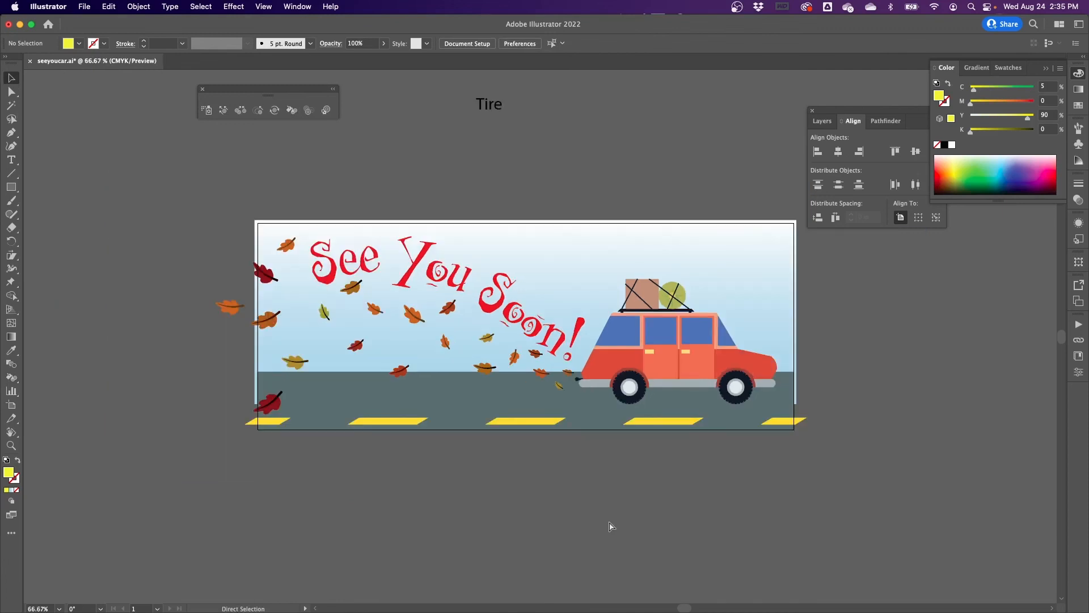
{"action": "key", "text": "super+0"}
{"action": "key", "text": "super+minus"}
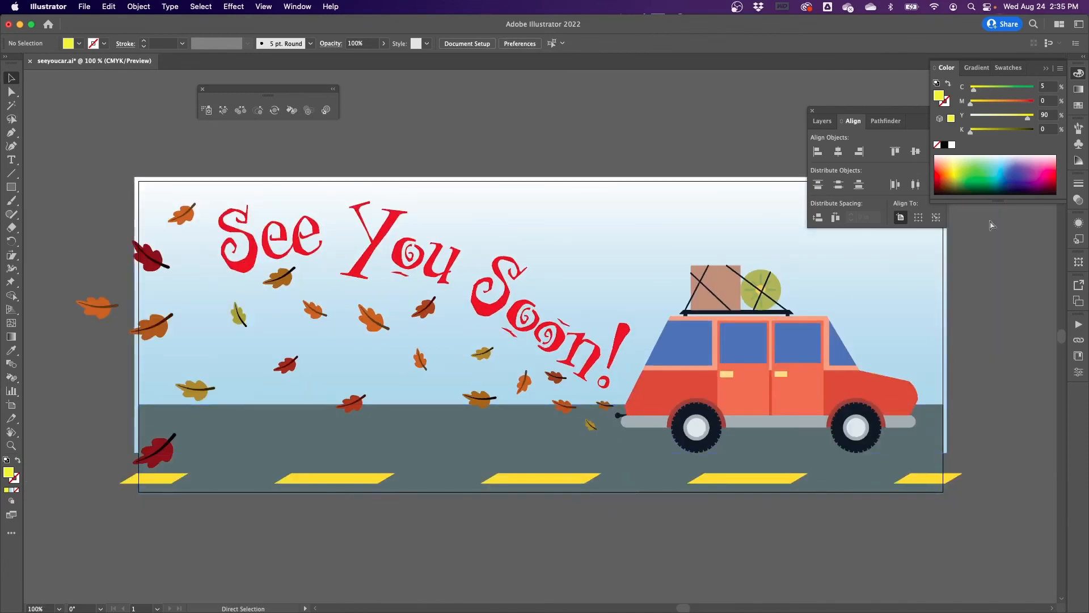
{"action": "left_click", "coordinate": [1080, 76]}
{"action": "left_click", "coordinate": [940, 111]}
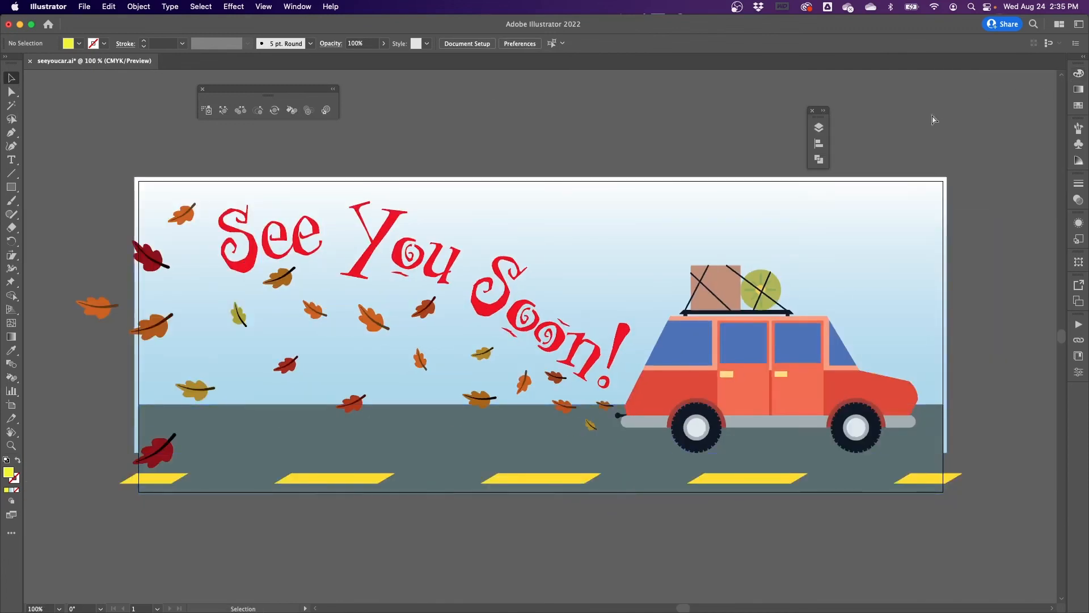
{"action": "left_click_drag", "start_coordinate": [818, 122], "coordinate": [993, 115]}
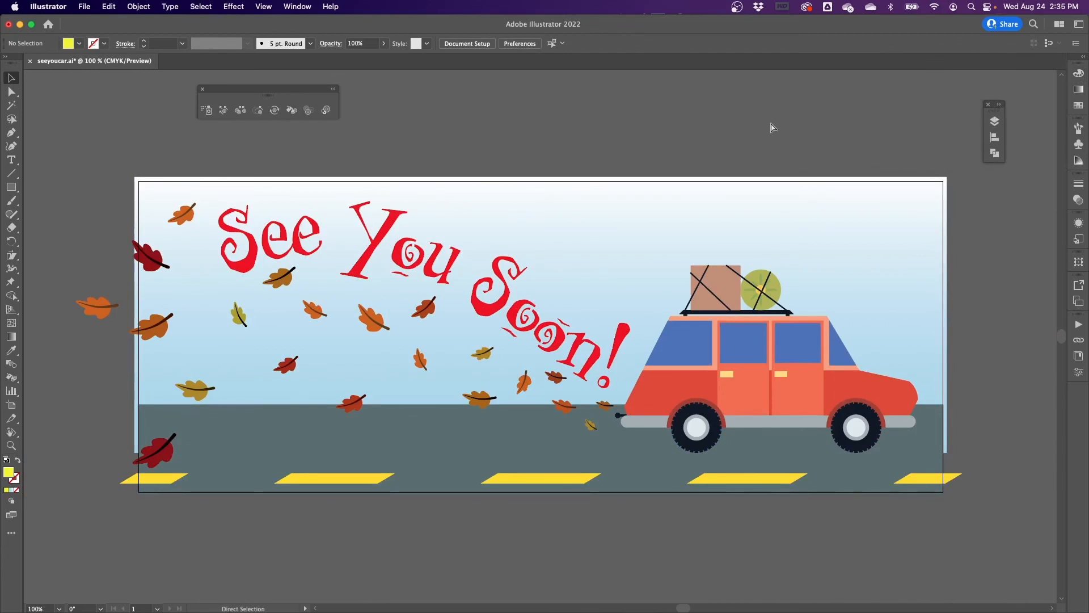
{"action": "left_click", "coordinate": [201, 89]}
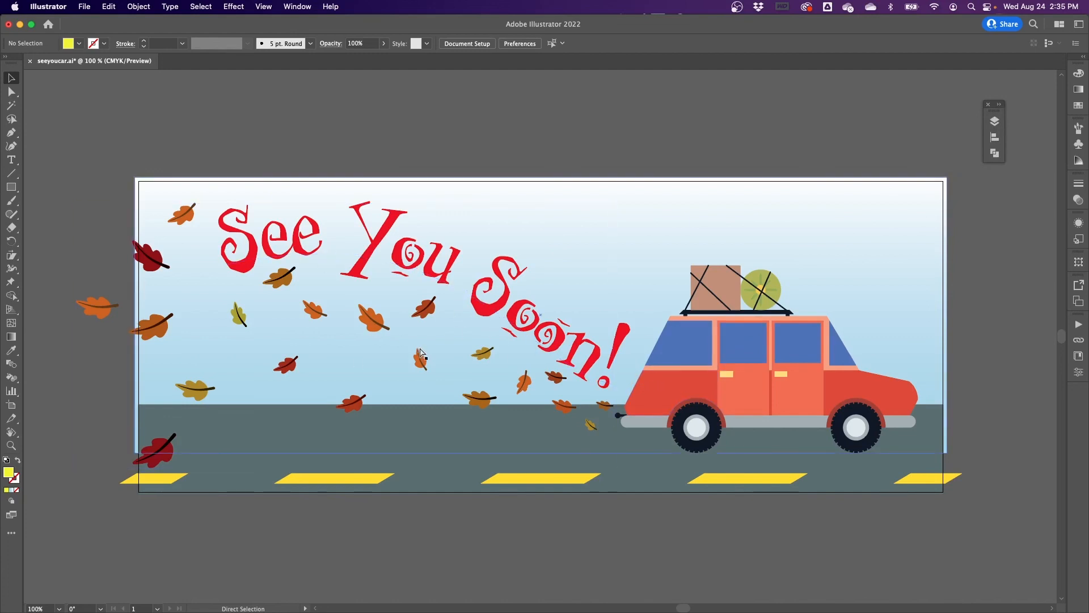
{"action": "left_click_drag", "start_coordinate": [135, 243], "coordinate": [562, 399]}
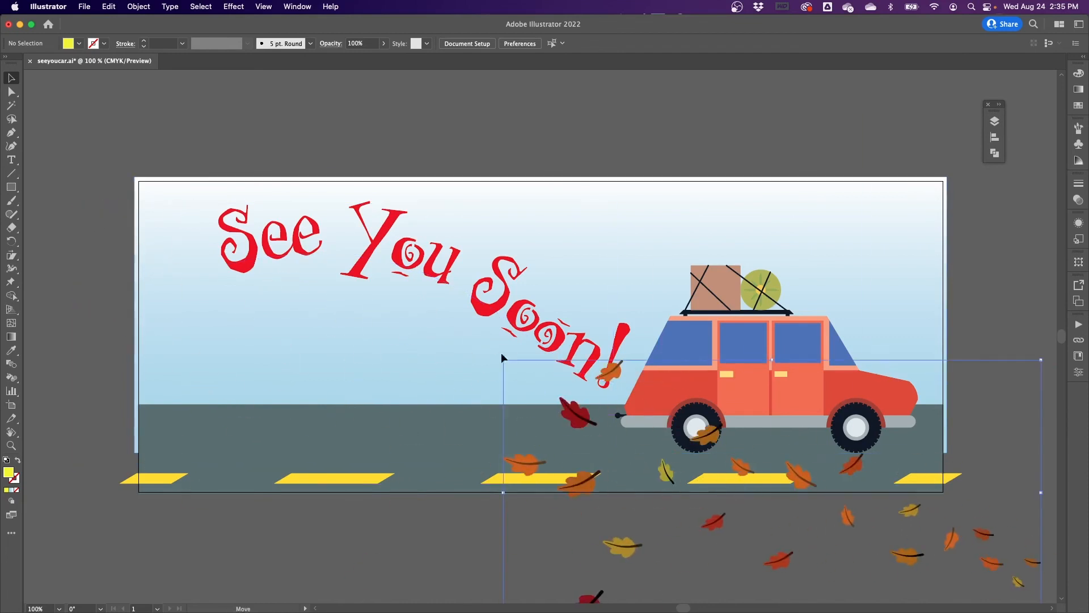
{"action": "key", "text": "super+z"}
{"action": "left_click", "coordinate": [110, 183]}
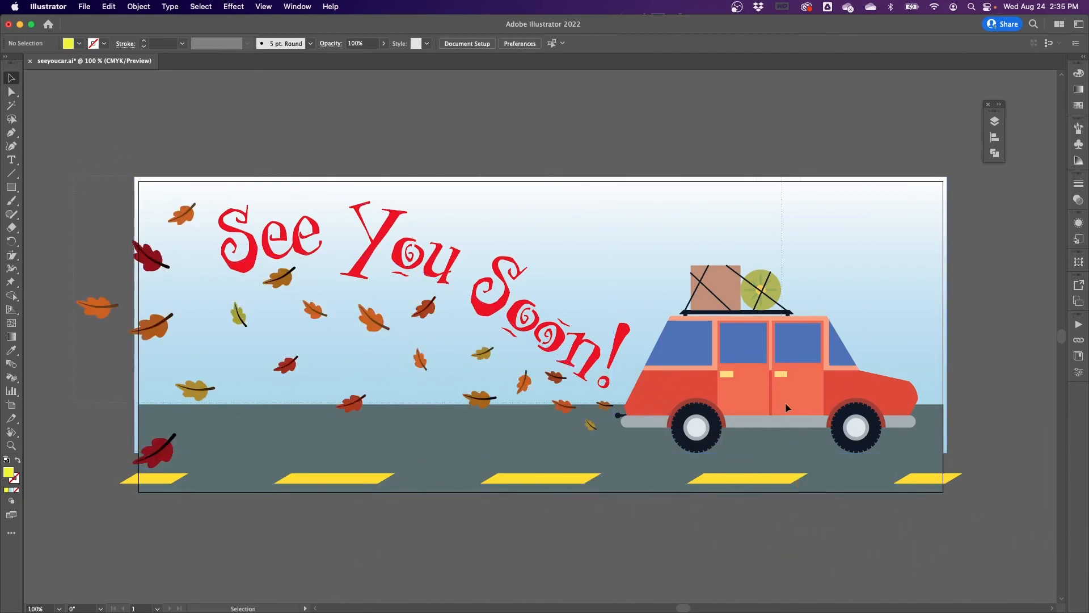
Select the car, text and leaves together and move them slightly right and up within the artboard.
{"action": "key", "text": "super+a"}
{"action": "left_click_drag", "start_coordinate": [942, 440], "coordinate": [939, 463]}
{"action": "left_click_drag", "start_coordinate": [679, 380], "coordinate": [698, 377]}
{"action": "left_click_drag", "start_coordinate": [699, 376], "coordinate": [693, 376]}
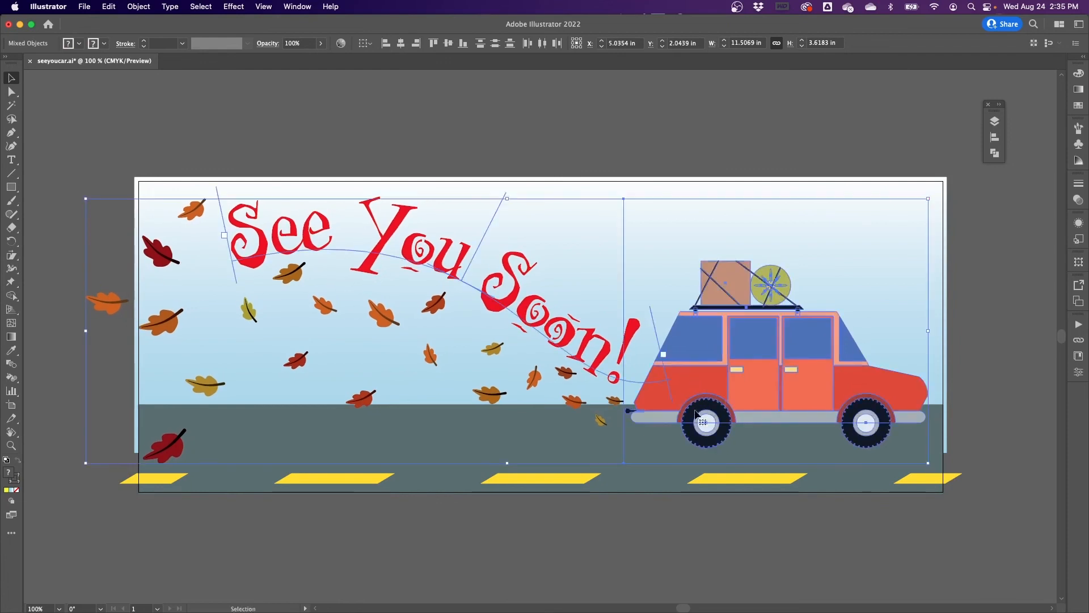
Move the "See You Soon!" text and the leaves together slightly left and down, away from the car, and deselect them.
{"action": "left_click", "coordinate": [590, 518]}
{"action": "left_click", "coordinate": [445, 299]}
{"action": "mouse_move", "coordinate": [461, 271]}
{"action": "left_mouse_down"}
{"action": "mouse_move", "coordinate": [458, 289]}
{"action": "mouse_move", "coordinate": [462, 279]}
{"action": "mouse_move", "coordinate": [438, 289]}
{"action": "mouse_move", "coordinate": [449, 274]}
{"action": "left_mouse_up"}
{"action": "left_click", "coordinate": [705, 144]}
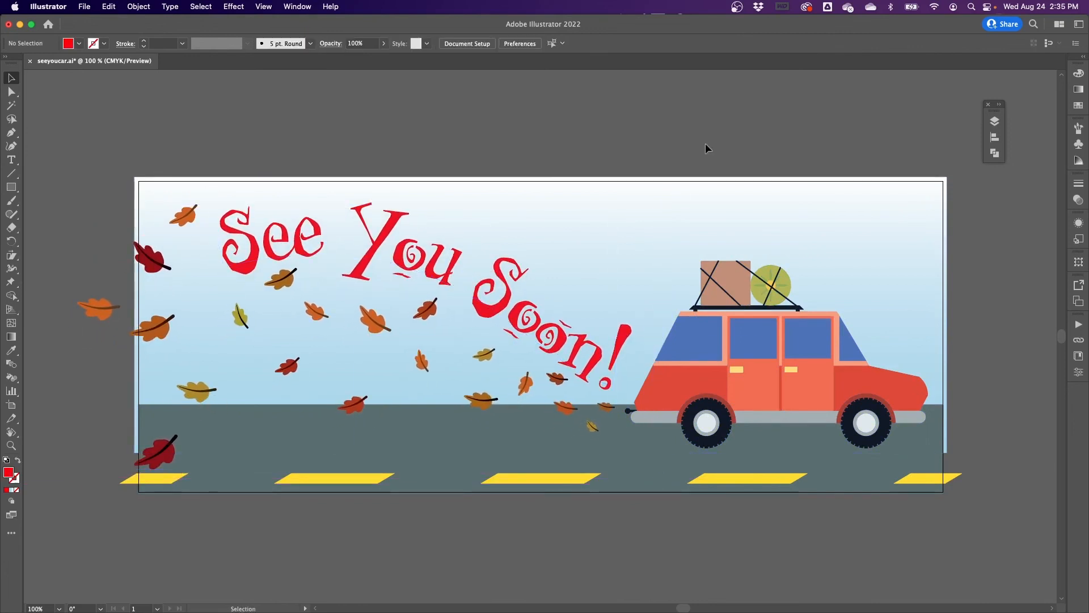